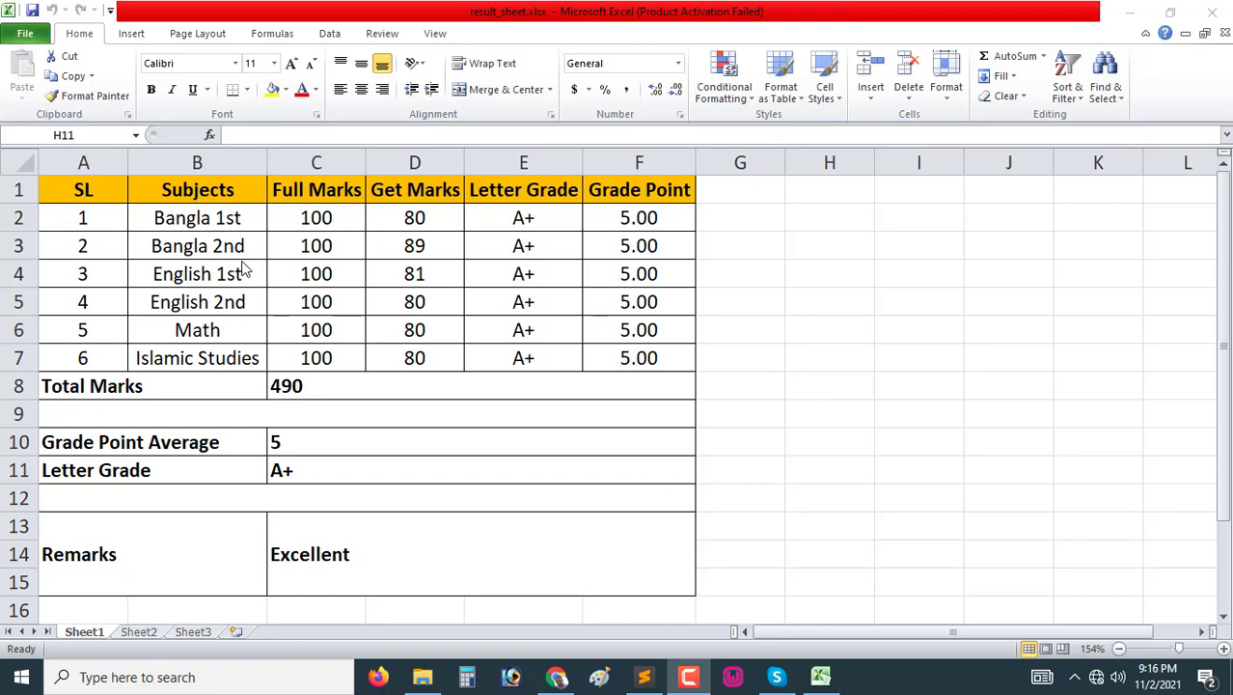
# Step: Review the Bangla 2nd full marks, the Total Marks formula and the reference result sheet PDF
pyautogui.click(328, 243)
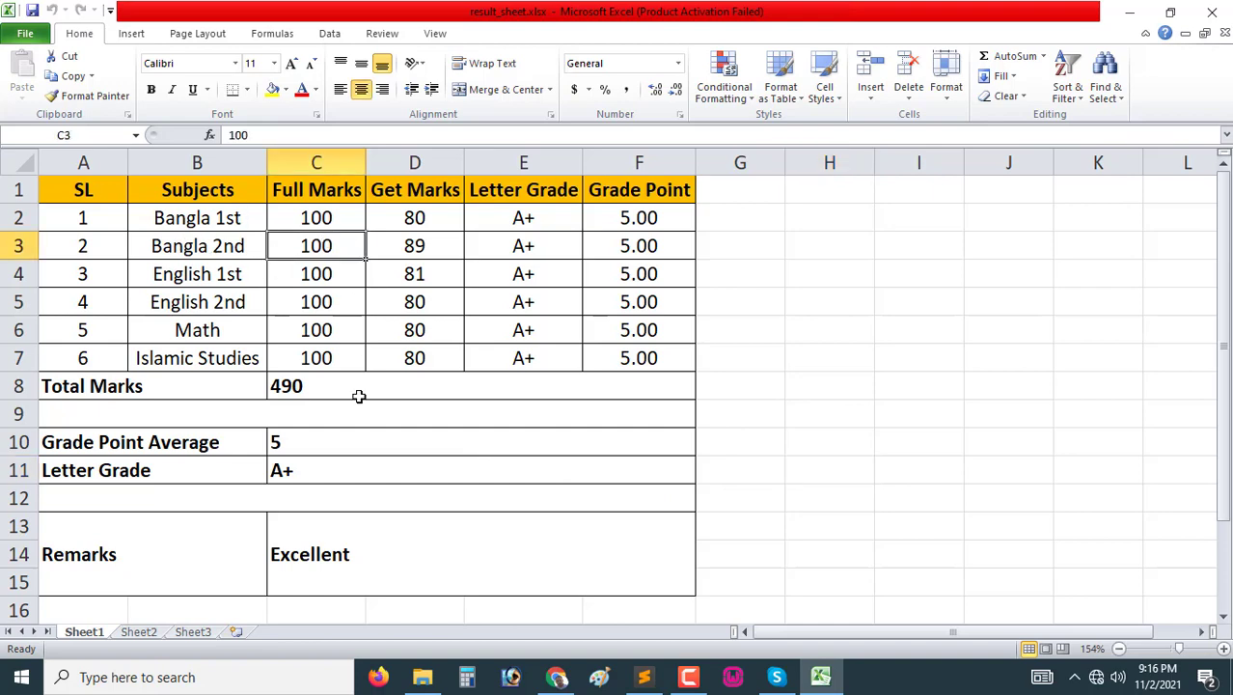
pyautogui.click(357, 391)
pyautogui.click(554, 678)
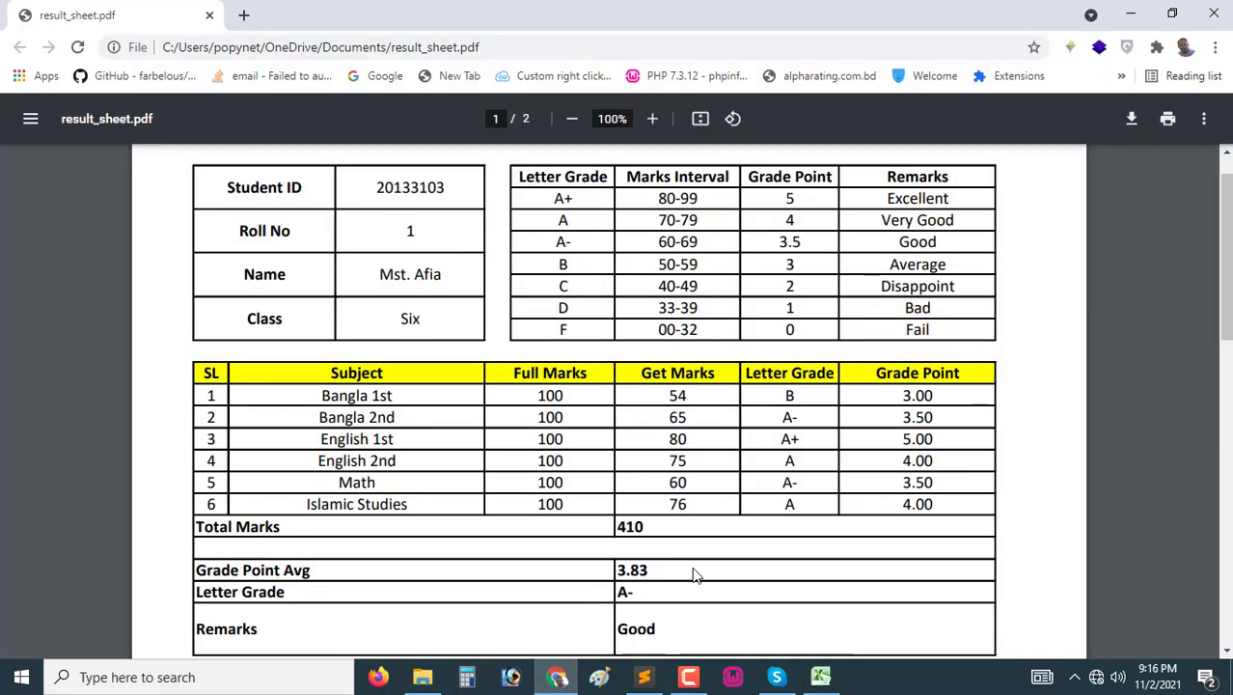
pyautogui.click(820, 676)
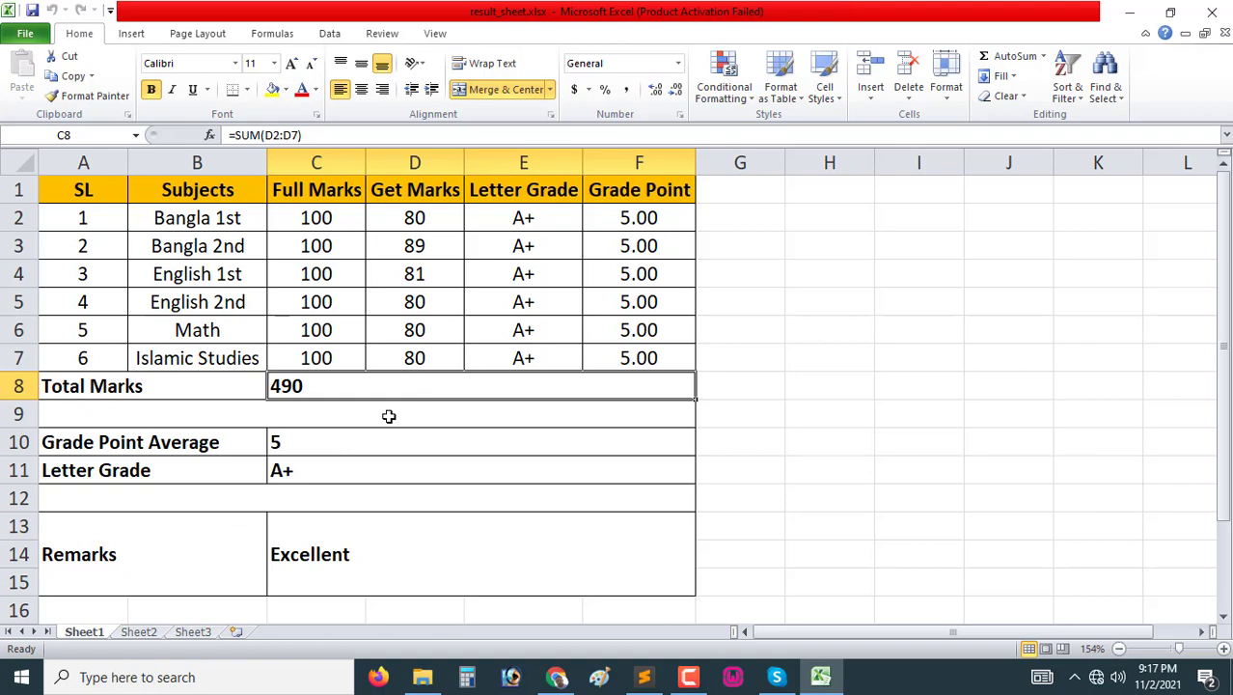
# Step: Insert blank rows above row 1 so the result table starts at row 7
pyautogui.click(15, 190)
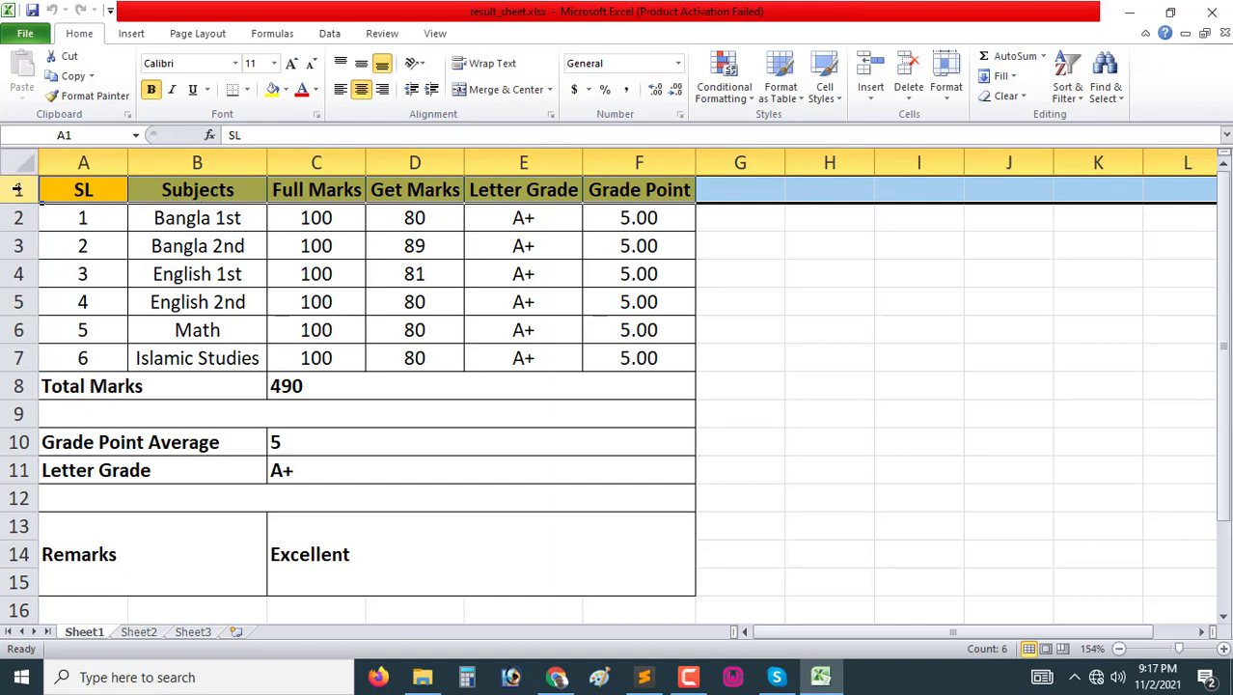
pyautogui.rightClick(17, 190)
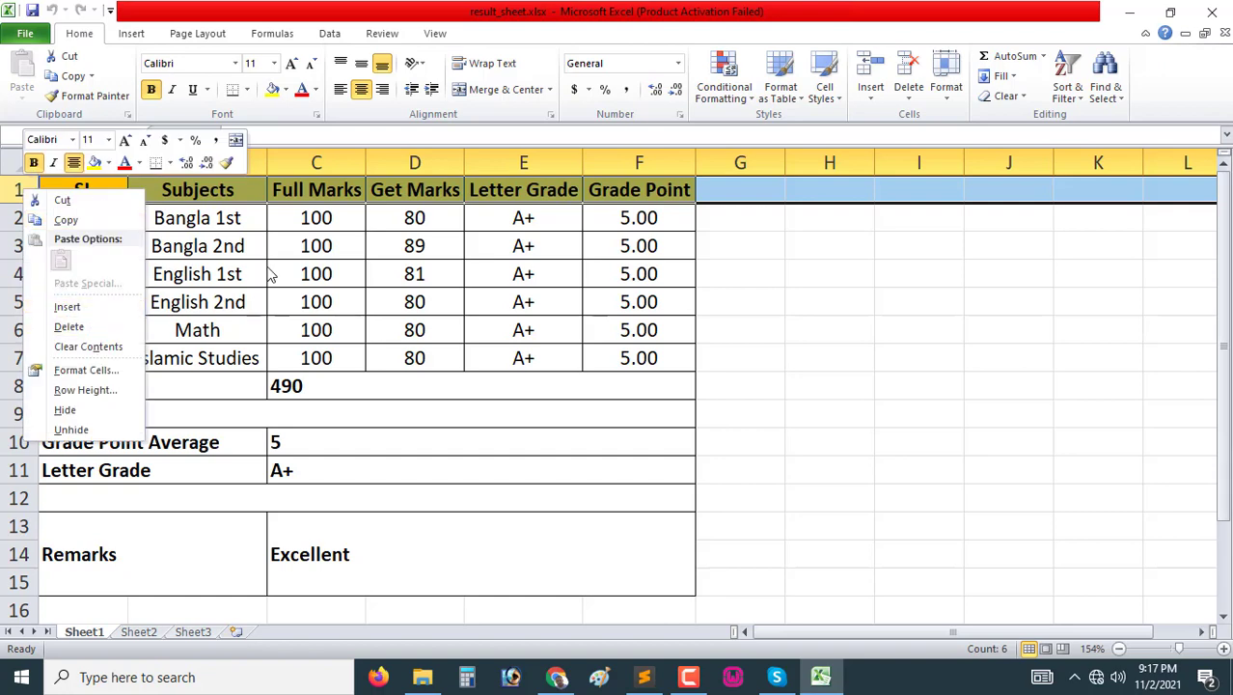
pyautogui.press('Escape')
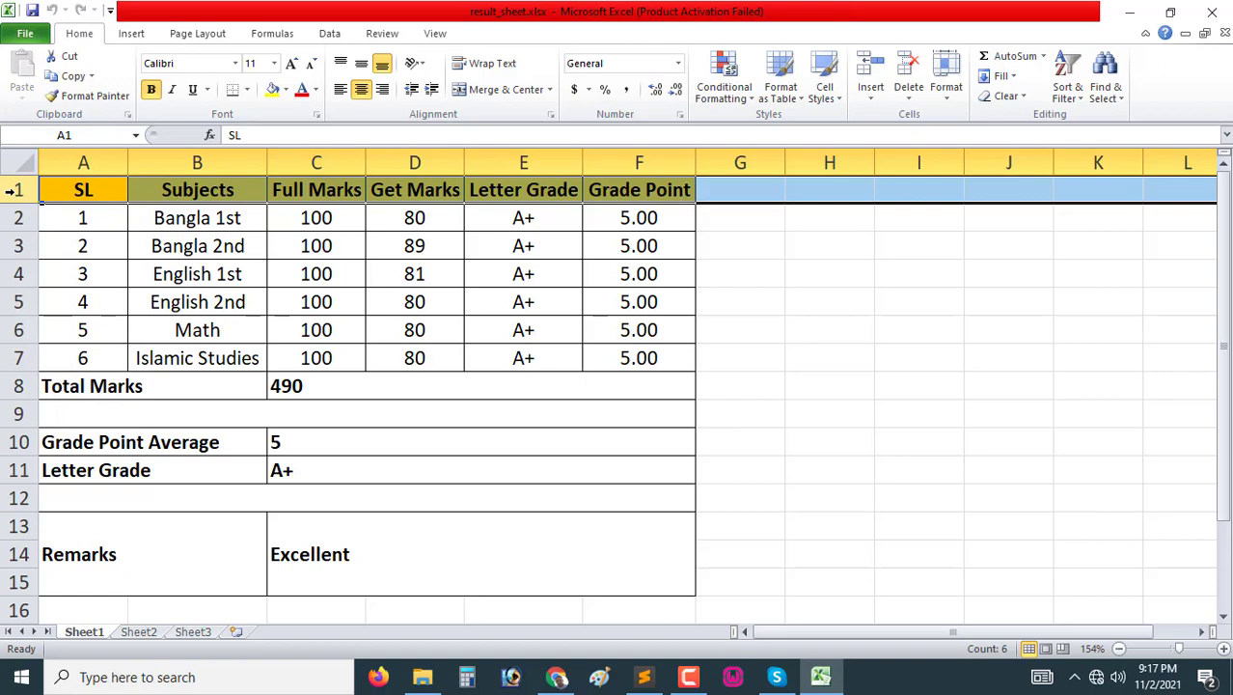
pyautogui.hotkey('ctrl', 'shift', '+')
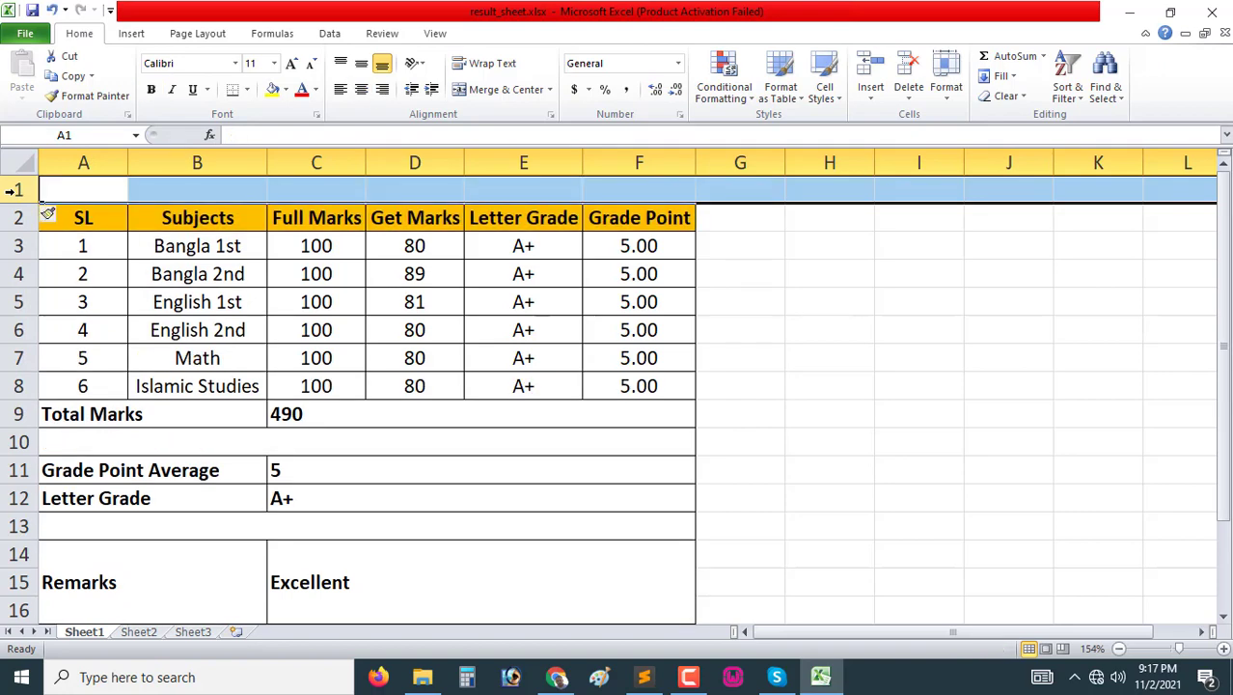
pyautogui.hotkey('ctrl', 'shift', '+')
pyautogui.hotkey('ctrl', 'shift', '+')
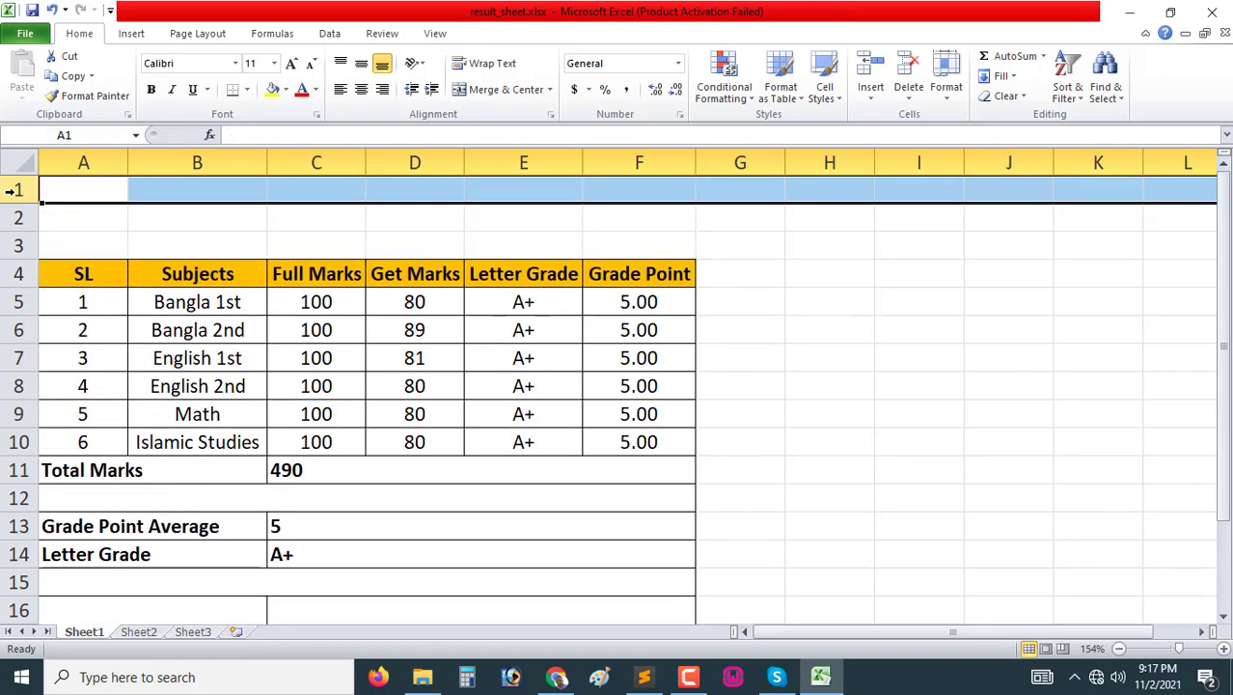
pyautogui.hotkey('ctrl', 'shift', '+')
pyautogui.hotkey('ctrl', 'shift', '+')
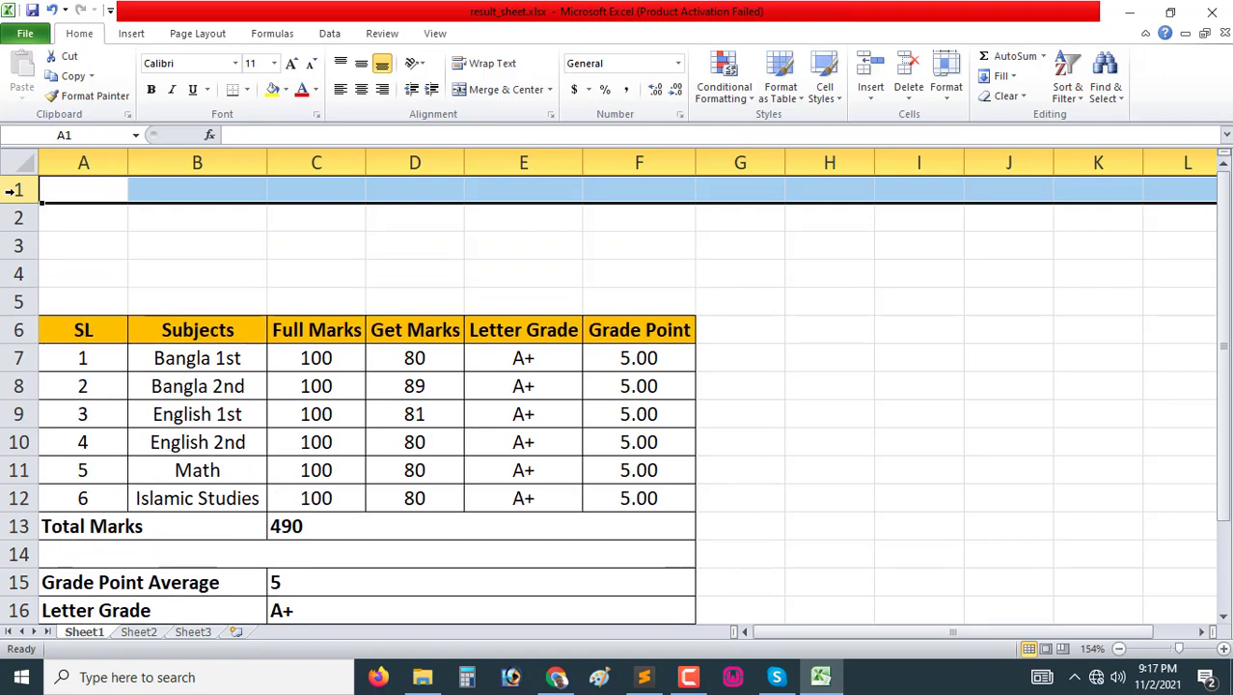
pyautogui.hotkey('ctrl', 'shift', '+')
pyautogui.click(567, 254)
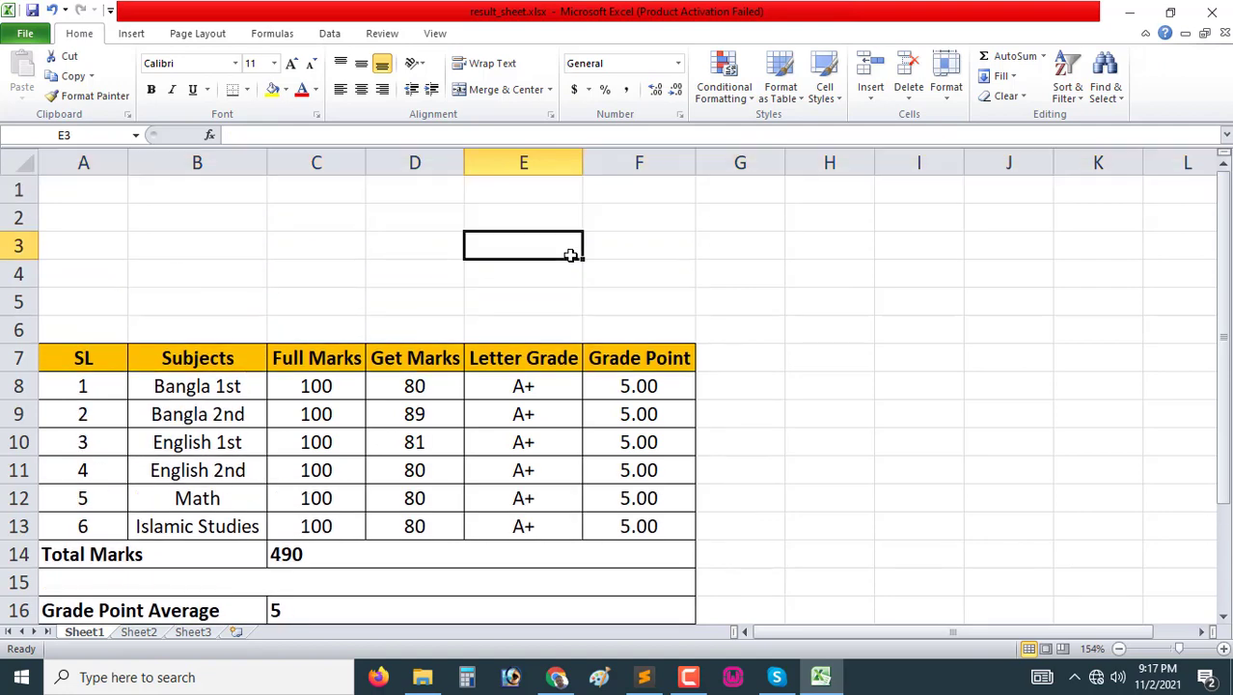
# Step: Mark out C1:F6 for the grading scale, then consult the reference PDF
pyautogui.click(383, 197)
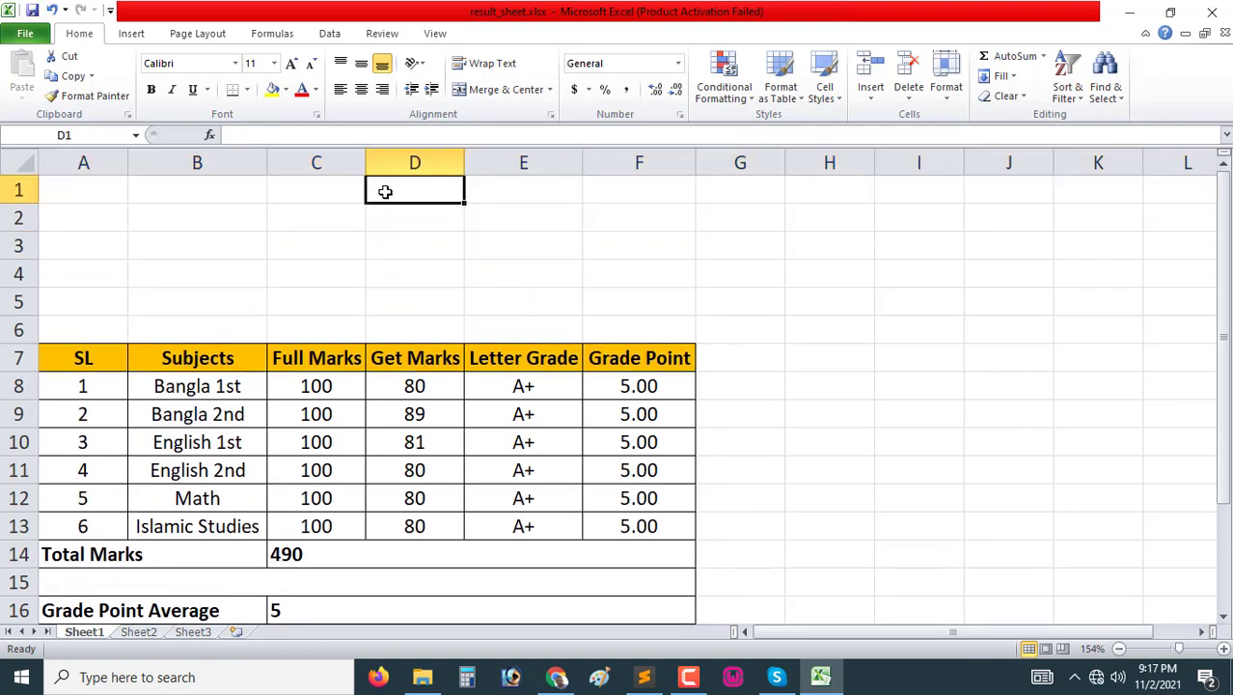
pyautogui.click(322, 189)
pyautogui.moveTo(321, 189)
pyautogui.mouseDown()
pyautogui.moveTo(501, 235)
pyautogui.moveTo(617, 317)
pyautogui.mouseUp()
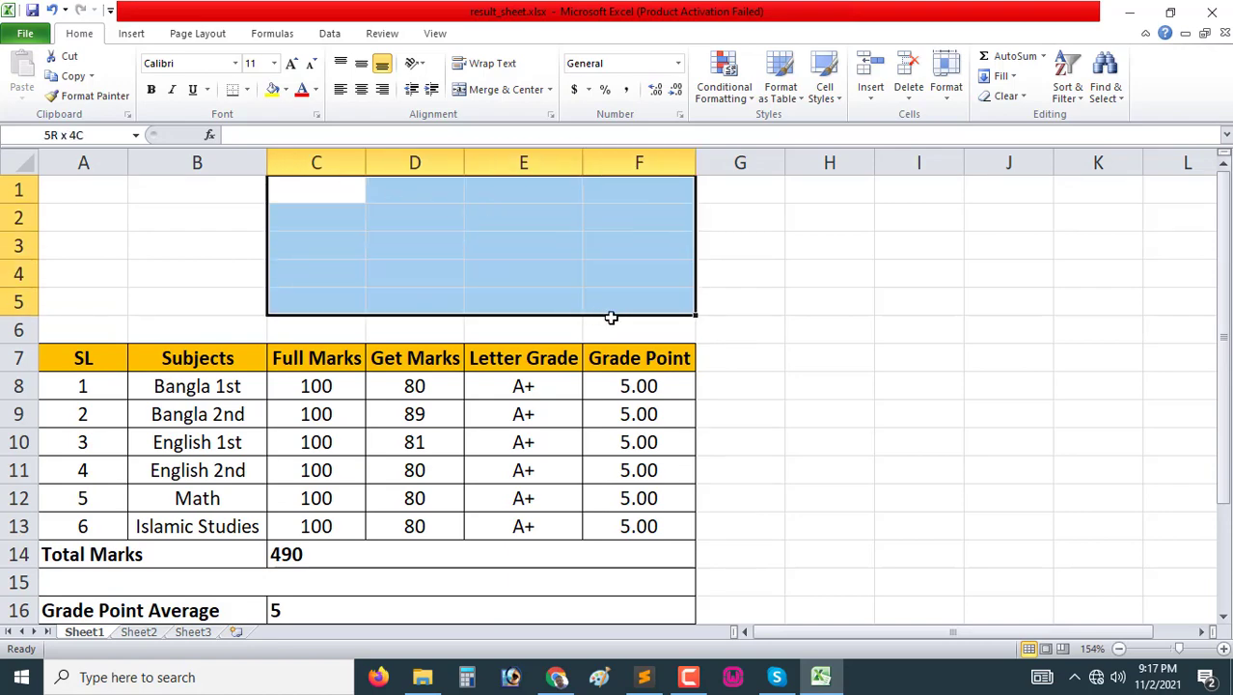
pyautogui.click(318, 199)
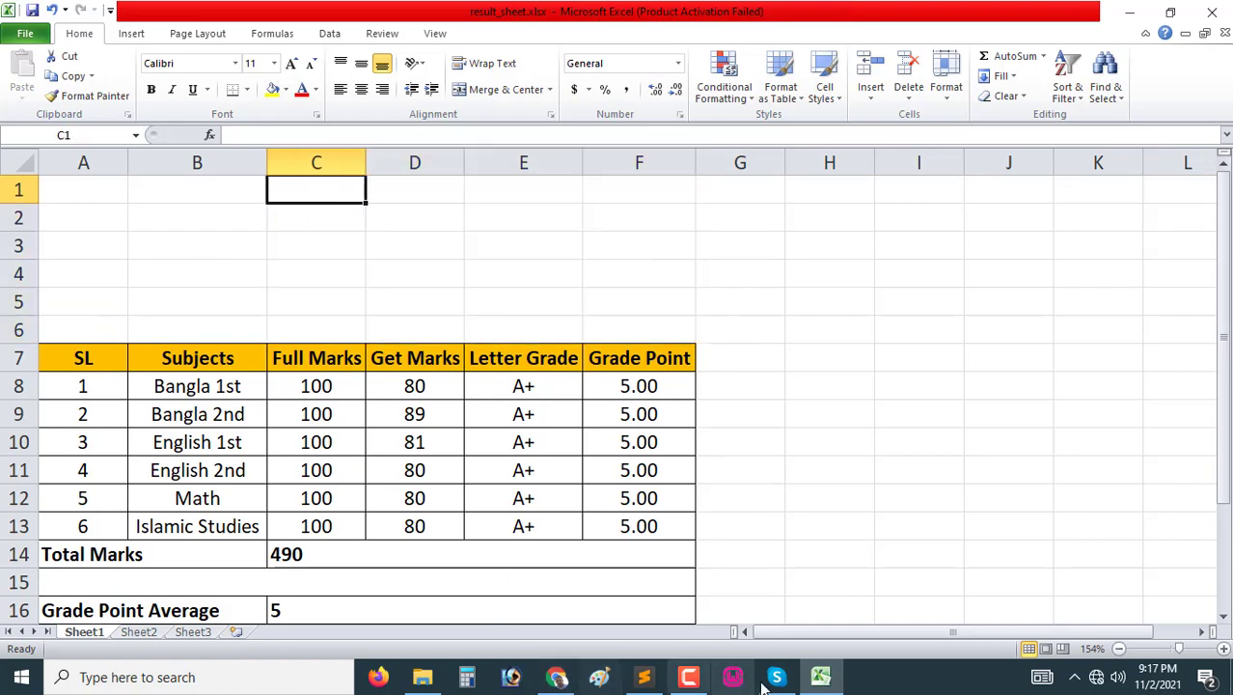
pyautogui.click(556, 676)
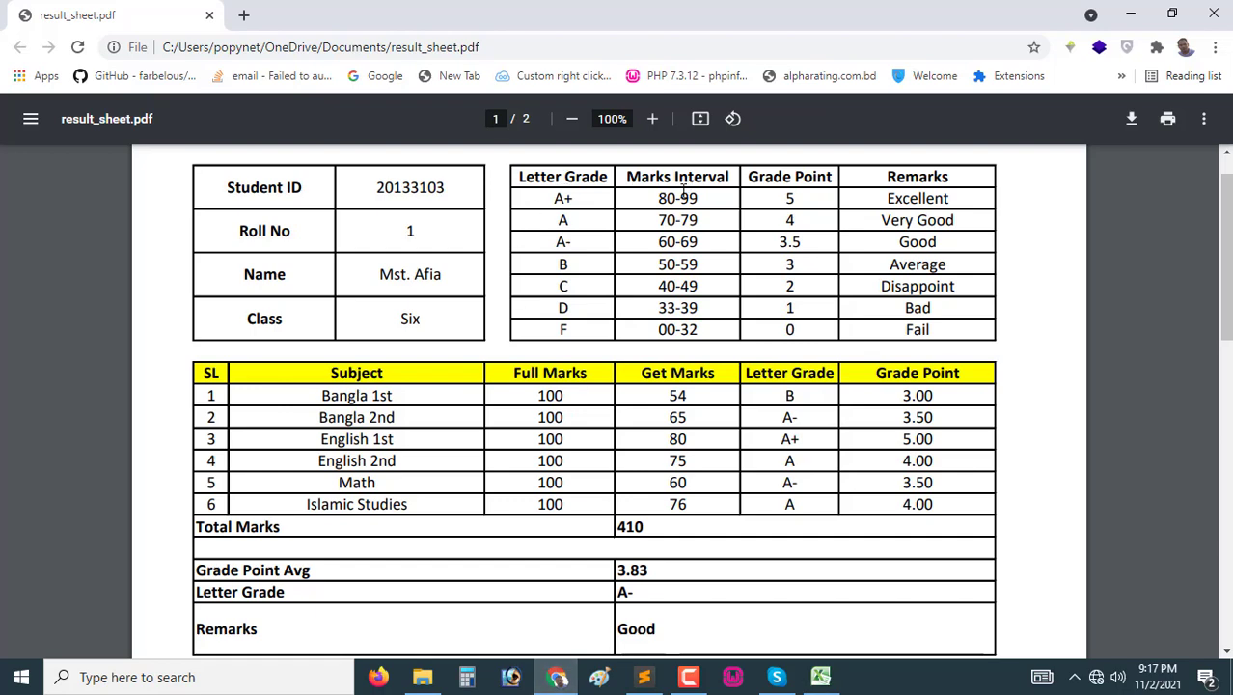
# Step: Enter the headers Letter Grade in C1 and Marks Interval in D1
pyautogui.click(820, 676)
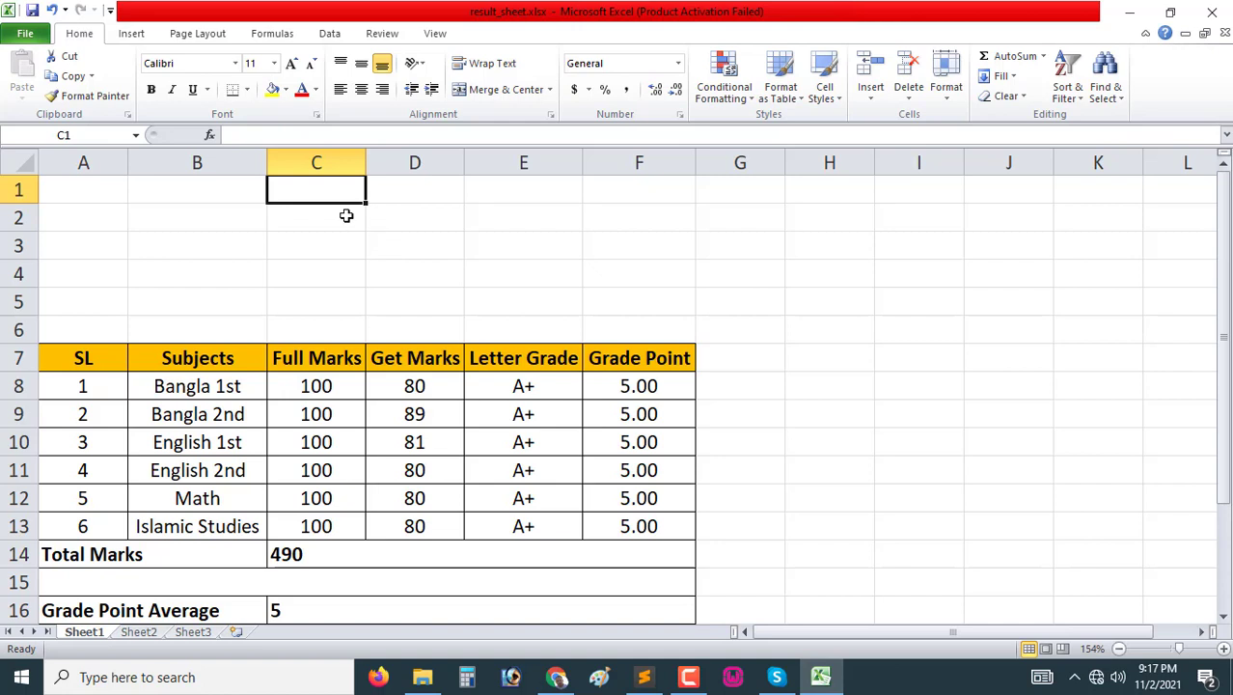
pyautogui.write('Letter')
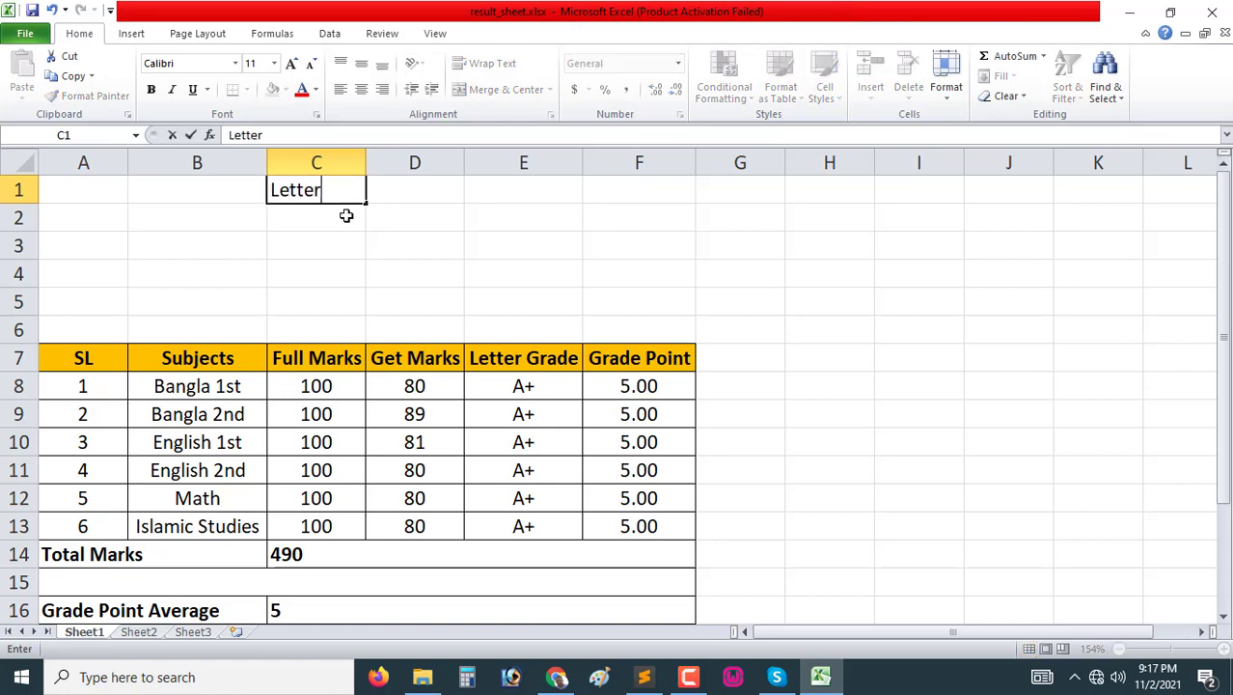
pyautogui.write(' Grade')
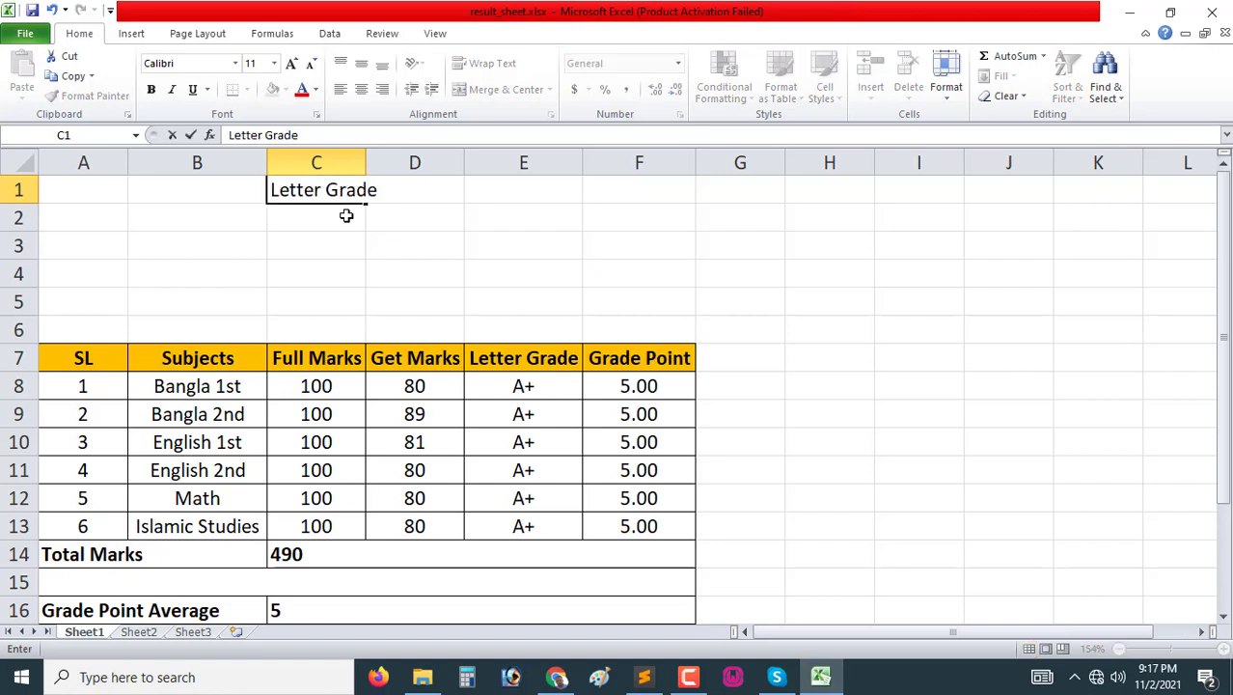
pyautogui.press('Tab')
pyautogui.write('Mark')
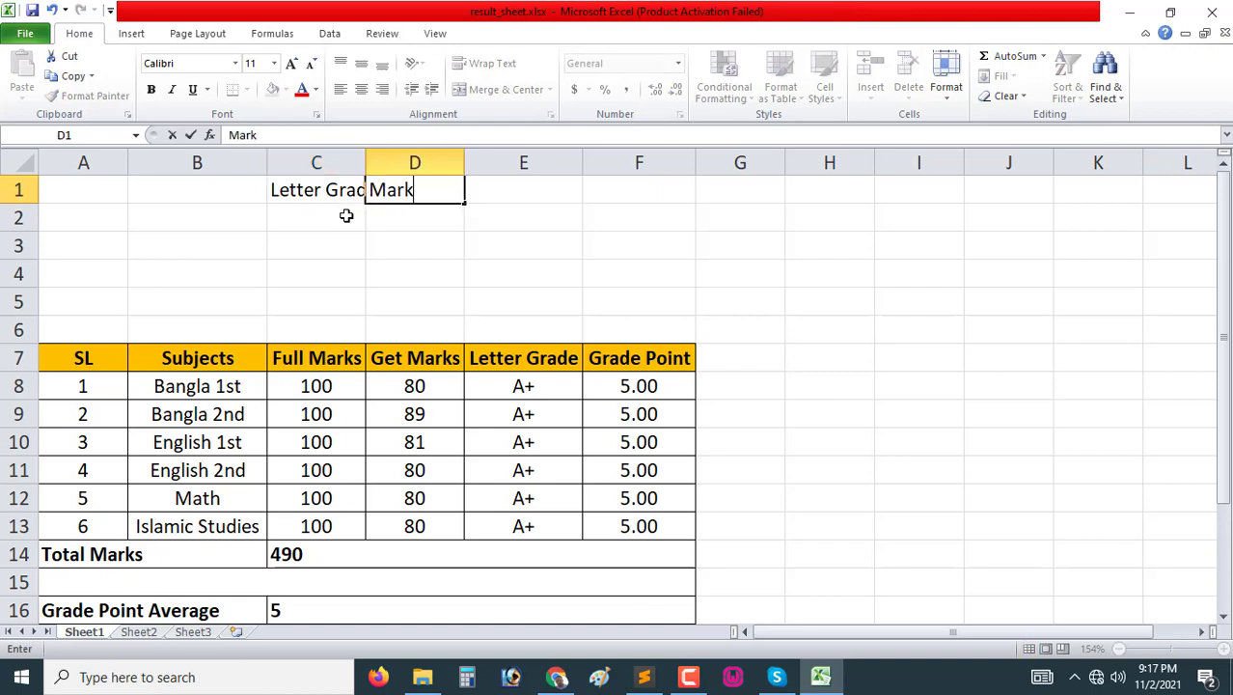
pyautogui.write('s Inter ')
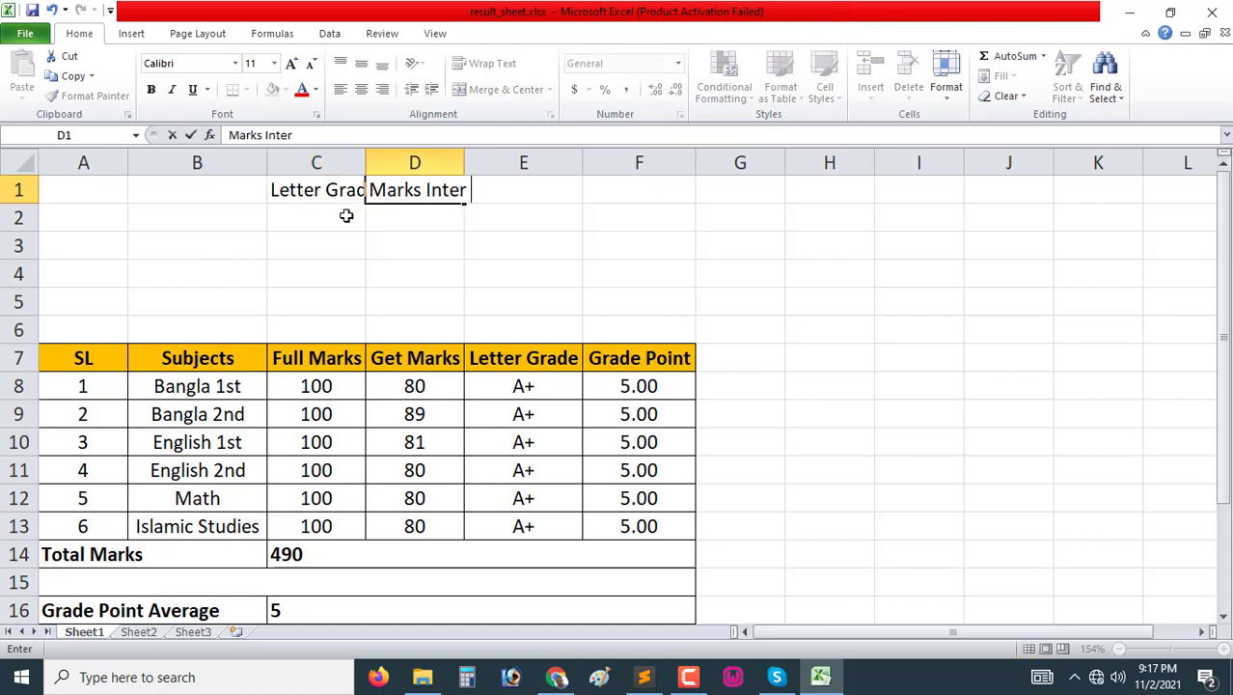
pyautogui.write('Val')
pyautogui.press('BackSpace')
pyautogui.press('BackSpace')
pyautogui.press('BackSpace')
pyautogui.press('BackSpace')
pyautogui.write('val')
pyautogui.press('Tab')
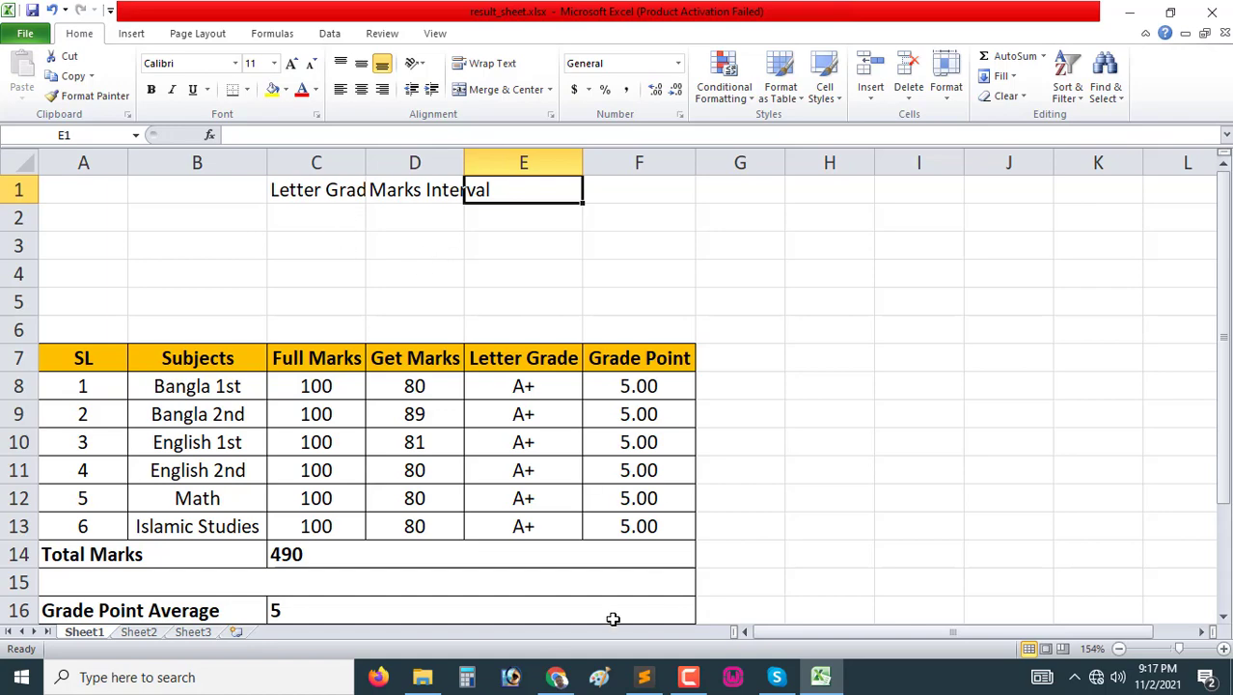
# Step: Enter the headers Grade Point in E1 and Remars in F1
pyautogui.click(557, 677)
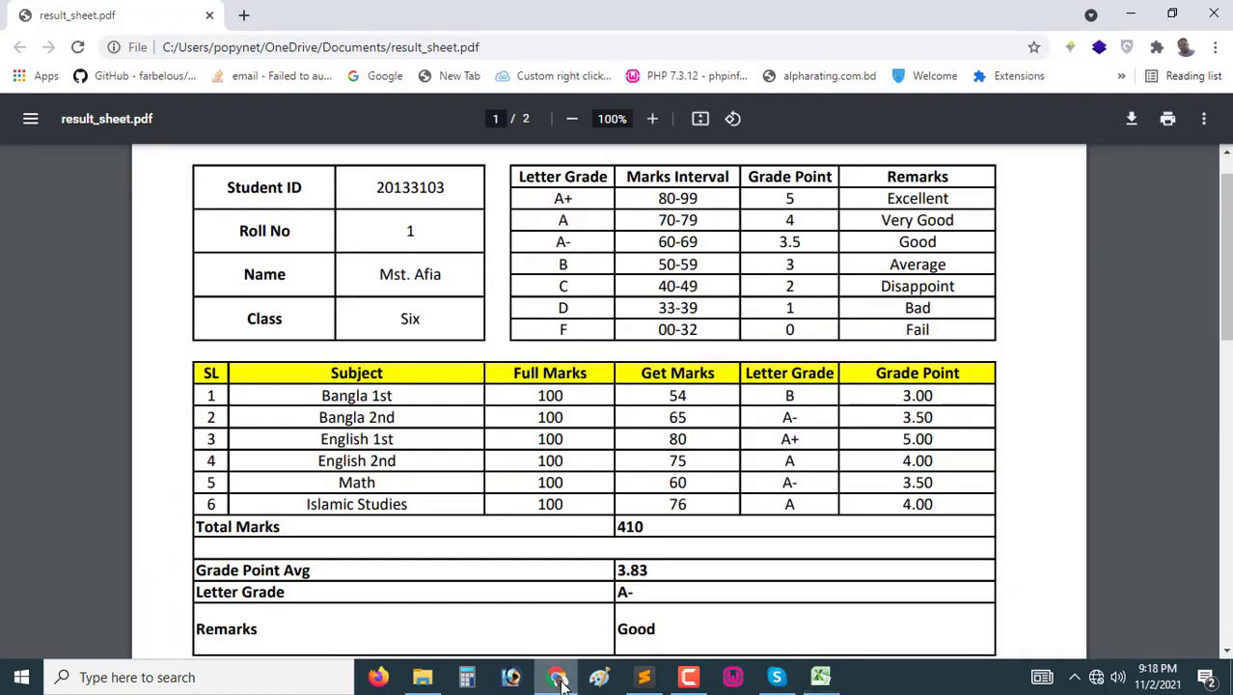
pyautogui.click(558, 678)
pyautogui.write('Gra')
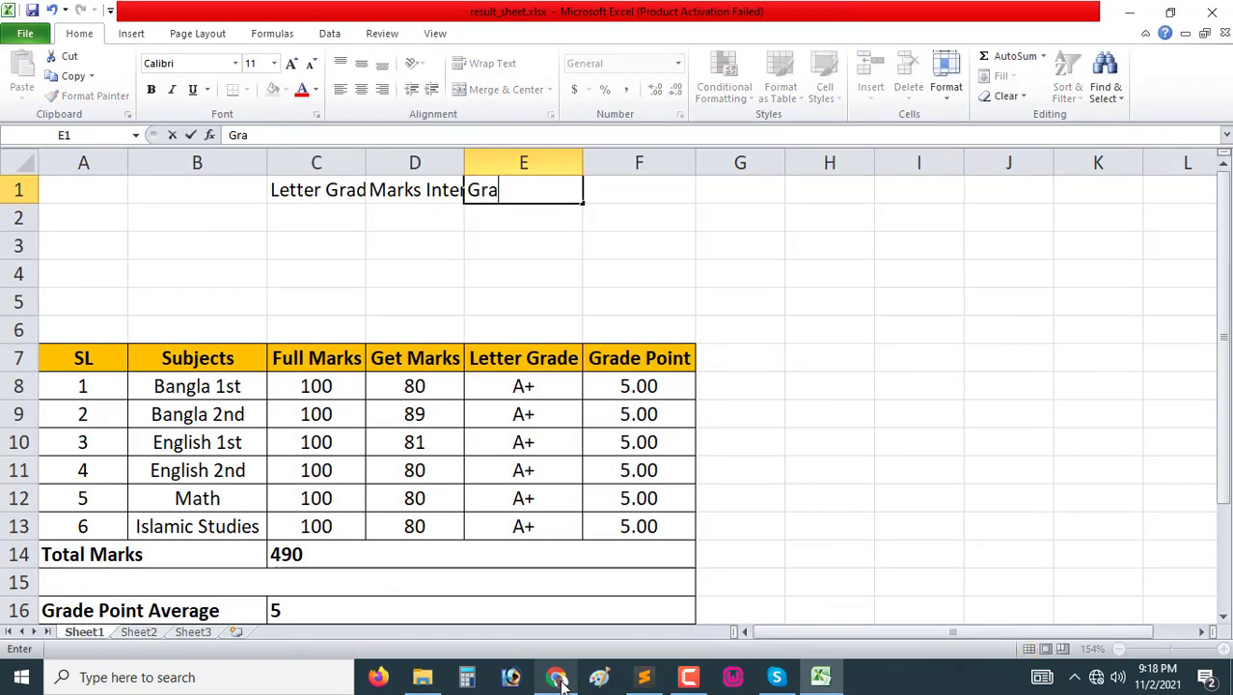
pyautogui.write('de P')
pyautogui.write('oint')
pyautogui.press('Tab')
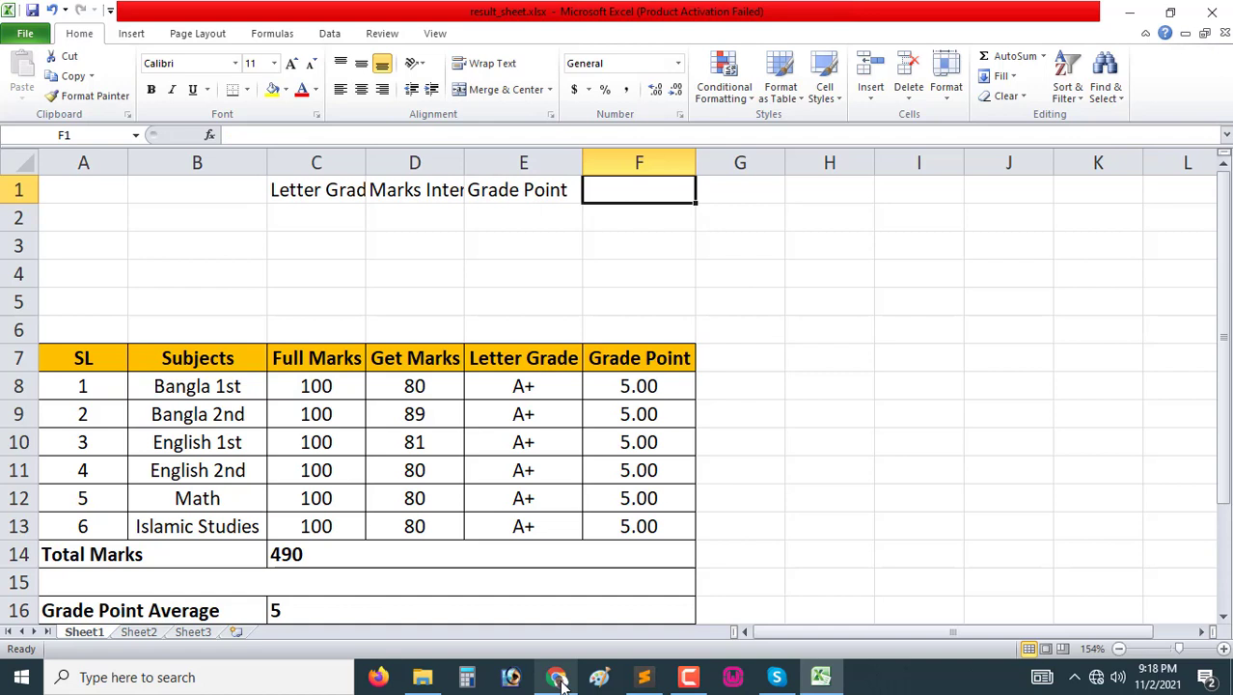
pyautogui.write('Rema')
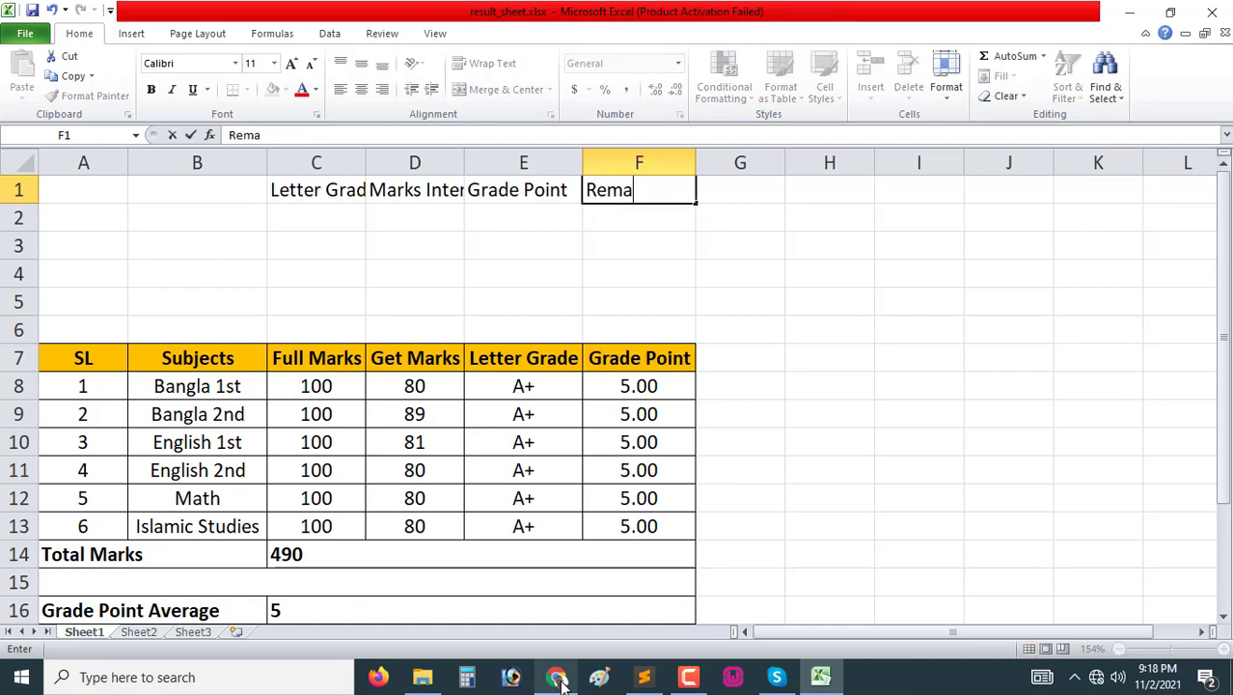
pyautogui.write('rs')
pyautogui.press('Return')
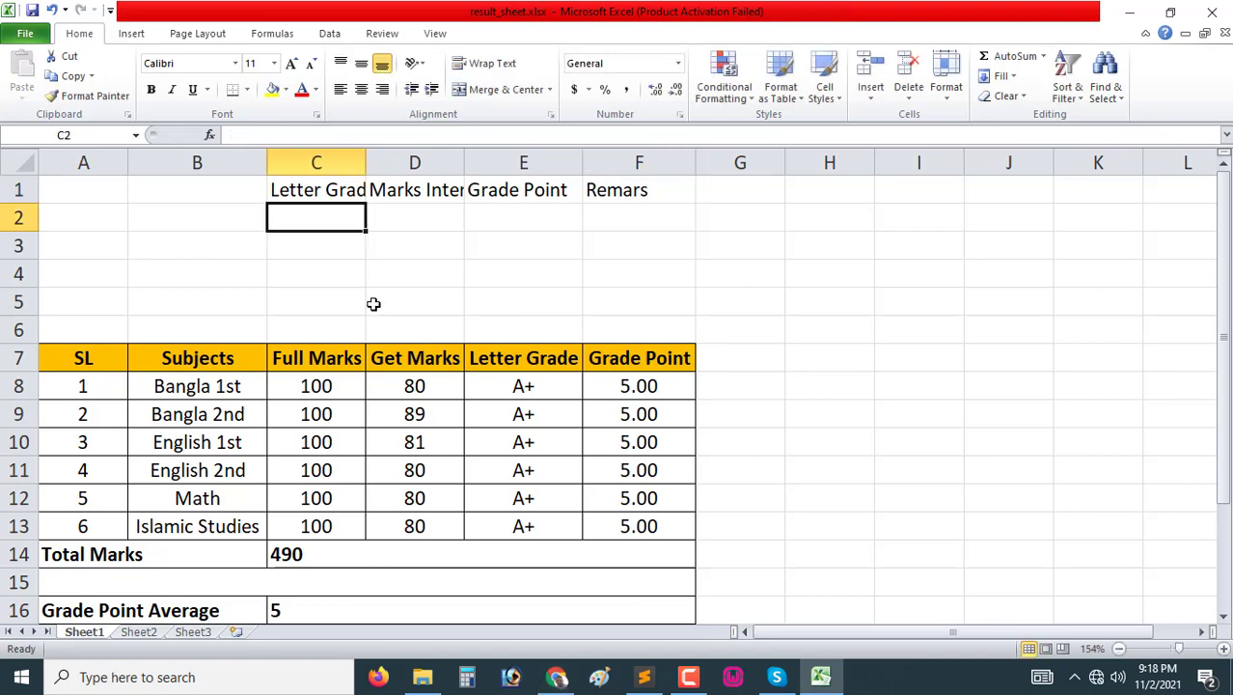
# Step: Widen columns C and D and enter A+ under Letter Grade
pyautogui.moveTo(367, 158); pyautogui.dragTo(384, 158)
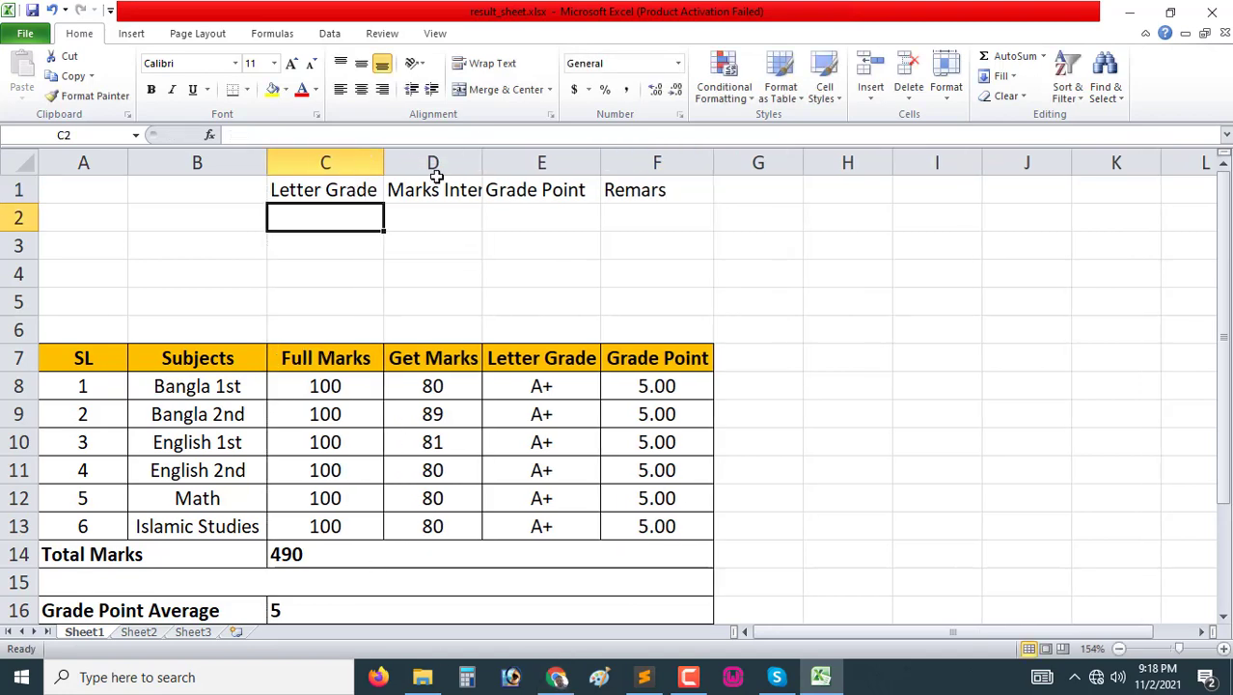
pyautogui.moveTo(481, 156); pyautogui.dragTo(517, 155)
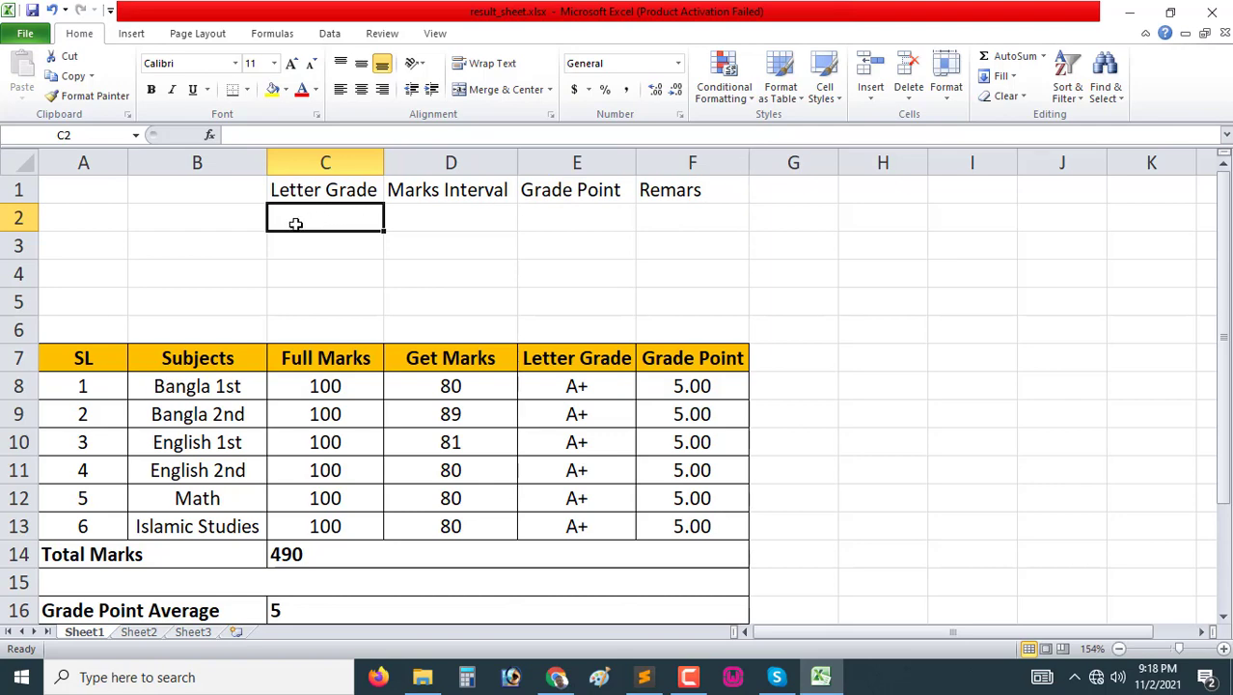
pyautogui.write('a')
pyautogui.press('BackSpace')
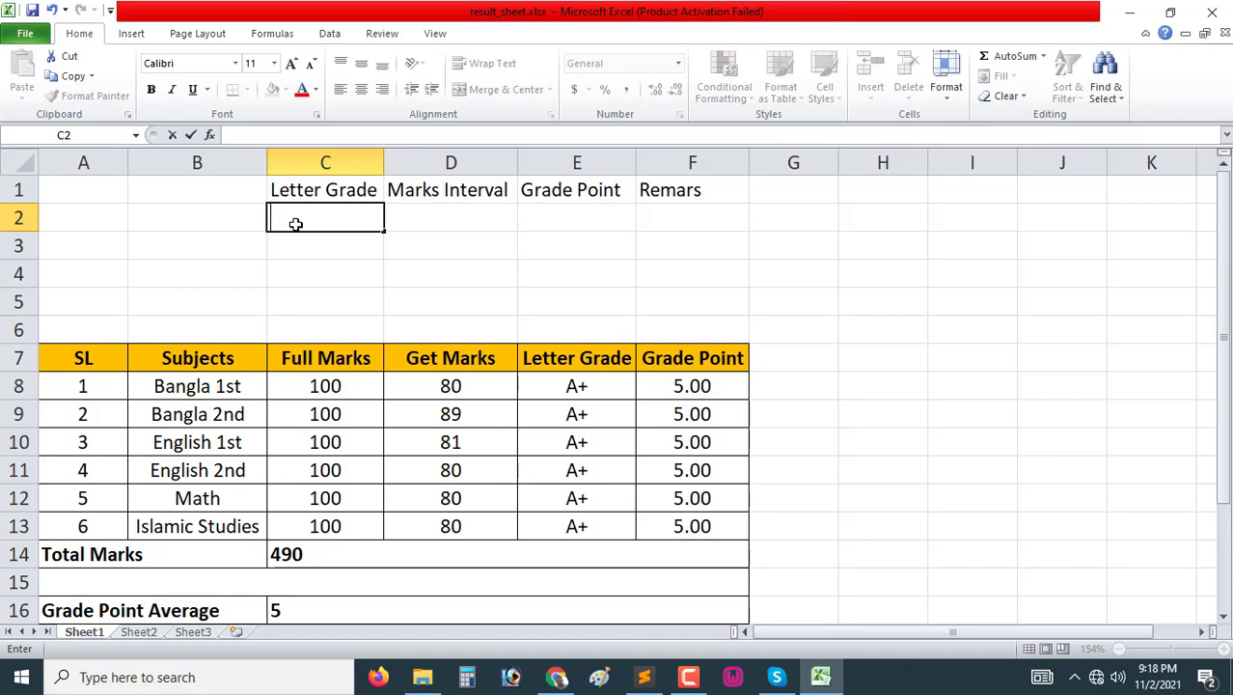
pyautogui.write('A+')
pyautogui.press('Return')
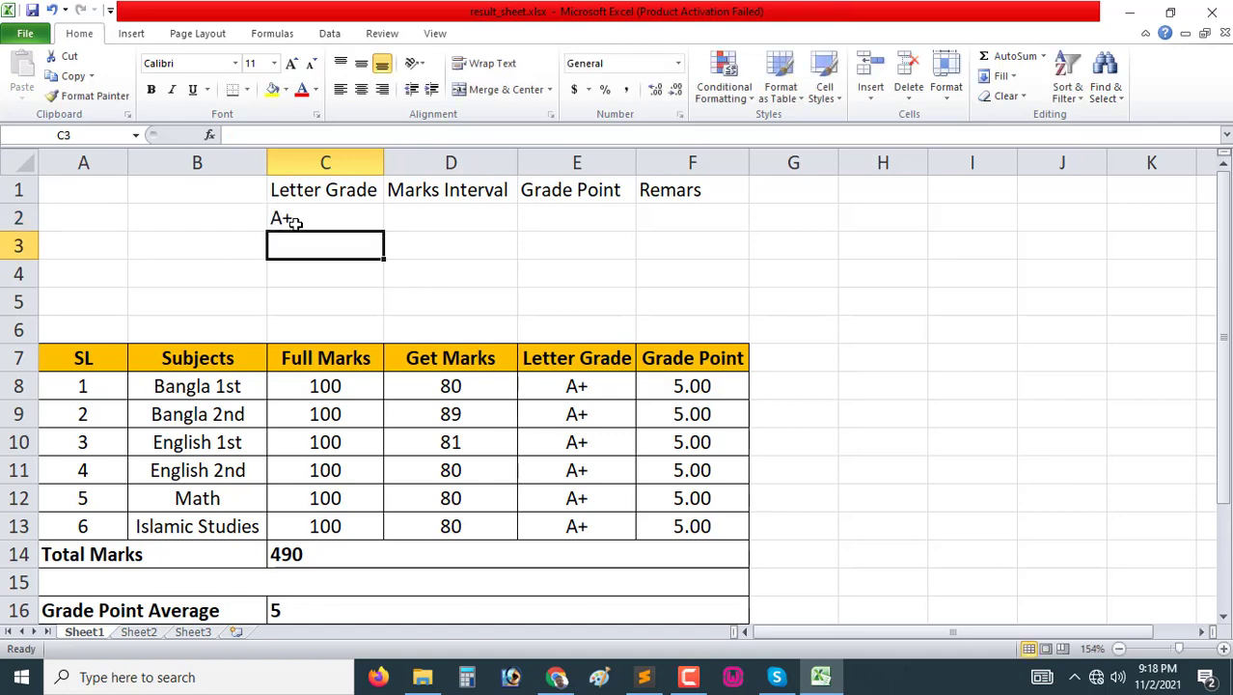
pyautogui.write('A+')
pyautogui.press('Return')
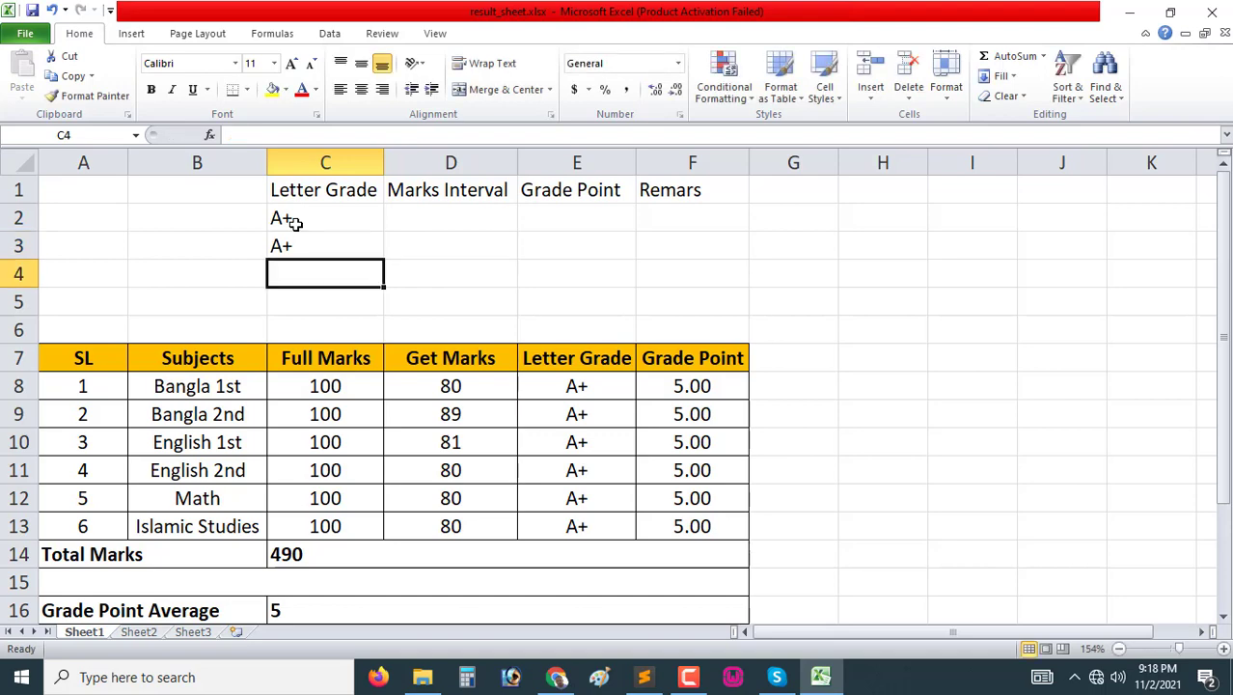
# Step: Correct the duplicate in C3 to A, then enter A- and B below it
pyautogui.click(290, 245)
pyautogui.doubleClick(291, 245)
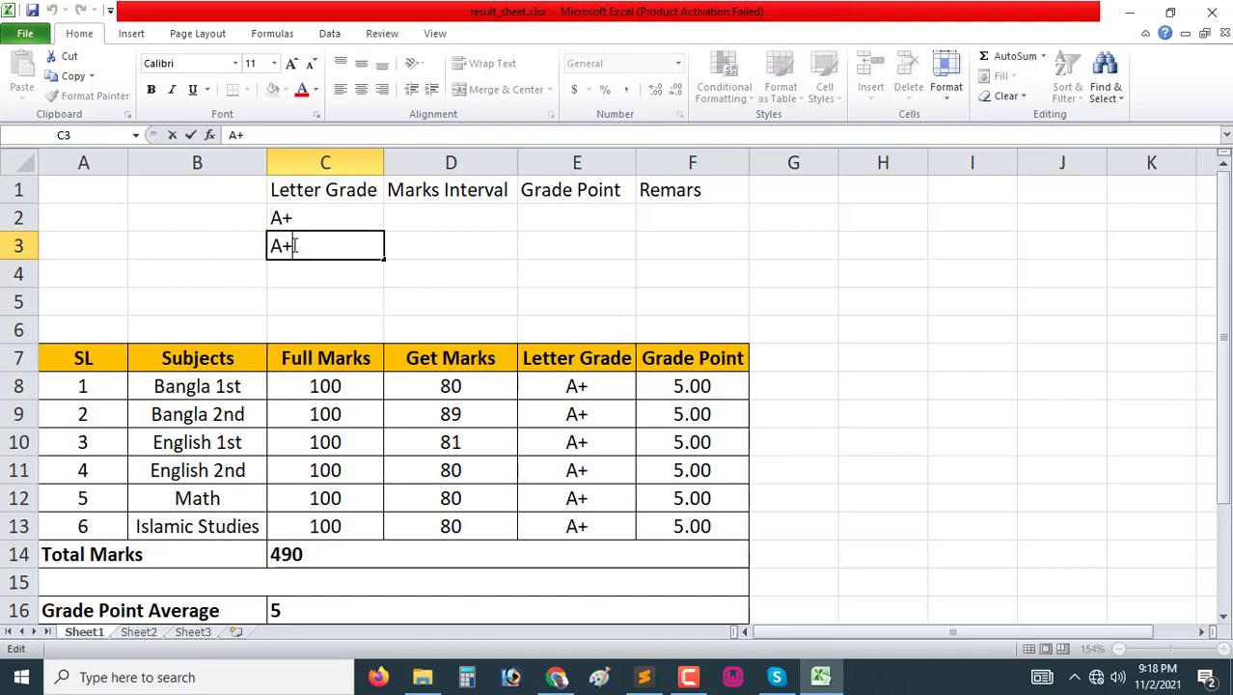
pyautogui.press('BackSpace')
pyautogui.press('Return')
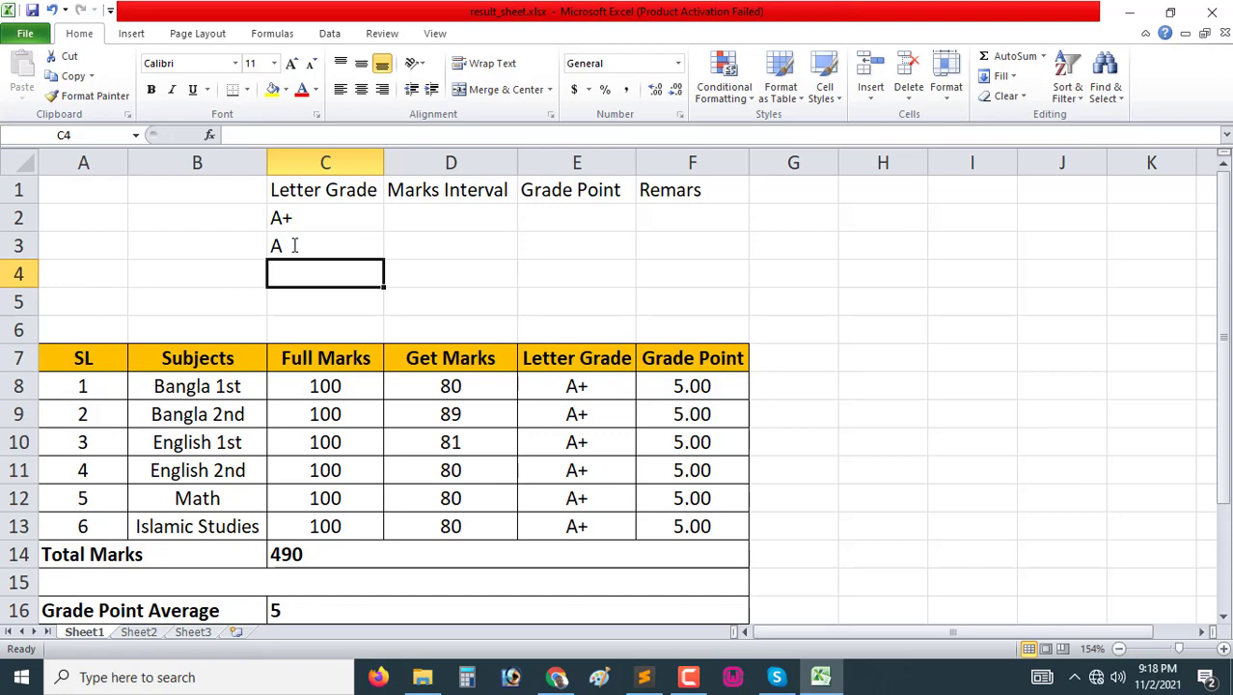
pyautogui.write('A-')
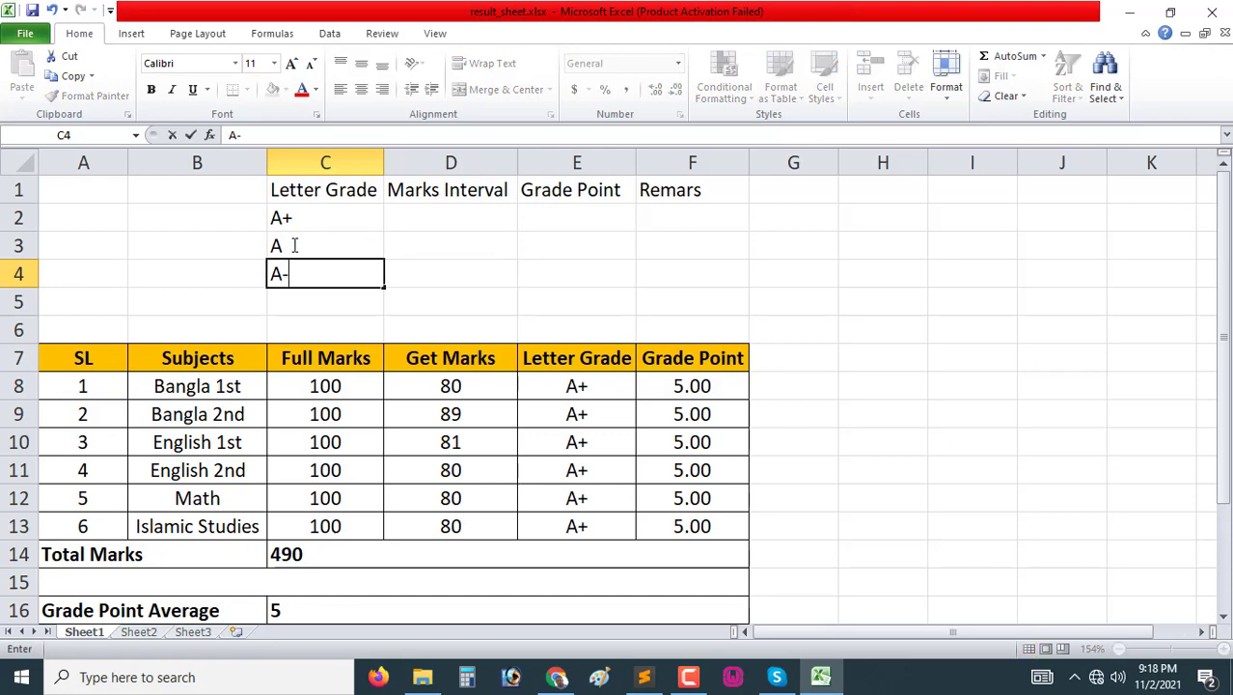
pyautogui.press('Return')
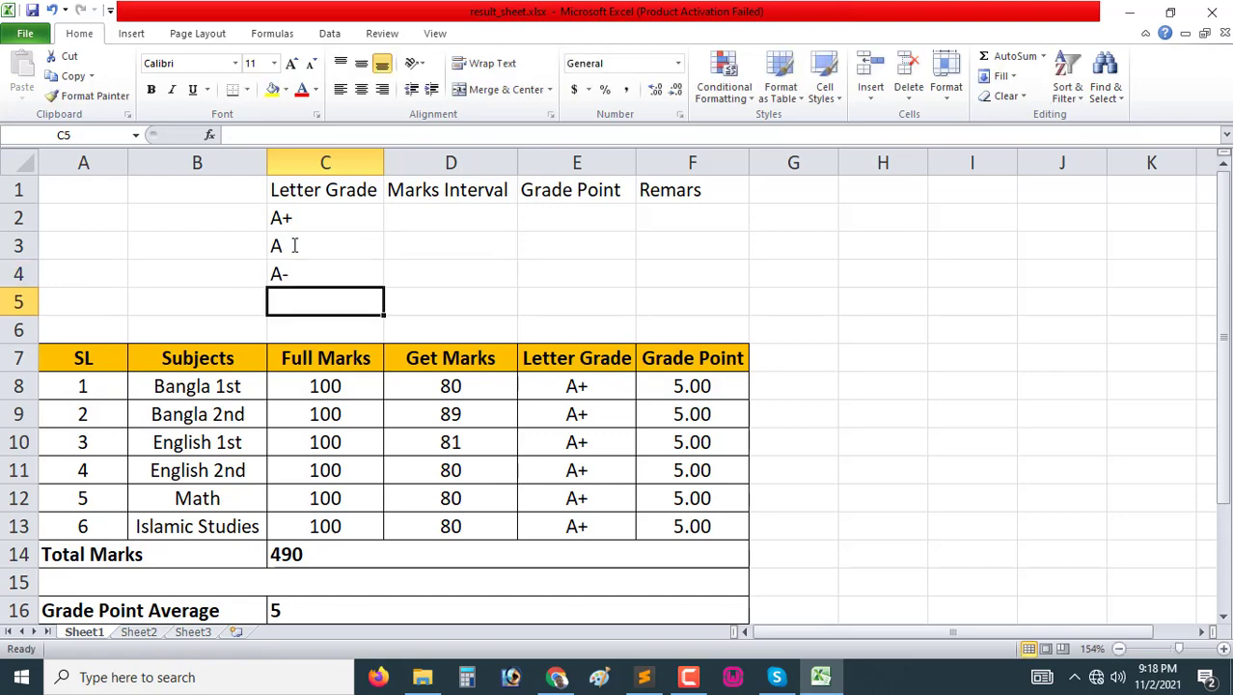
pyautogui.write('B')
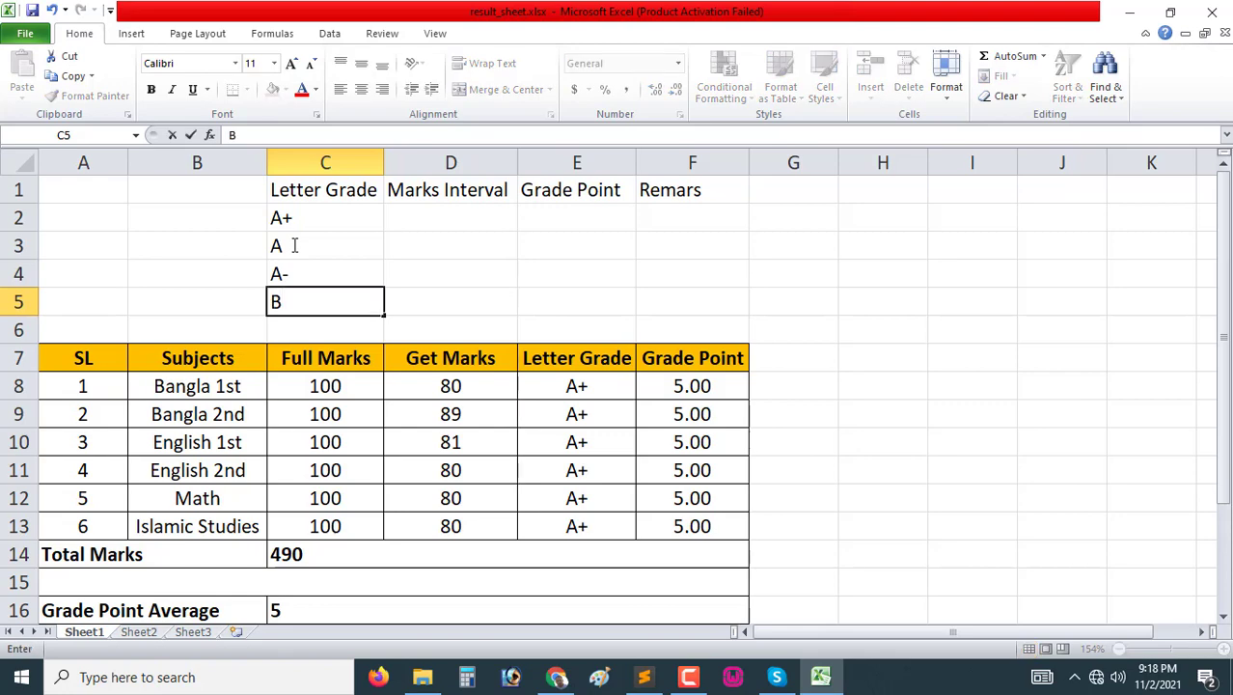
pyautogui.press('Return')
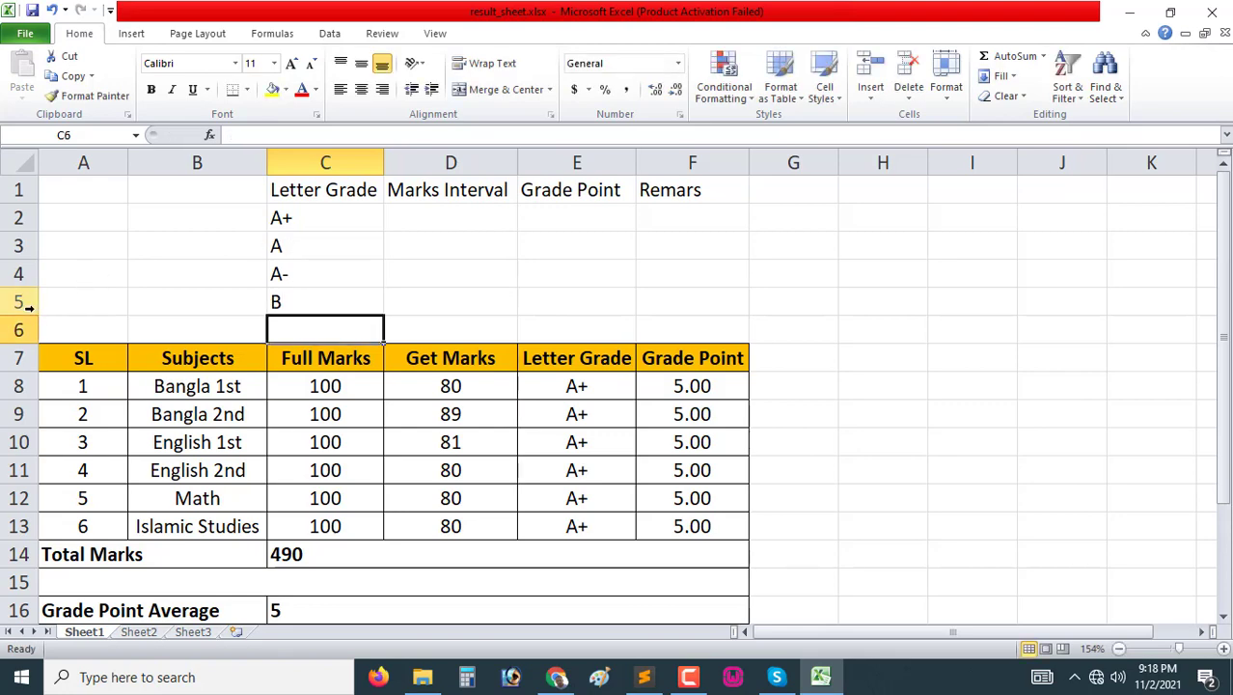
# Step: Insert extra blank rows at row 6 above the subjects table
pyautogui.click(20, 301)
pyautogui.click(13, 329)
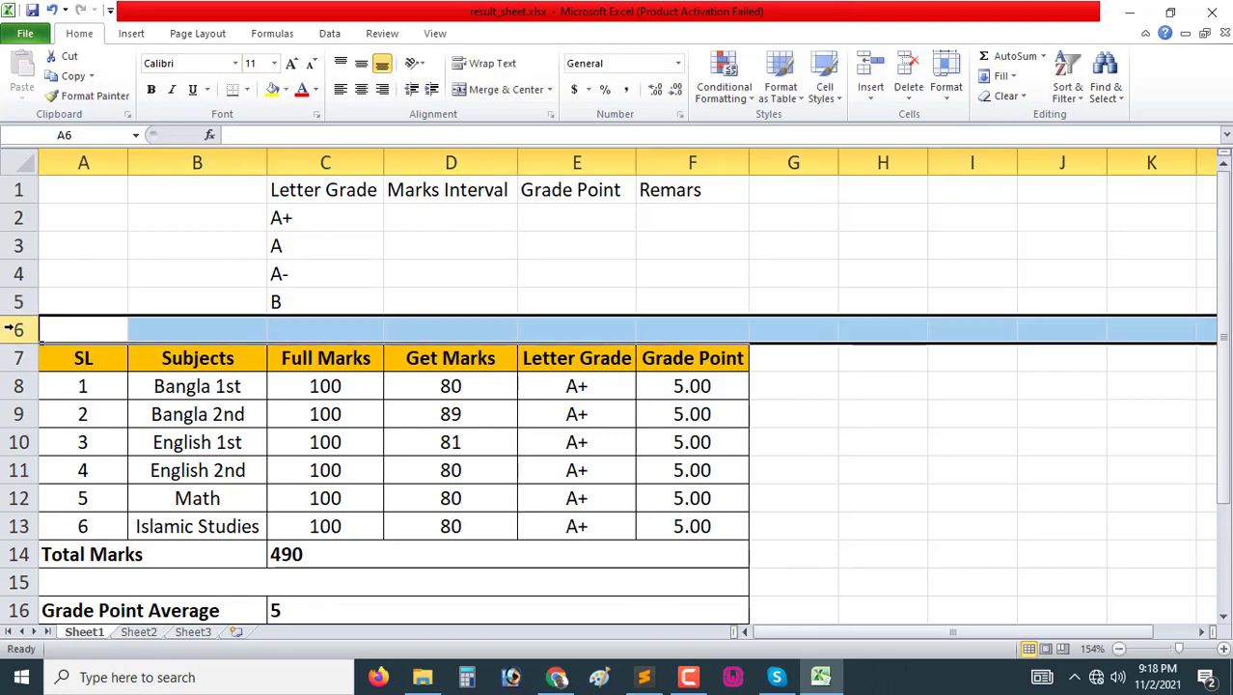
pyautogui.hotkey('ctrl', 'shift', '+')
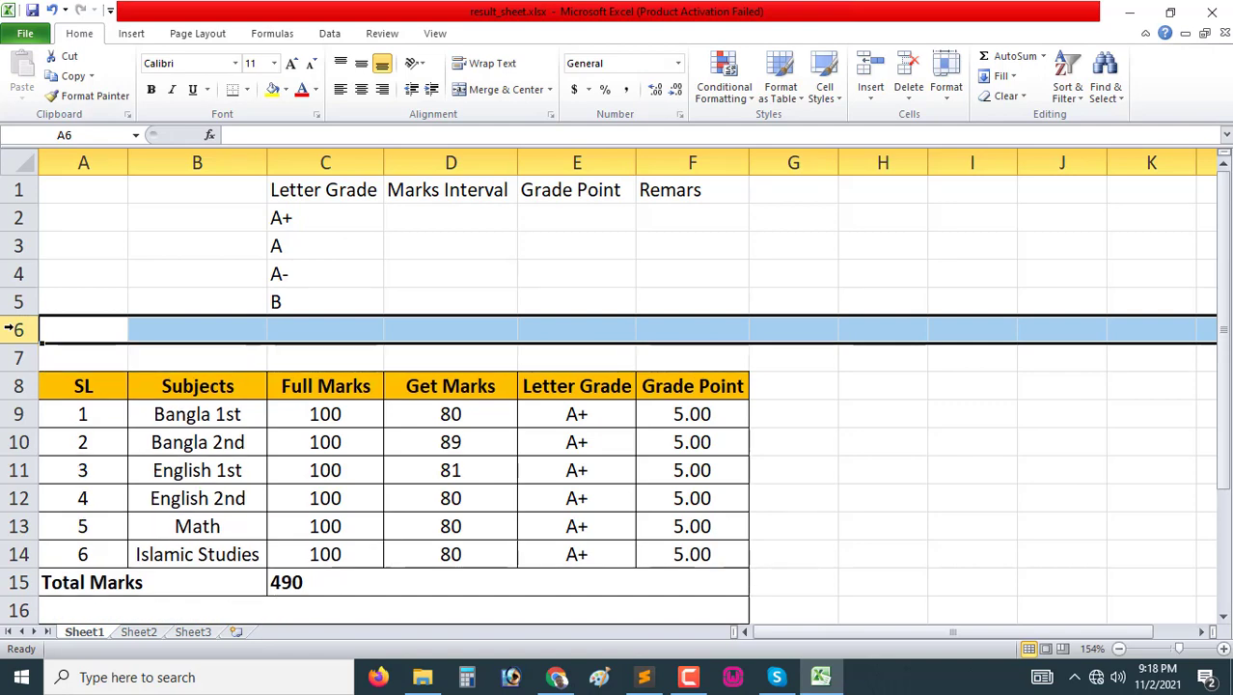
pyautogui.hotkey('ctrl', 'shift', '+')
pyautogui.hotkey('ctrl', 'shift', '+')
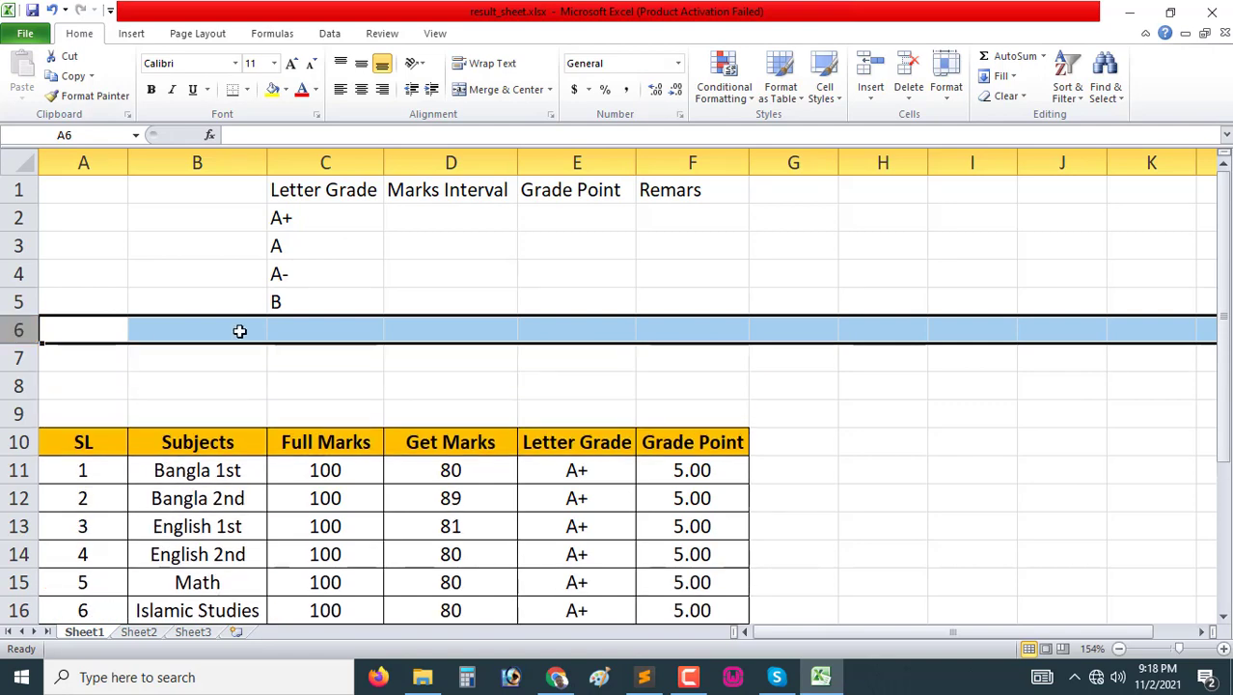
pyautogui.click(362, 360)
# Step: Enter the remaining letter grades C, D and F in column C
pyautogui.click(313, 326)
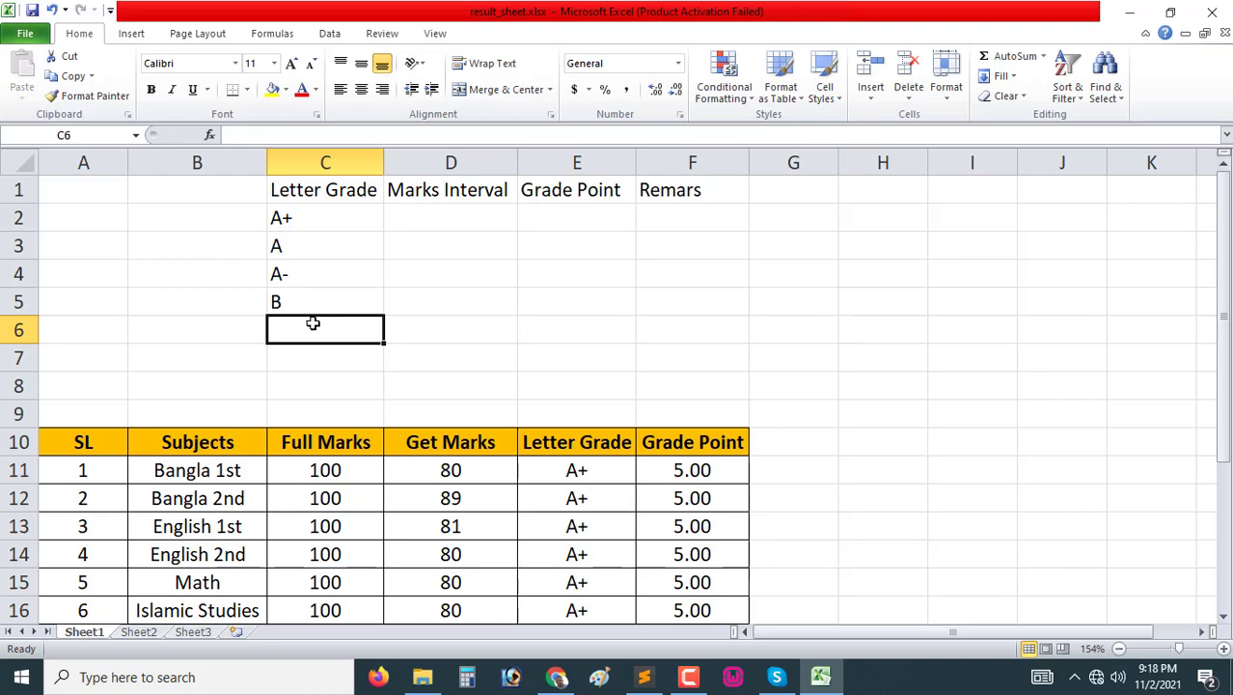
pyautogui.write('C')
pyautogui.press('Return')
pyautogui.write('D')
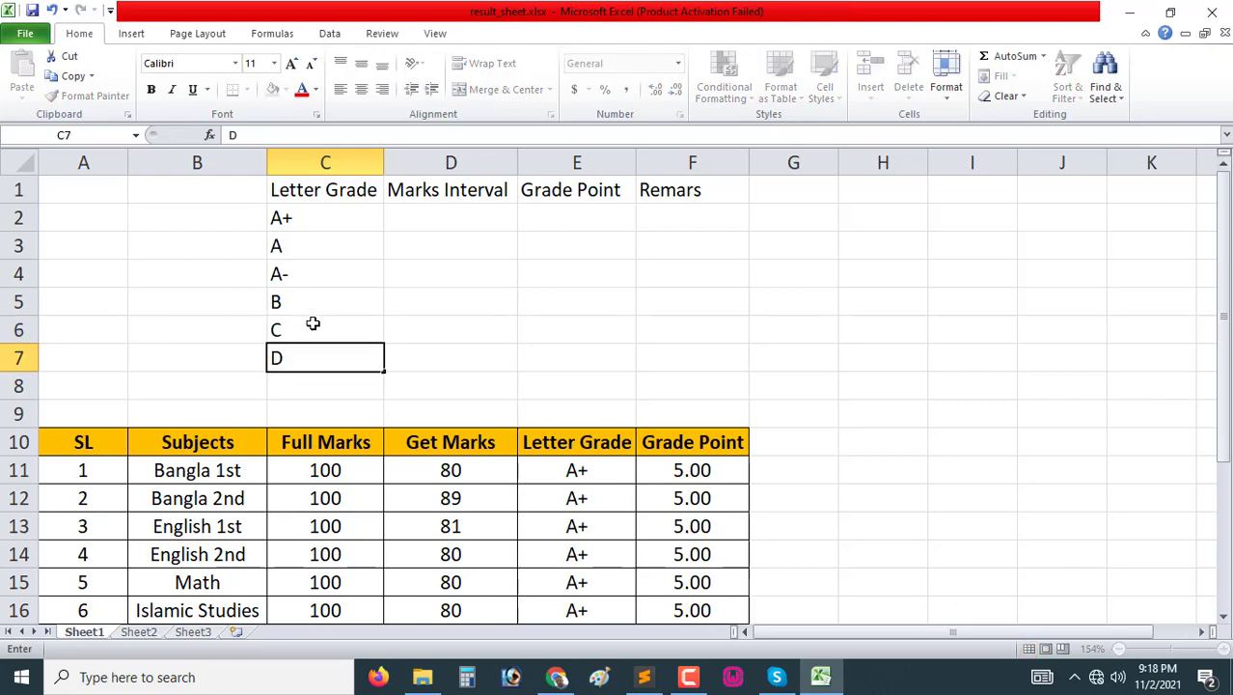
pyautogui.press('Return')
pyautogui.write('F')
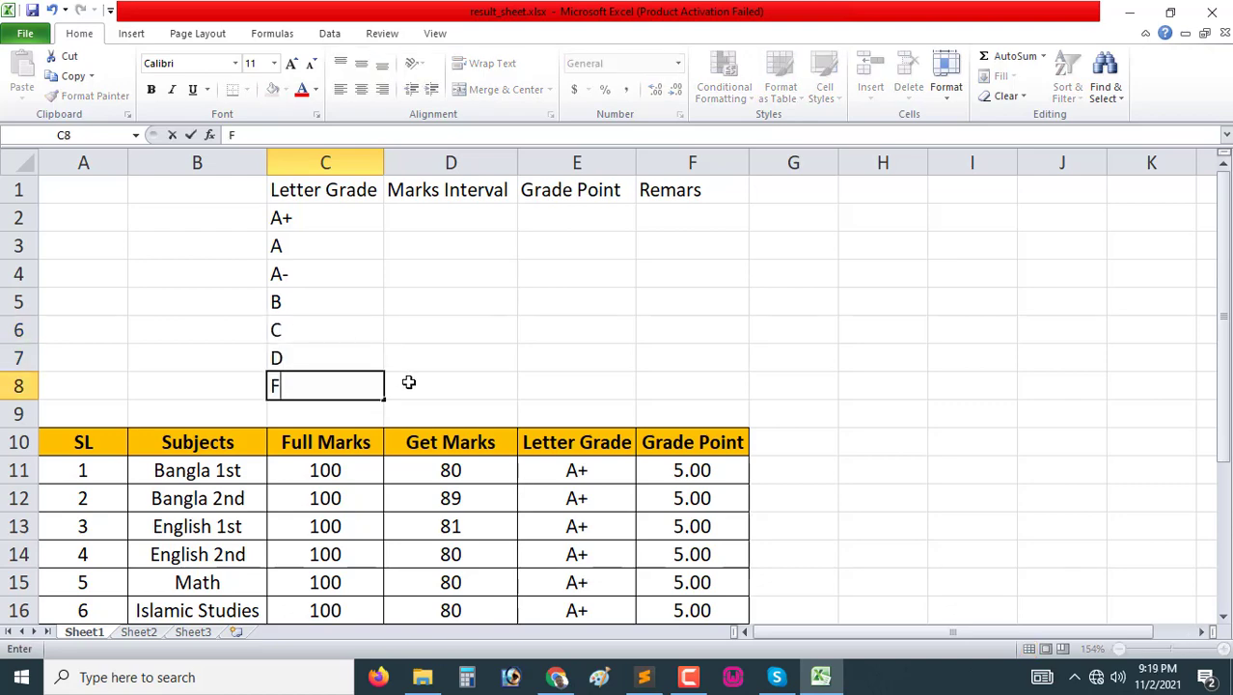
pyautogui.click(407, 384)
# Step: Enter the intervals 80-99, 70-79, 60-69 and 50-59 in D2:D5
pyautogui.click(416, 219)
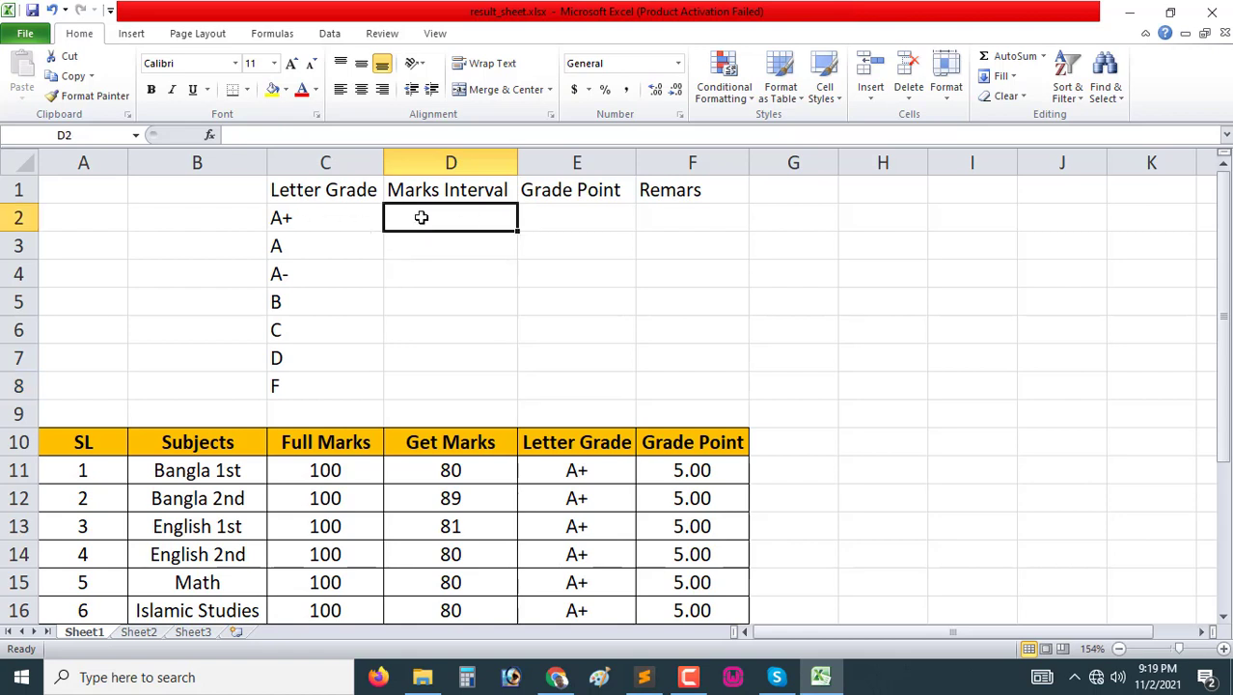
pyautogui.write('80')
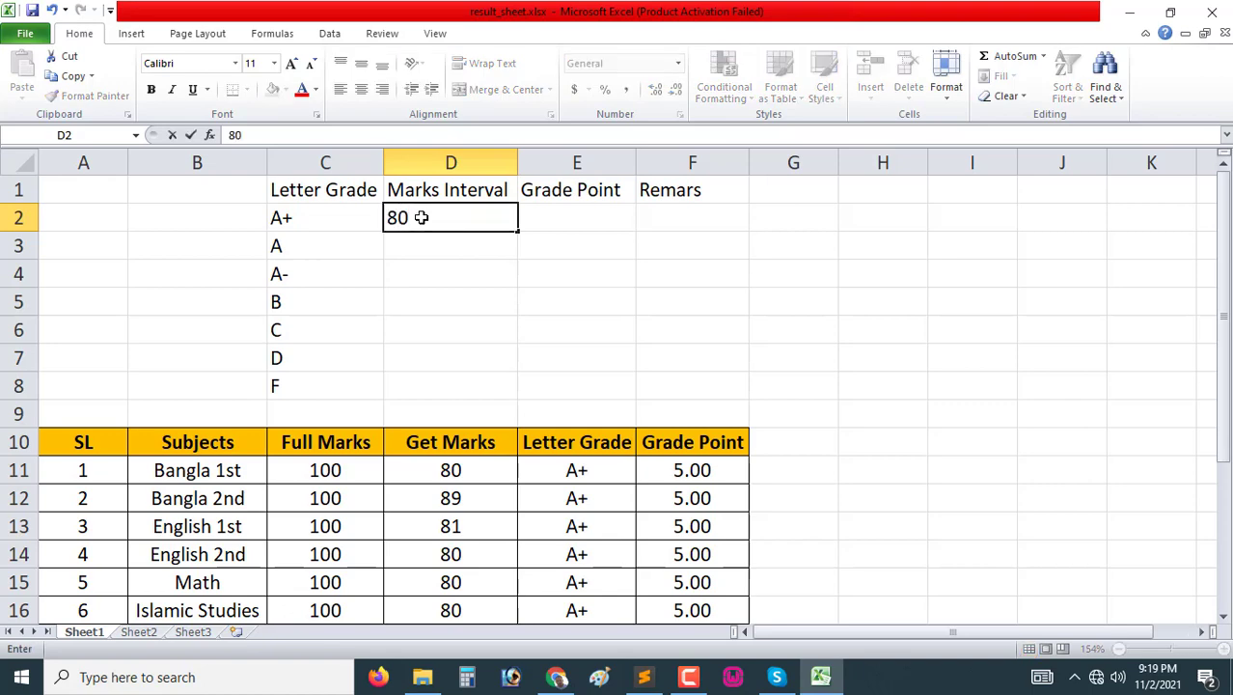
pyautogui.write('-99')
pyautogui.press('Return')
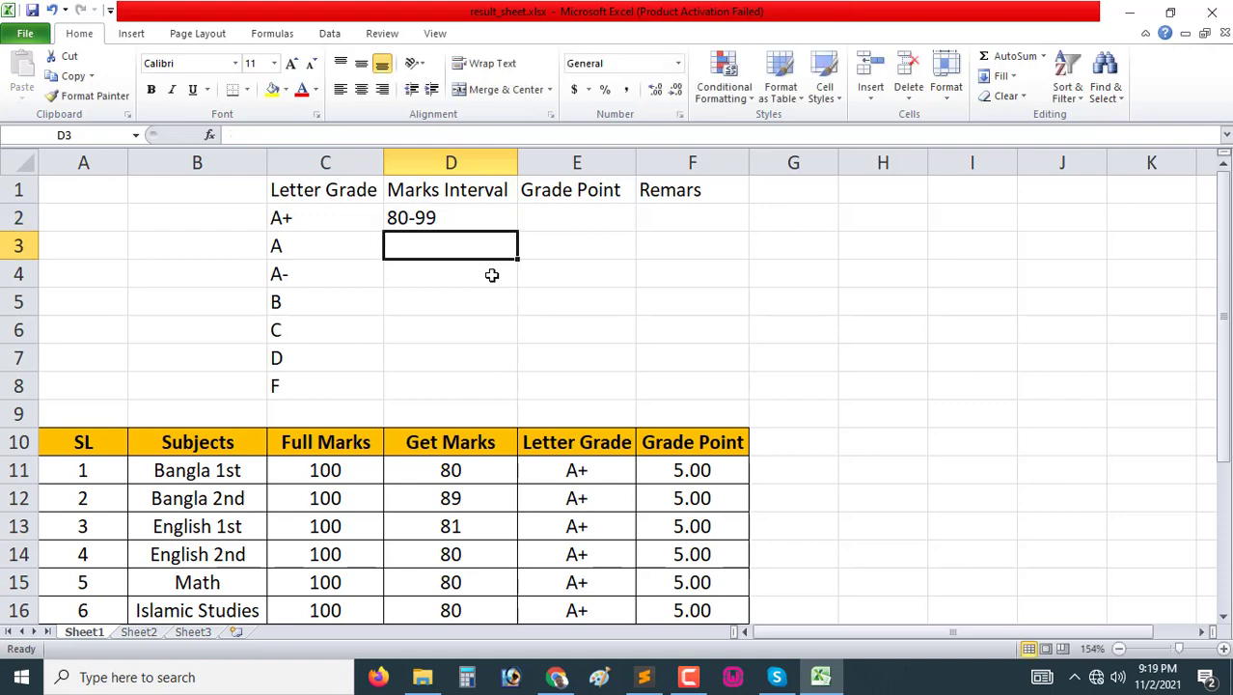
pyautogui.write('70-')
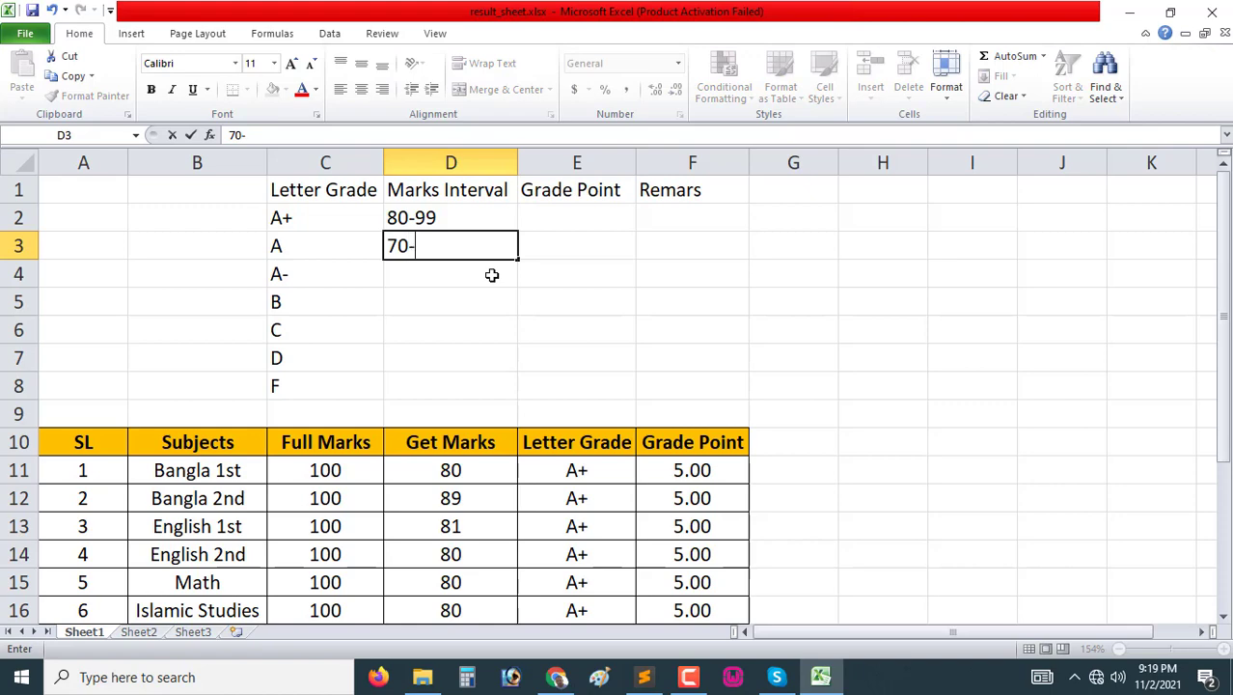
pyautogui.write('79')
pyautogui.press('Return')
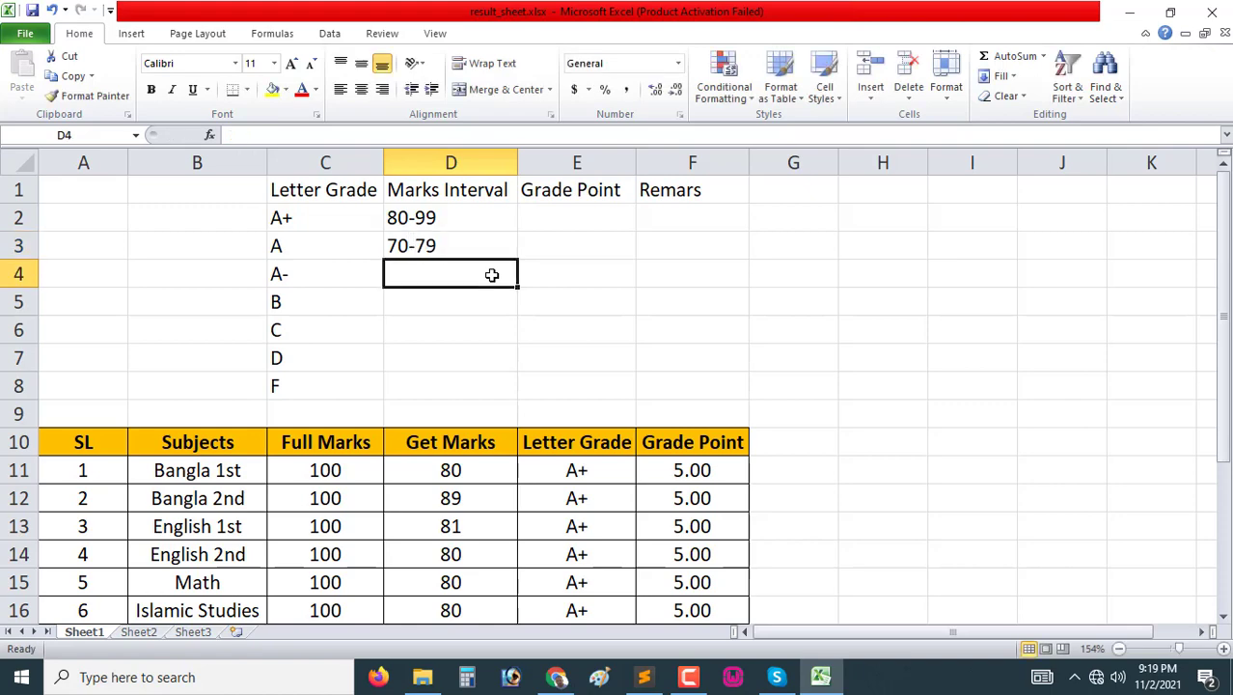
pyautogui.write('60-')
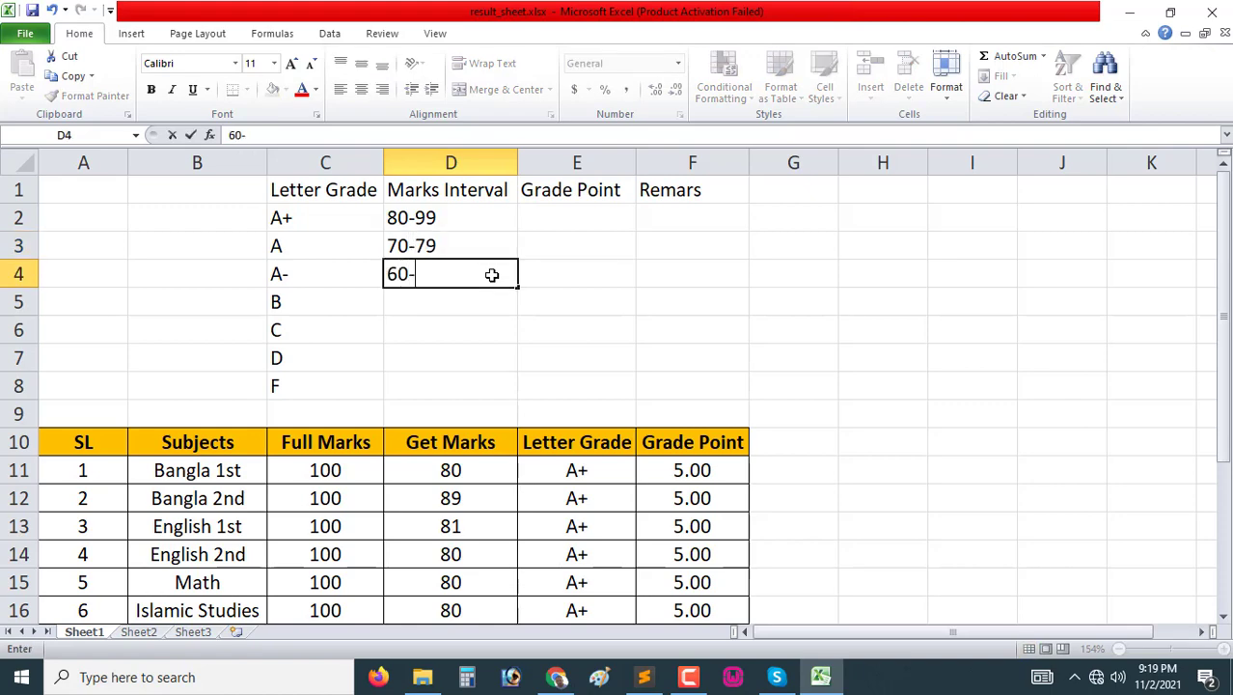
pyautogui.write('69')
pyautogui.press('Return')
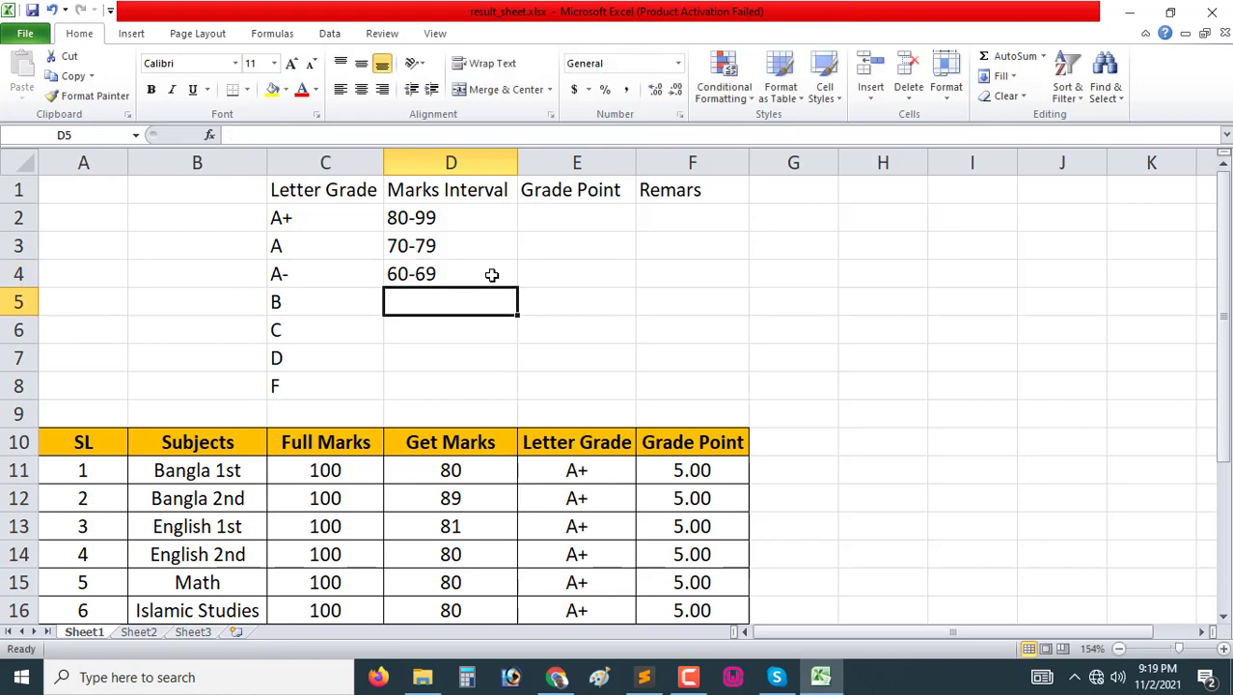
pyautogui.write('50-')
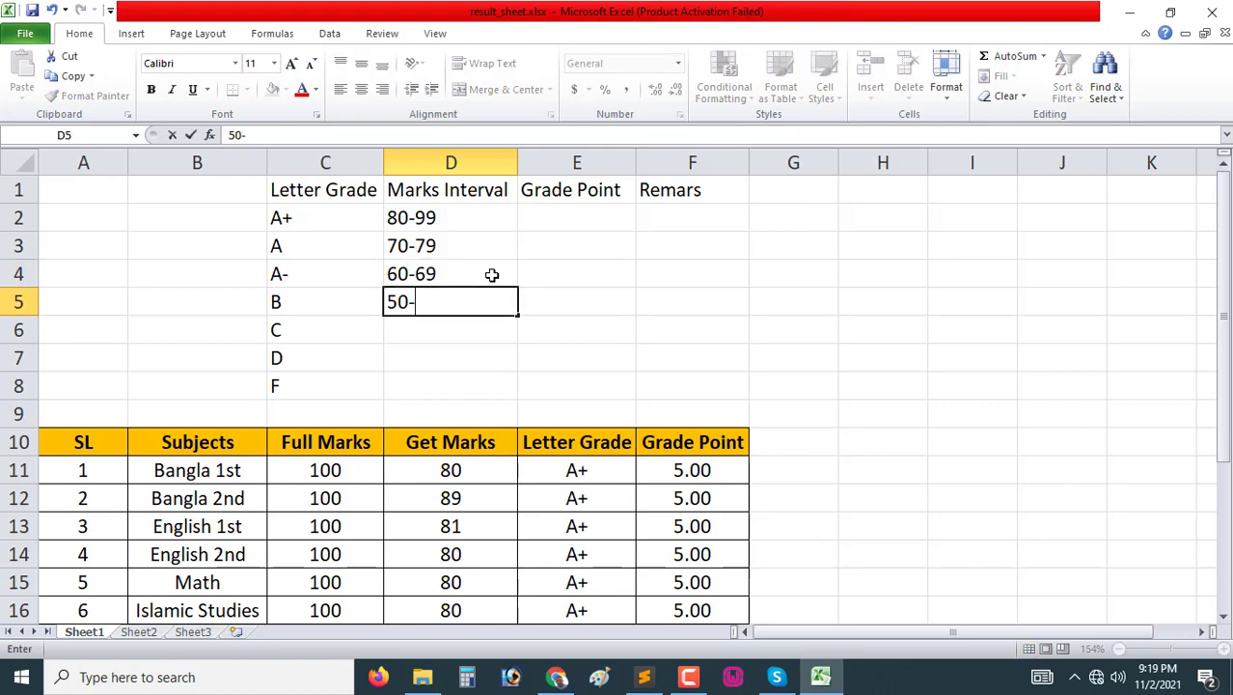
pyautogui.write('59')
pyautogui.press('Return')
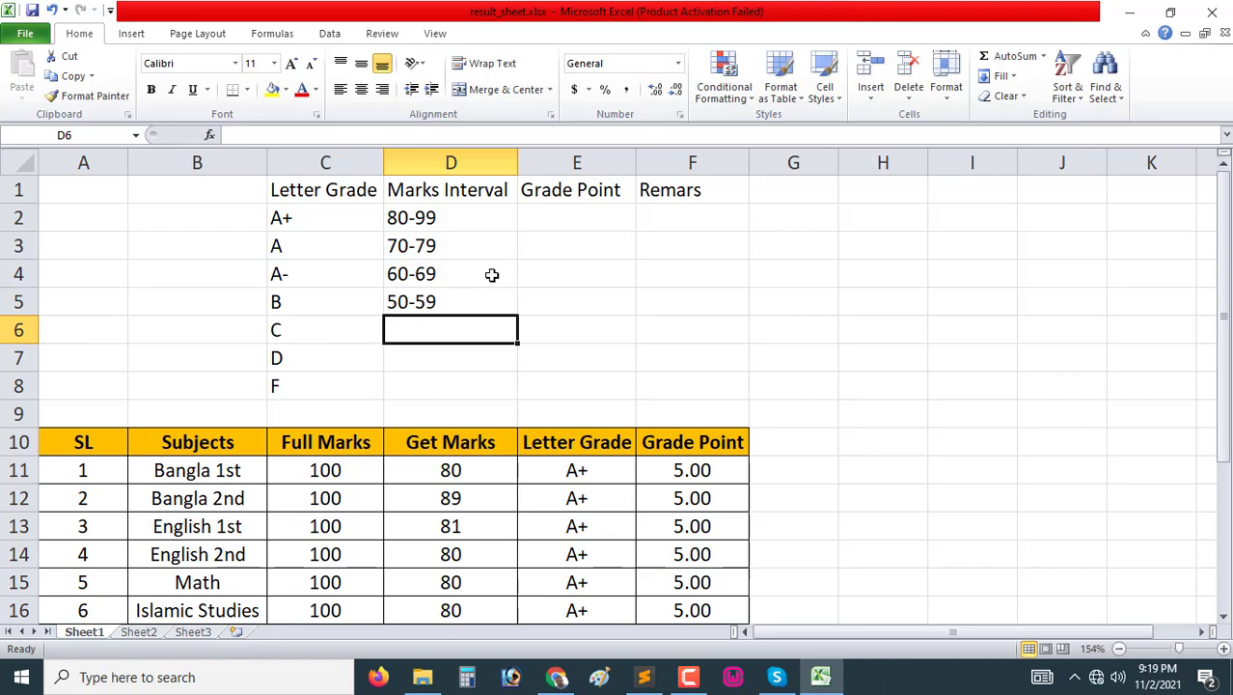
# Step: Enter the intervals 40-49, 33-39 and 00-32 in D6:D8
pyautogui.write('40-49')
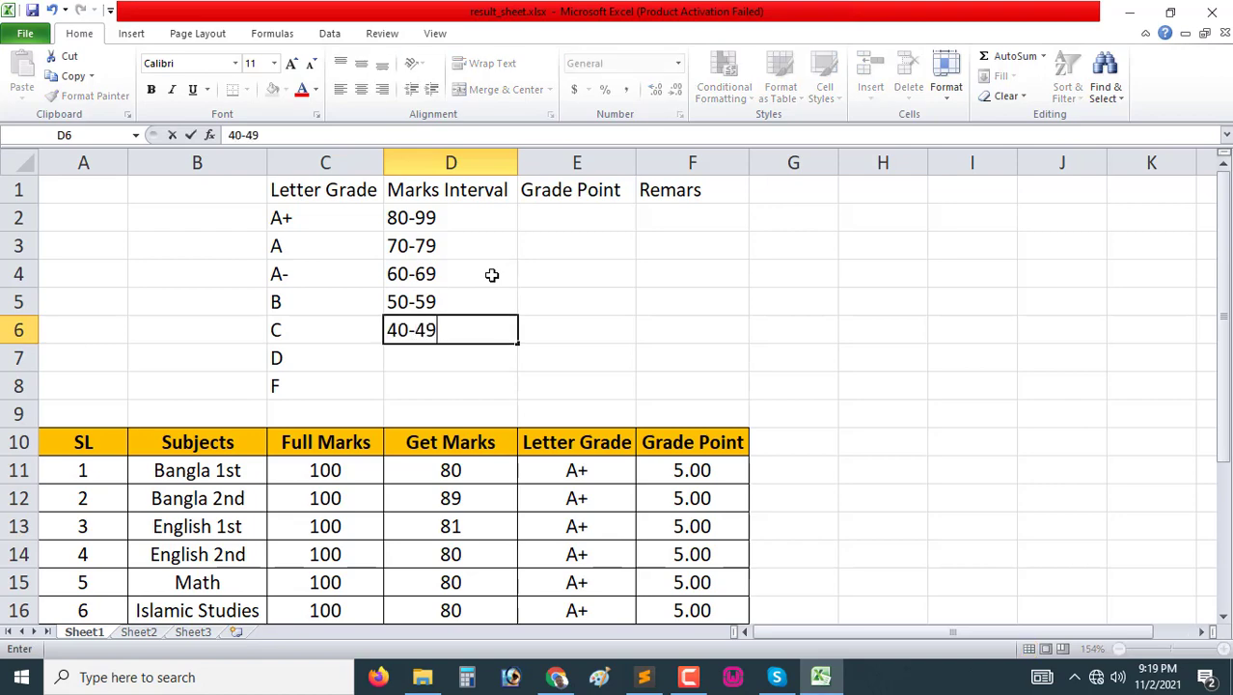
pyautogui.press('Return')
pyautogui.write('3')
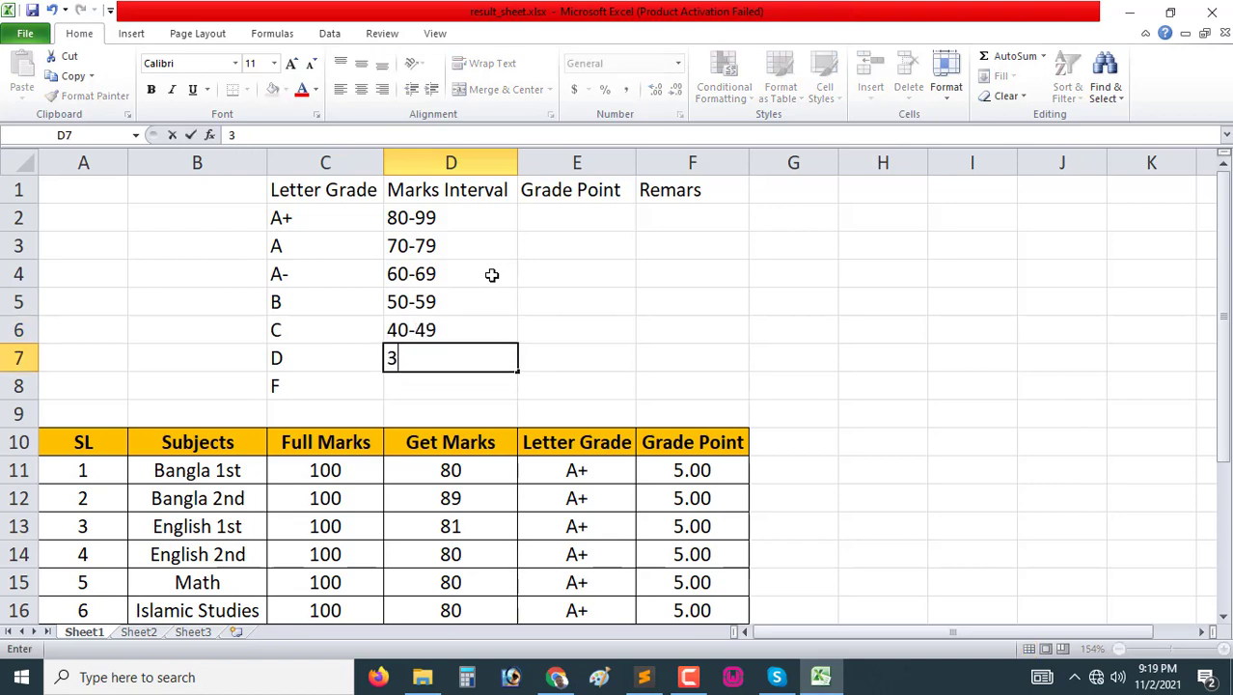
pyautogui.write('3-3')
pyautogui.write('9')
pyautogui.press('Return')
pyautogui.write('00')
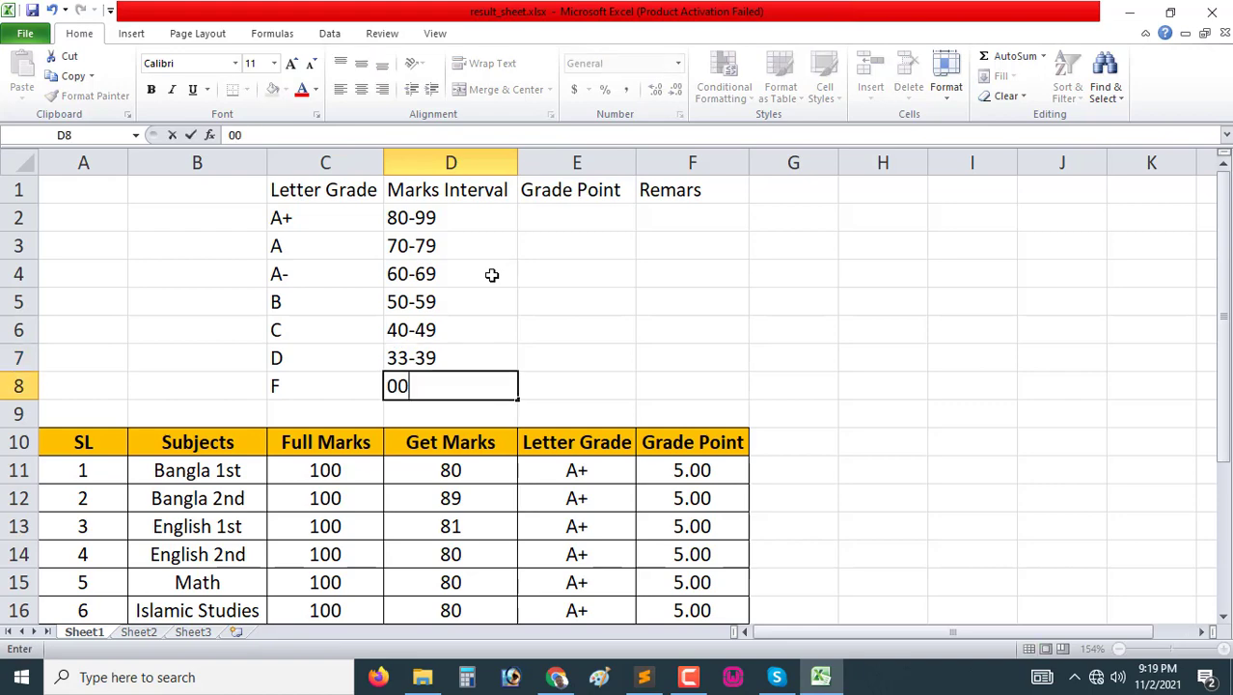
pyautogui.write('-32')
pyautogui.press('Return')
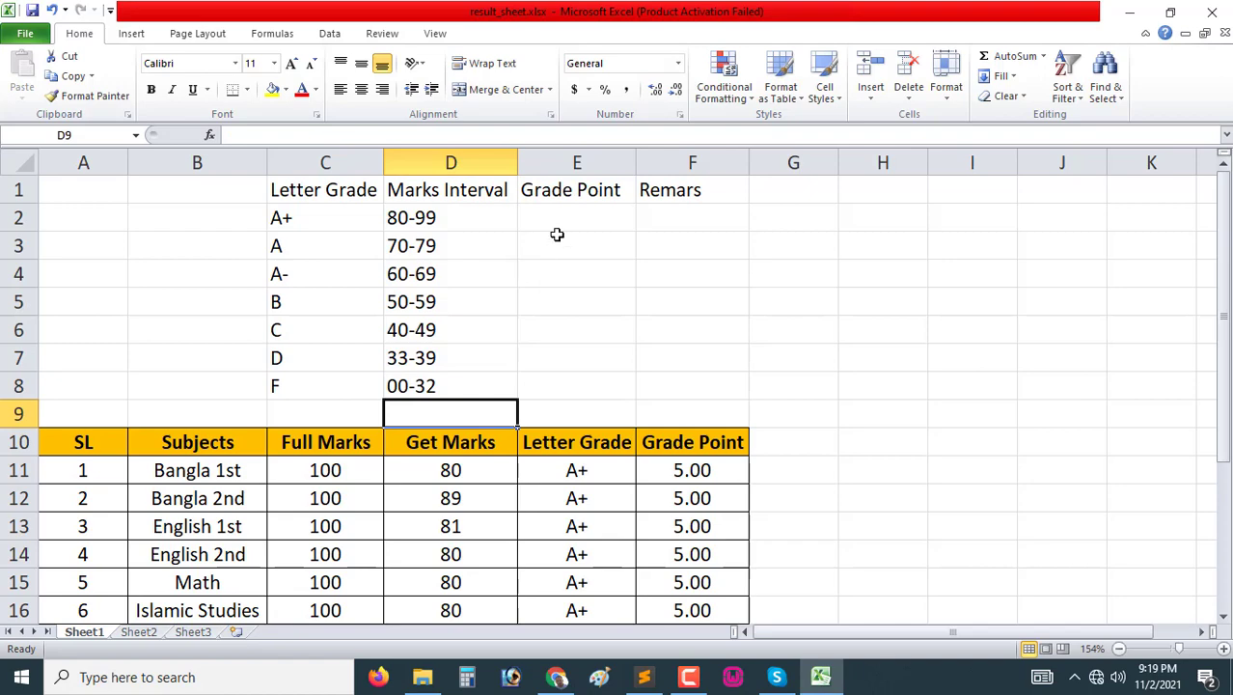
# Step: Enter grade points 5 and 4 for A+ and A in E2:E3
pyautogui.click(560, 222)
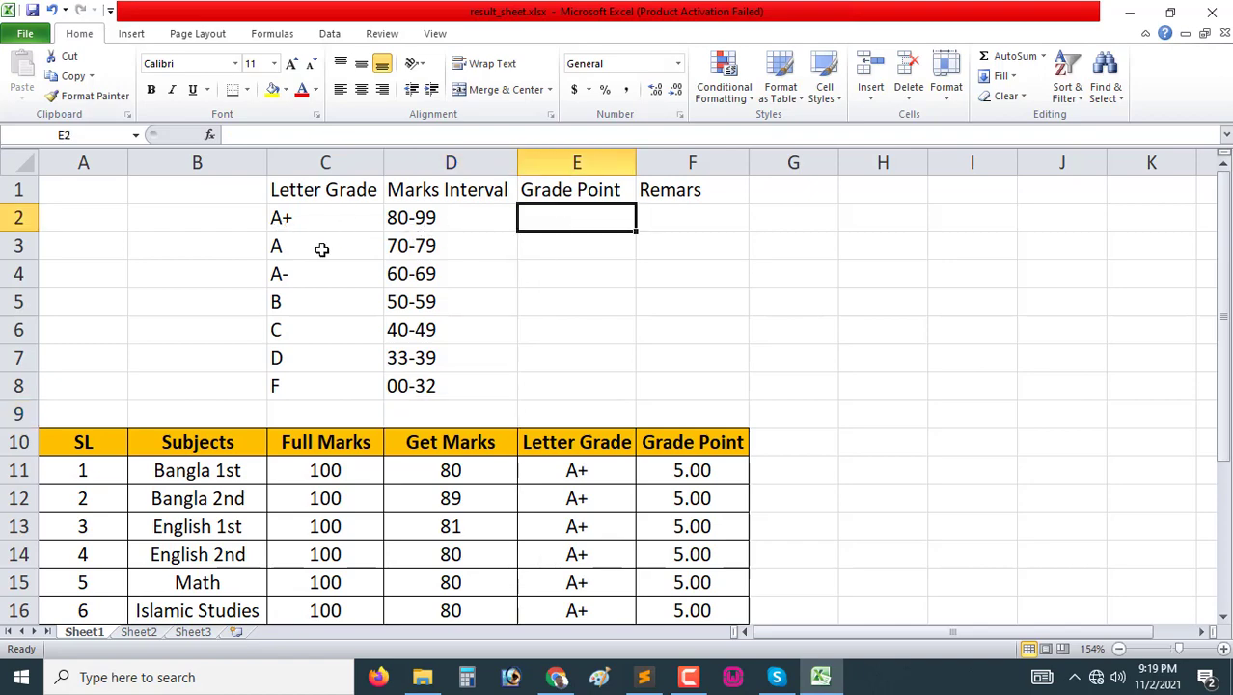
pyautogui.write('5.')
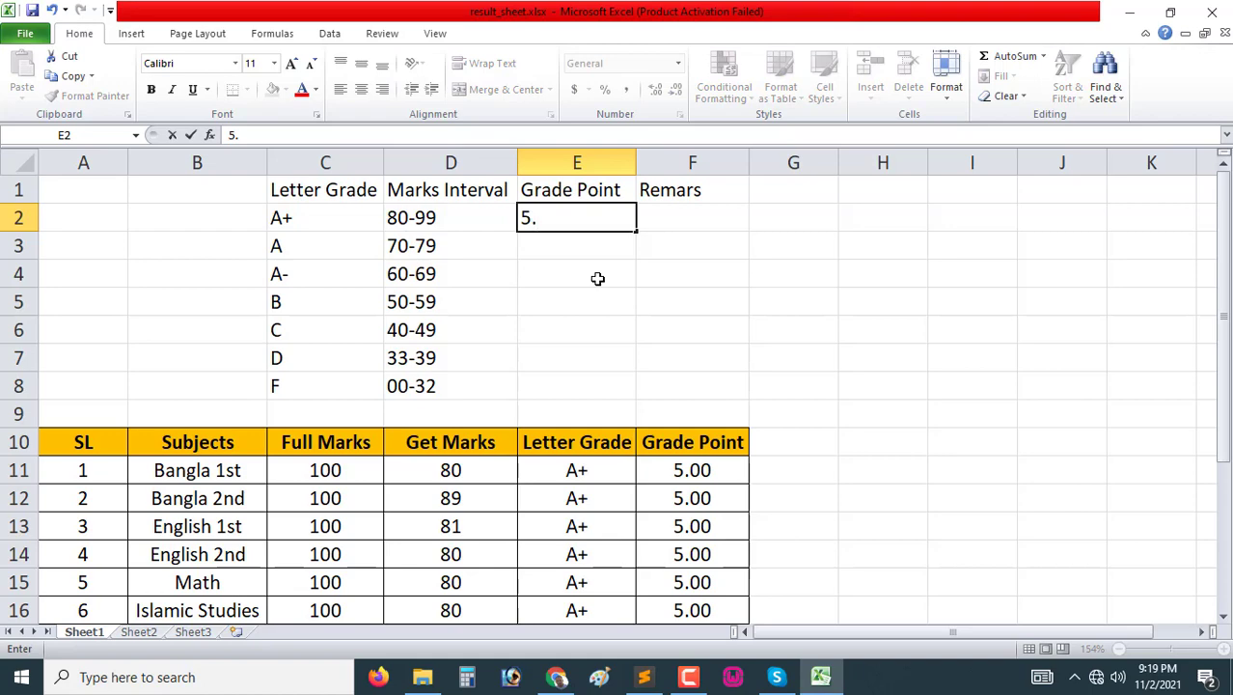
pyautogui.press('BackSpace')
pyautogui.press('Return')
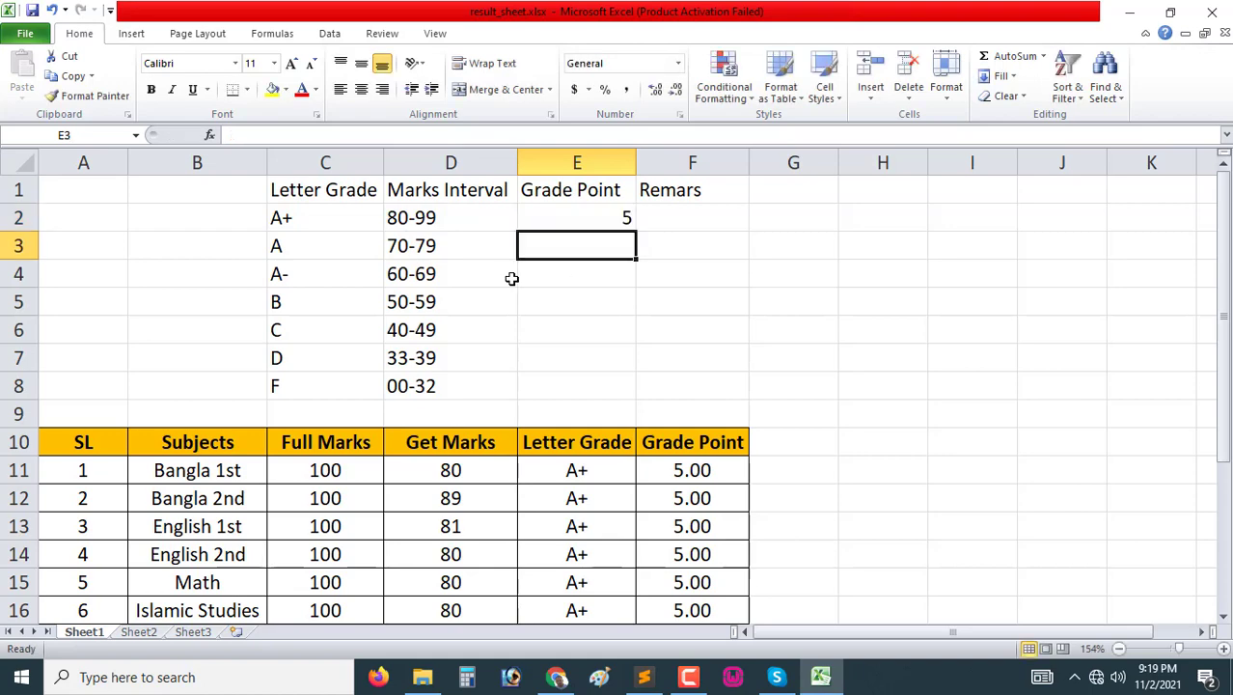
pyautogui.write('1')
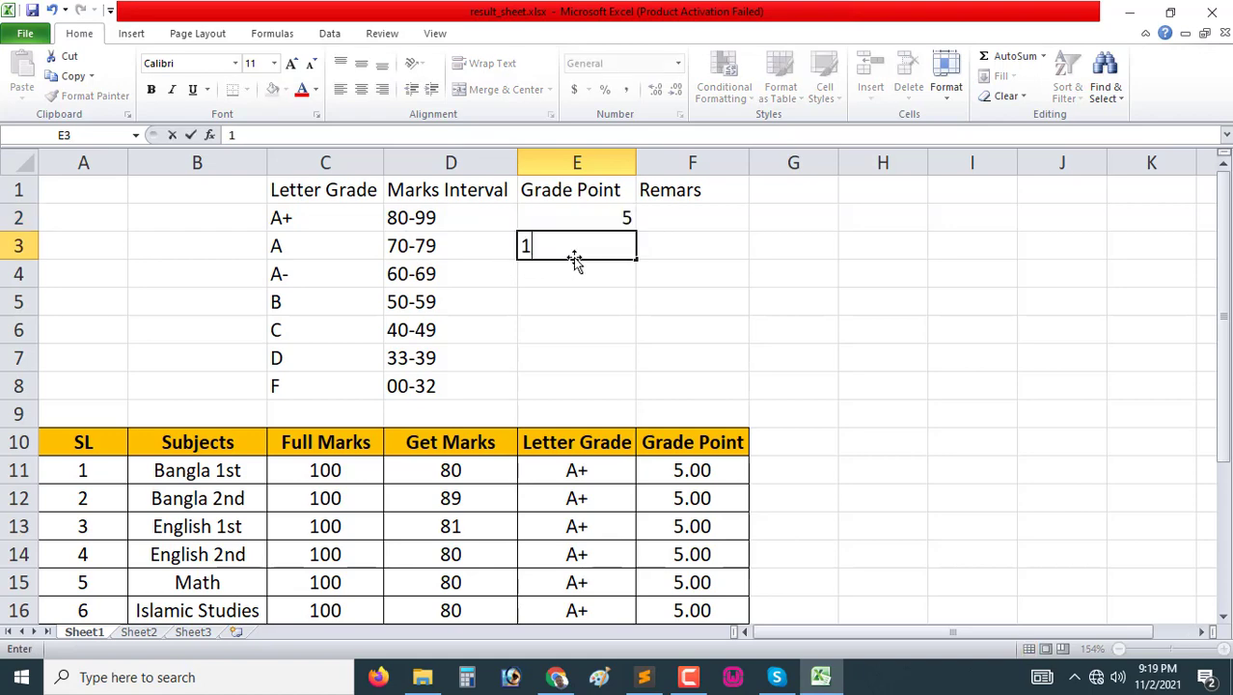
pyautogui.write('4.-')
pyautogui.write('00')
pyautogui.press('Return')
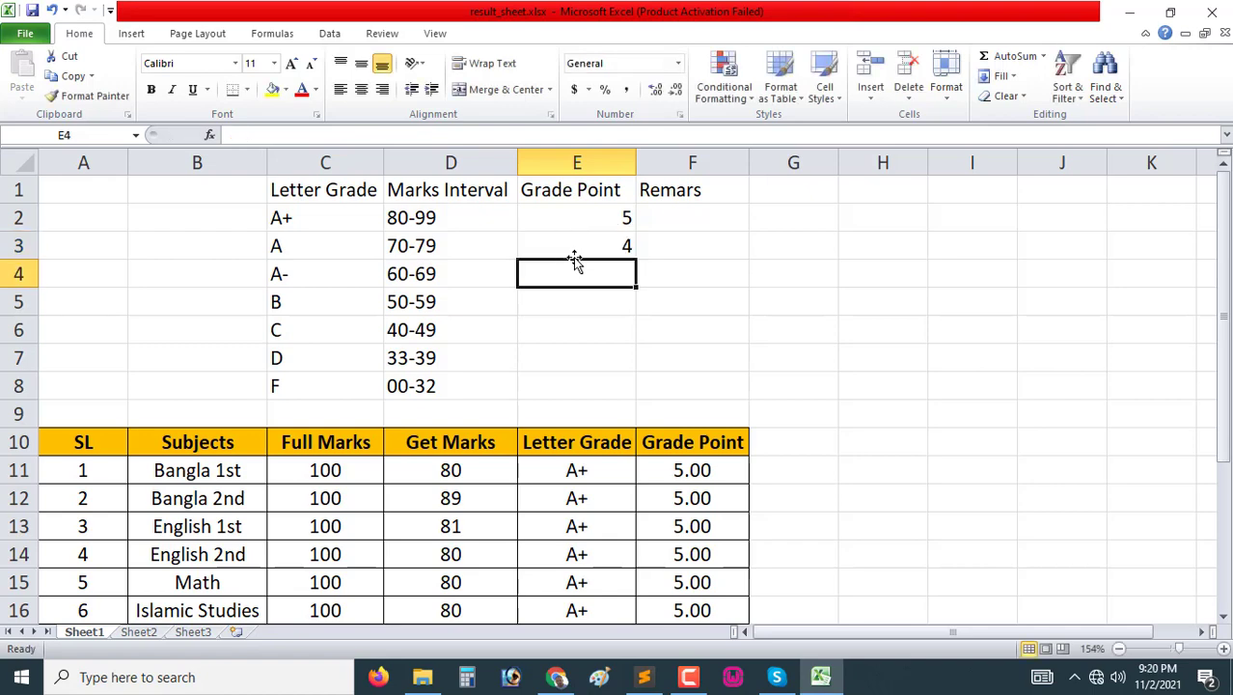
# Step: Check the entered grade points and correct the A grade point to 4
pyautogui.click(733, 677)
pyautogui.click(622, 219)
pyautogui.click(622, 245)
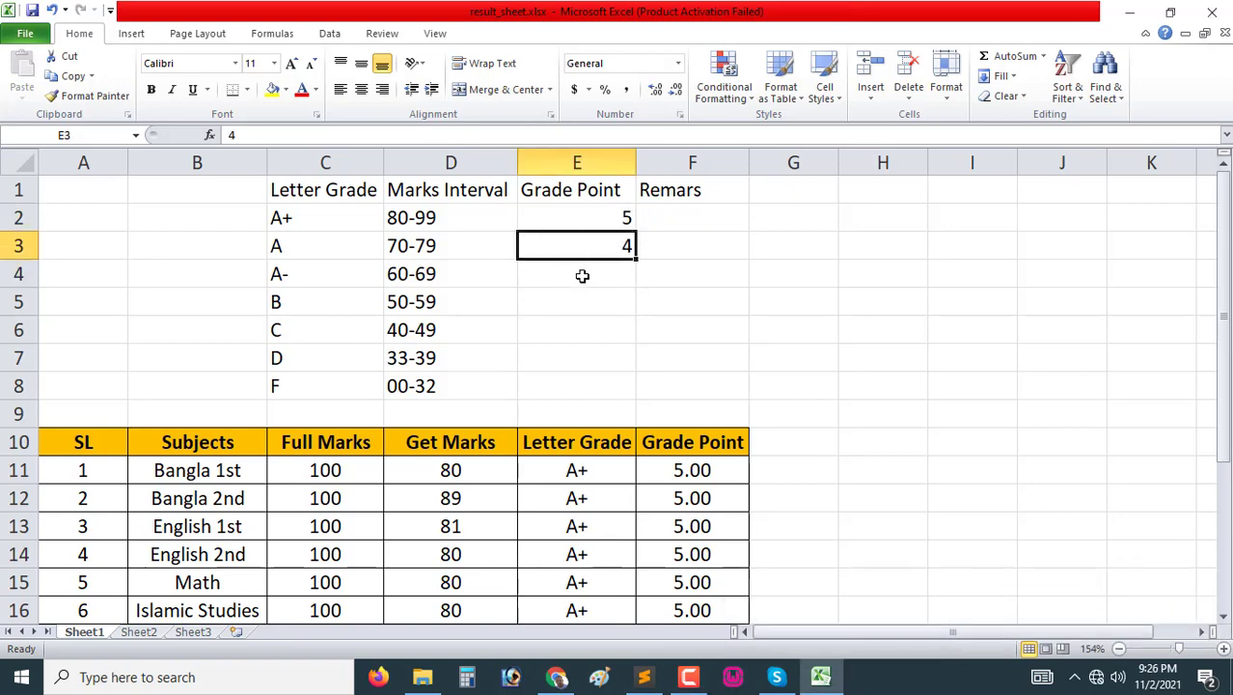
pyautogui.click(591, 305)
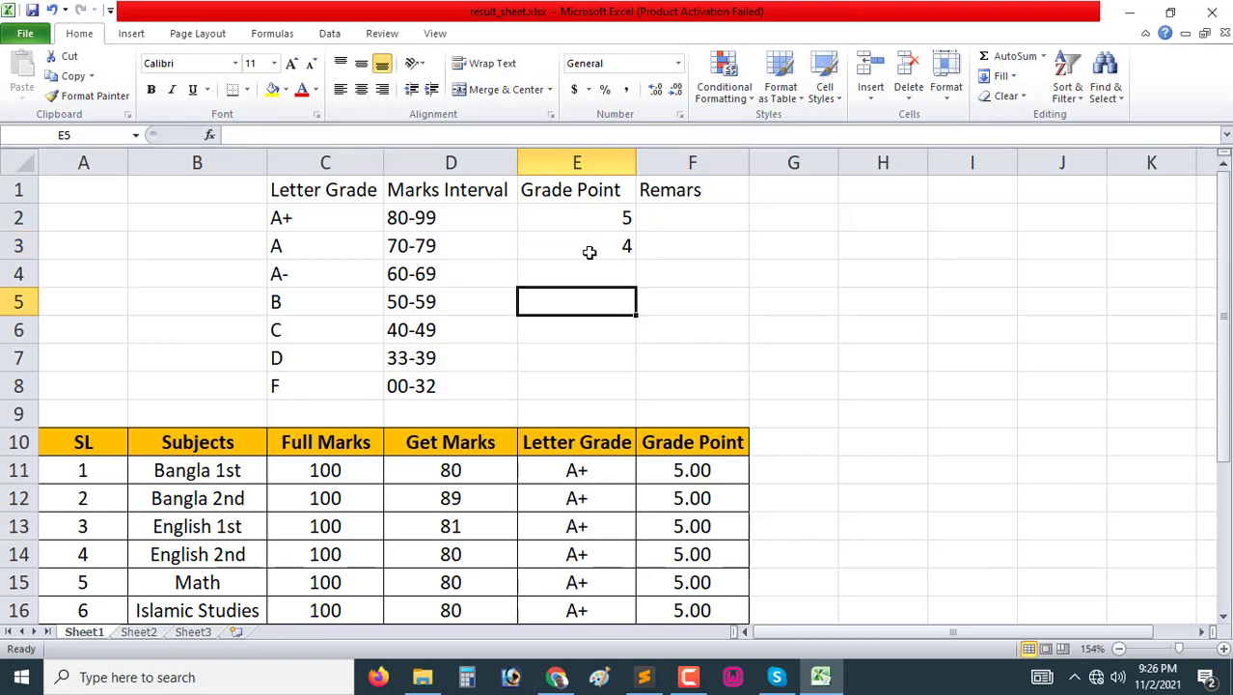
pyautogui.click(590, 252)
pyautogui.write('5')
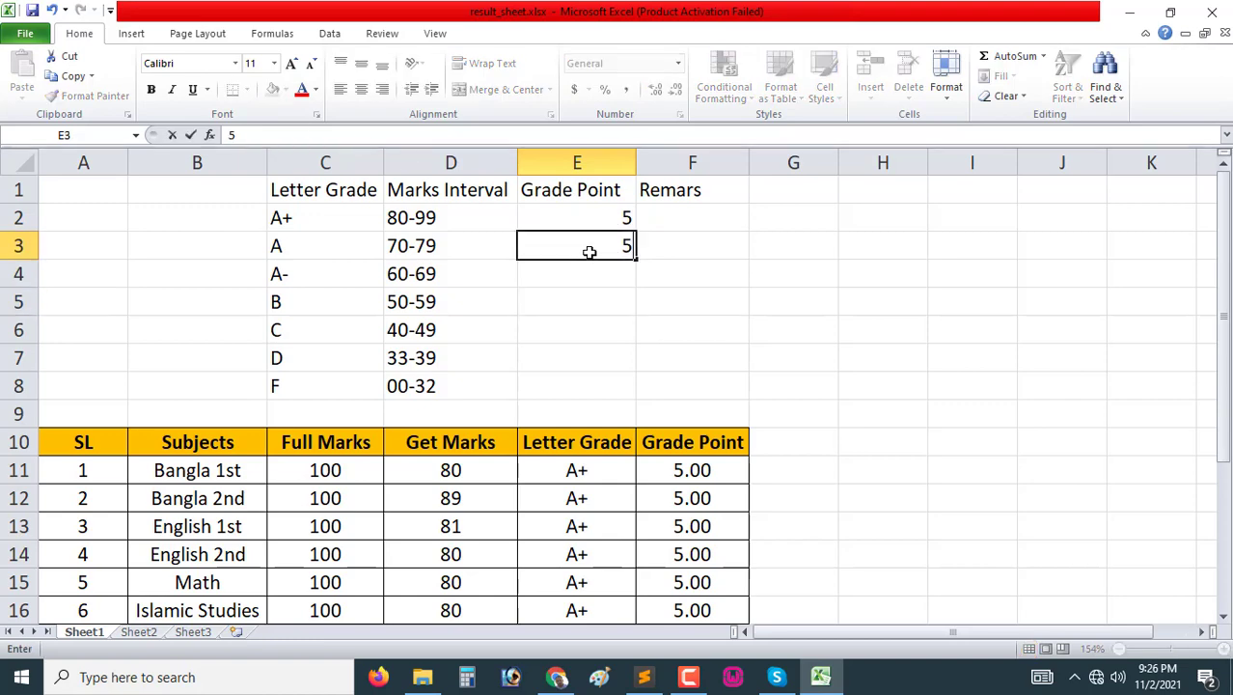
pyautogui.write('4.0')
pyautogui.write('0')
pyautogui.press('Return')
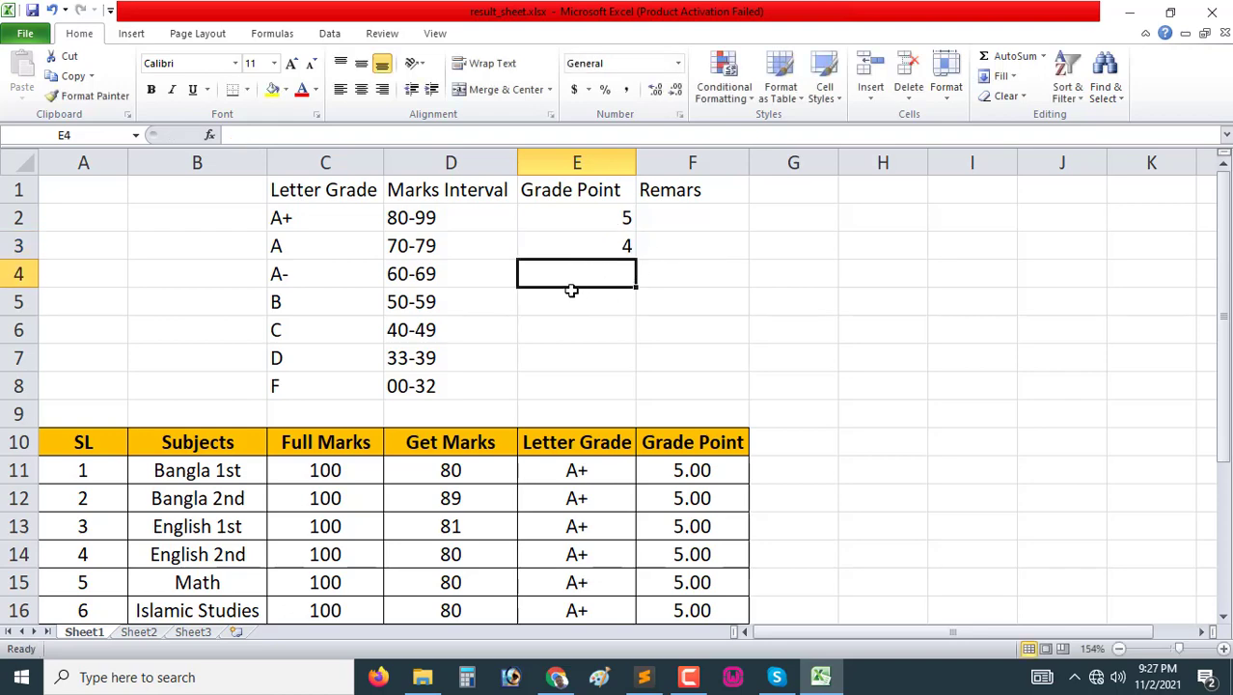
# Step: Enter grade points 3.5, 3, 2, 1 and 0 for A- through F, then select E2:E8
pyautogui.write('3.5')
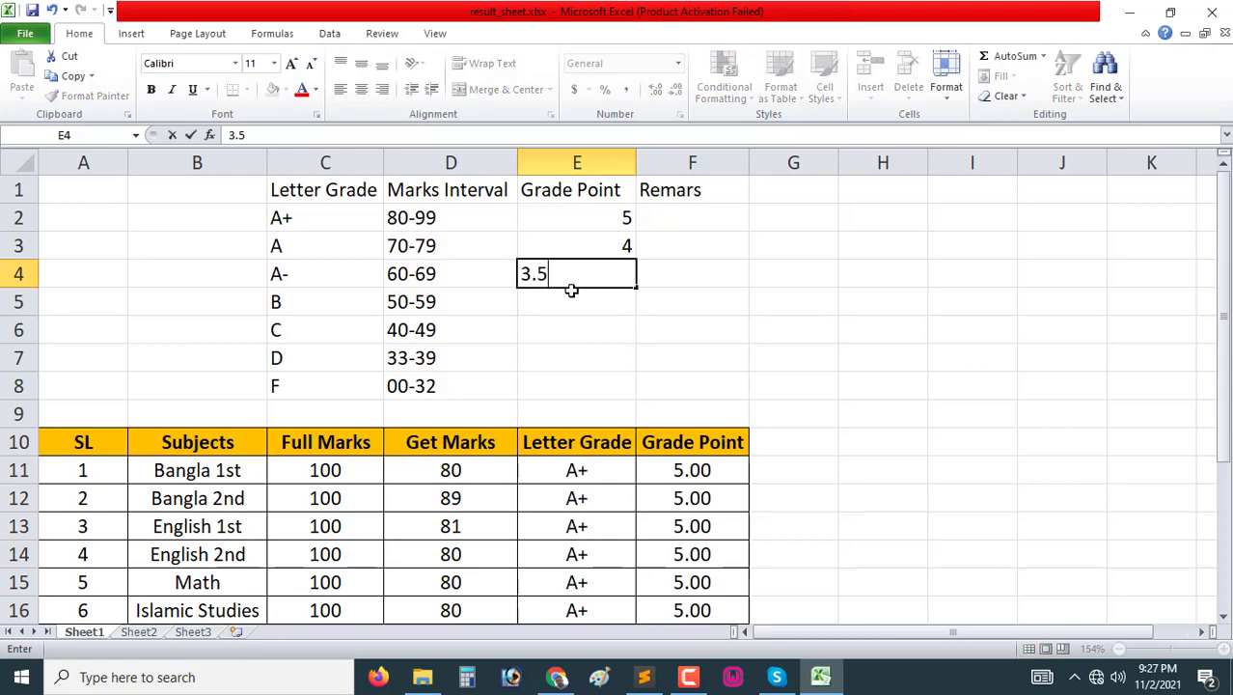
pyautogui.press('Return')
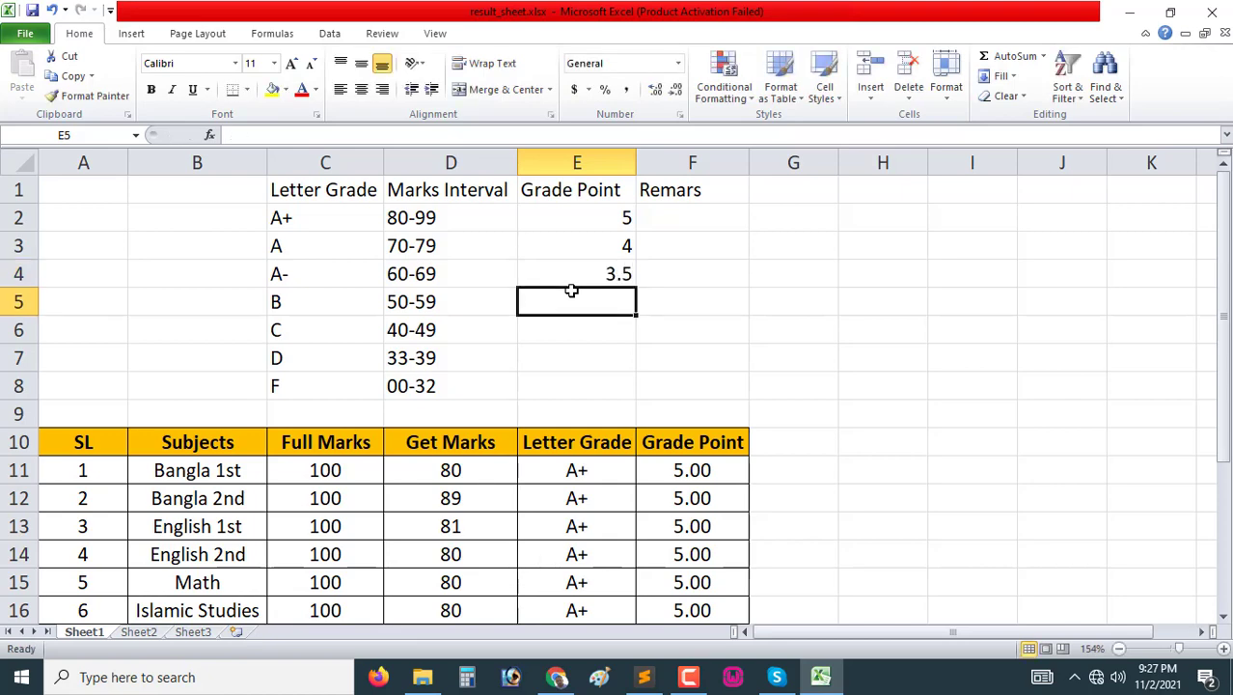
pyautogui.write('3.')
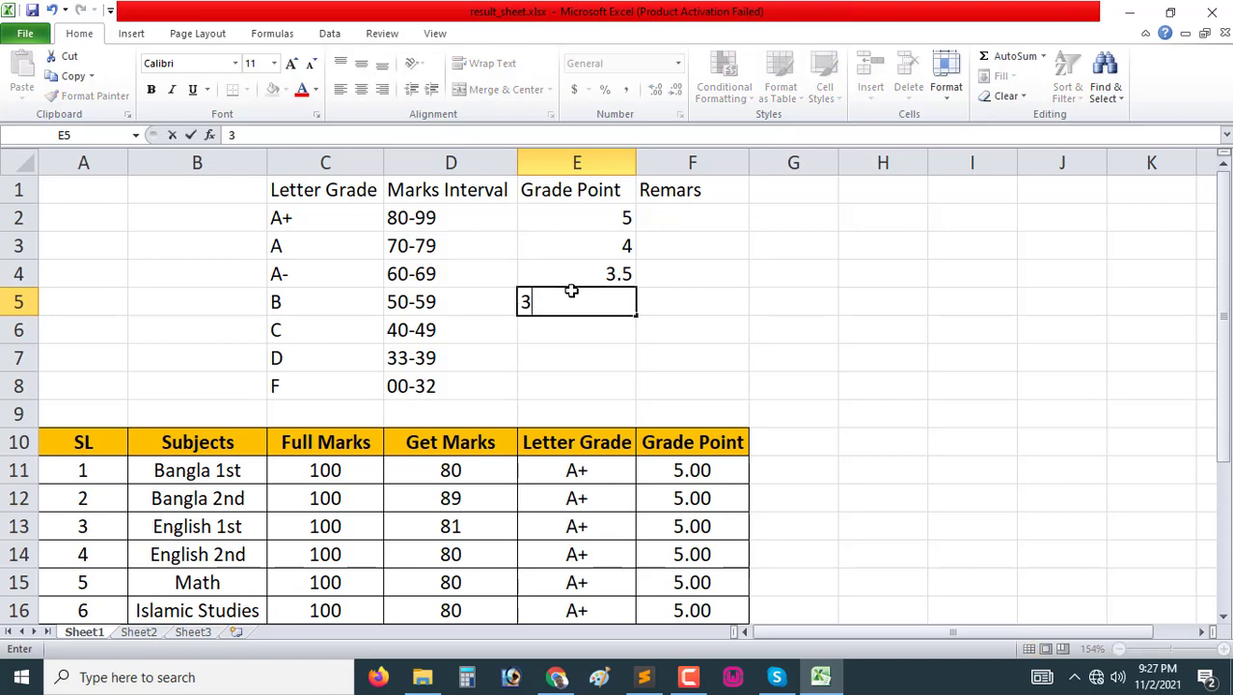
pyautogui.press('Return')
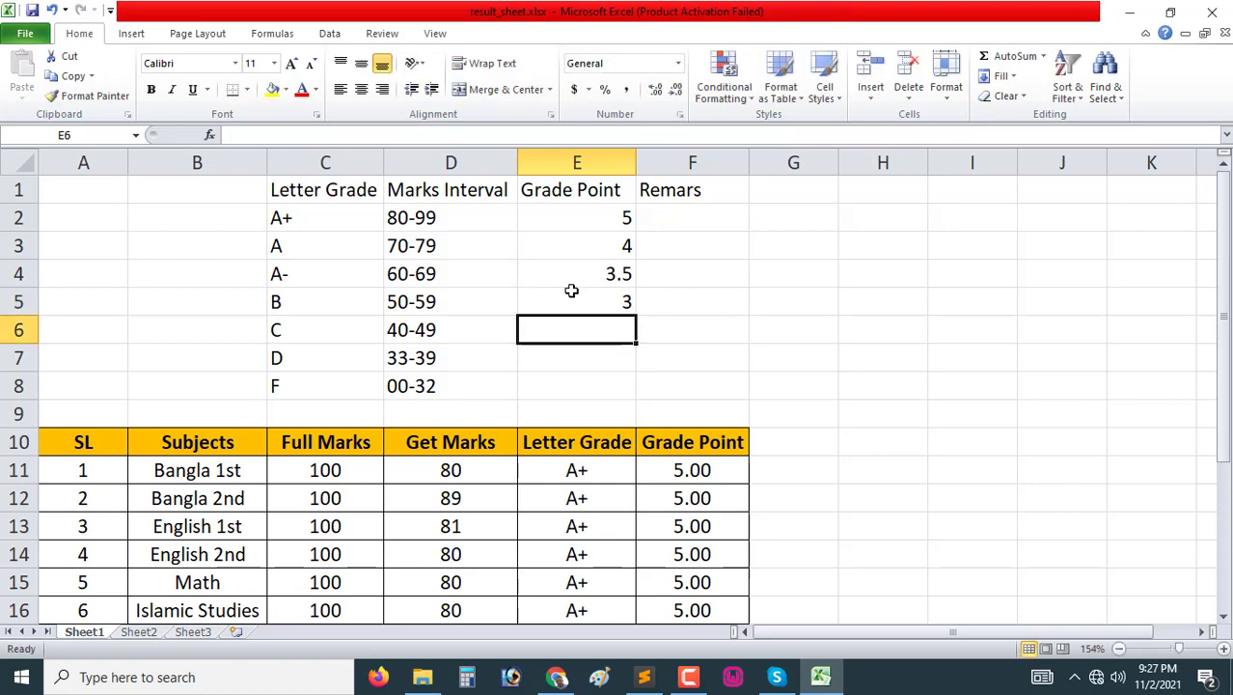
pyautogui.write('2')
pyautogui.press('Return')
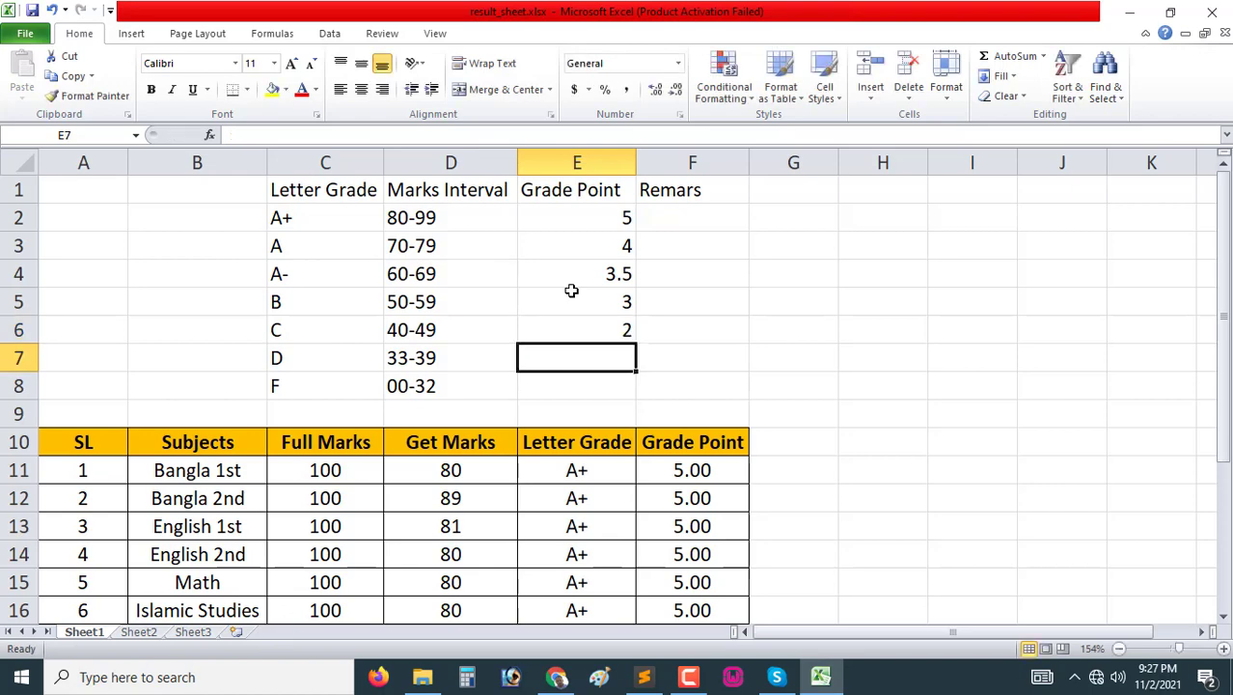
pyautogui.write('1')
pyautogui.press('Return')
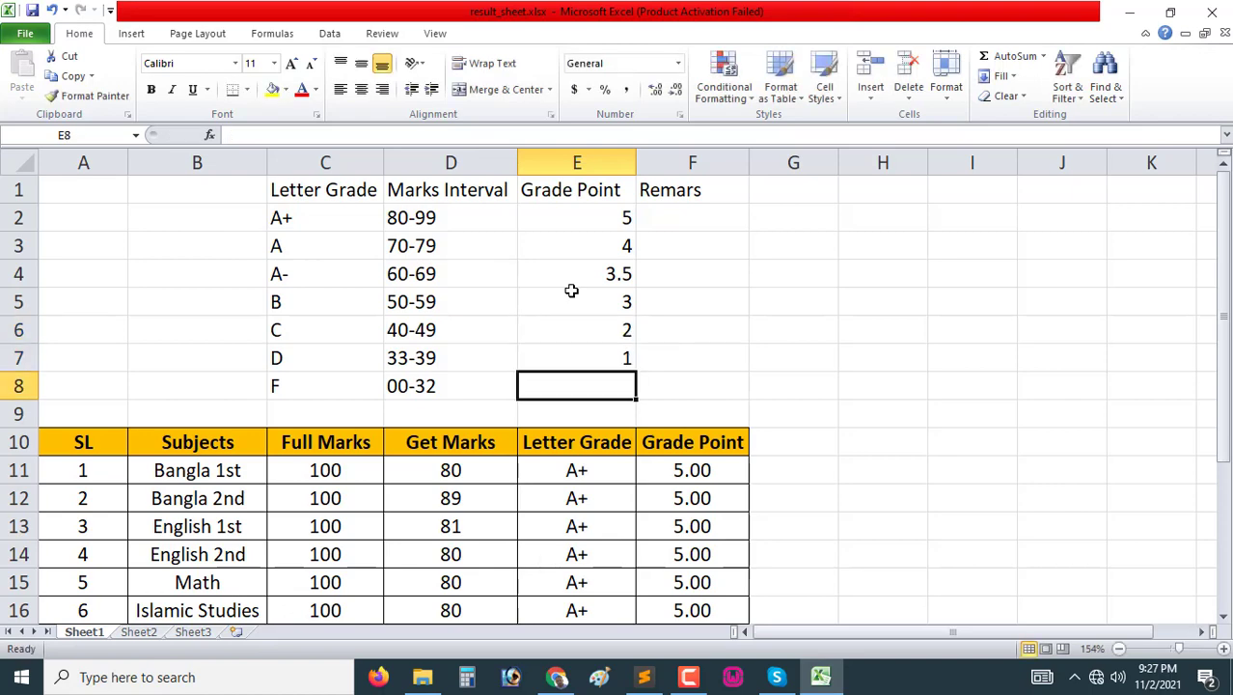
pyautogui.write('0')
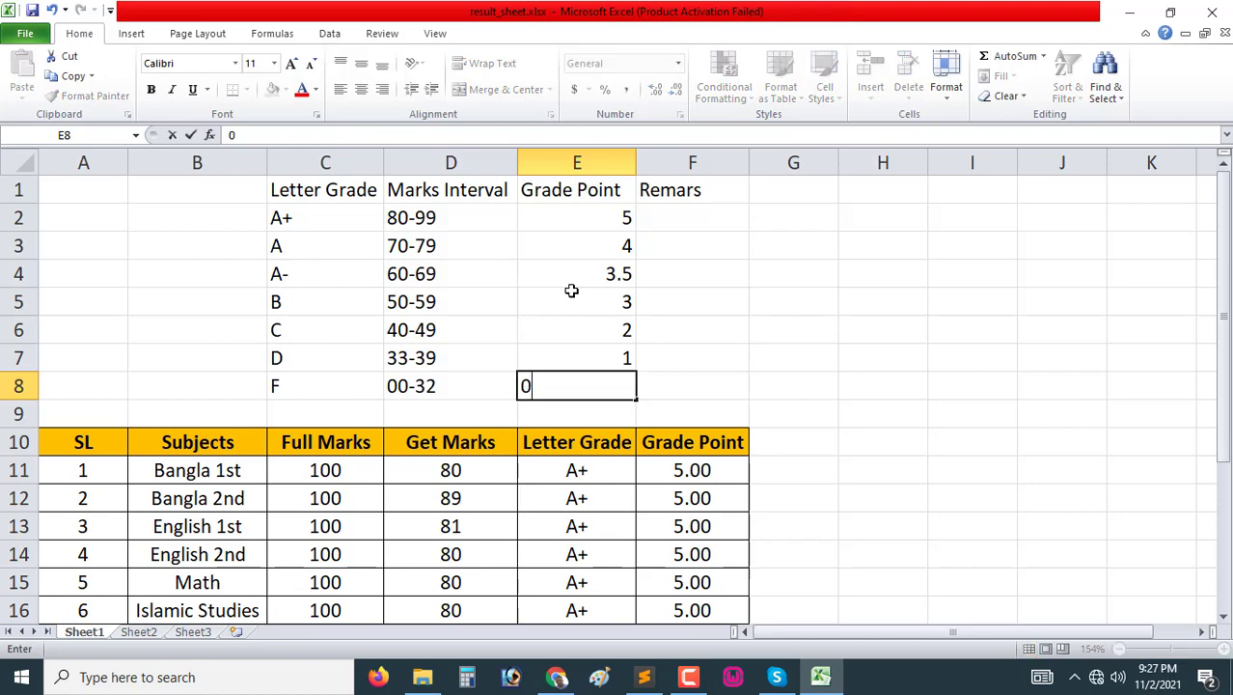
pyautogui.press('Return')
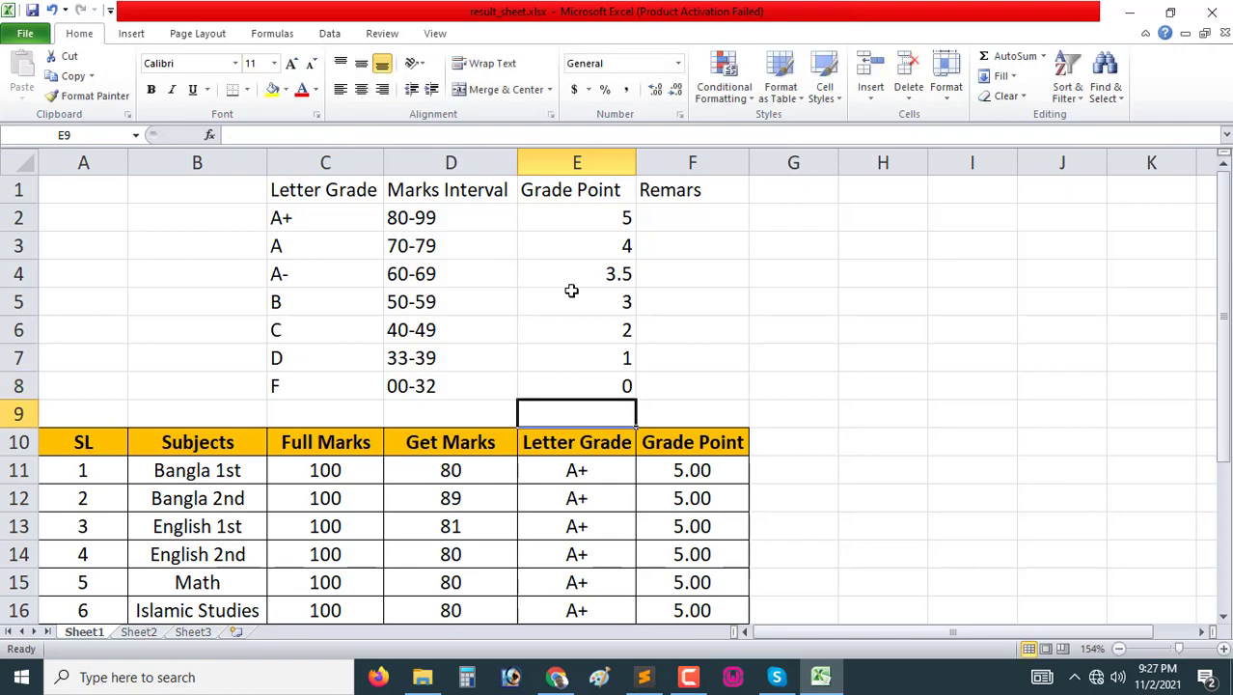
pyautogui.moveTo(553, 220); pyautogui.dragTo(616, 385)
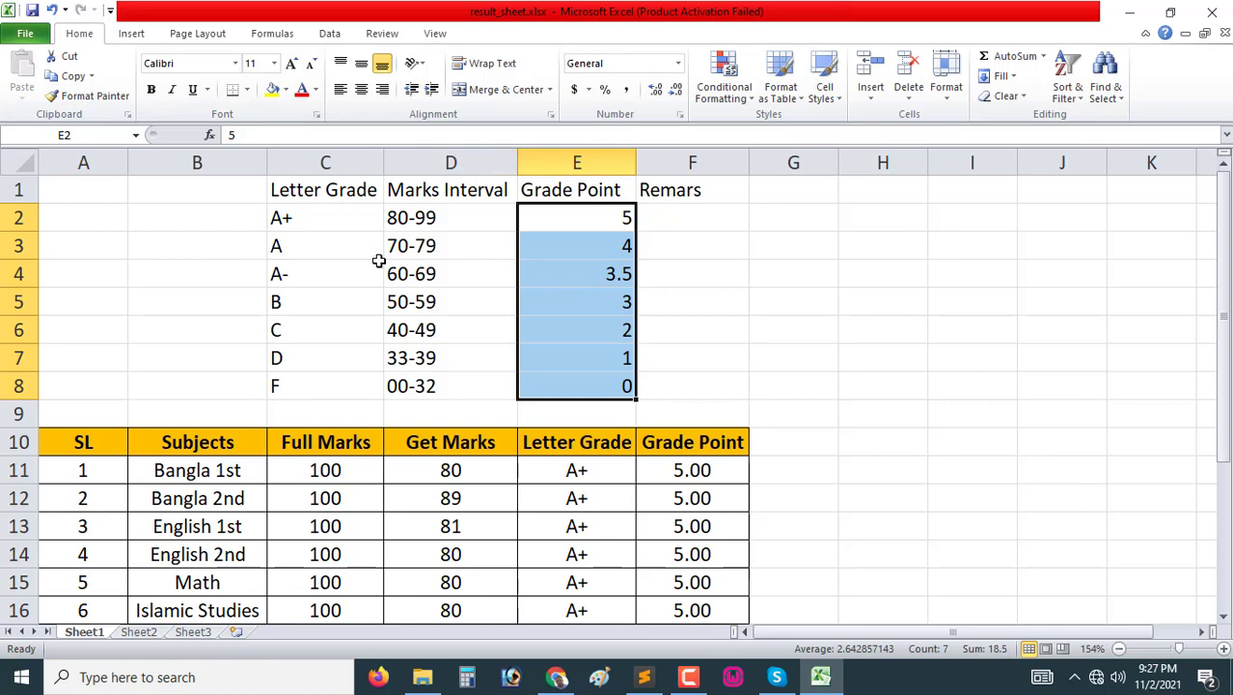
# Step: Enter the remarks Excellent, Very Good and Good in F2:F4
pyautogui.click(660, 219)
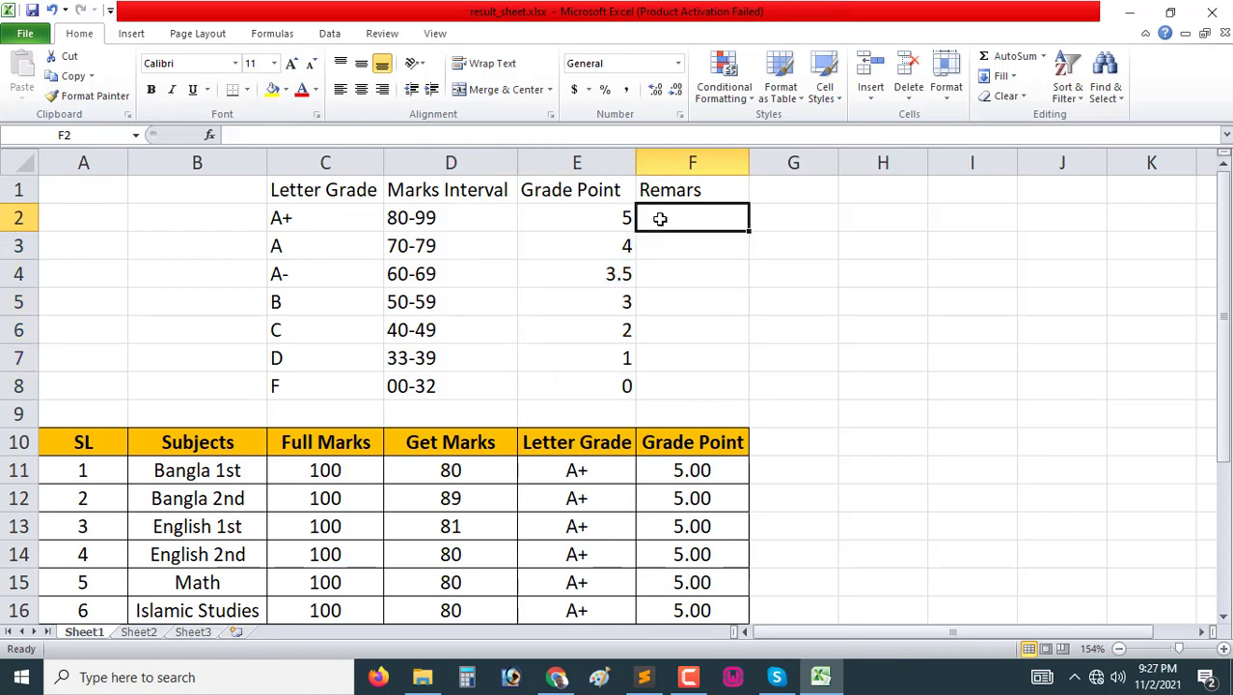
pyautogui.write('Ex')
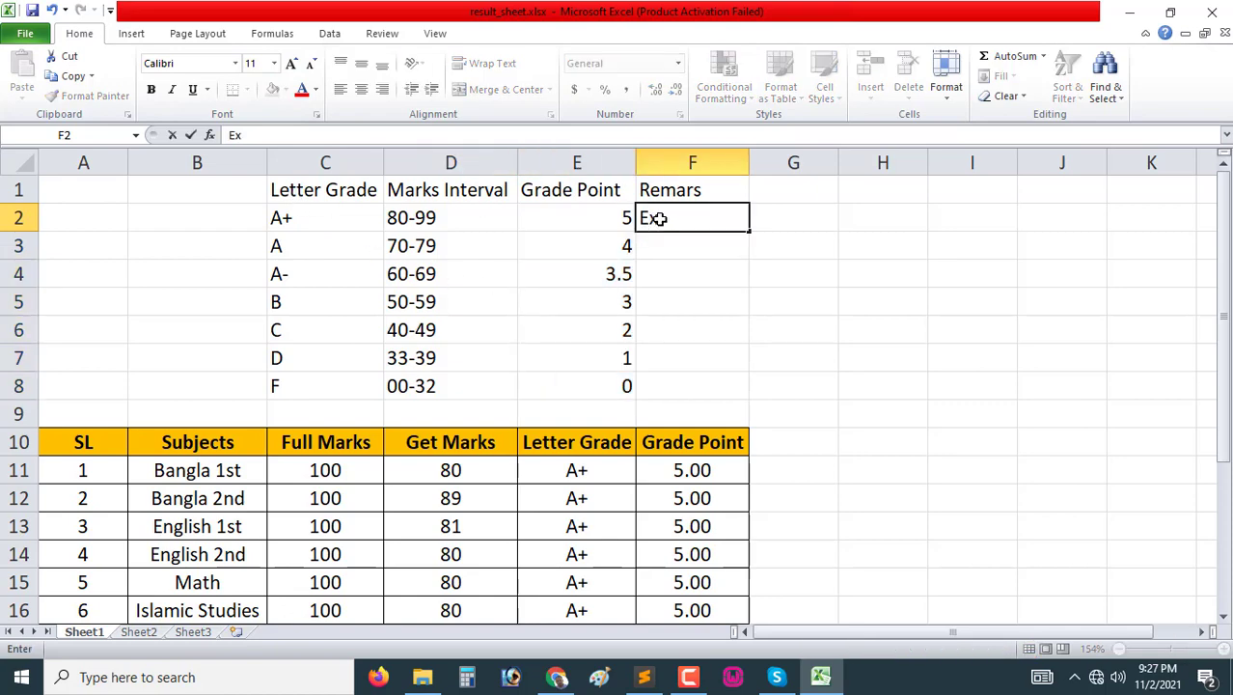
pyautogui.write('cellent')
pyautogui.press('Return')
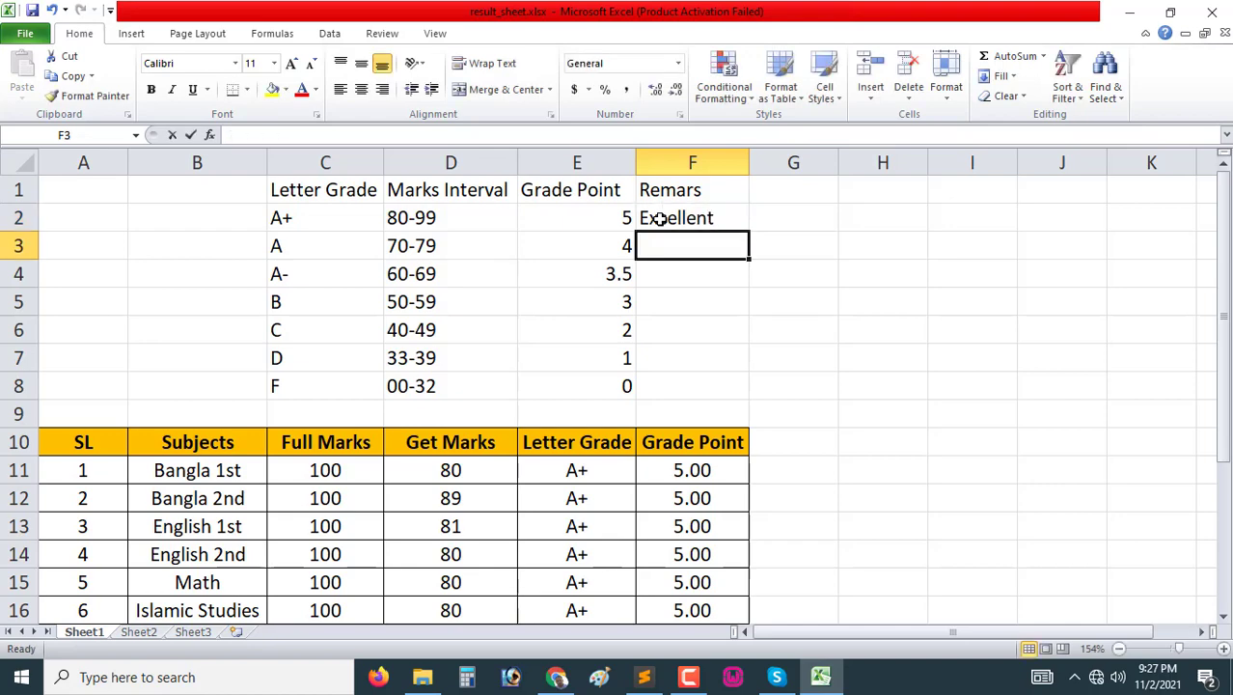
pyautogui.write('Very Good')
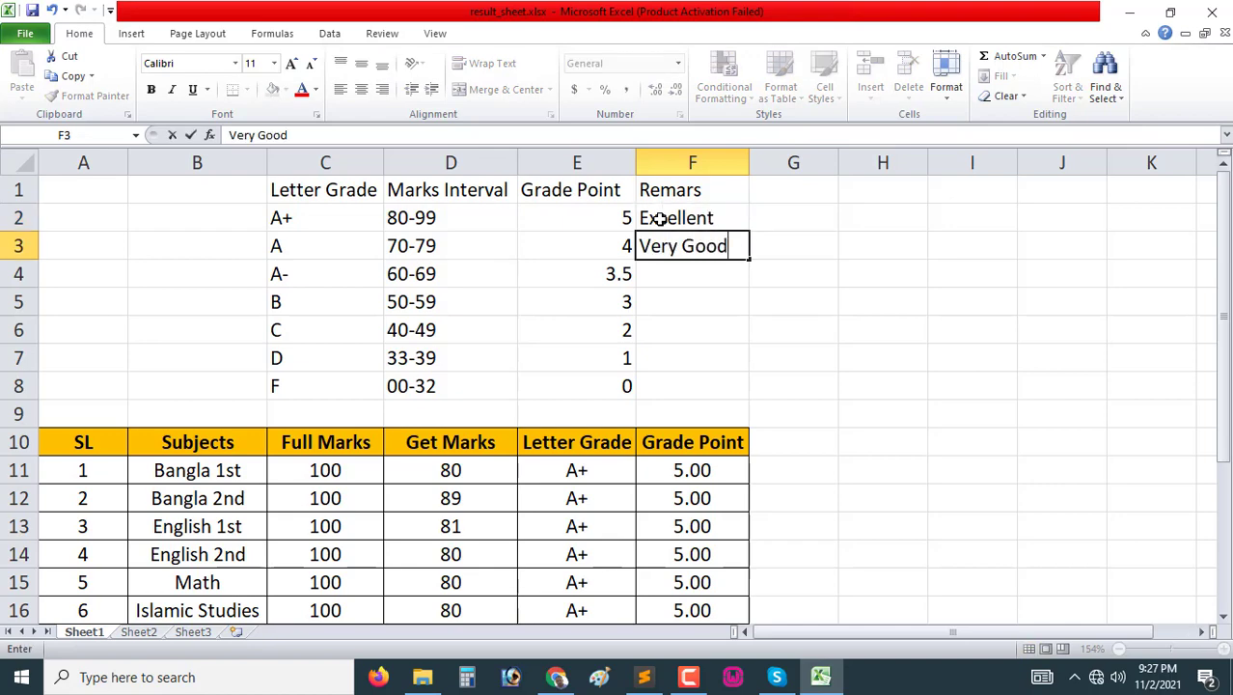
pyautogui.press('Return')
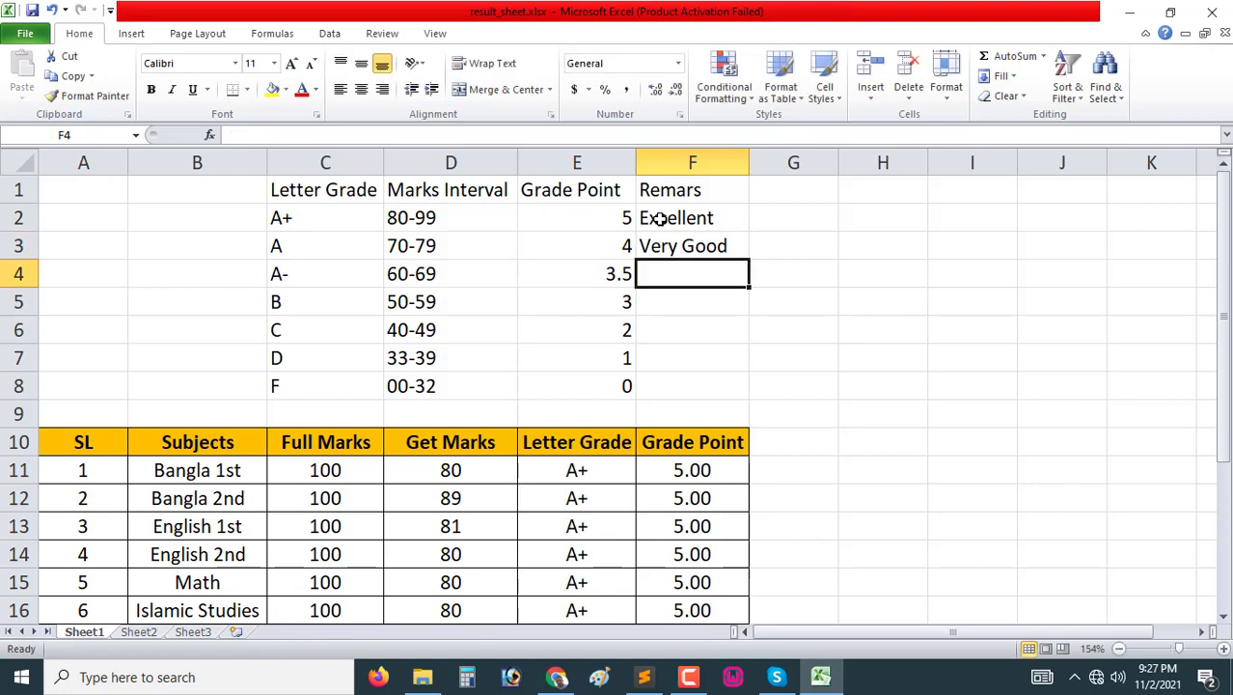
pyautogui.write('Good')
pyautogui.press('Return')
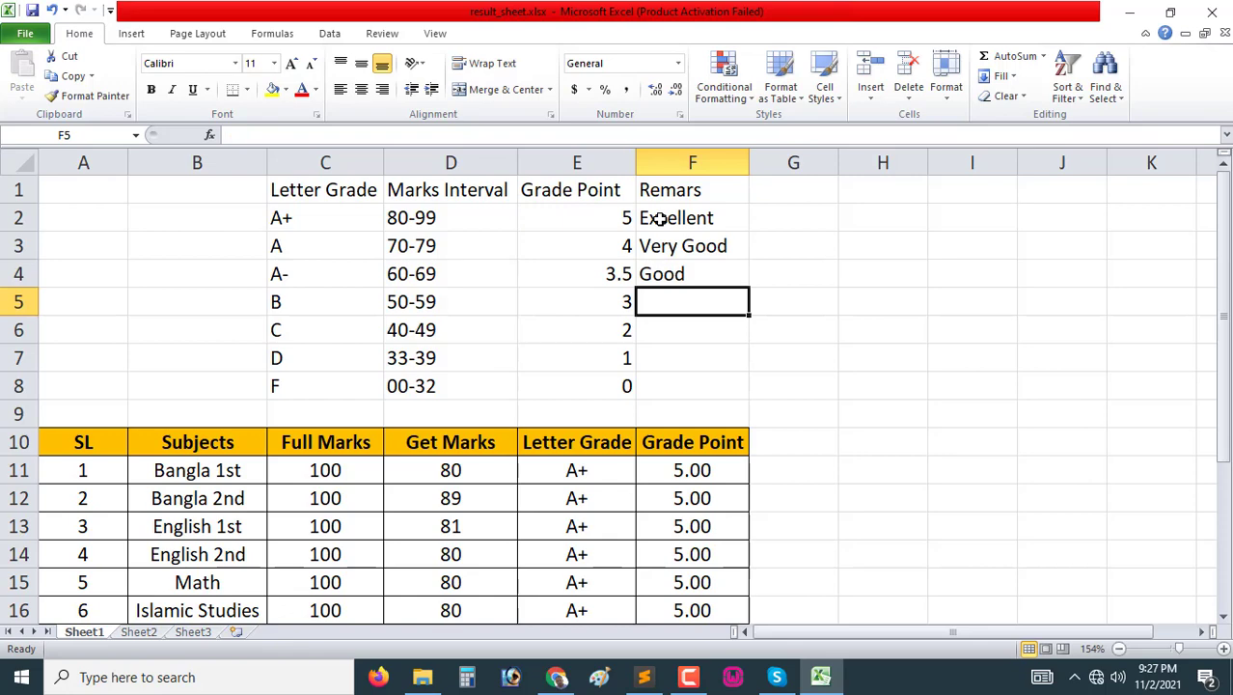
# Step: Enter the remarks Average, Disappoint, Bad and Fail in F5:F8
pyautogui.write('Avera')
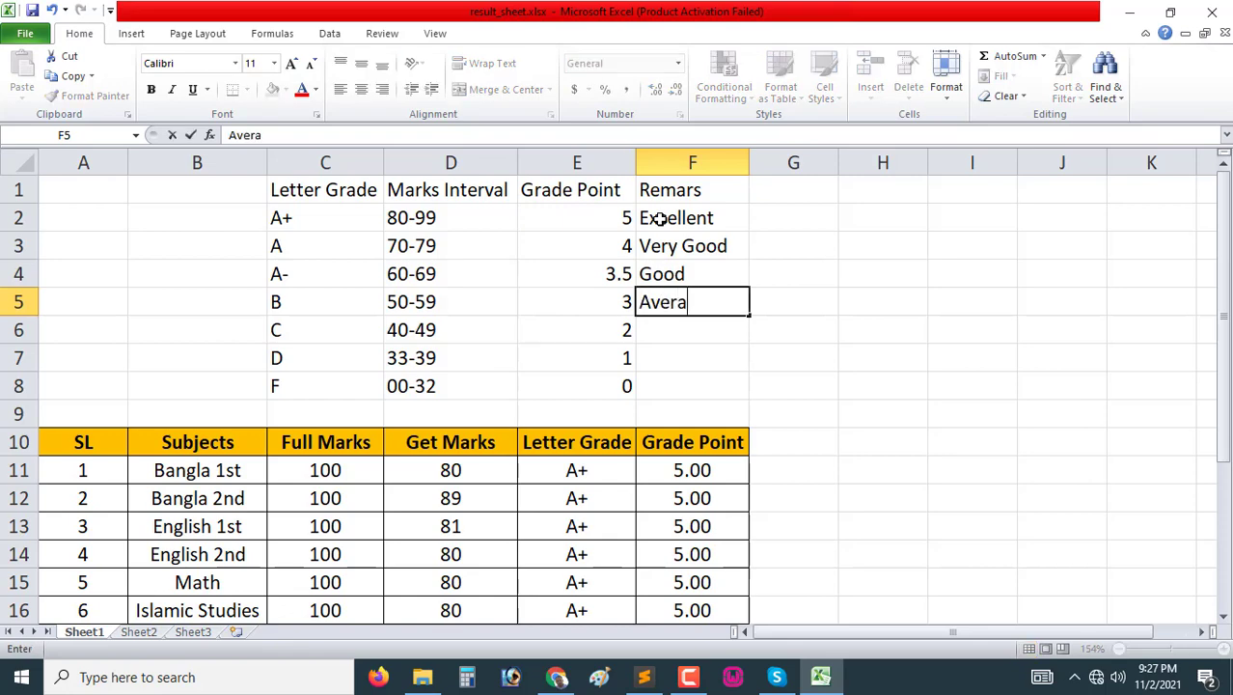
pyautogui.write('ge')
pyautogui.press('Return')
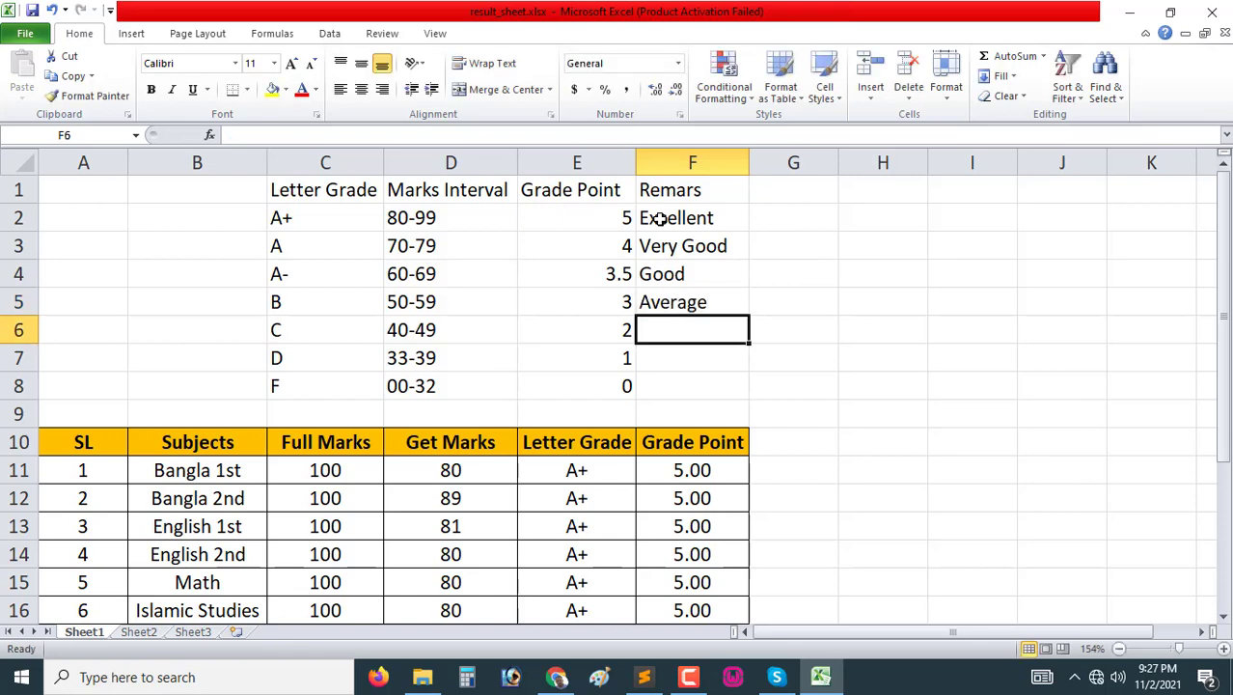
pyautogui.write('Dis')
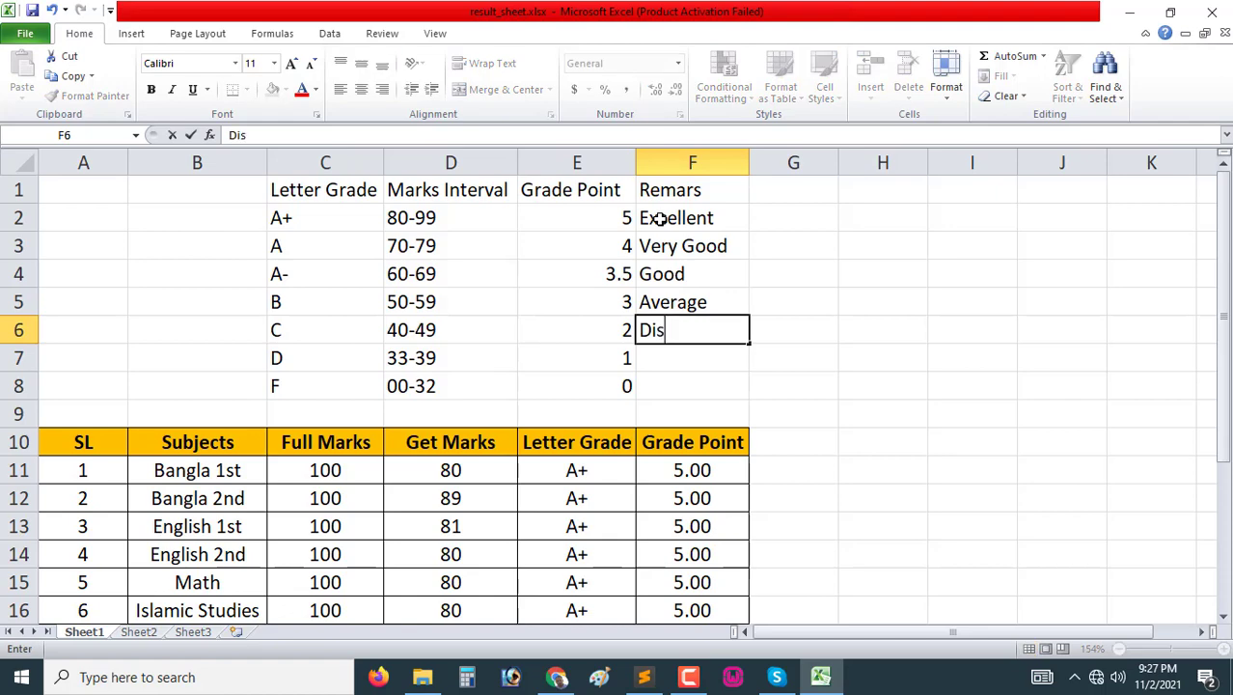
pyautogui.write('appi')
pyautogui.write('oint')
pyautogui.press('Return')
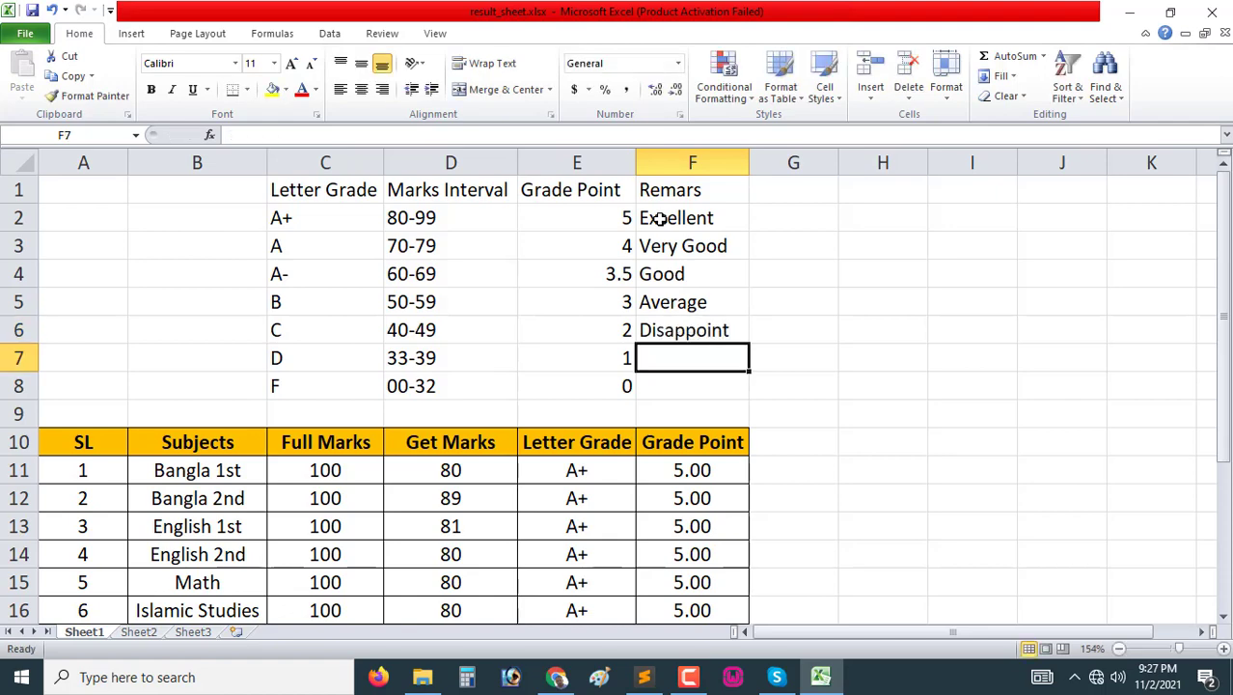
pyautogui.write('Bad')
pyautogui.press('Return')
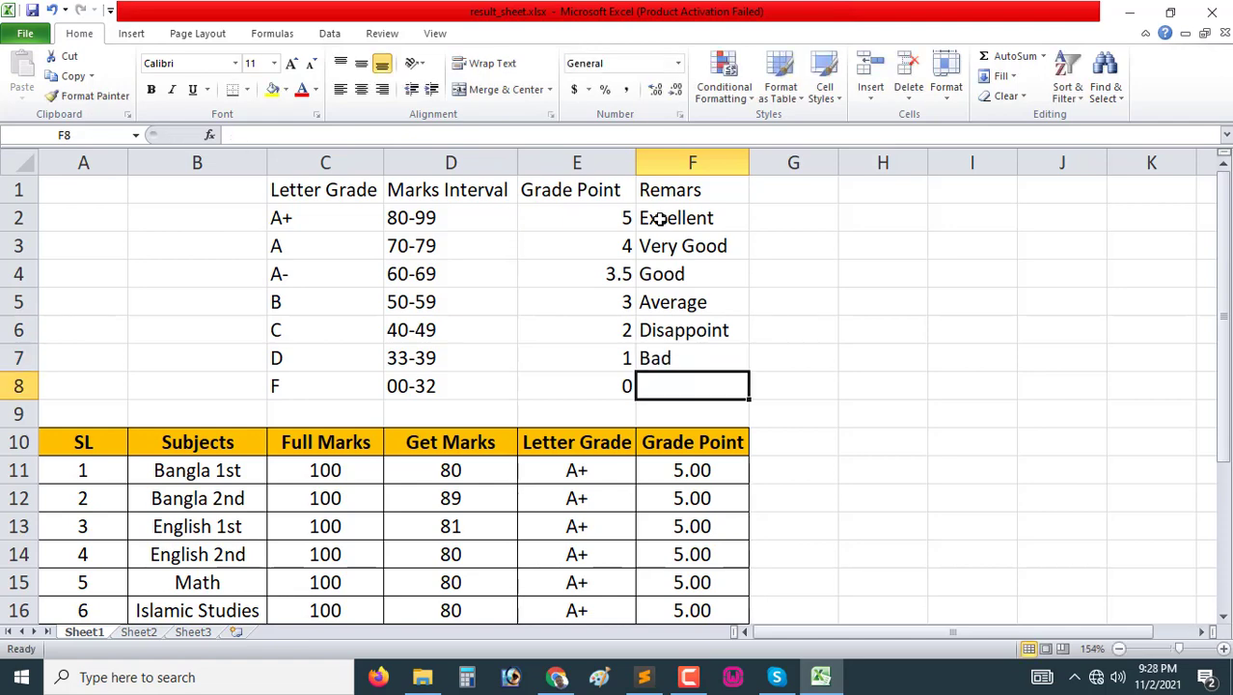
pyautogui.write('Fail')
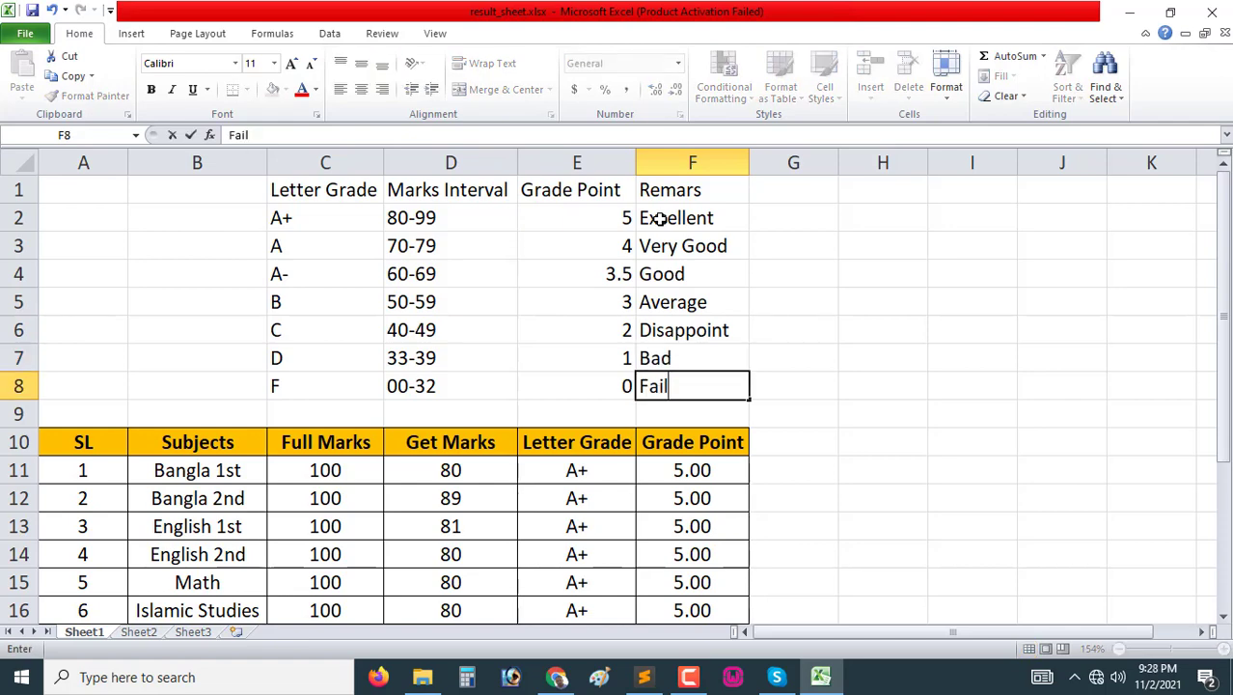
pyautogui.press('Return')
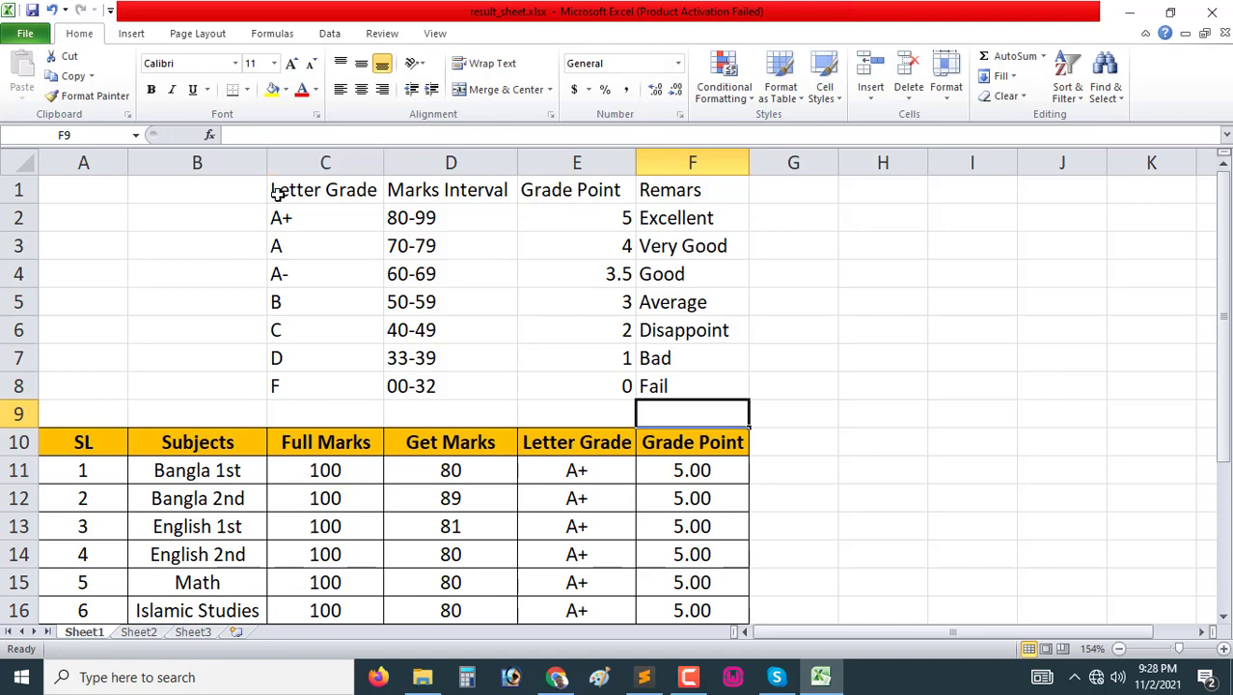
# Step: Center-align the grading table C1:F8 and bold its header row C1:F1
pyautogui.moveTo(275, 193)
pyautogui.mouseDown()
pyautogui.moveTo(507, 248)
pyautogui.moveTo(616, 374)
pyautogui.moveTo(674, 381)
pyautogui.mouseUp()
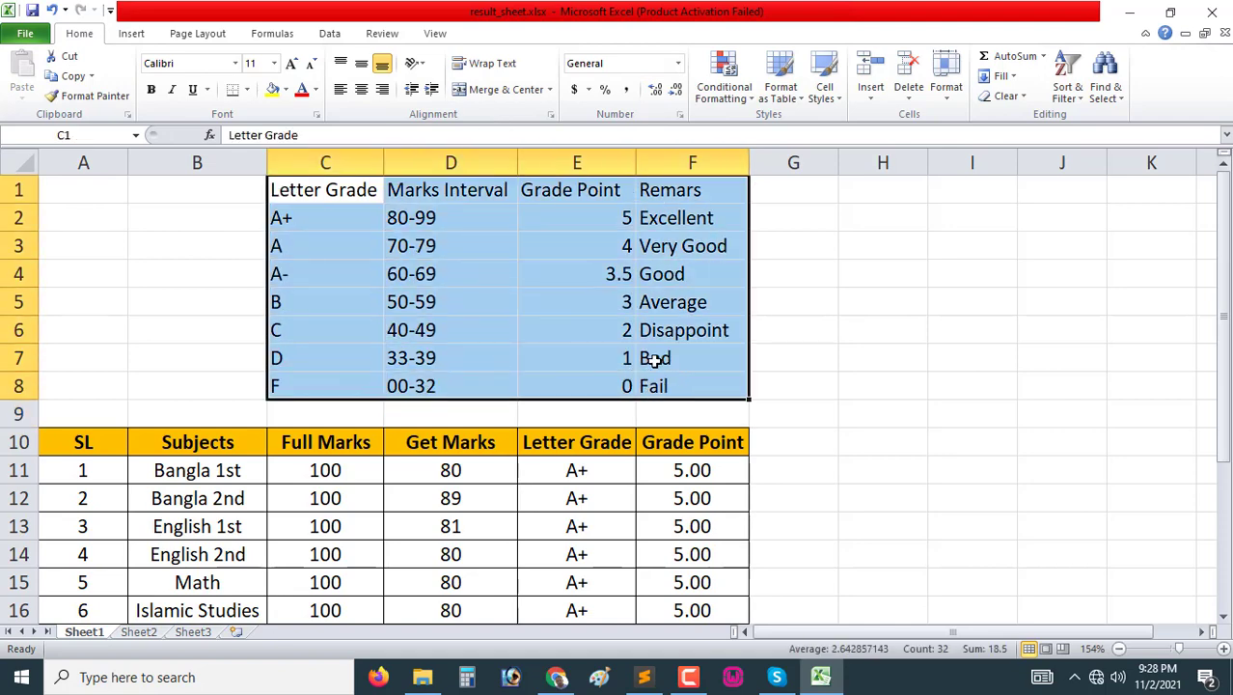
pyautogui.click(361, 89)
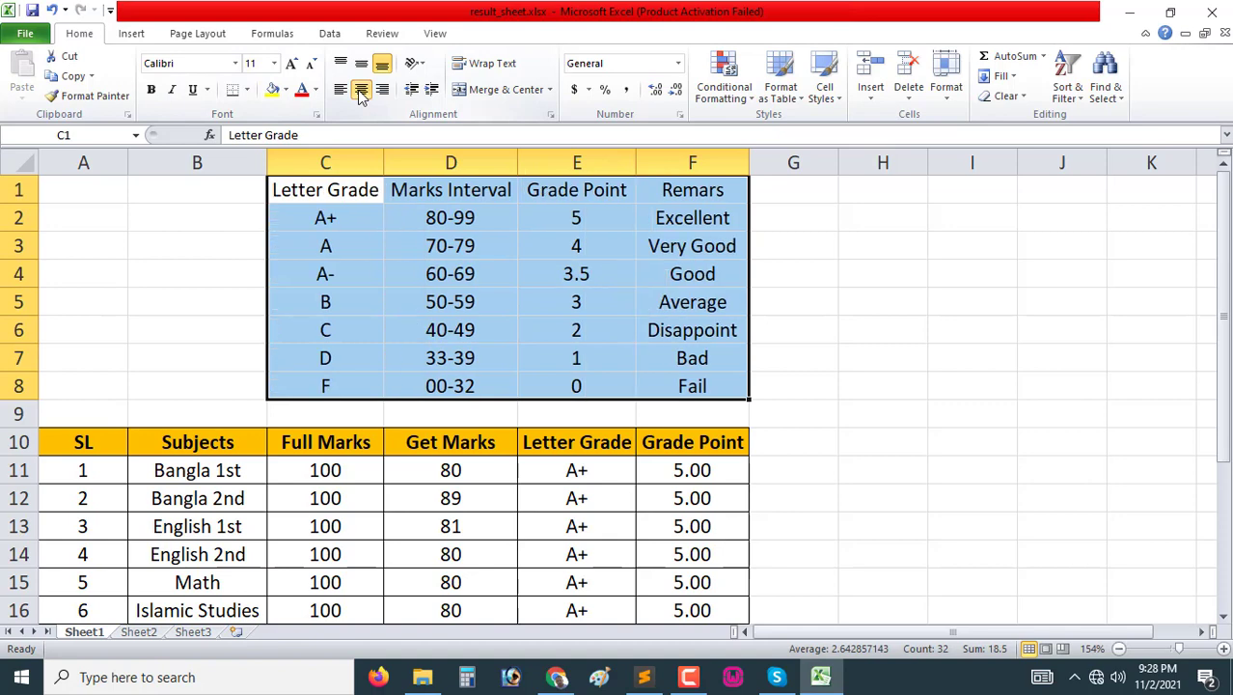
pyautogui.click(540, 242)
pyautogui.moveTo(309, 192); pyautogui.dragTo(649, 193)
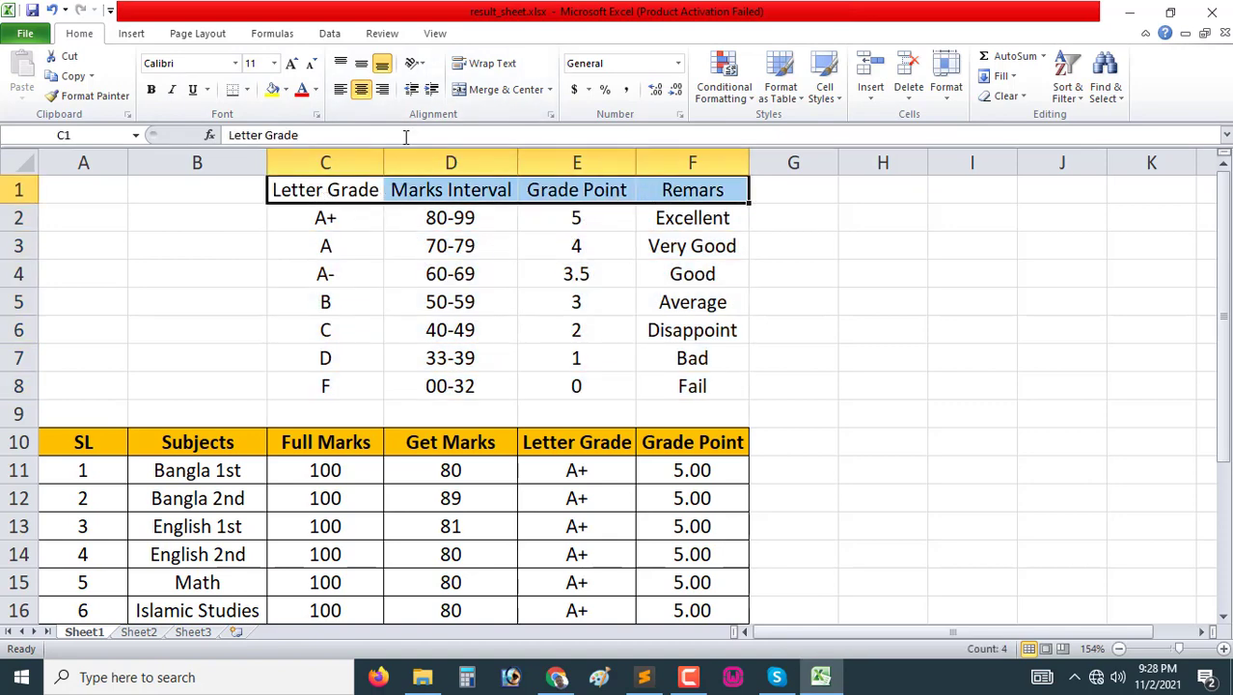
pyautogui.click(151, 89)
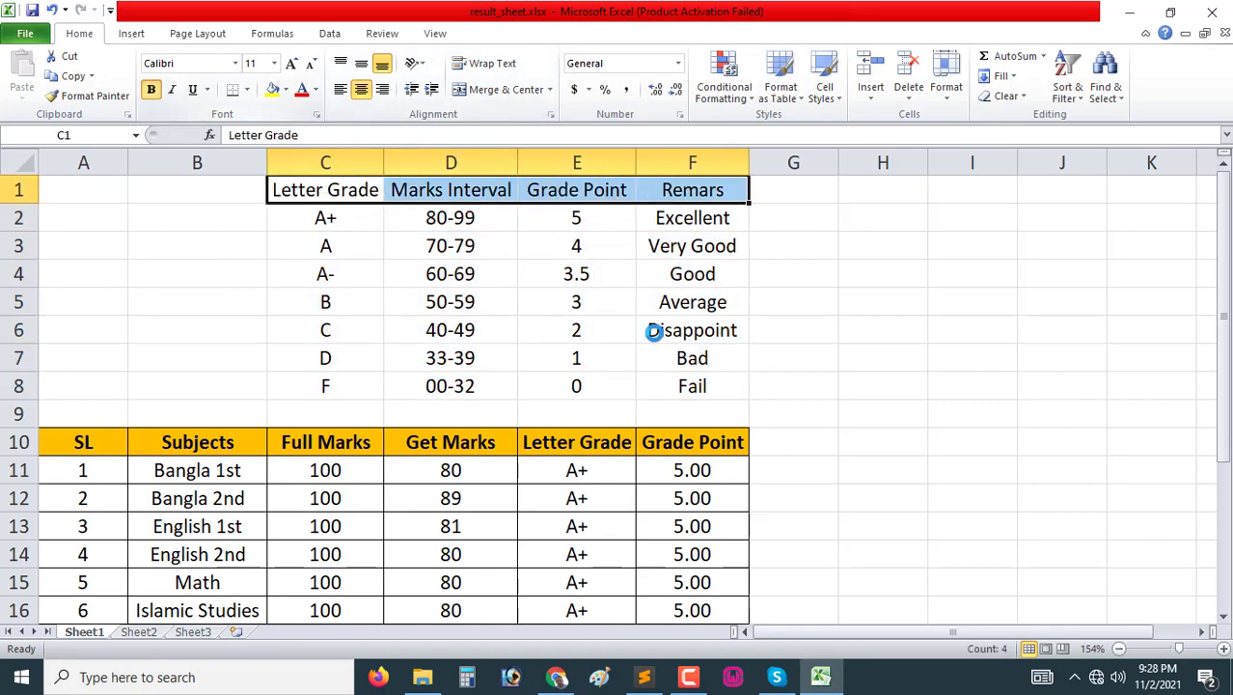
pyautogui.click(628, 305)
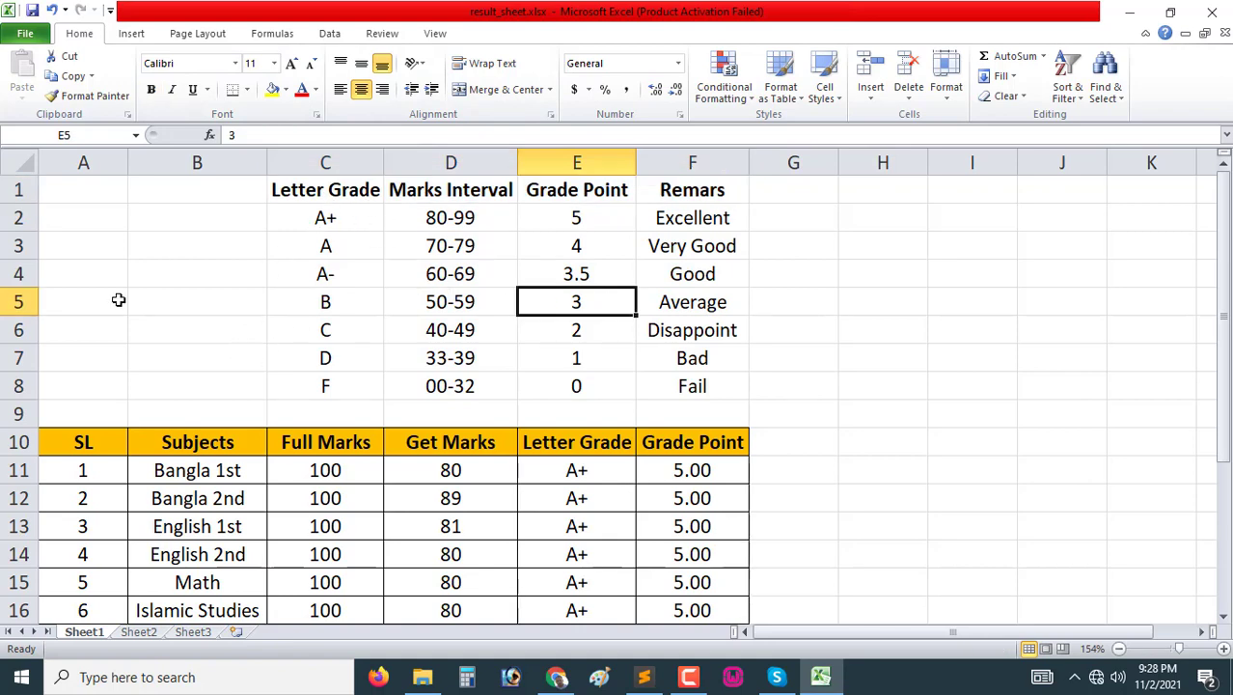
pyautogui.moveTo(76, 198); pyautogui.dragTo(146, 411)
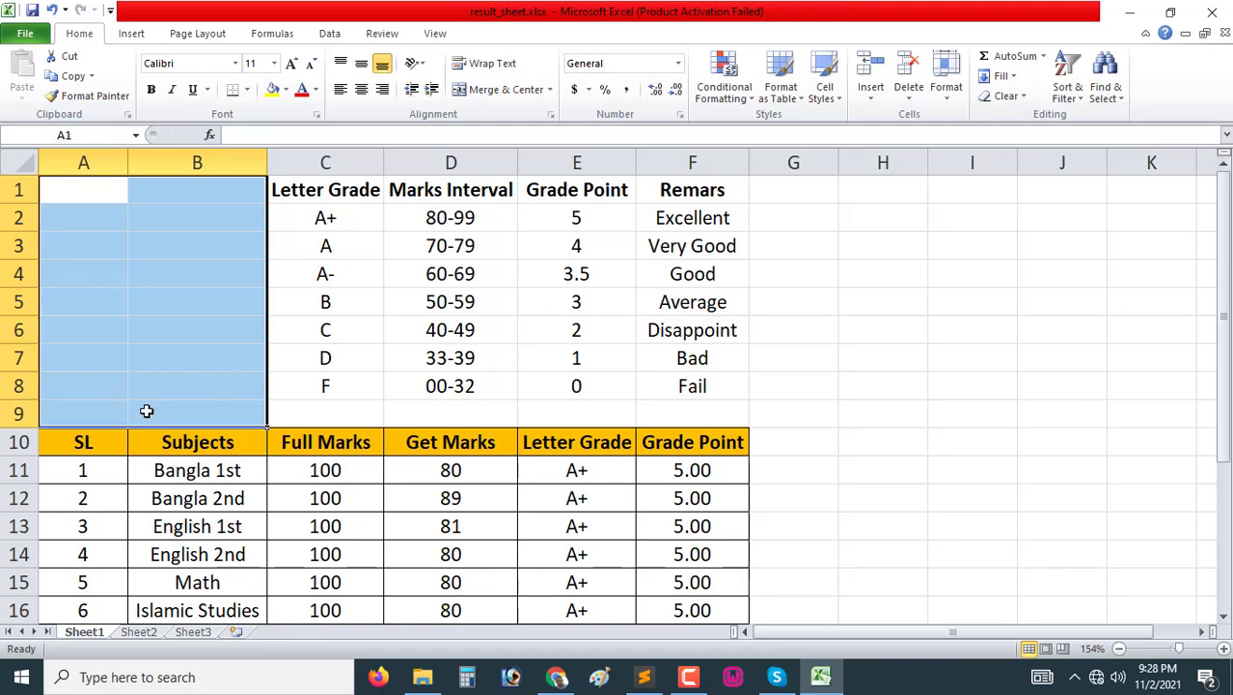
# Step: Insert a blank column at C, shifting Letter Grade and Full Marks one column right
pyautogui.click(300, 342)
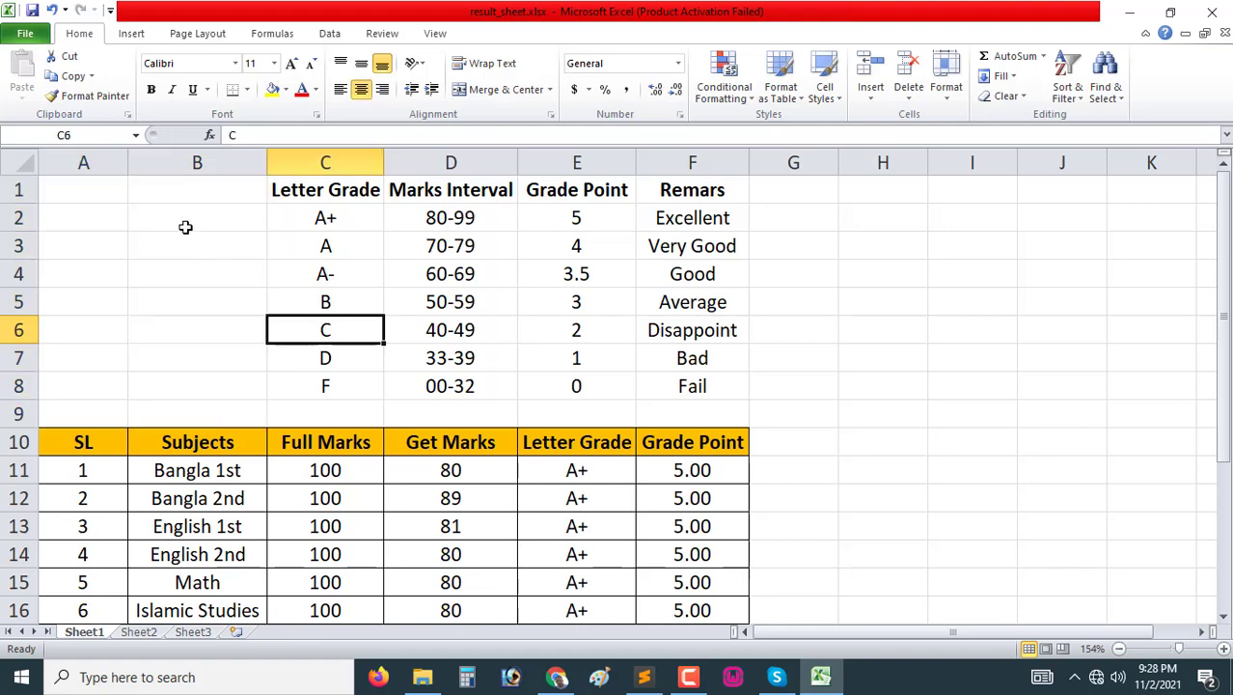
pyautogui.click(280, 151)
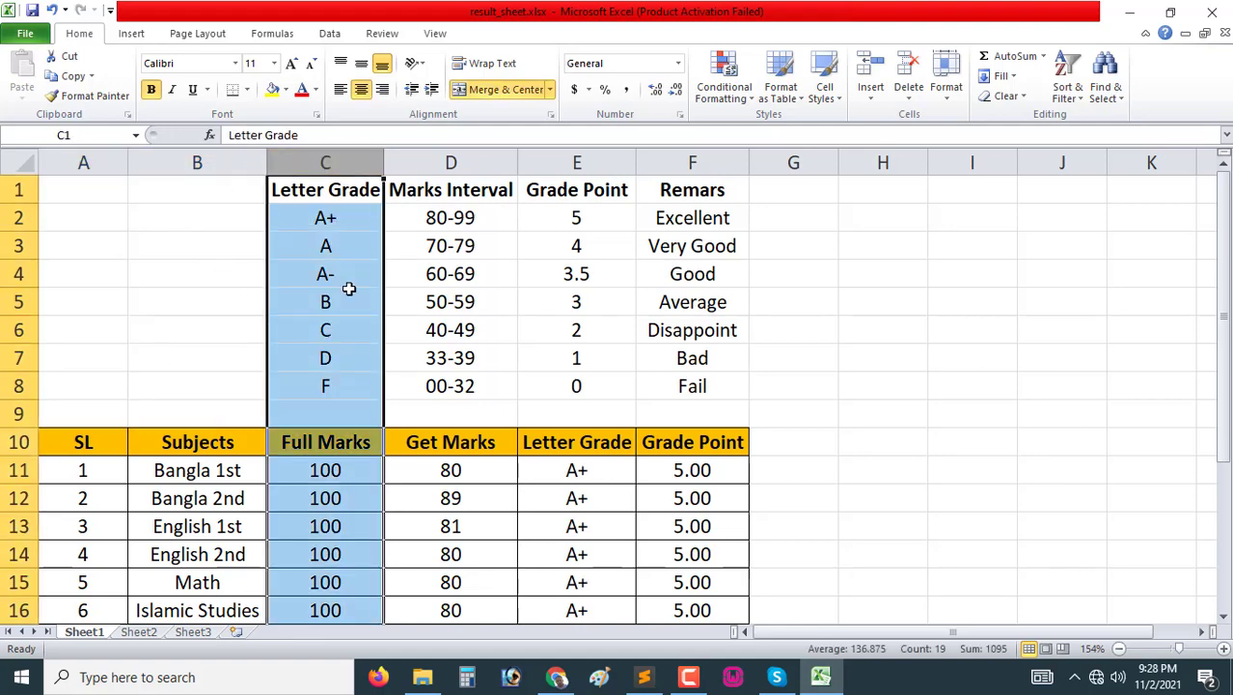
pyautogui.rightClick(299, 160)
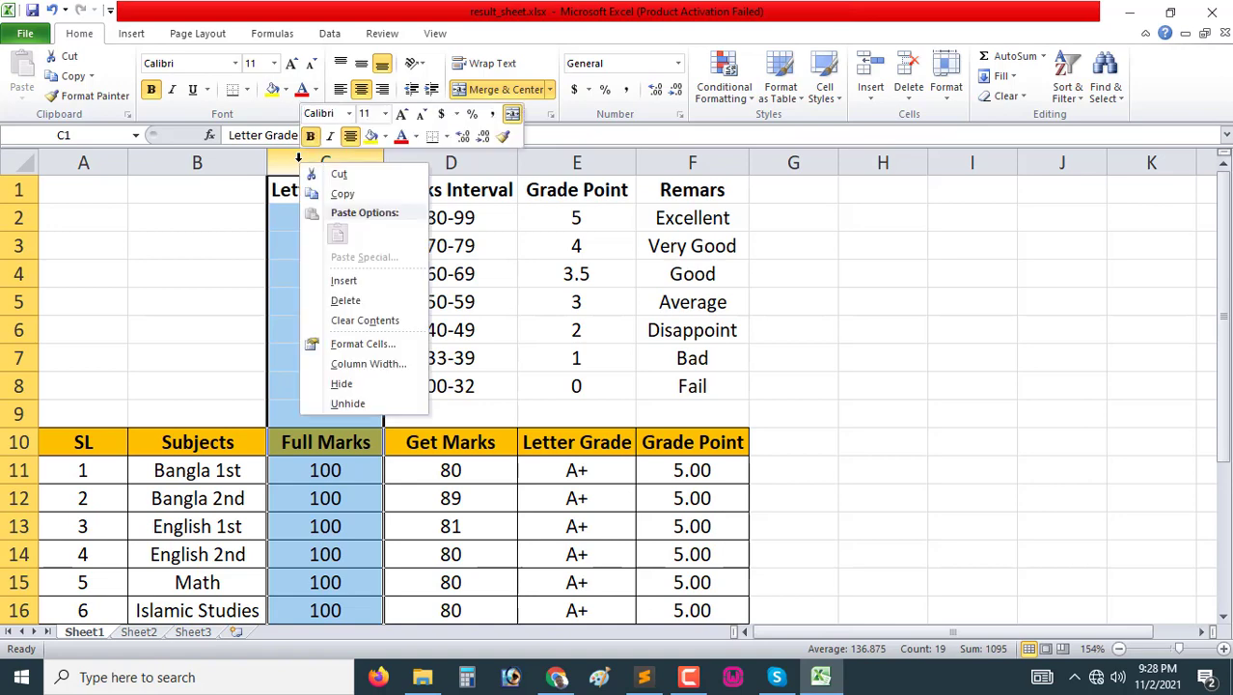
pyautogui.click(345, 281)
pyautogui.click(347, 303)
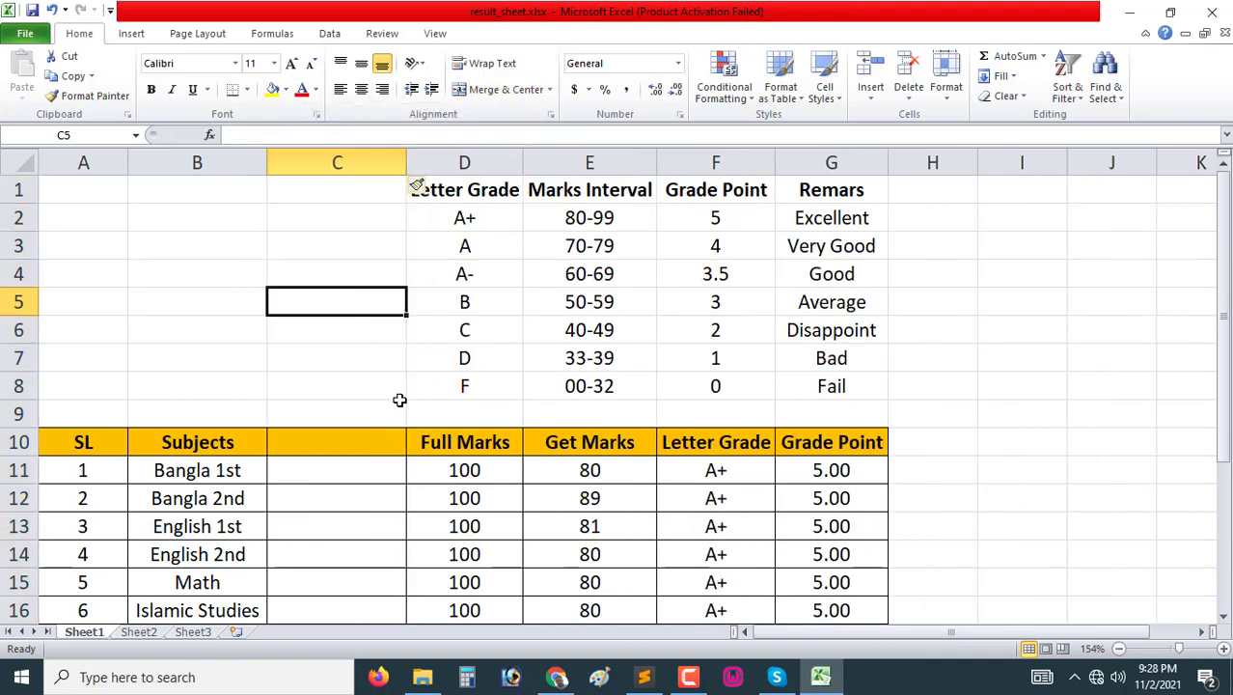
# Step: Narrow the new column C to a 4.71-width (38-pixel) spacer
pyautogui.scroll(-1, 401, 386)
pyautogui.scroll(1, 404, 220)
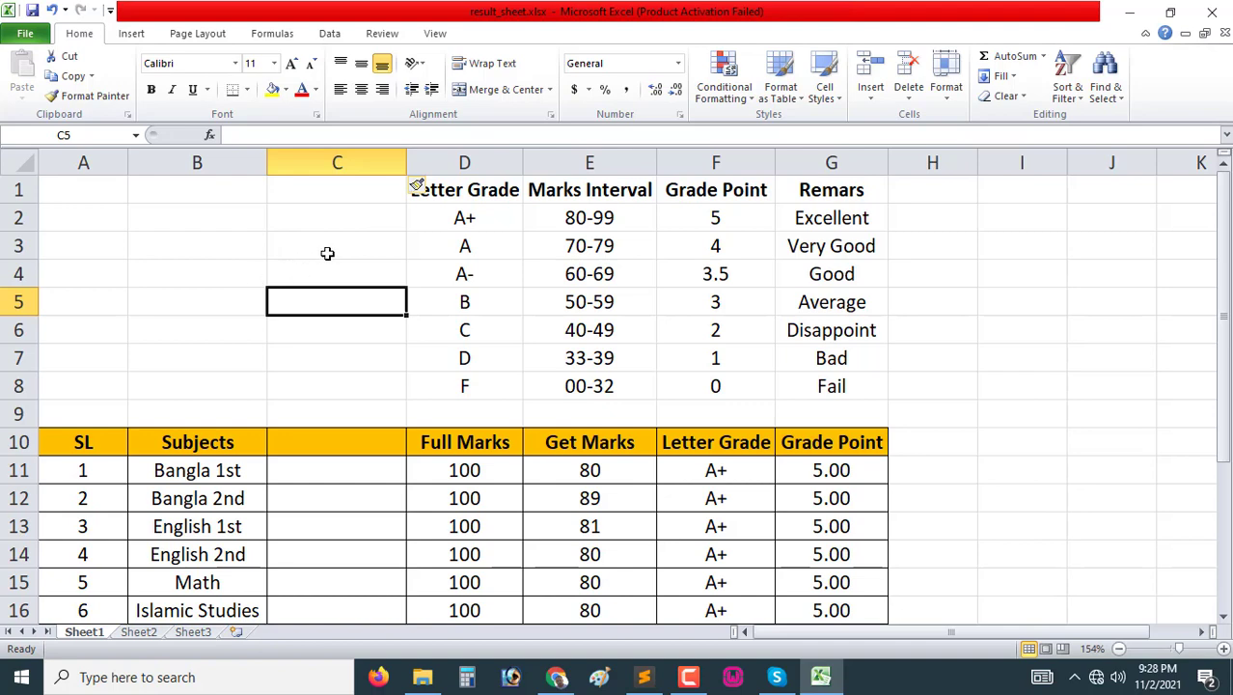
pyautogui.moveTo(406, 159)
pyautogui.mouseDown()
pyautogui.moveTo(323, 157)
pyautogui.moveTo(321, 168)
pyautogui.mouseUp()
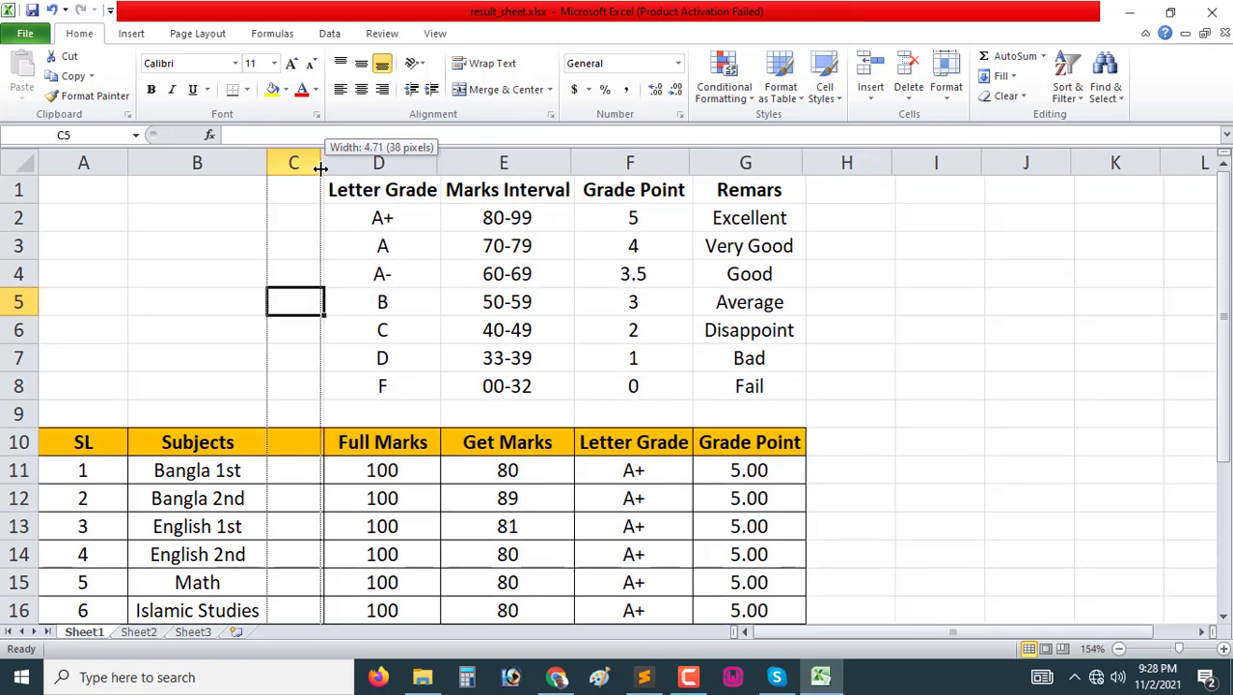
pyautogui.scroll(-2, 332, 471)
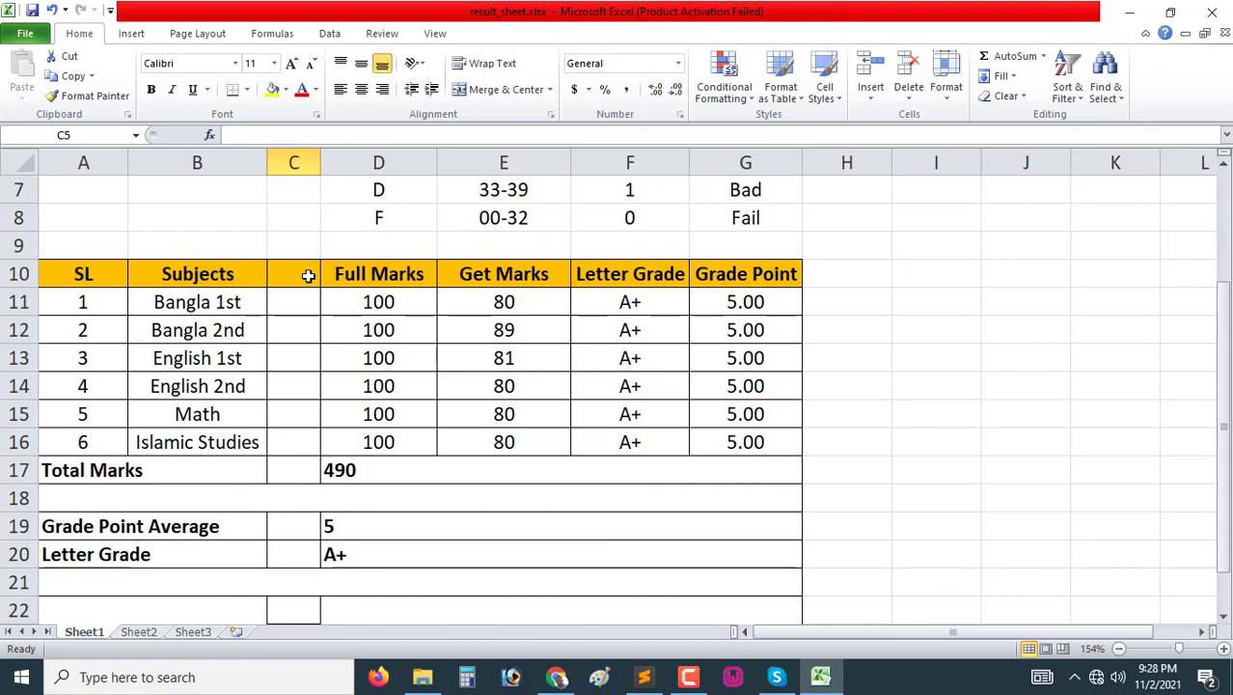
# Step: Merge and centre the Full Marks cells across C–D for rows 10 through 12
pyautogui.moveTo(309, 275); pyautogui.dragTo(359, 274)
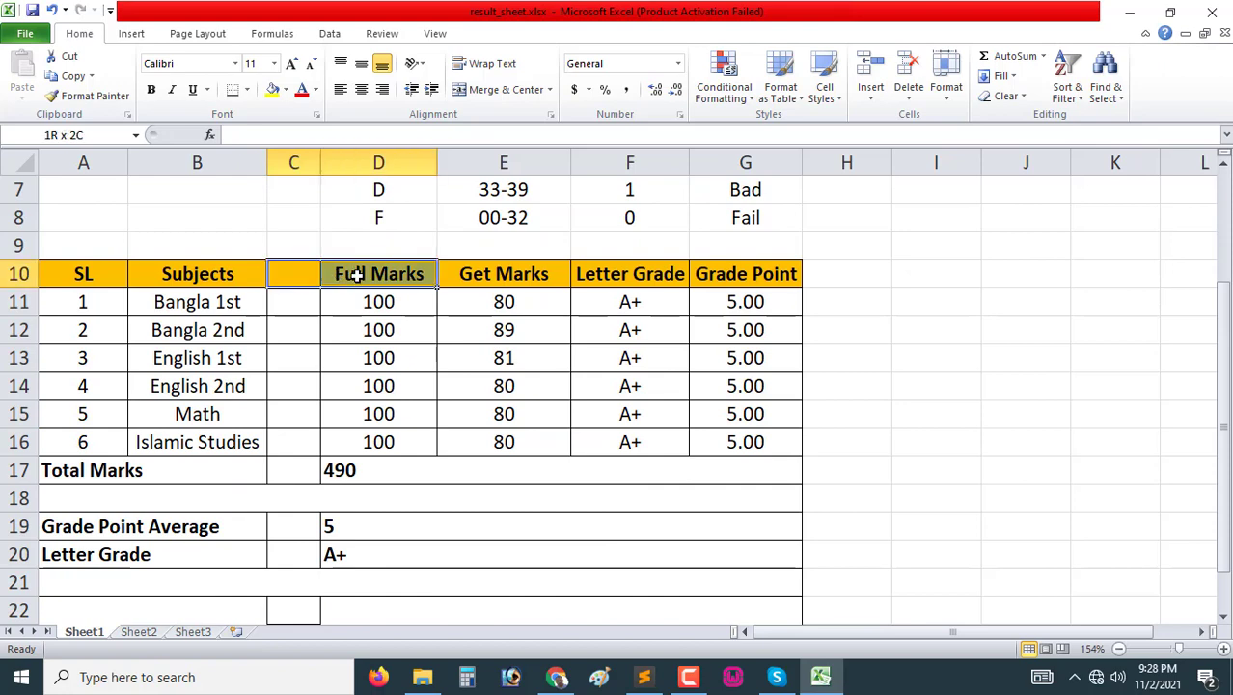
pyautogui.click(500, 90)
pyautogui.moveTo(297, 306)
pyautogui.mouseDown()
pyautogui.moveTo(348, 328)
pyautogui.moveTo(333, 302)
pyautogui.moveTo(367, 332)
pyautogui.mouseUp()
pyautogui.click(488, 93)
pyautogui.click(314, 331)
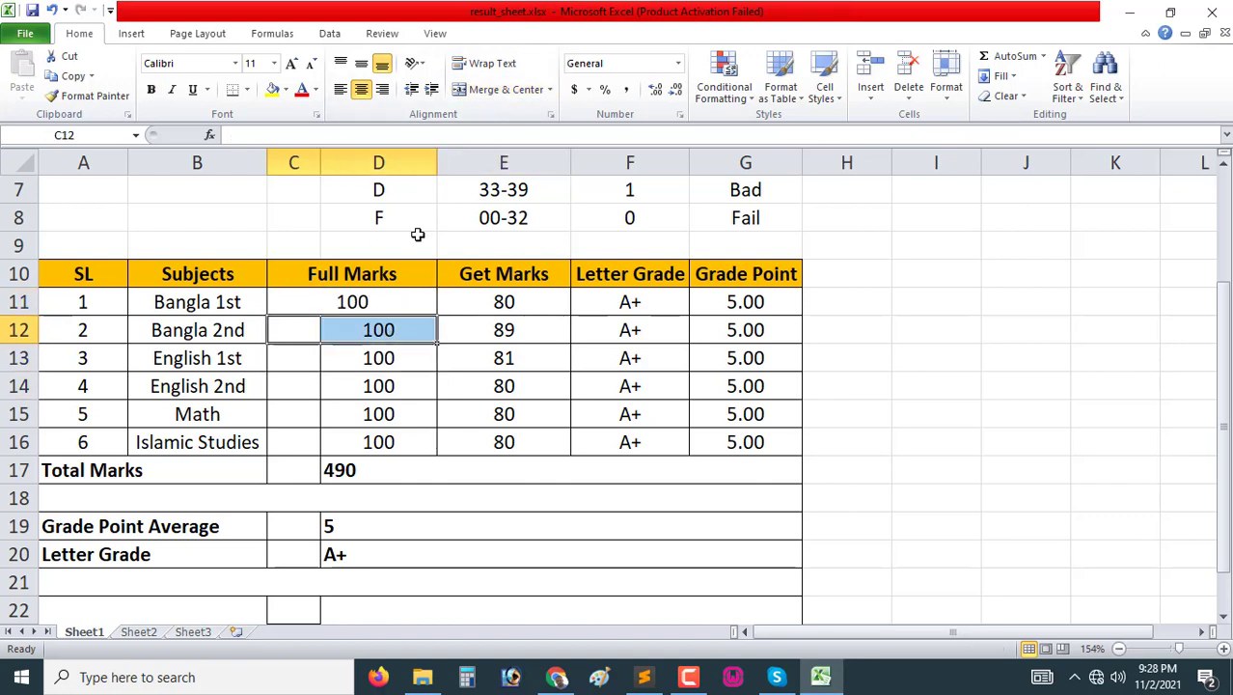
pyautogui.click(503, 90)
# Step: Merge and centre the remaining Full Marks cells C13:D13 through C16:D16
pyautogui.click(287, 362)
pyautogui.moveTo(287, 361)
pyautogui.mouseDown()
pyautogui.moveTo(368, 358)
pyautogui.moveTo(386, 388)
pyautogui.mouseUp()
pyautogui.click(510, 92)
pyautogui.click(299, 389)
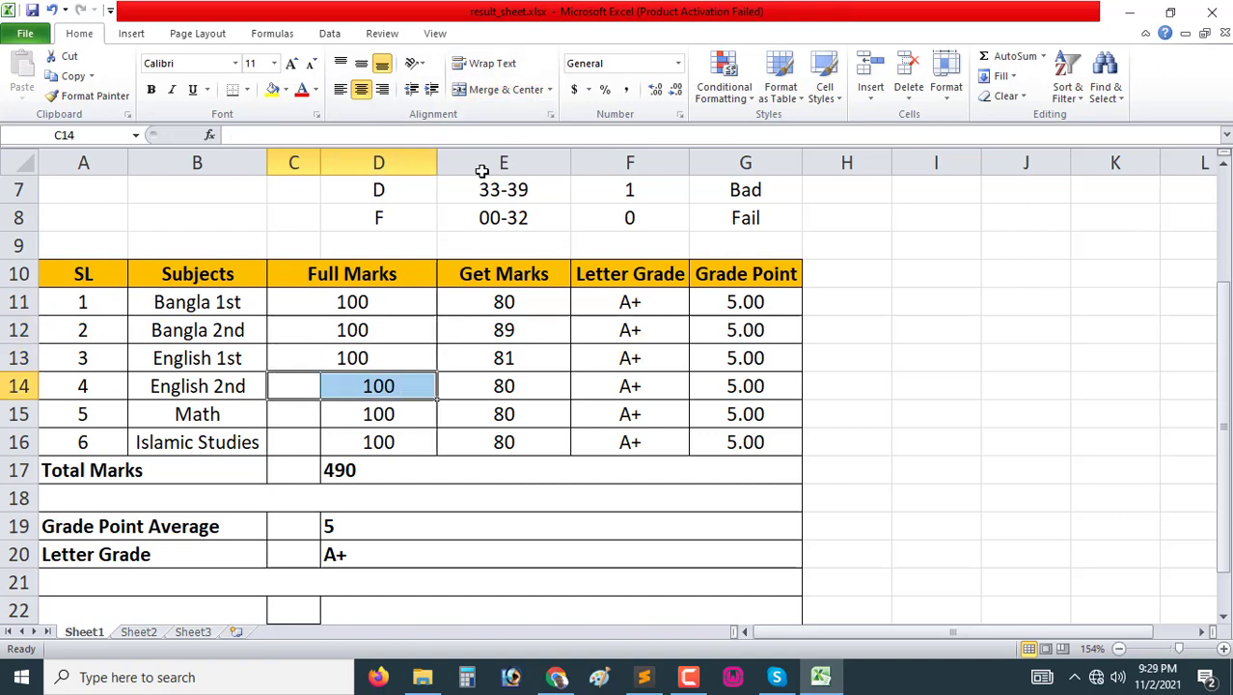
pyautogui.click(497, 91)
pyautogui.click(308, 415)
pyautogui.moveTo(308, 415); pyautogui.dragTo(426, 416)
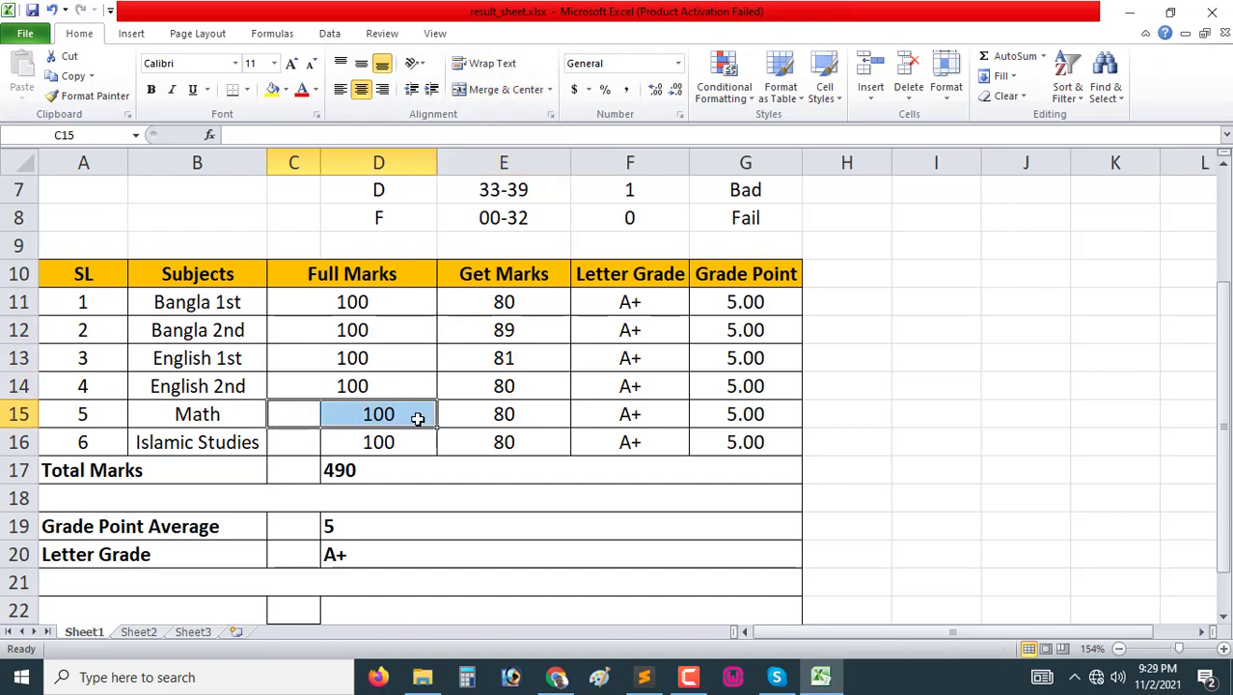
pyautogui.click(311, 407)
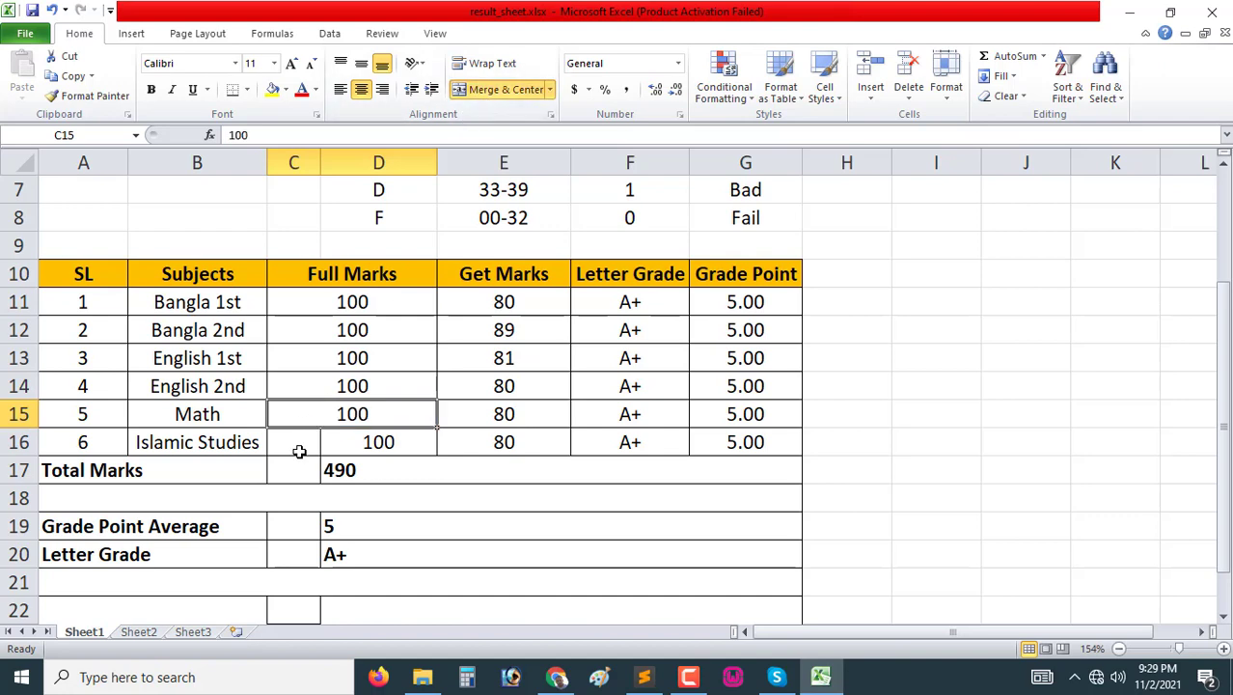
pyautogui.moveTo(298, 446); pyautogui.dragTo(386, 440)
pyautogui.click(505, 88)
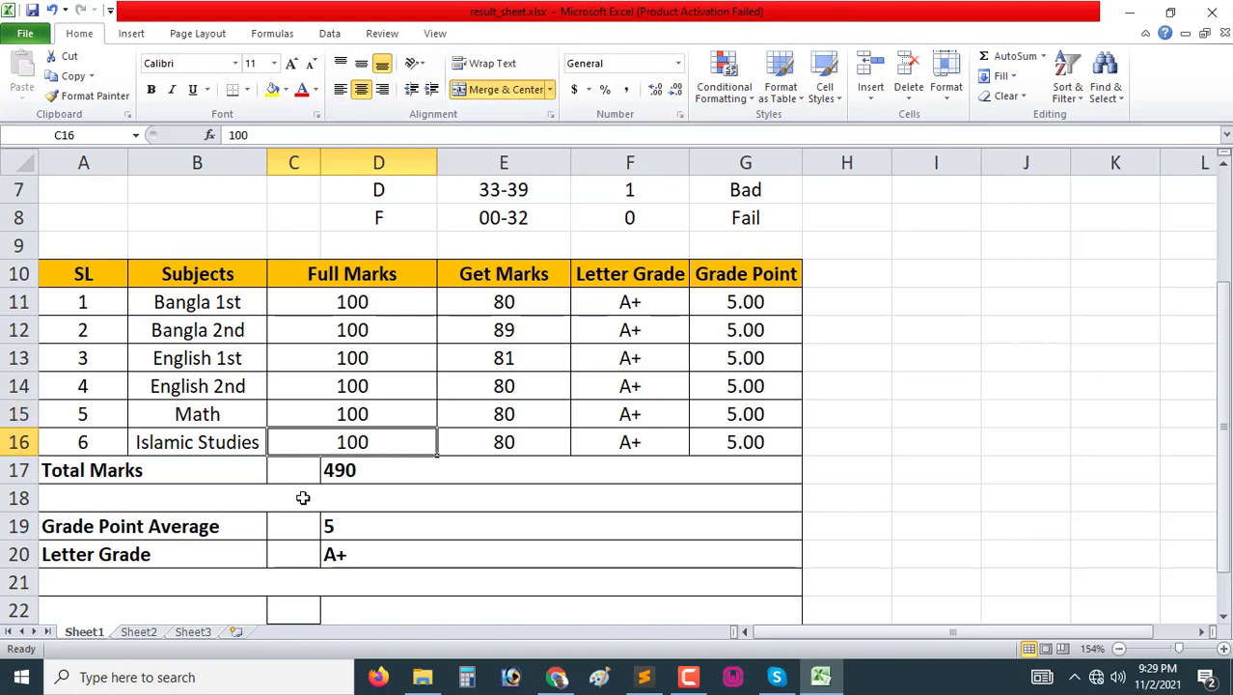
# Step: Merge Total Marks 490 across C17:G17 and left-align it
pyautogui.moveTo(301, 469); pyautogui.dragTo(367, 470)
pyautogui.click(498, 90)
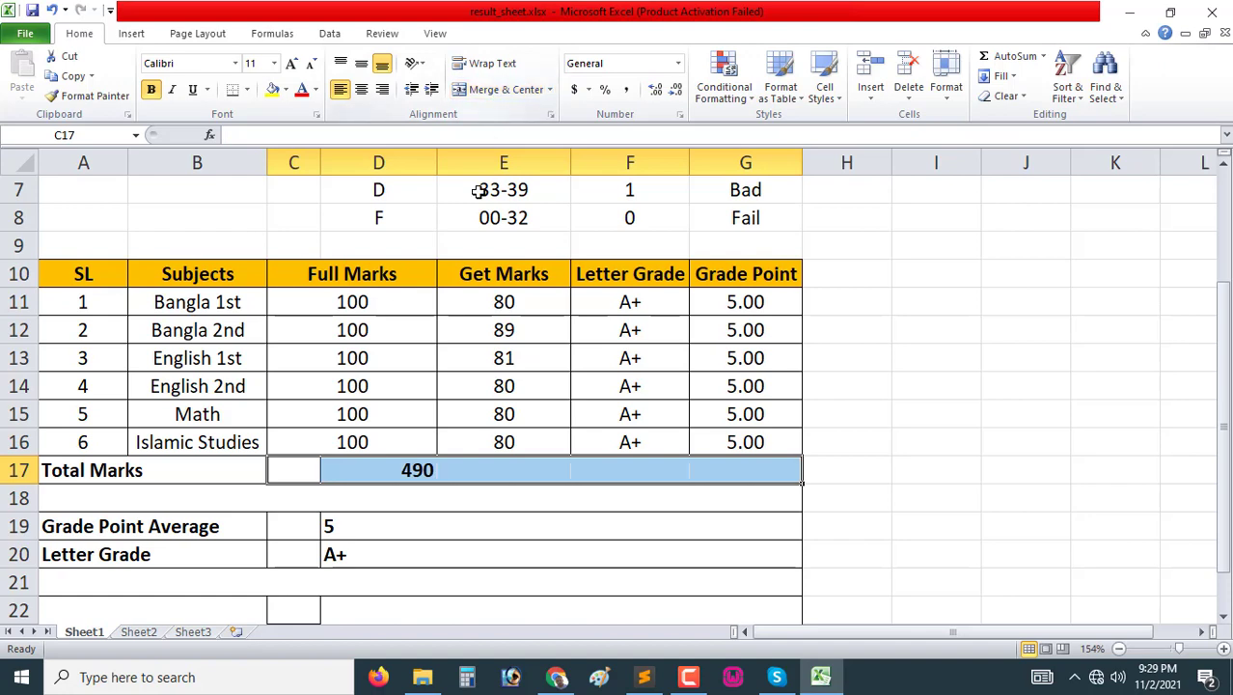
pyautogui.click(502, 88)
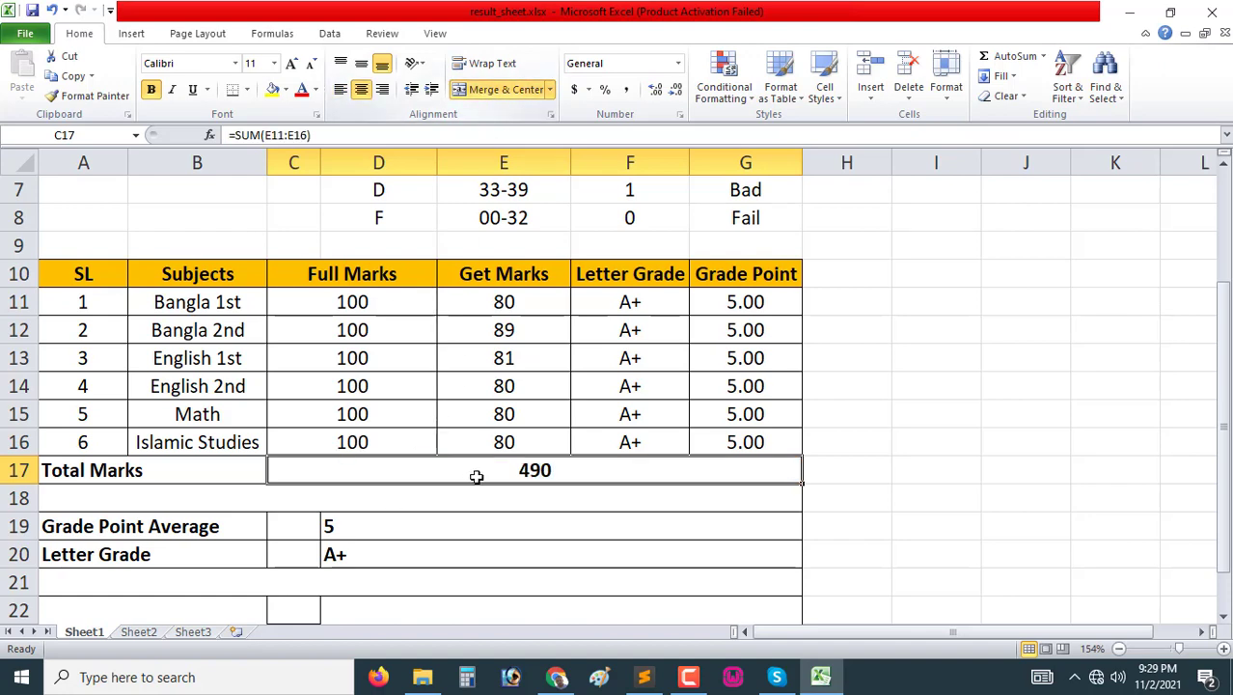
pyautogui.click(341, 89)
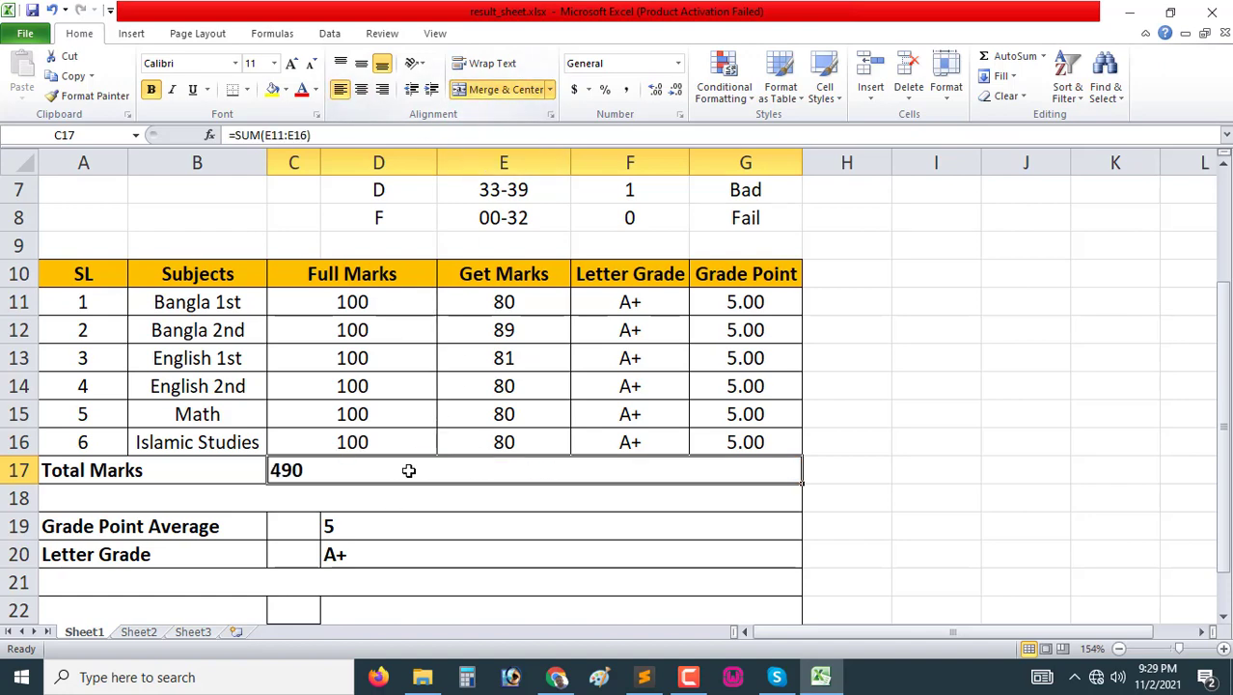
pyautogui.click(407, 410)
# Step: Merge the Grade Point Average result across C19:G19 and left-align it
pyautogui.scroll(2, 407, 410)
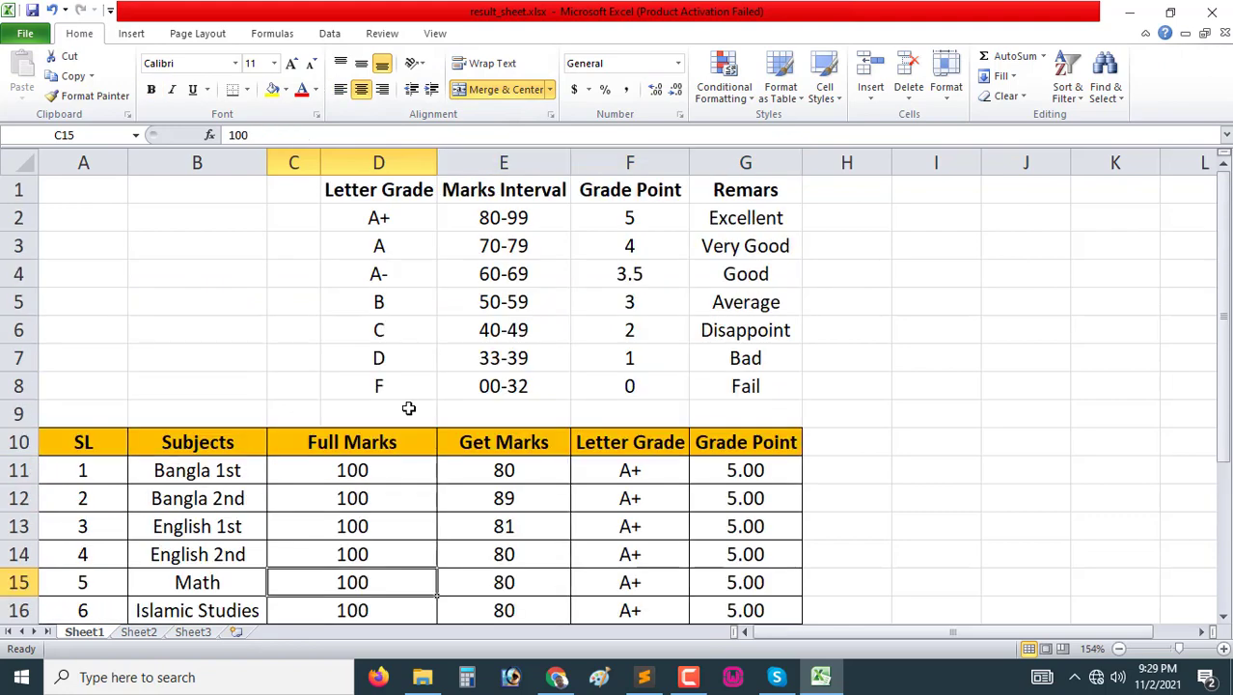
pyautogui.scroll(-3, 412, 453)
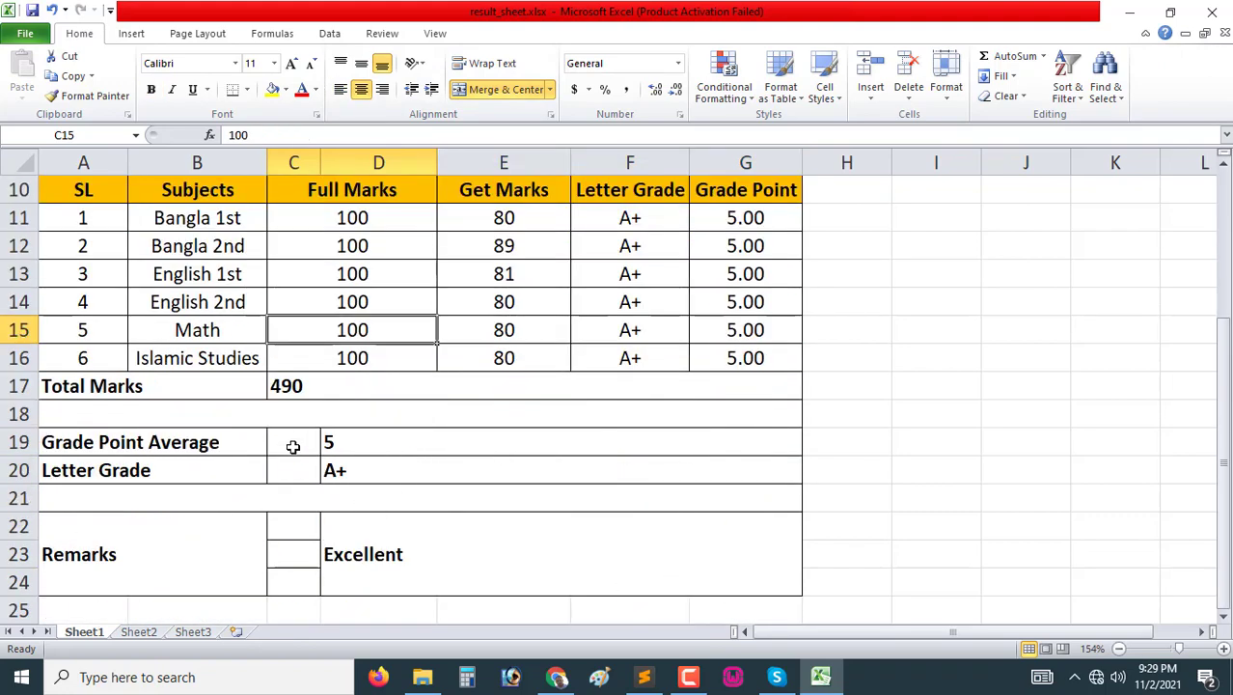
pyautogui.moveTo(295, 442); pyautogui.dragTo(369, 442)
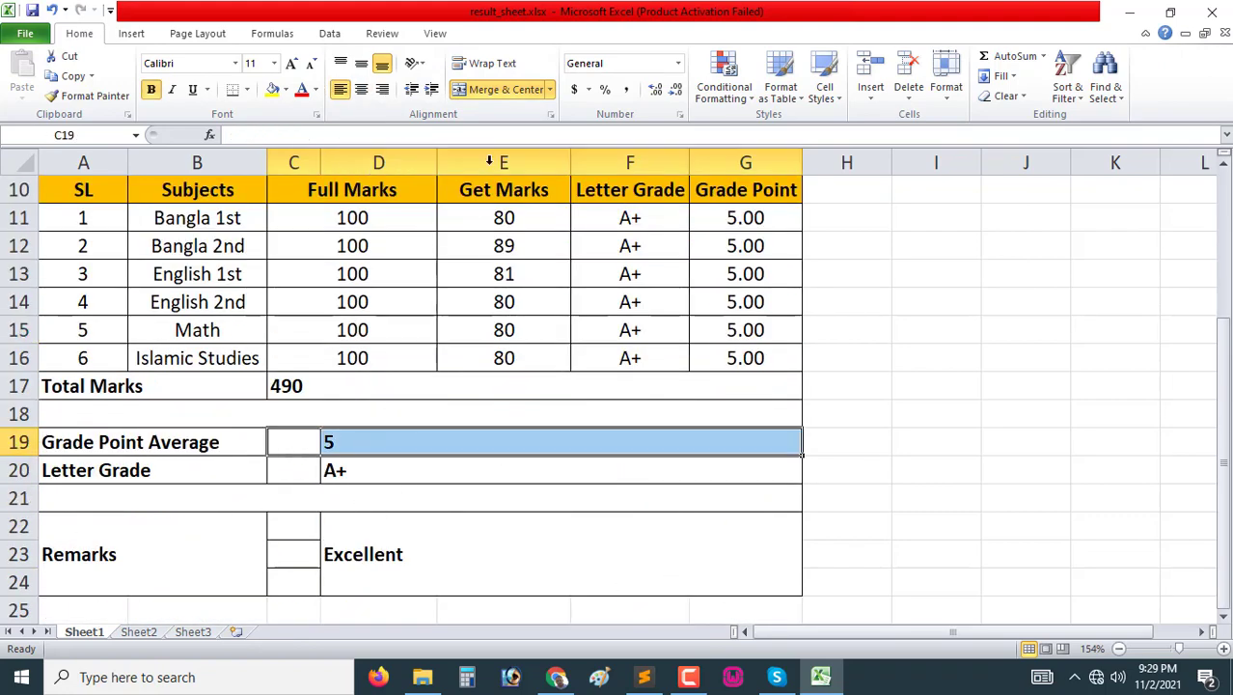
pyautogui.click(502, 88)
pyautogui.click(339, 88)
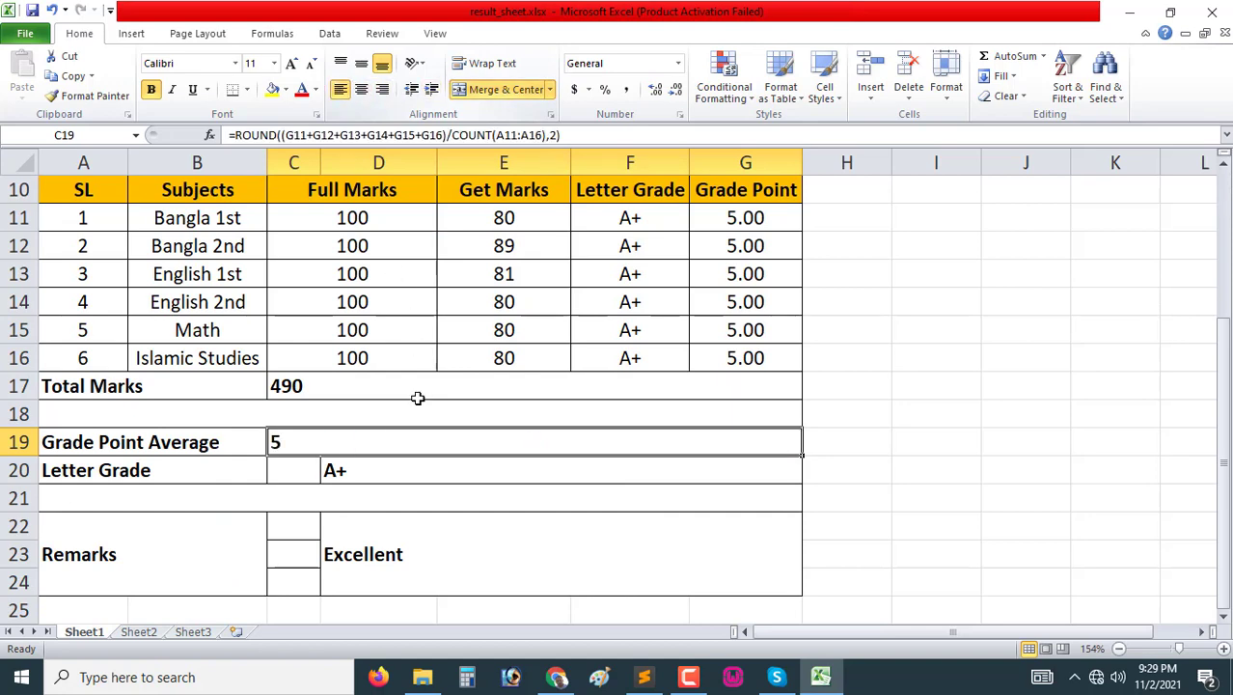
# Step: Merge the A+ letter grade across C20:G20 and left-align it
pyautogui.moveTo(287, 475); pyautogui.dragTo(382, 470)
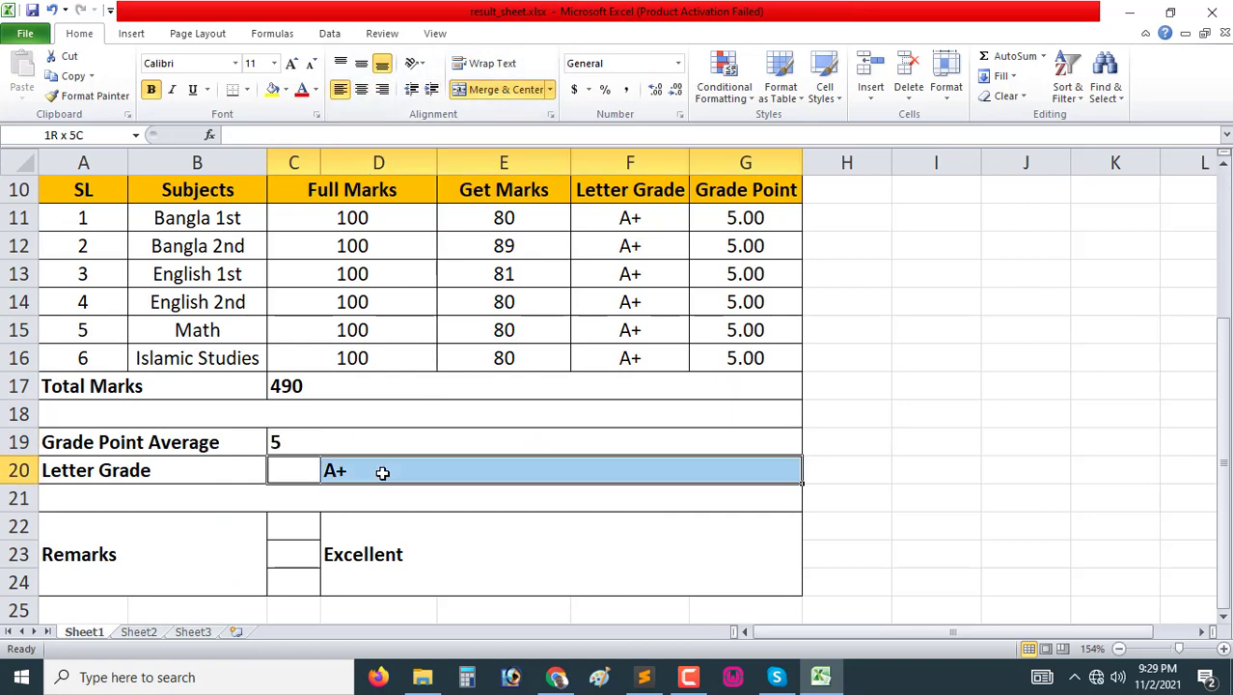
pyautogui.click(490, 92)
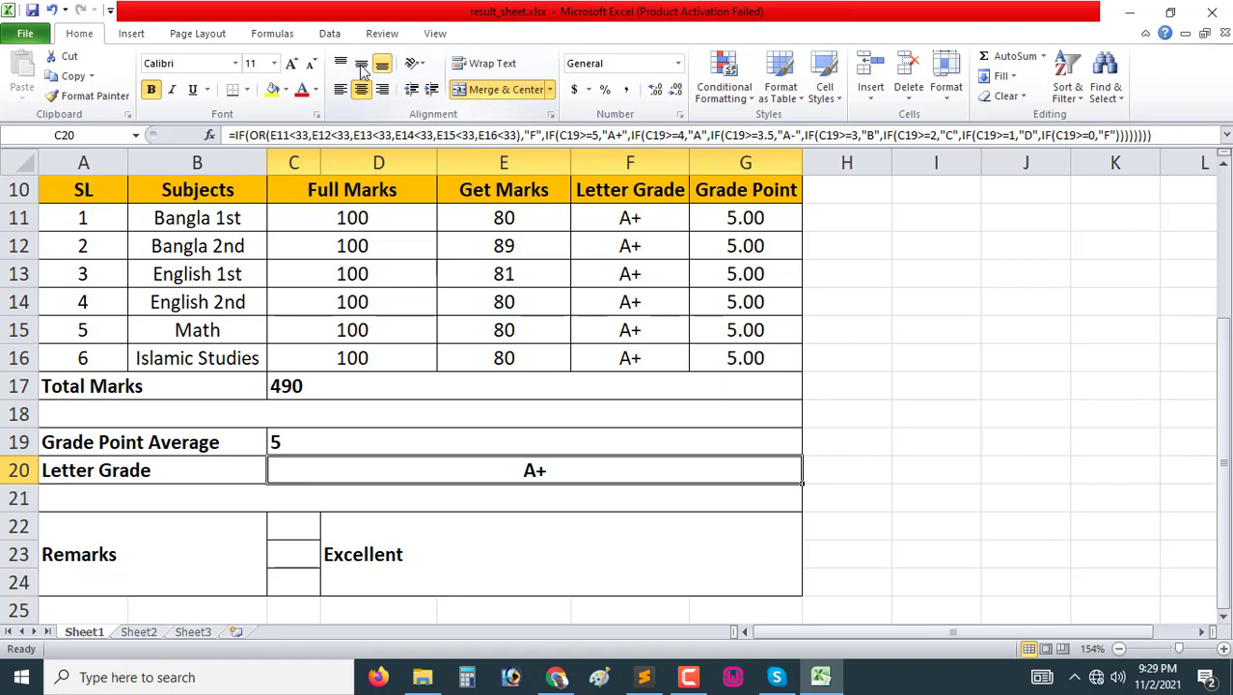
pyautogui.click(339, 89)
# Step: Merge the Excellent remark into one left-aligned cell spanning C22:G24
pyautogui.moveTo(293, 522); pyautogui.dragTo(378, 554)
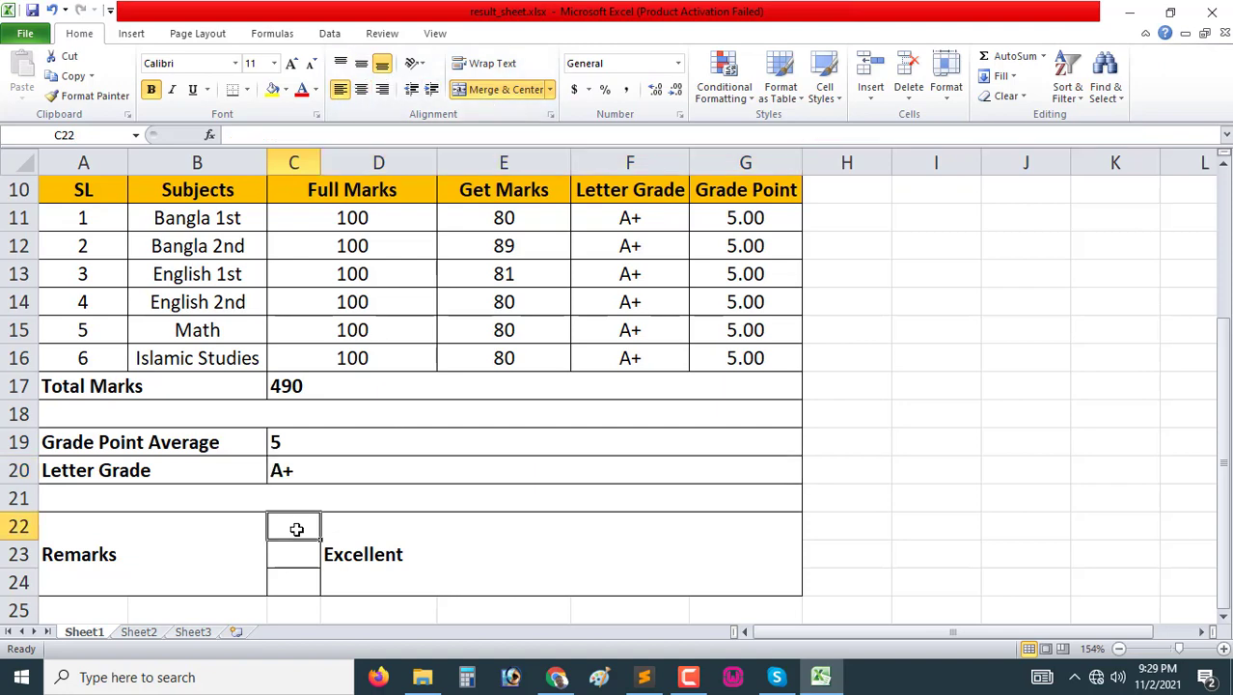
pyautogui.click(472, 91)
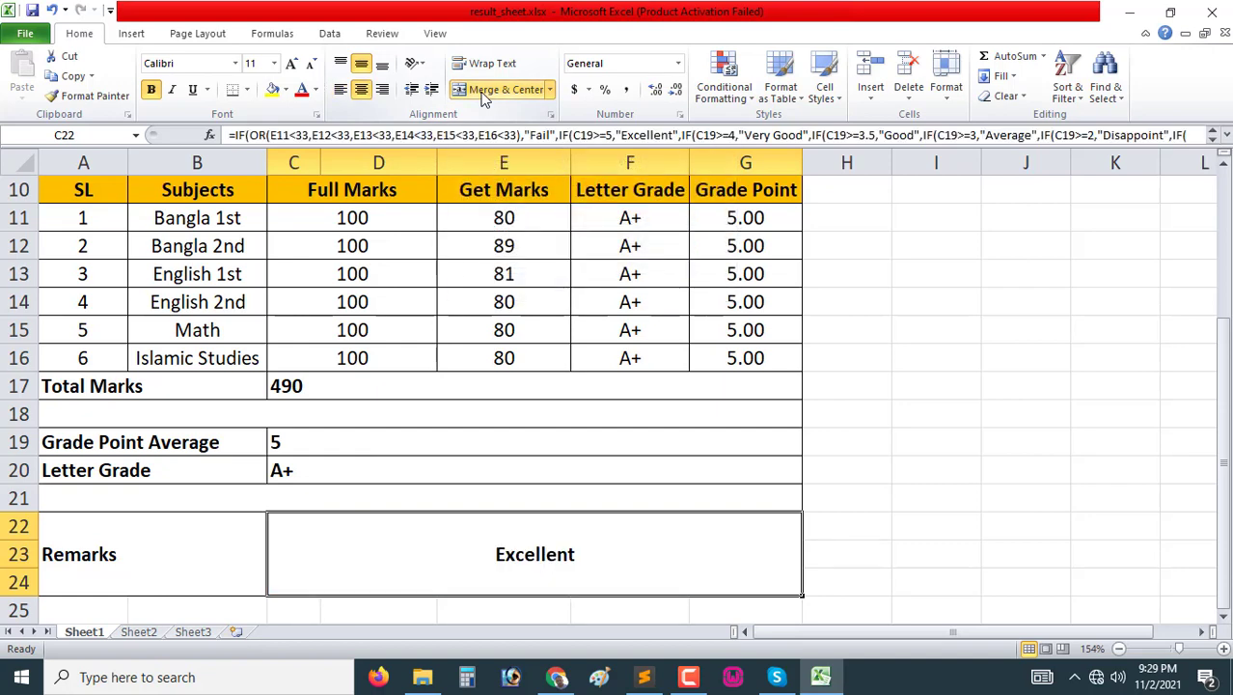
pyautogui.click(340, 90)
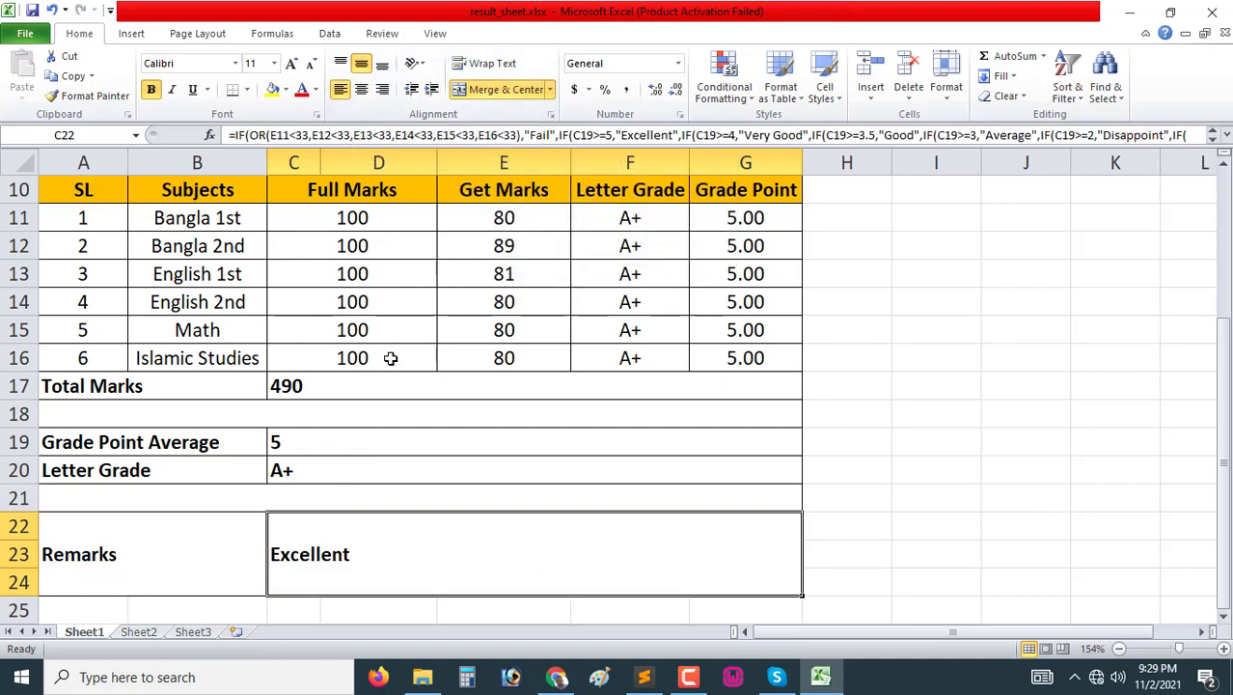
pyautogui.click(410, 446)
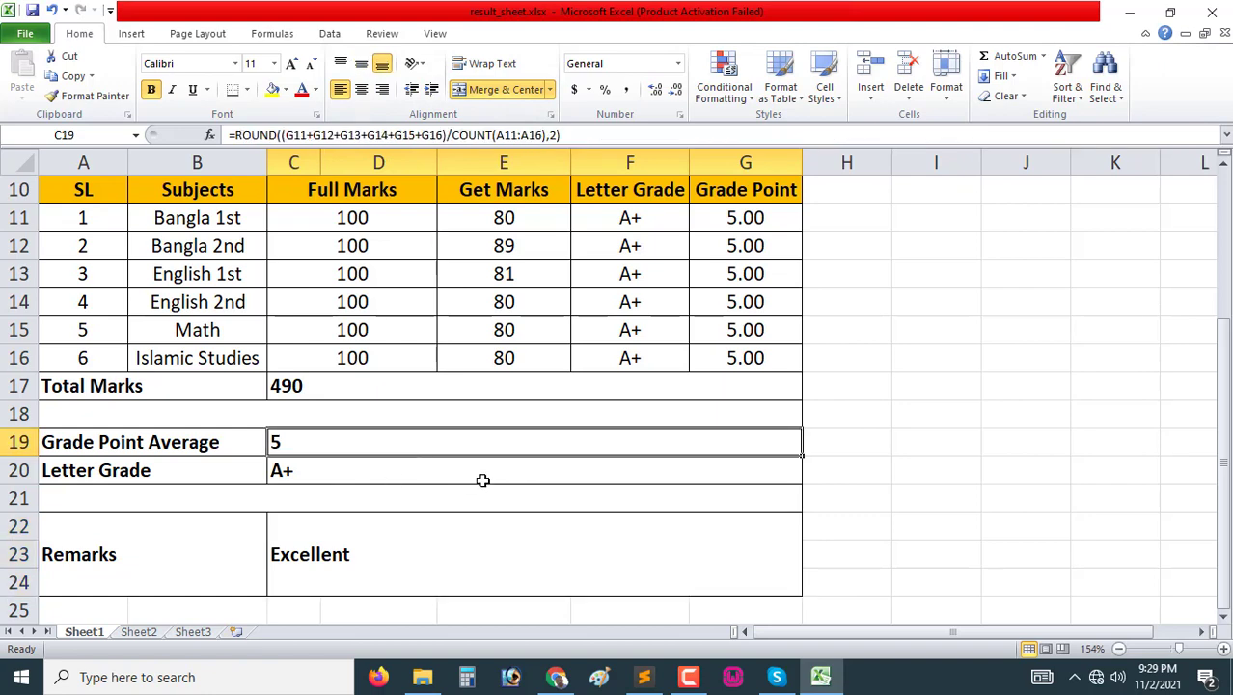
pyautogui.scroll(1, 397, 493)
pyautogui.scroll(1, 397, 493)
pyautogui.scroll(1, 396, 493)
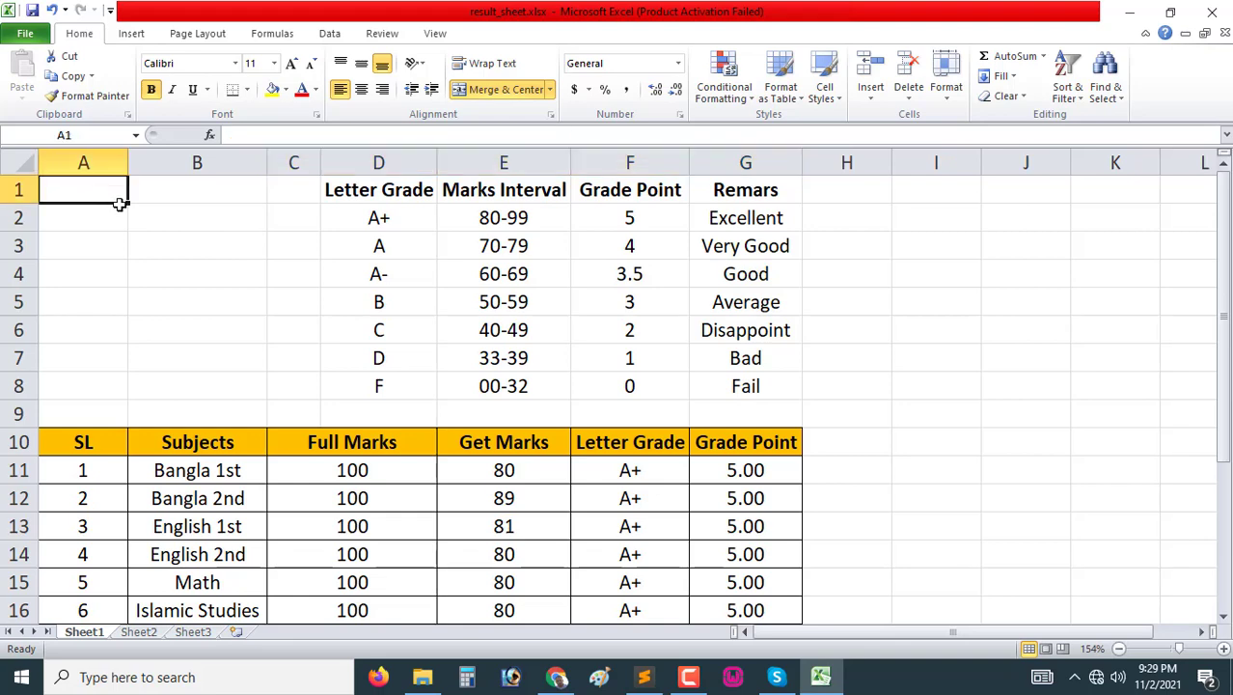
# Step: Merge A1:A2 and label it ID NO
pyautogui.moveTo(94, 196); pyautogui.dragTo(188, 347)
pyautogui.click(180, 239)
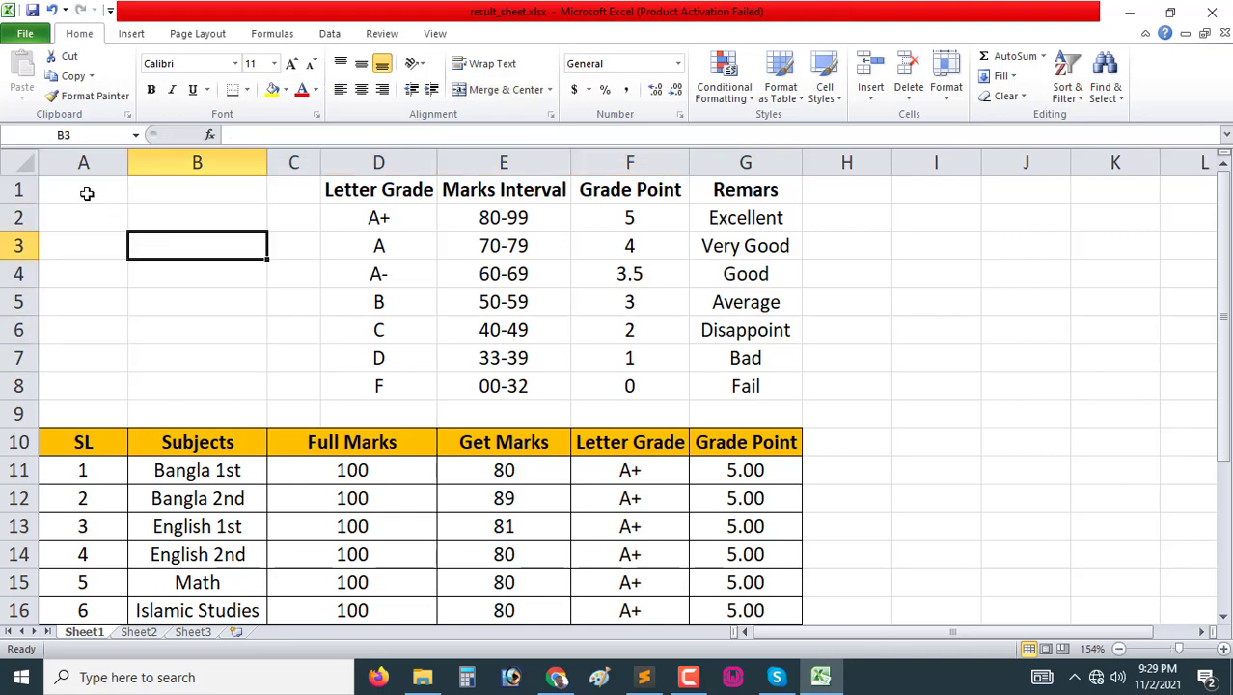
pyautogui.moveTo(88, 194); pyautogui.dragTo(119, 223)
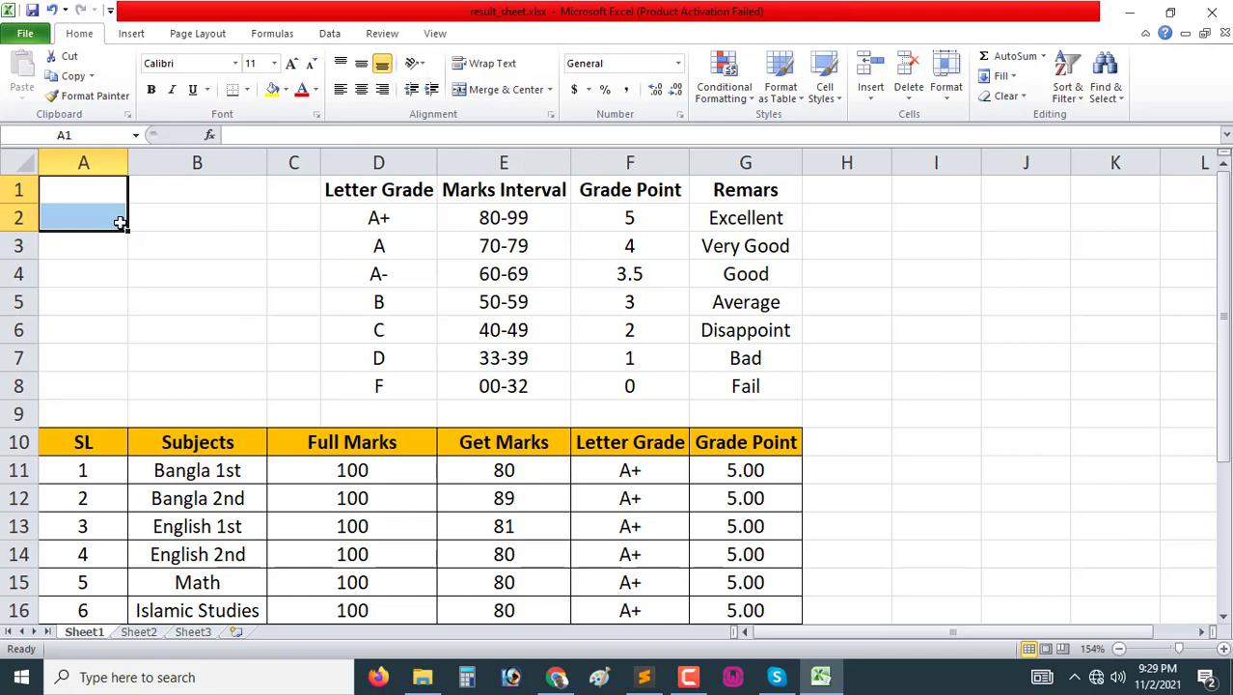
pyautogui.click(247, 286)
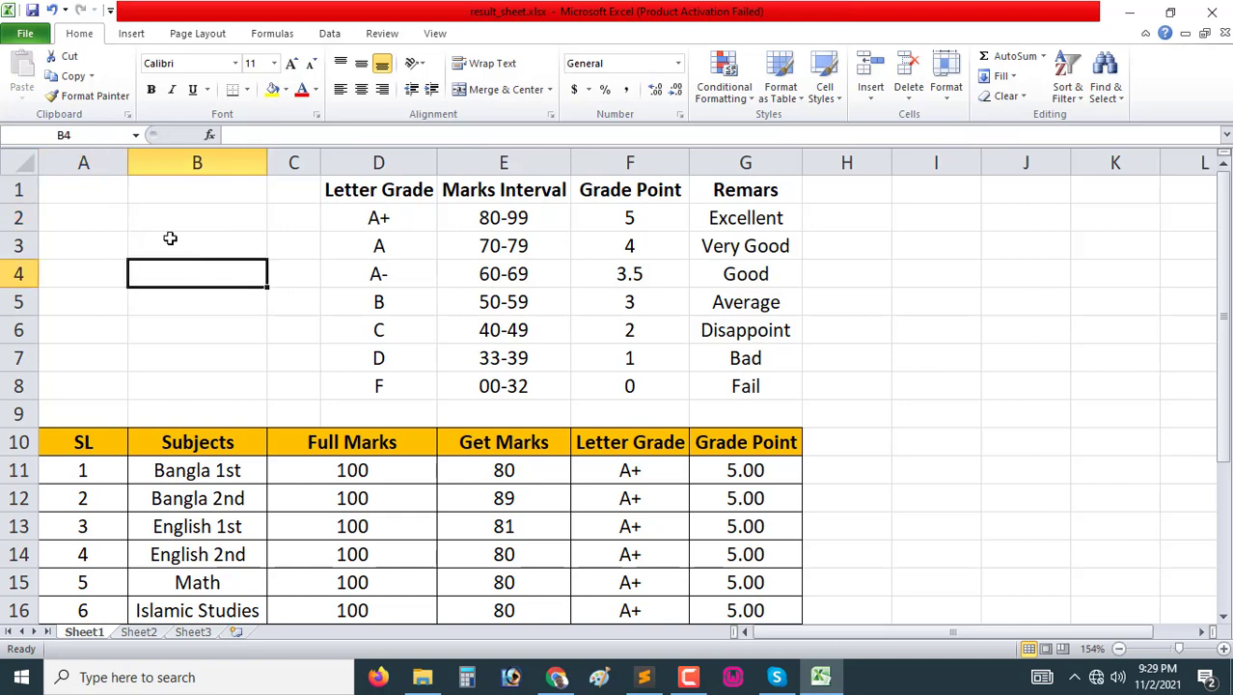
pyautogui.moveTo(100, 190); pyautogui.dragTo(104, 223)
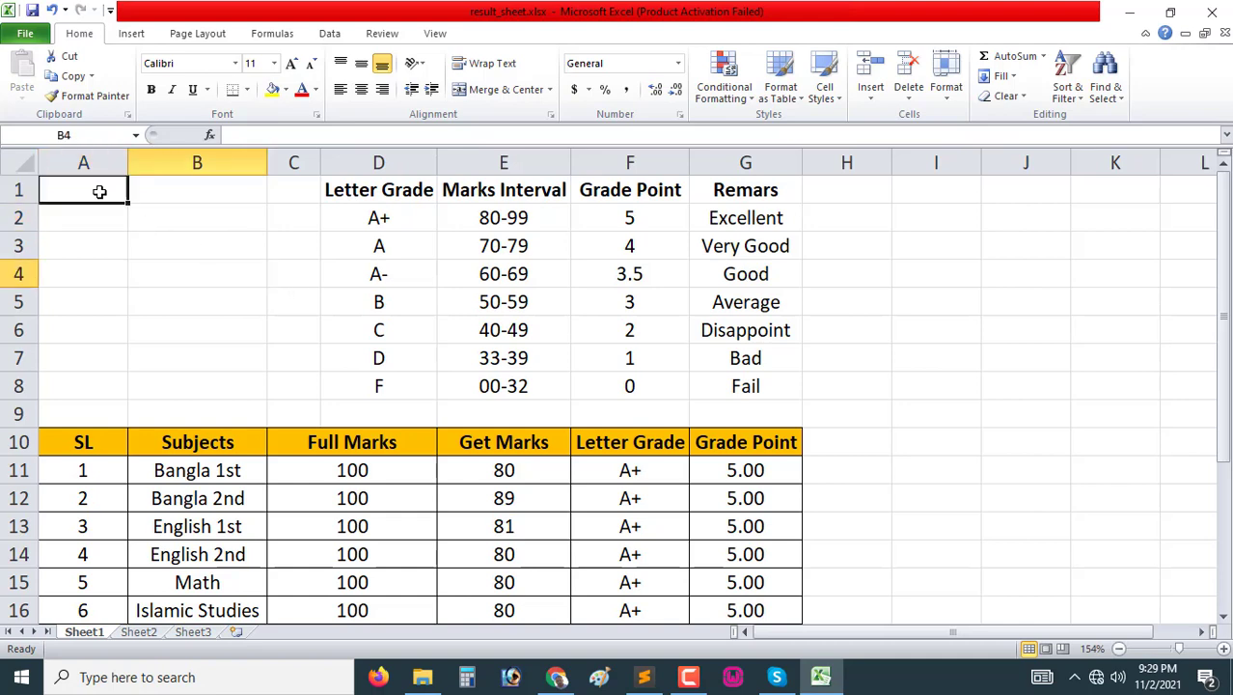
pyautogui.click(507, 88)
pyautogui.click(197, 220)
pyautogui.click(110, 213)
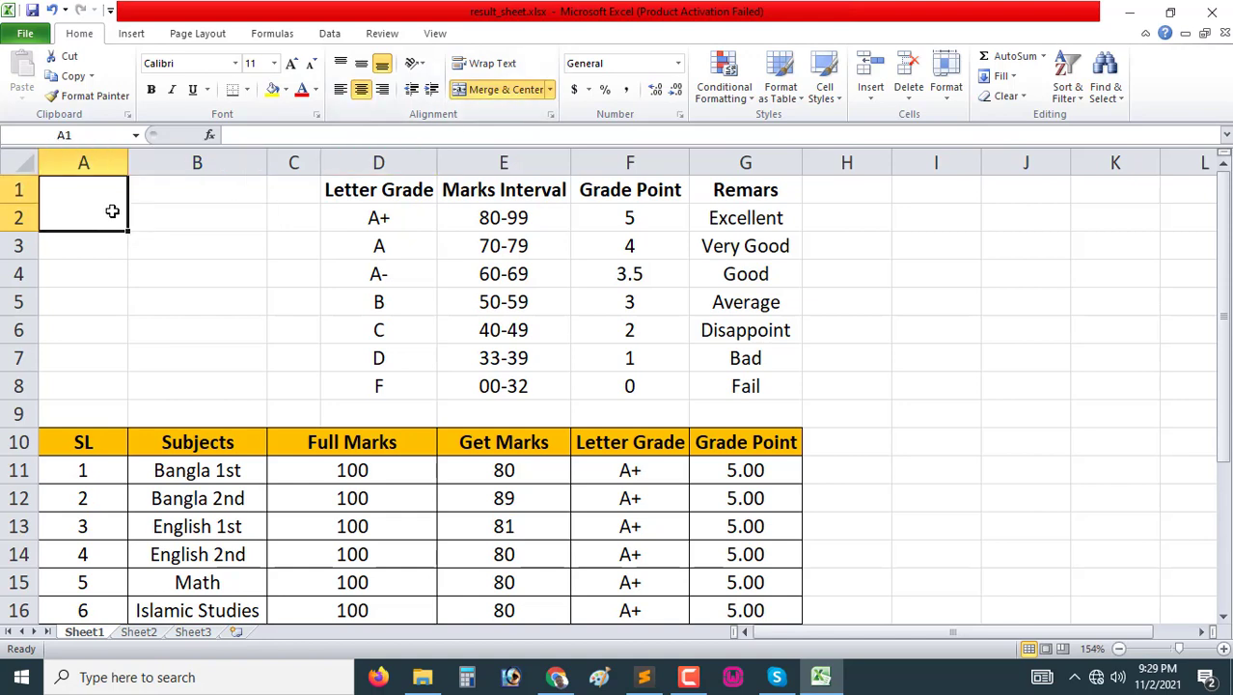
pyautogui.write('ID NO')
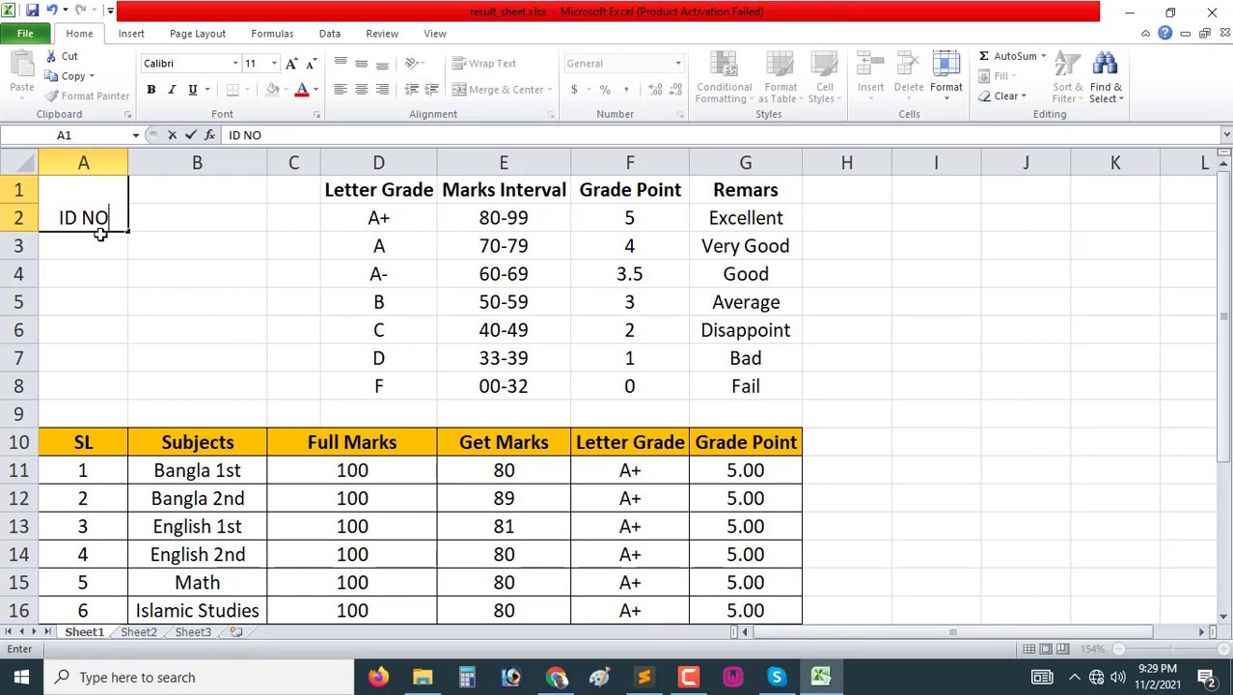
pyautogui.moveTo(111, 217); pyautogui.dragTo(39, 217)
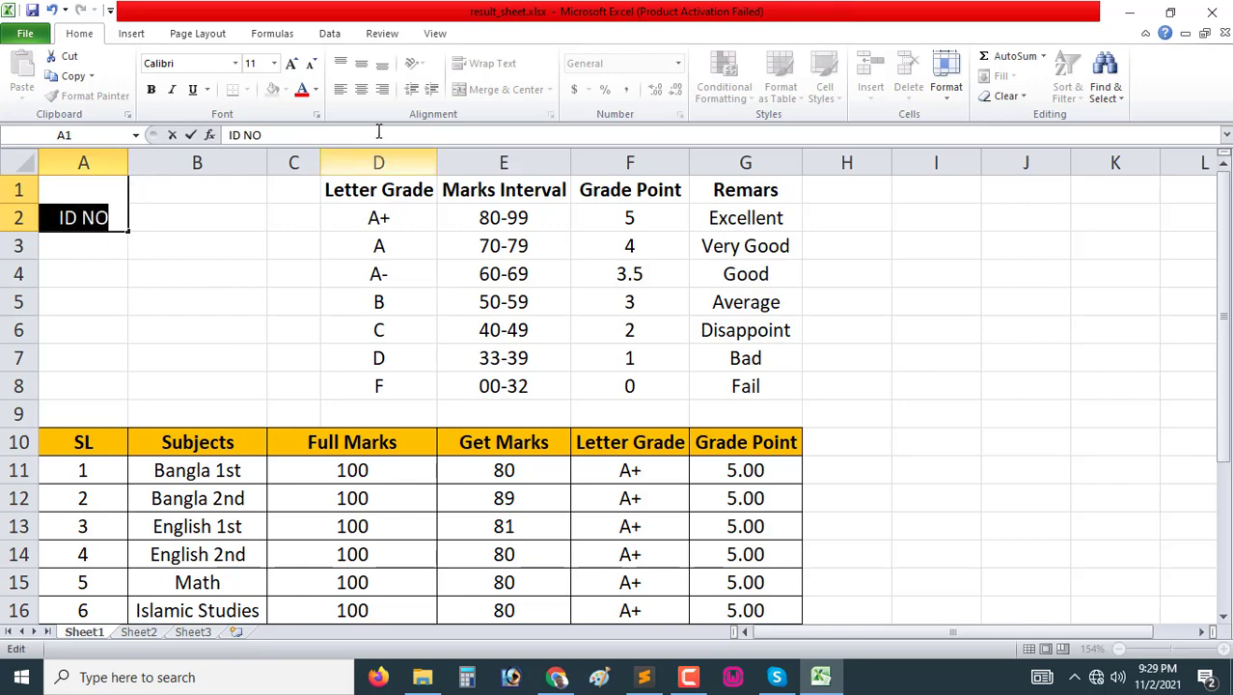
pyautogui.click(158, 206)
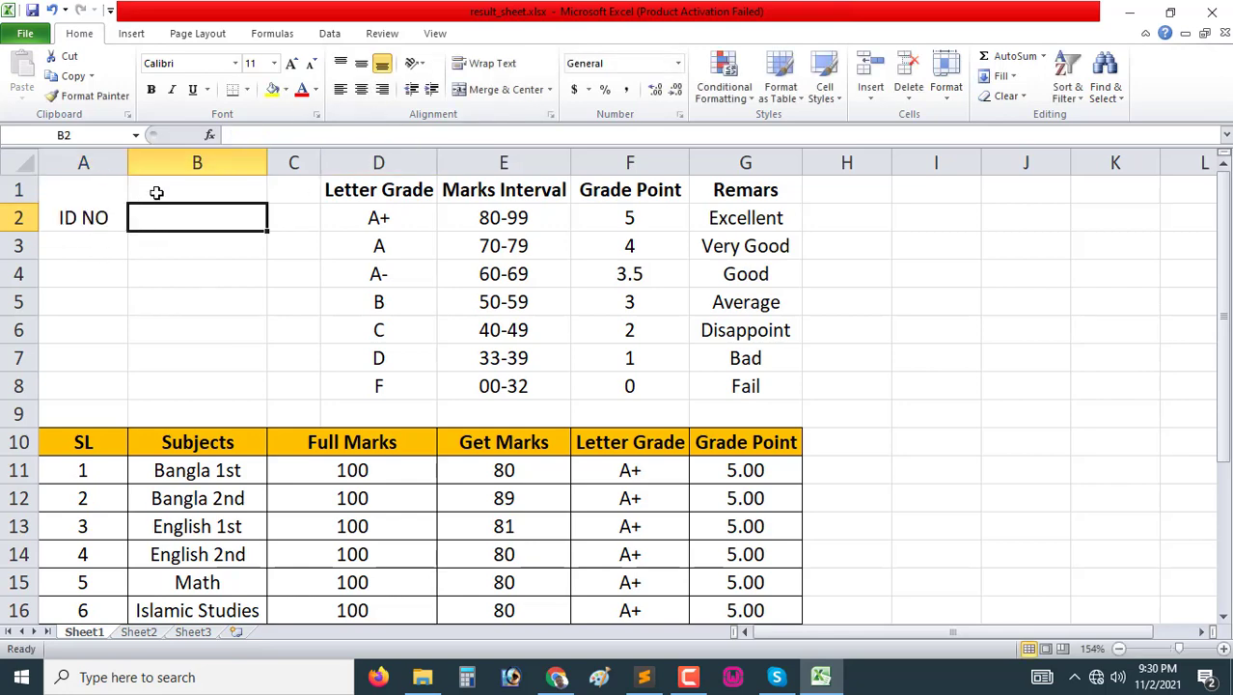
# Step: Merge B1:B2 and enter the student's ID number
pyautogui.moveTo(158, 193); pyautogui.dragTo(162, 211)
pyautogui.click(503, 93)
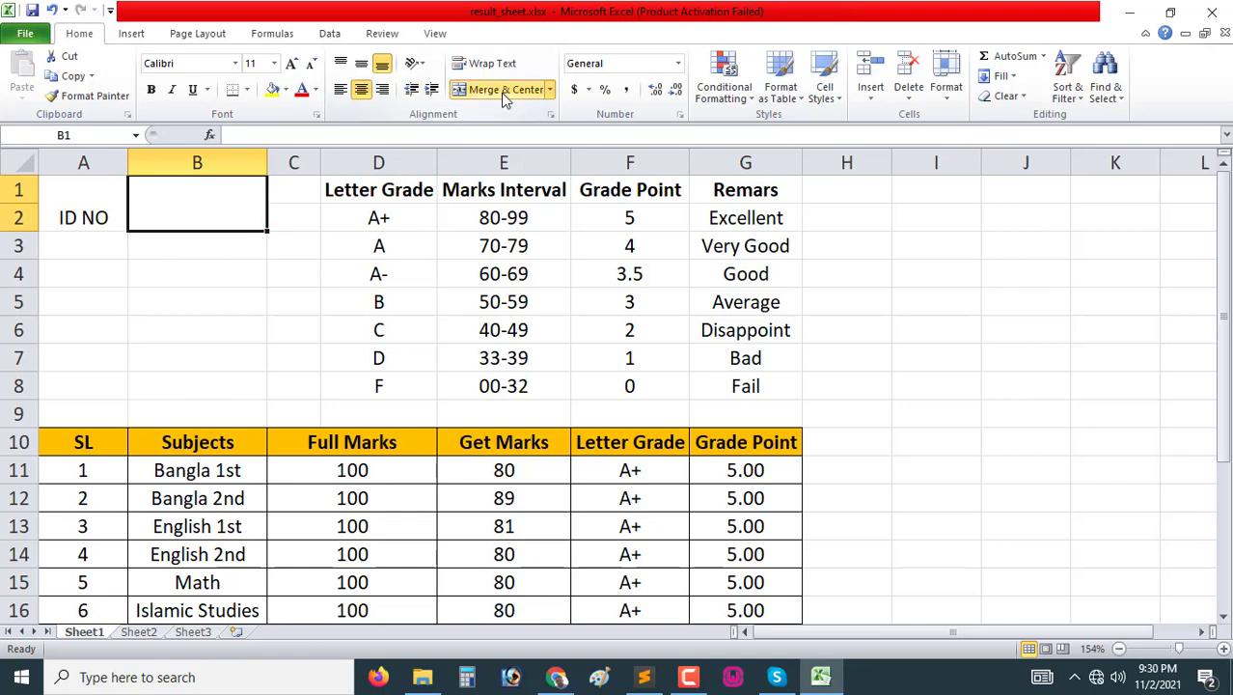
pyautogui.click(308, 212)
pyautogui.click(199, 215)
pyautogui.write('2')
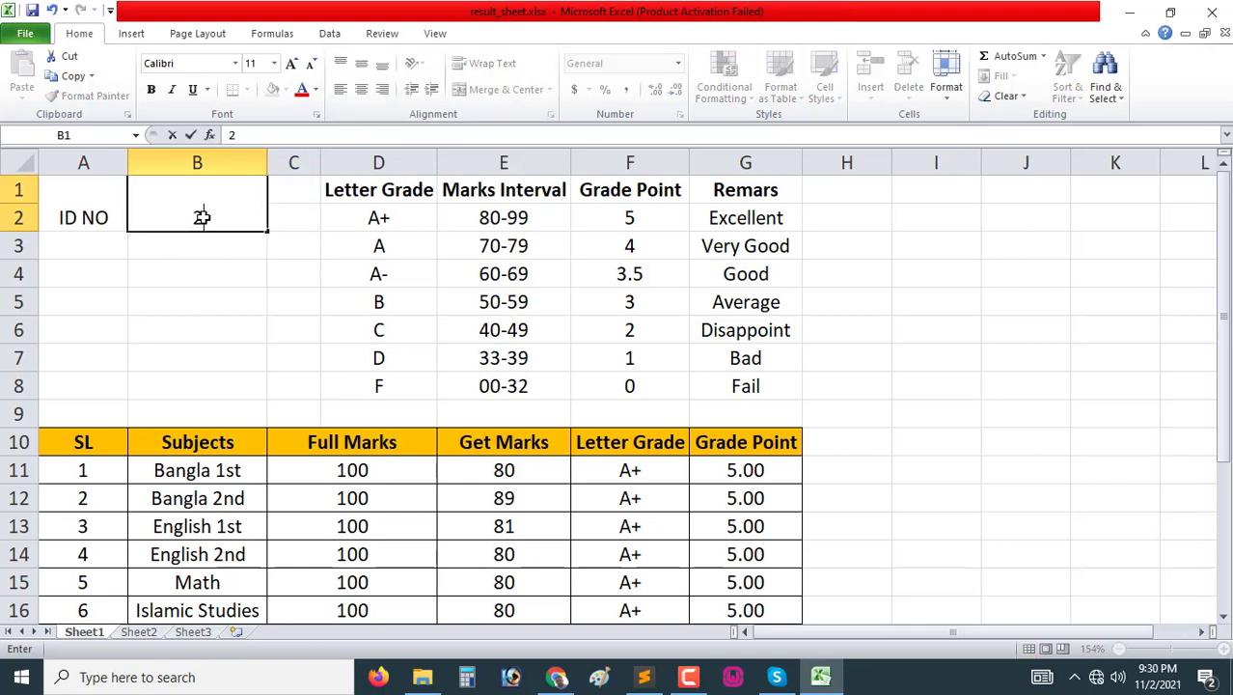
pyautogui.write('0133')
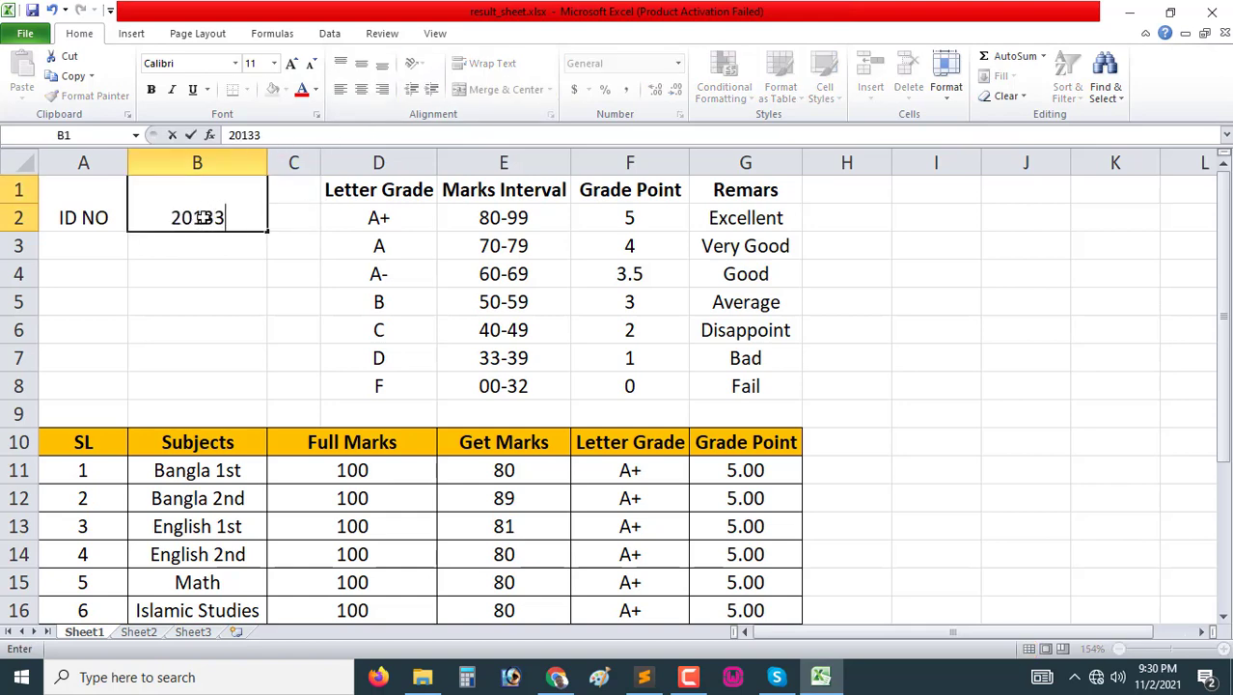
pyautogui.write('103')
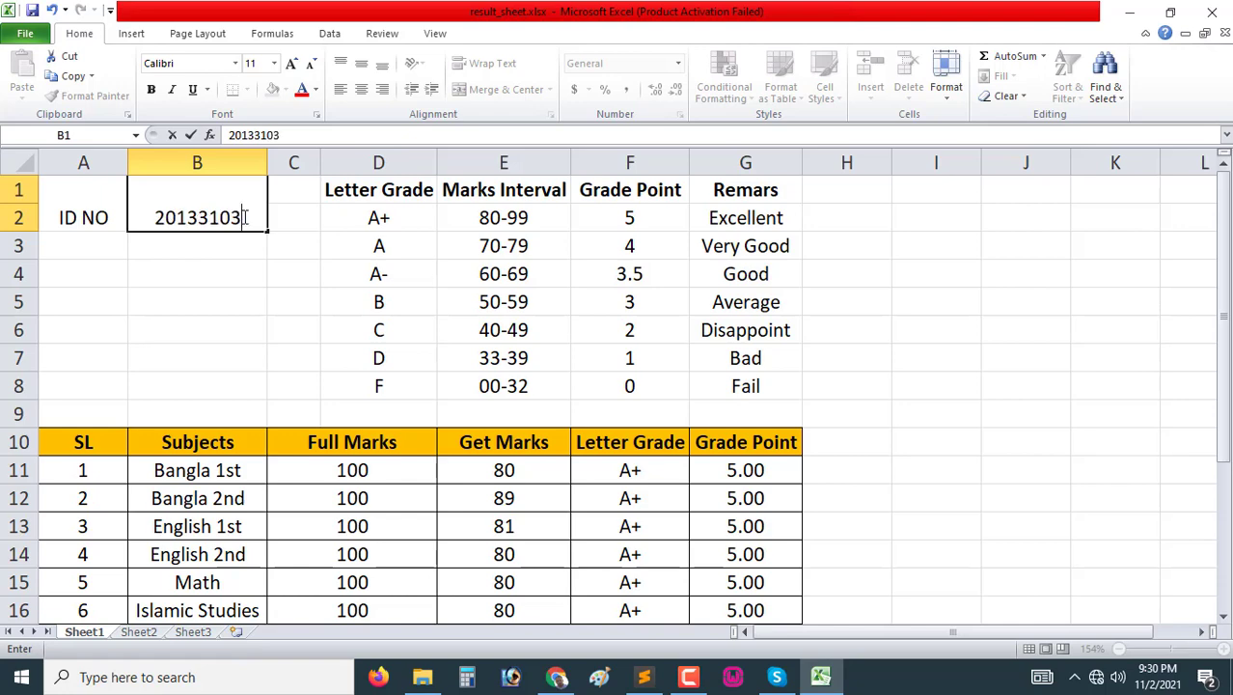
pyautogui.press('BackSpace')
pyautogui.write('1')
pyautogui.click(297, 262)
# Step: Merge A3:A4 as Roll No and B3:B4 with the value 1
pyautogui.moveTo(102, 249); pyautogui.dragTo(101, 277)
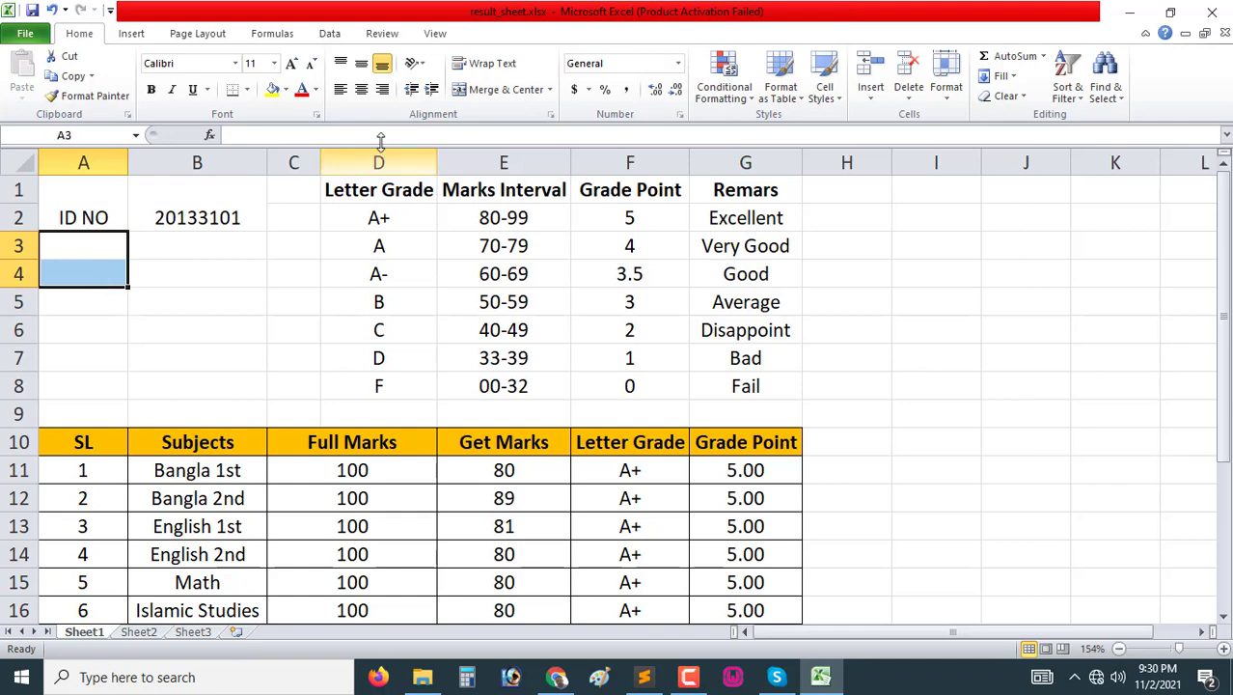
pyautogui.click(490, 92)
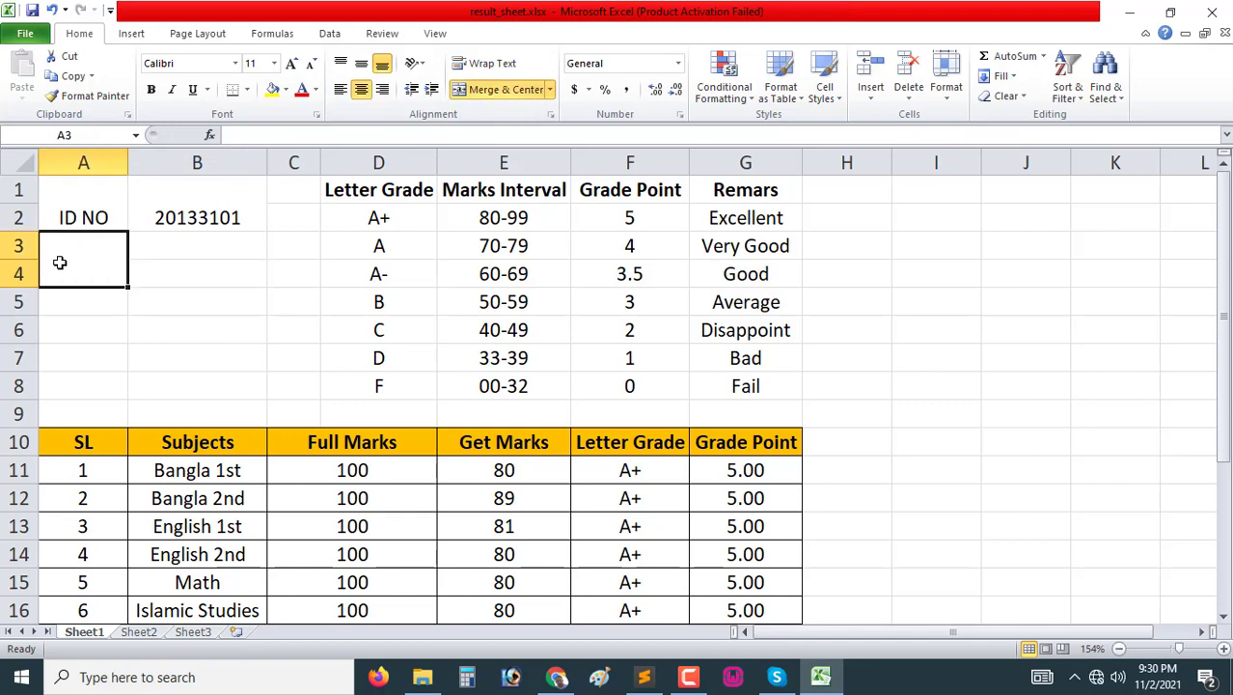
pyautogui.write('Roll')
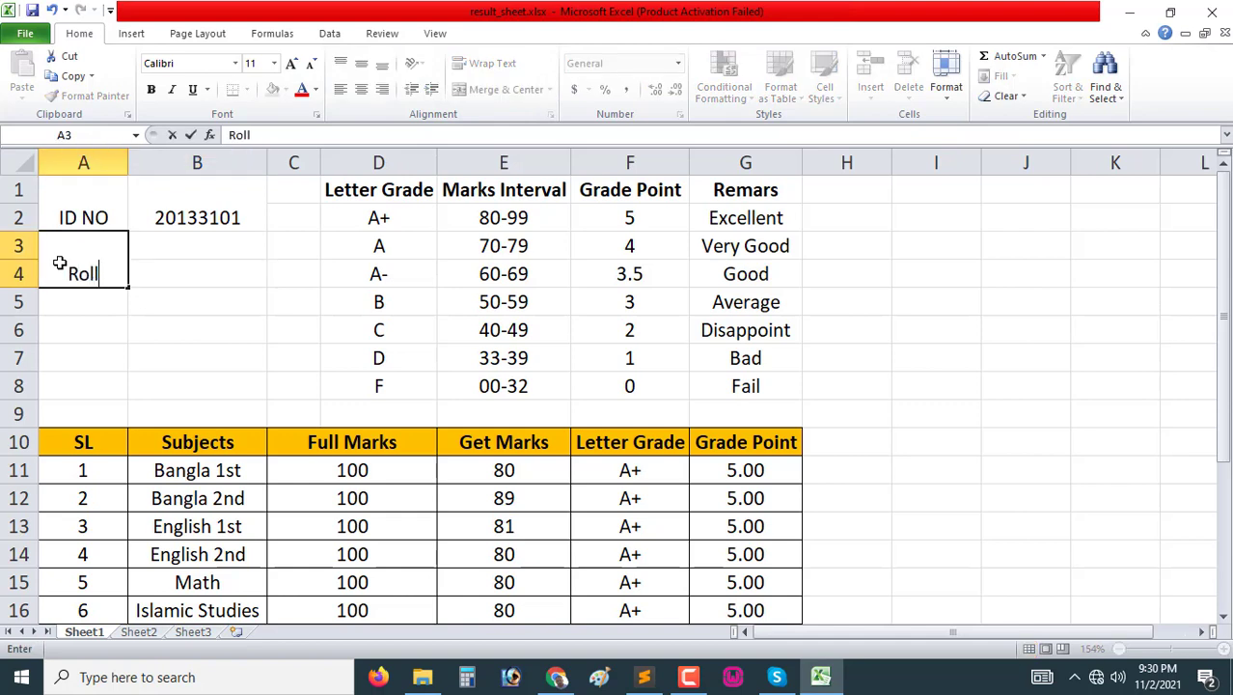
pyautogui.write(' No')
pyautogui.moveTo(169, 245); pyautogui.dragTo(173, 265)
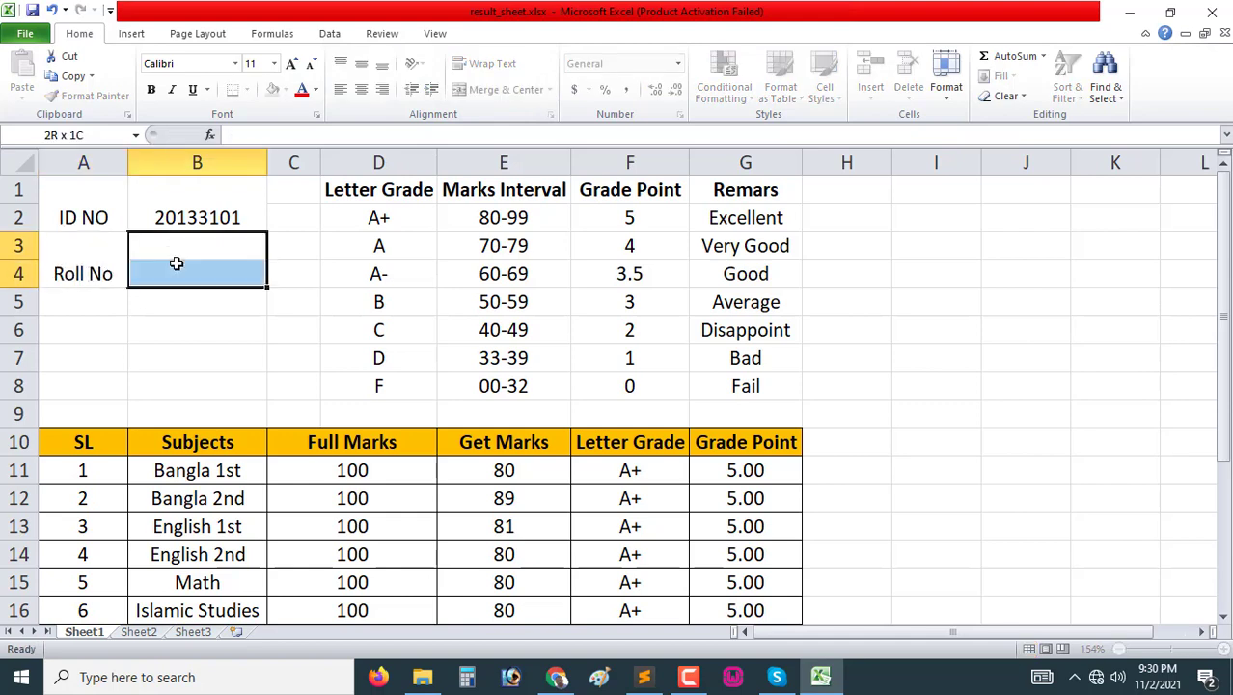
pyautogui.click(496, 93)
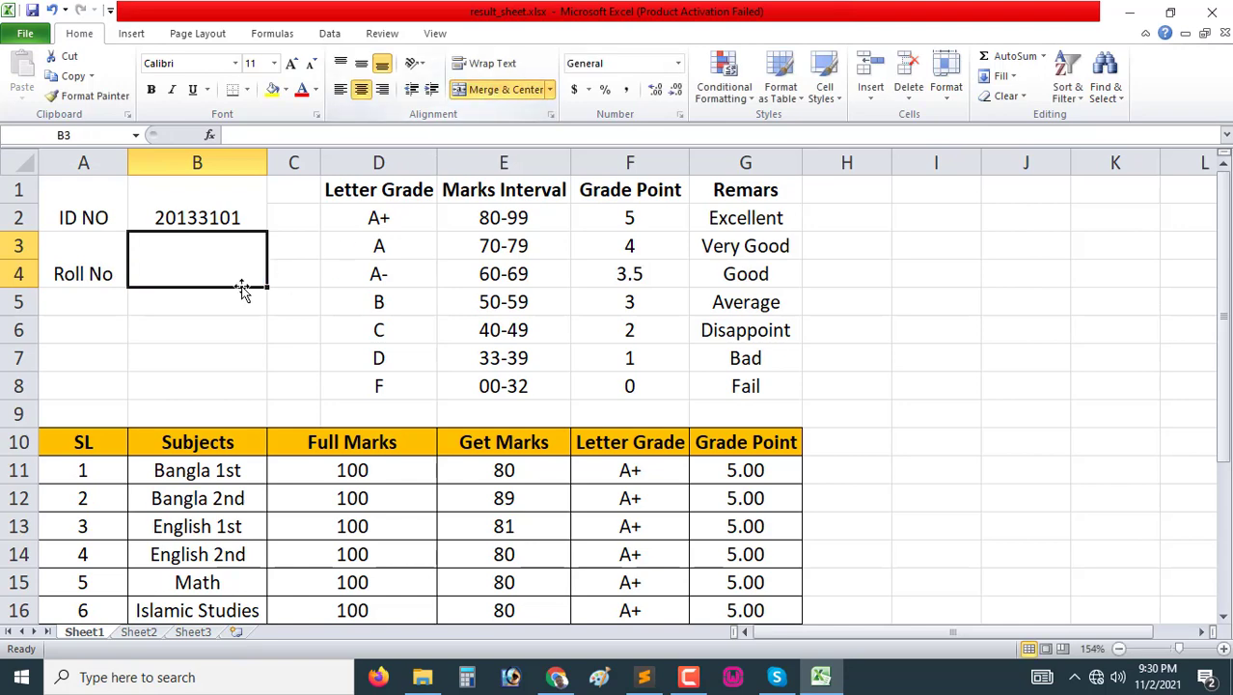
pyautogui.click(168, 260)
pyautogui.write('1')
pyautogui.click(197, 303)
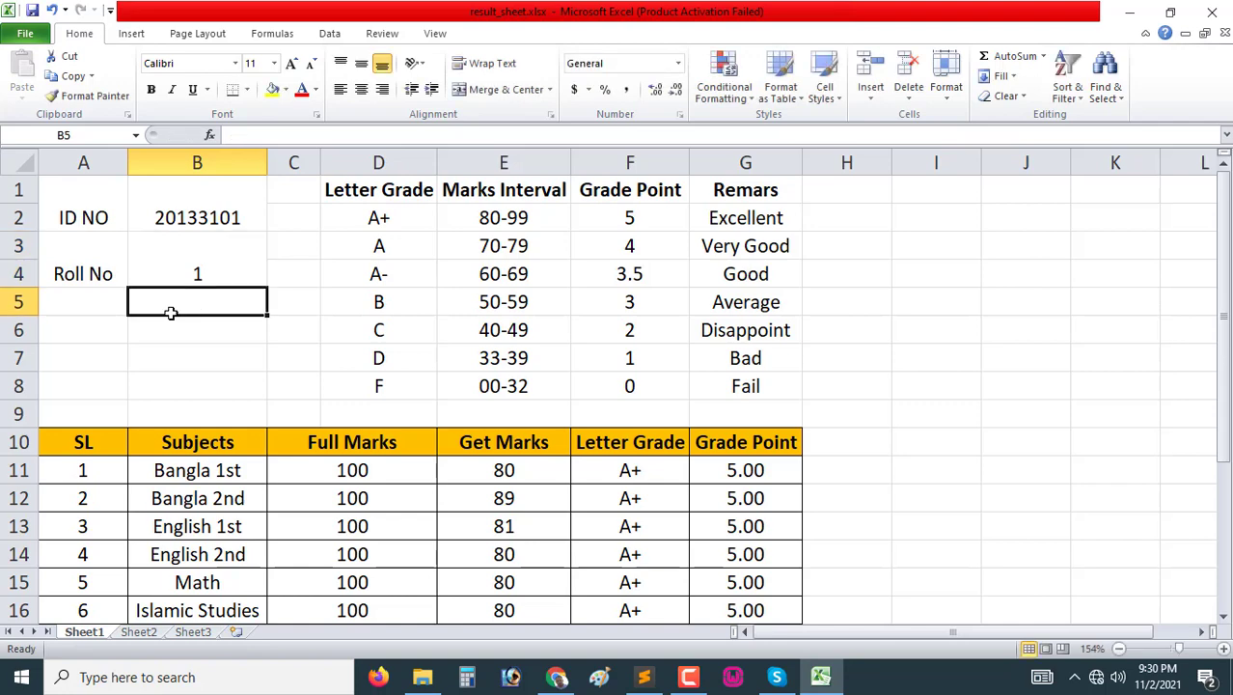
# Step: Merge A5:A6 and label it Name
pyautogui.moveTo(68, 302); pyautogui.dragTo(77, 328)
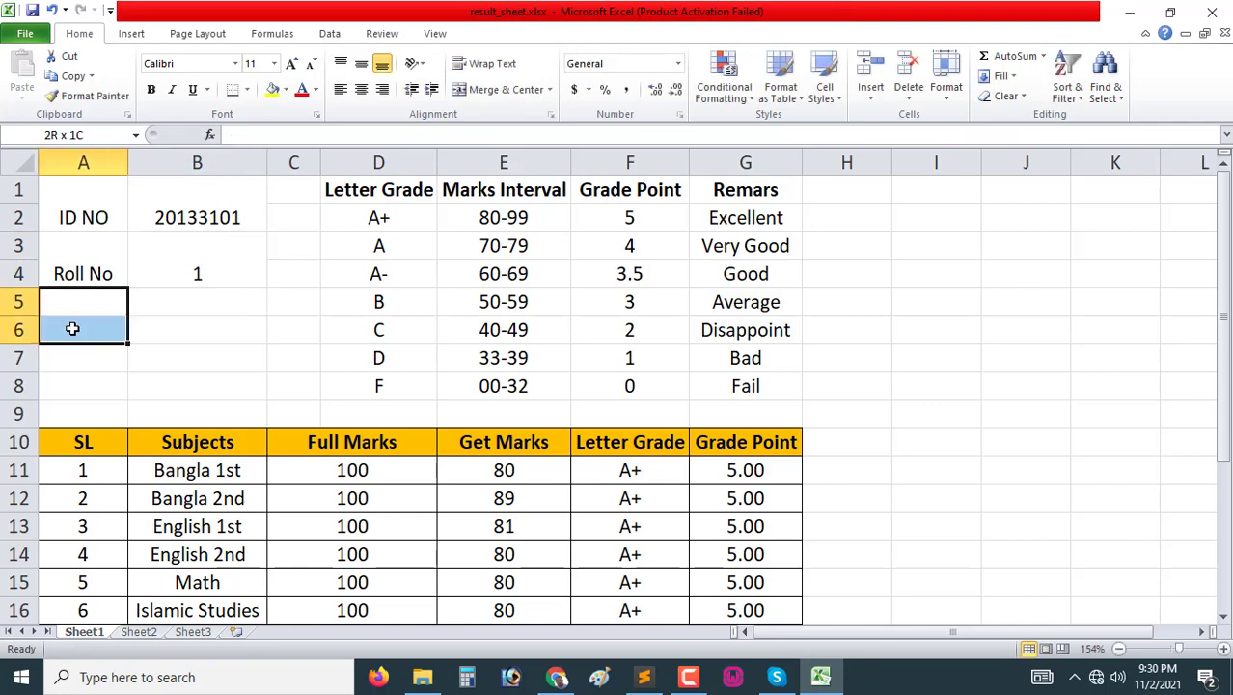
pyautogui.click(494, 92)
pyautogui.hotkey('ctrl', 'z')
pyautogui.click(253, 322)
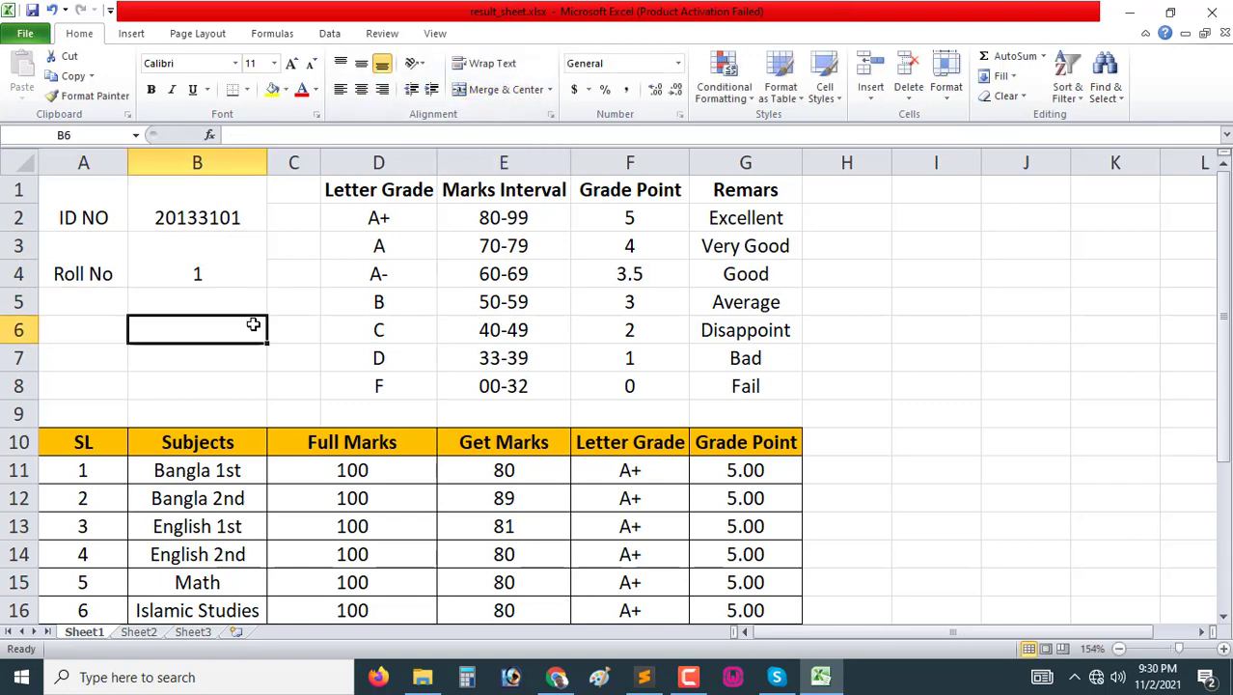
pyautogui.click(104, 318)
pyautogui.moveTo(103, 312); pyautogui.dragTo(100, 323)
pyautogui.click(468, 89)
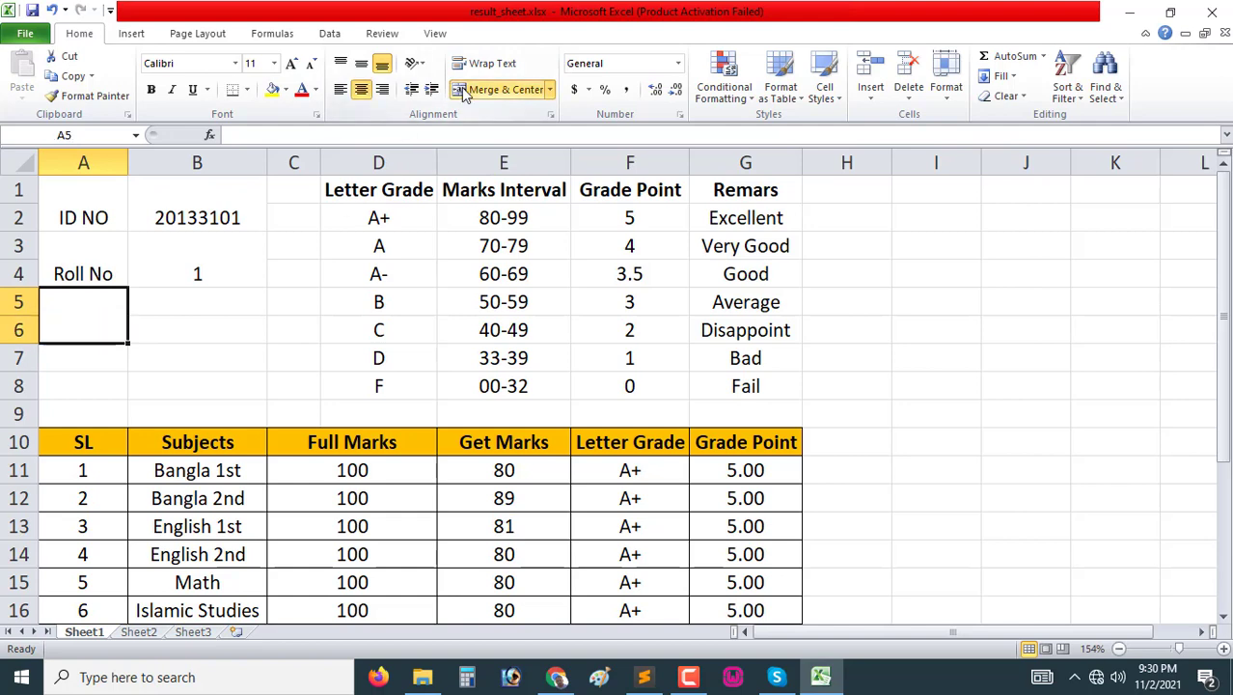
pyautogui.click(173, 319)
pyautogui.click(74, 318)
pyautogui.write('Name')
# Step: Merge B5:B6 and enter the student's name
pyautogui.moveTo(196, 300); pyautogui.dragTo(198, 321)
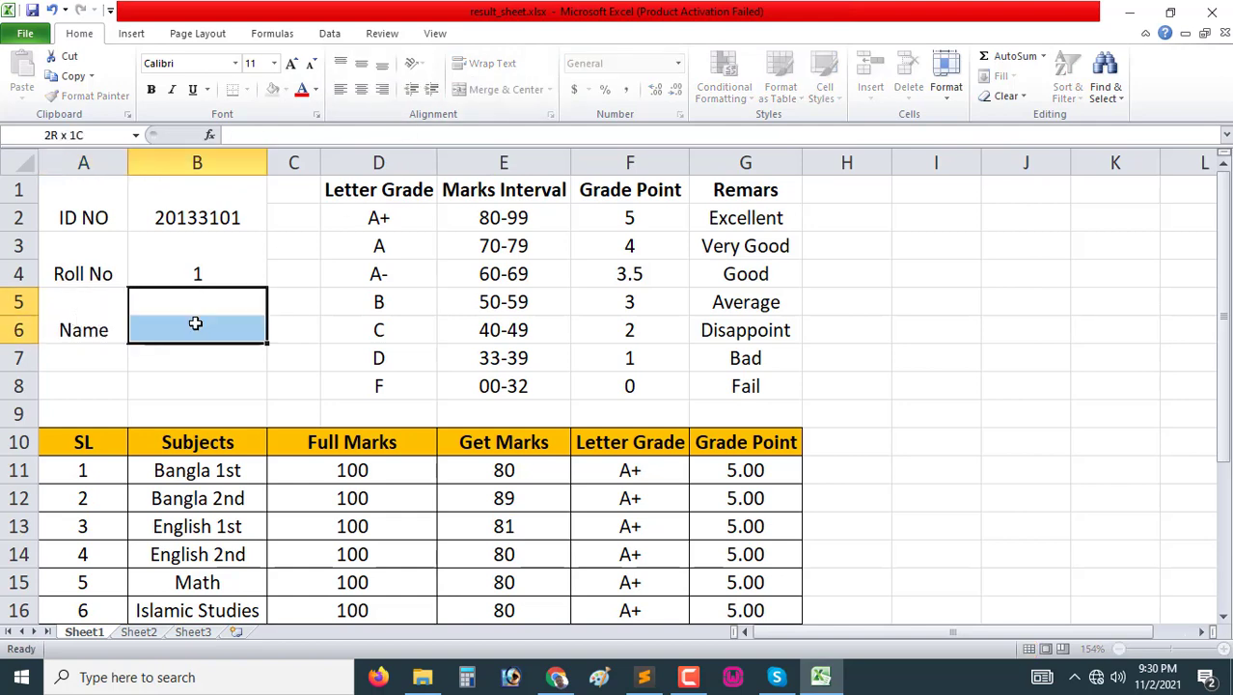
pyautogui.click(495, 90)
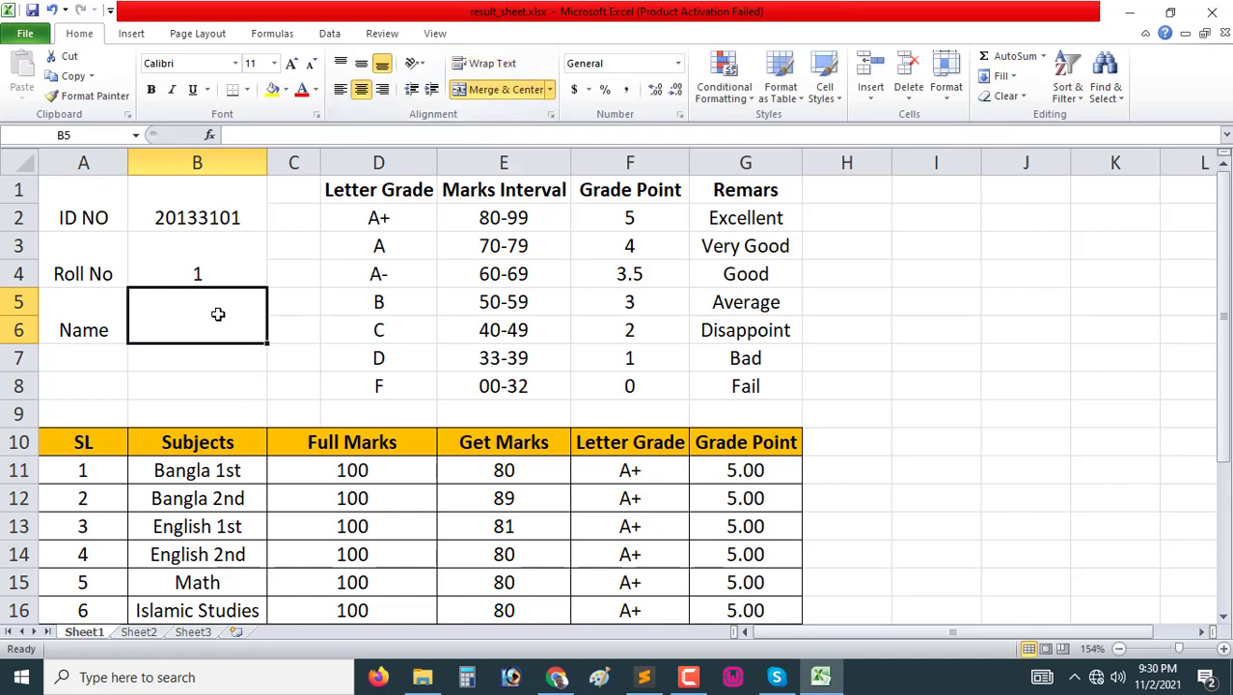
pyautogui.press('Return')
pyautogui.click(184, 312)
pyautogui.write('Ms')
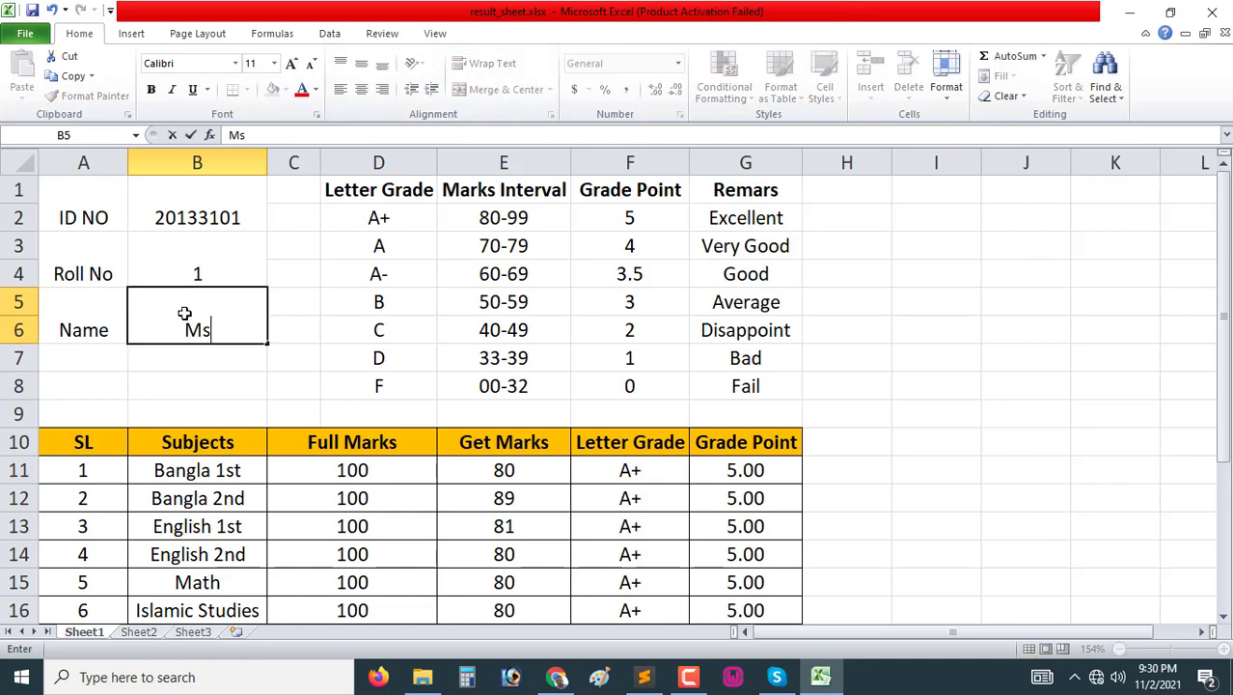
pyautogui.write('t. A')
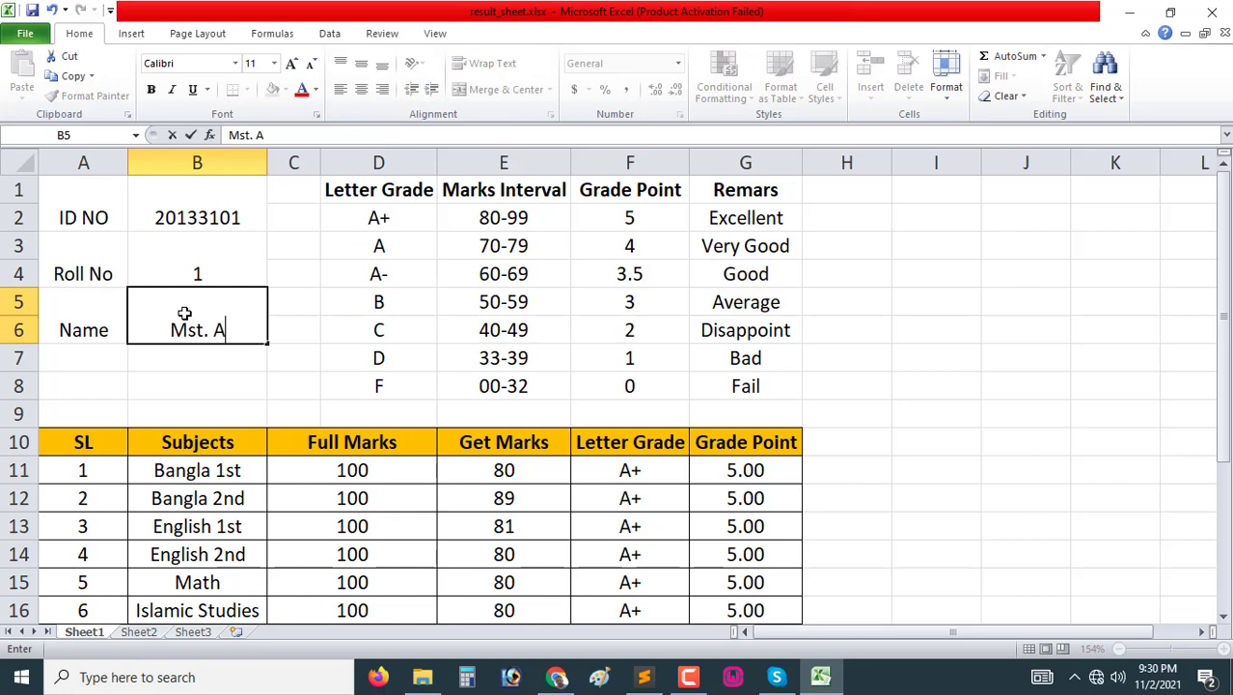
pyautogui.write('fia')
pyautogui.press('Return')
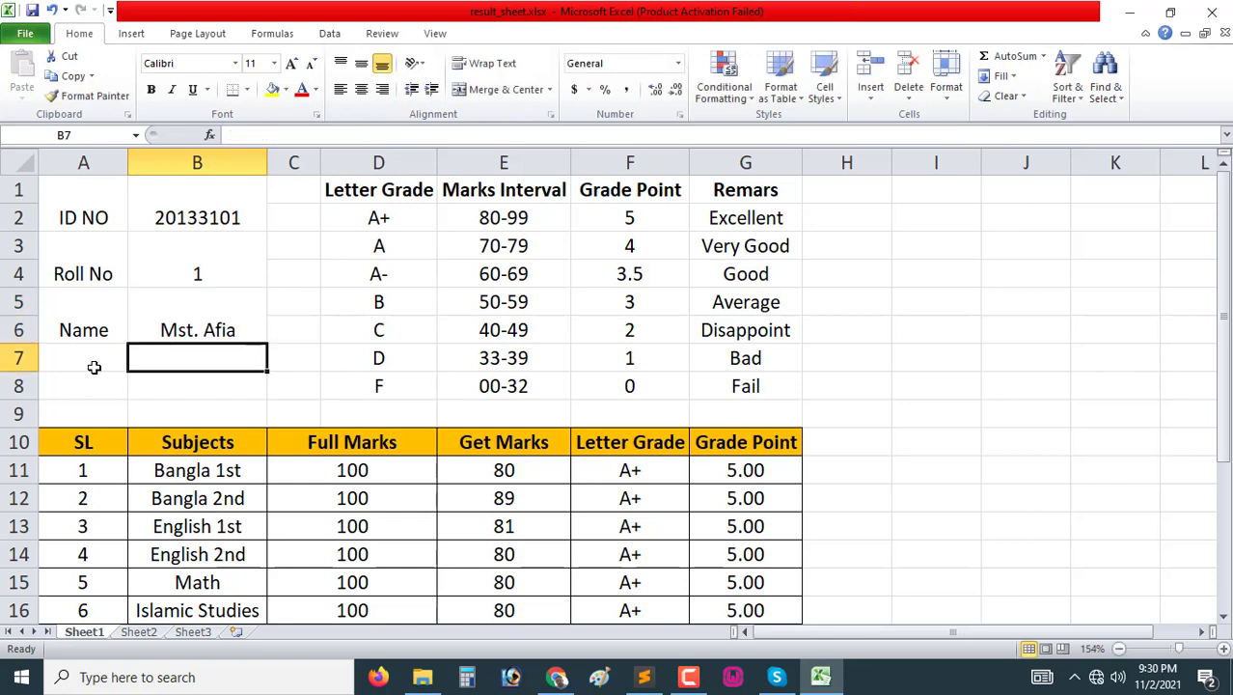
# Step: Merge A7:A8 and label it Class
pyautogui.moveTo(87, 357); pyautogui.dragTo(87, 384)
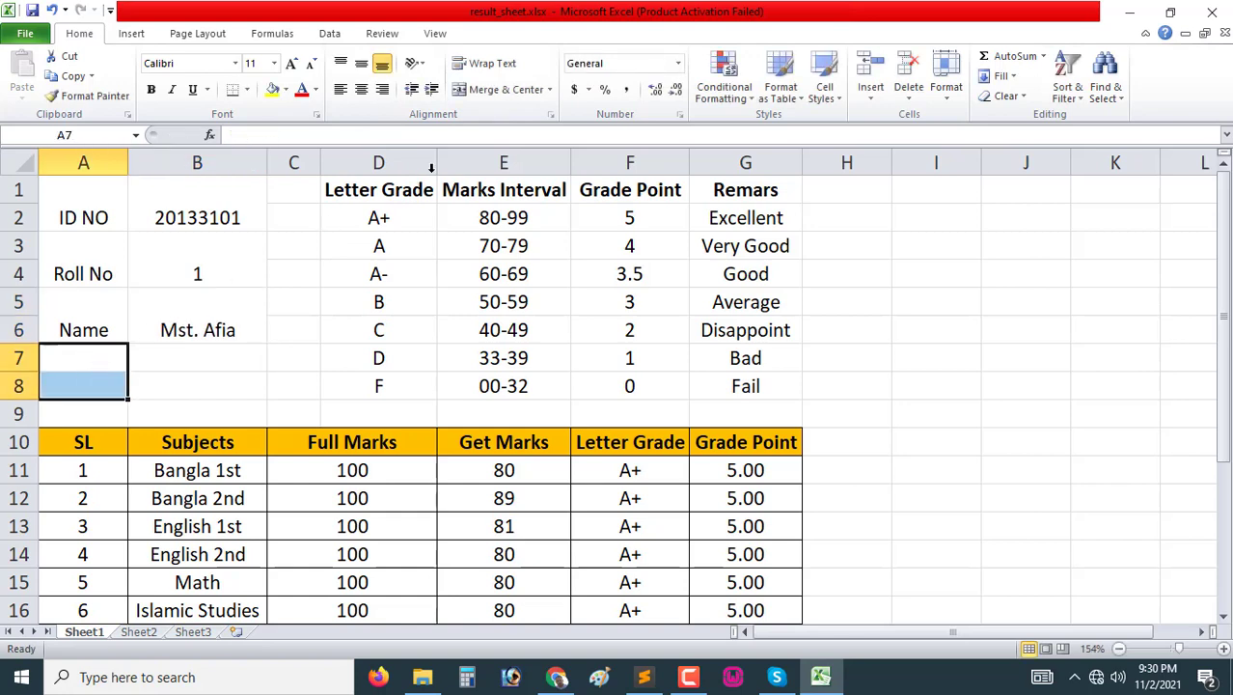
pyautogui.click(483, 94)
pyautogui.click(484, 94)
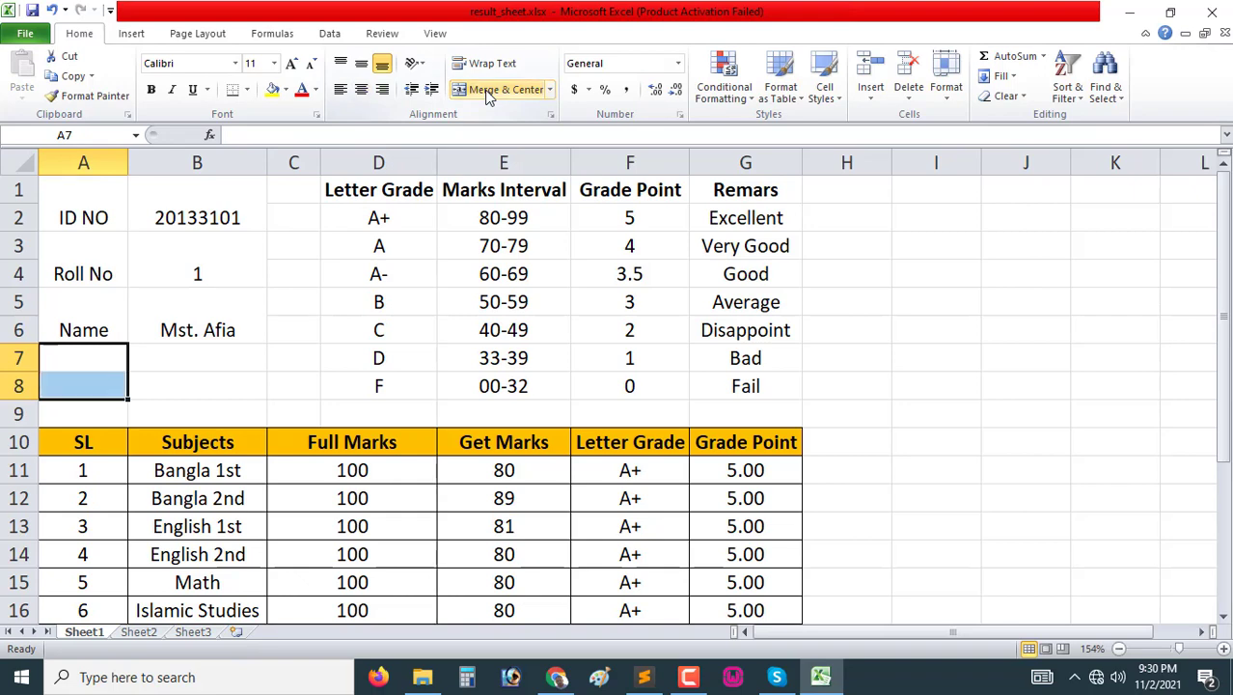
pyautogui.click(484, 94)
pyautogui.click(211, 368)
pyautogui.click(100, 366)
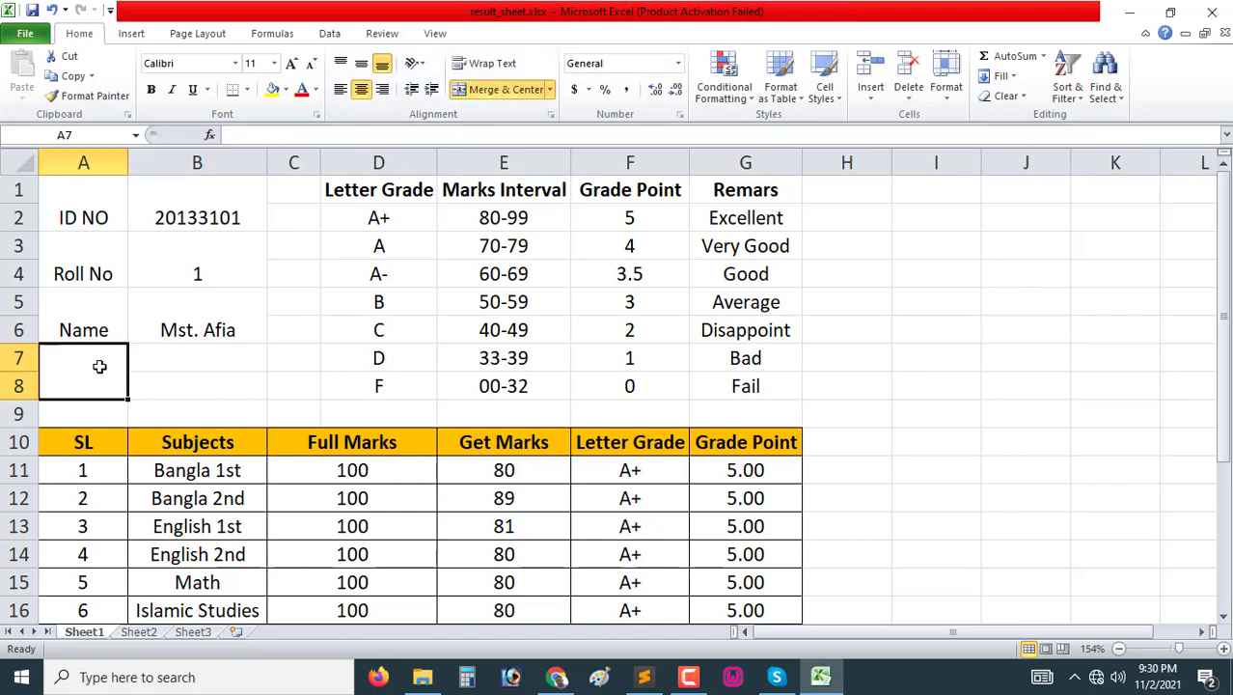
pyautogui.write('Class')
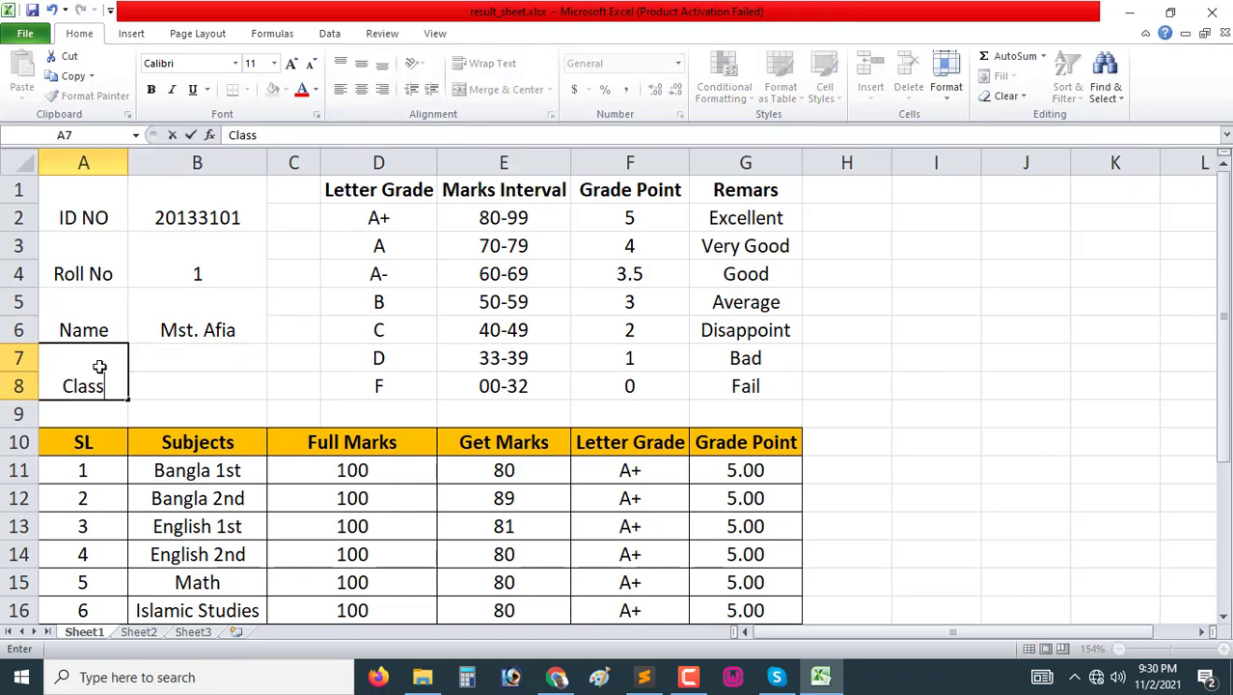
pyautogui.press('Return')
# Step: Merge B7:B8 with the class value Six
pyautogui.moveTo(201, 353); pyautogui.dragTo(201, 381)
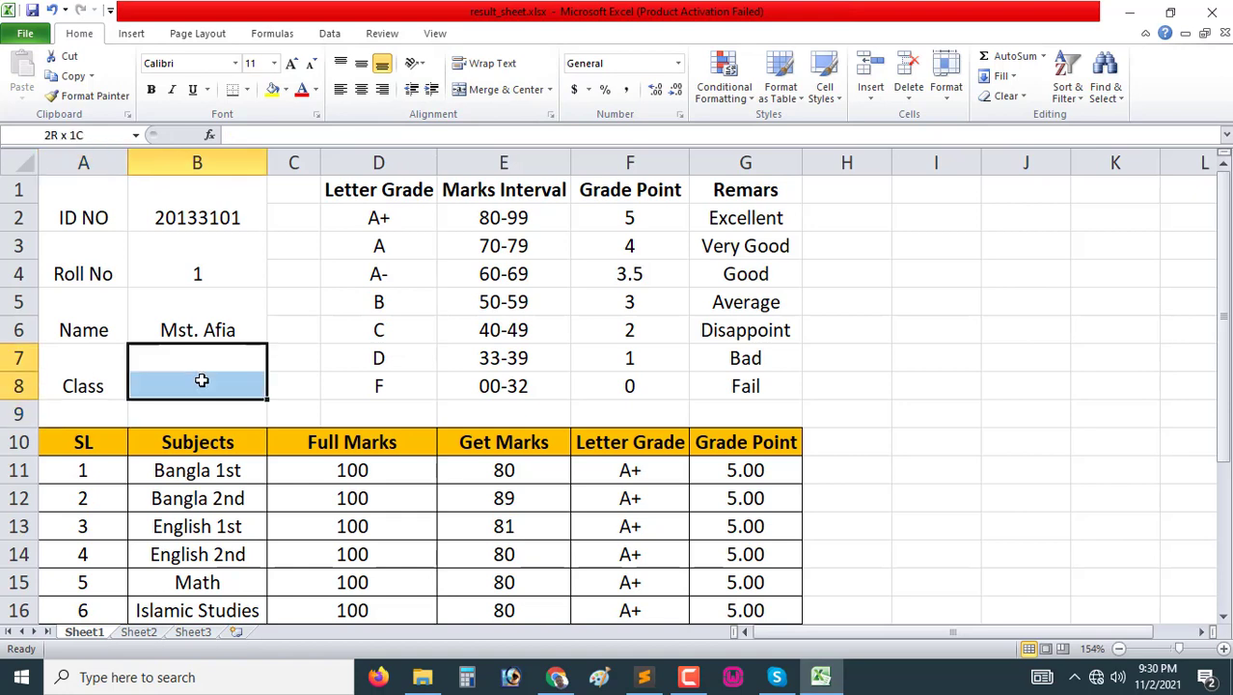
pyautogui.click(513, 88)
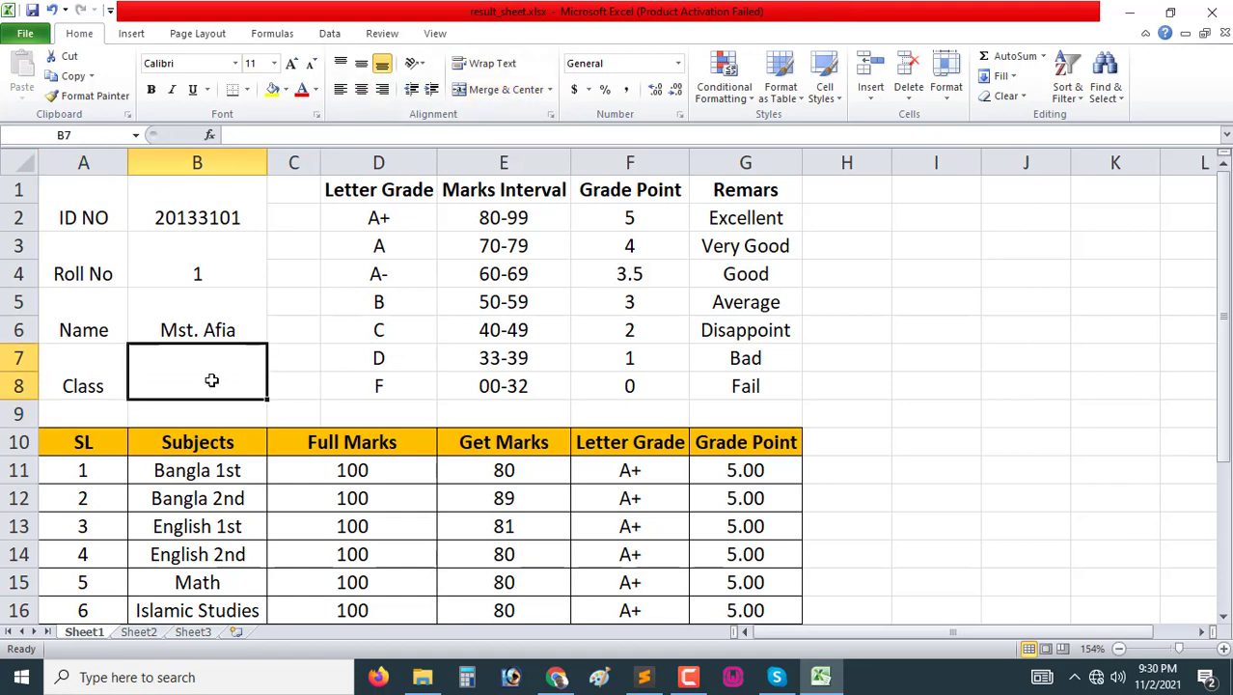
pyautogui.write('Six')
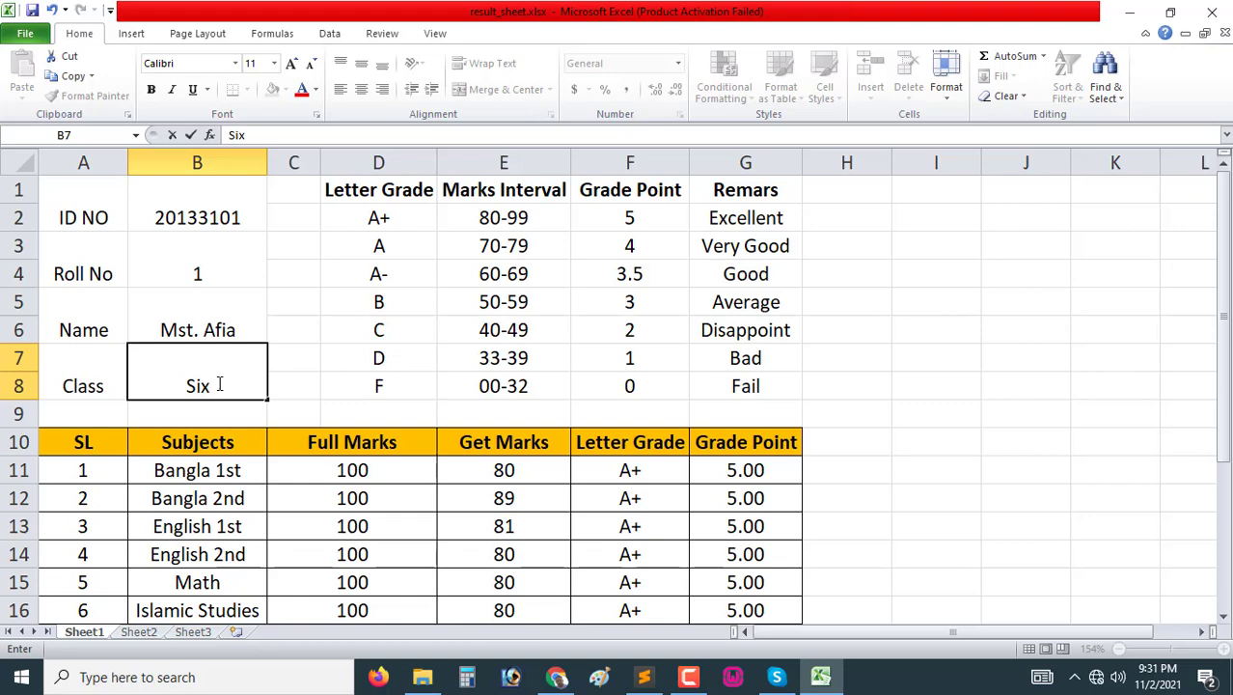
pyautogui.click(279, 386)
pyautogui.moveTo(91, 201); pyautogui.dragTo(197, 384)
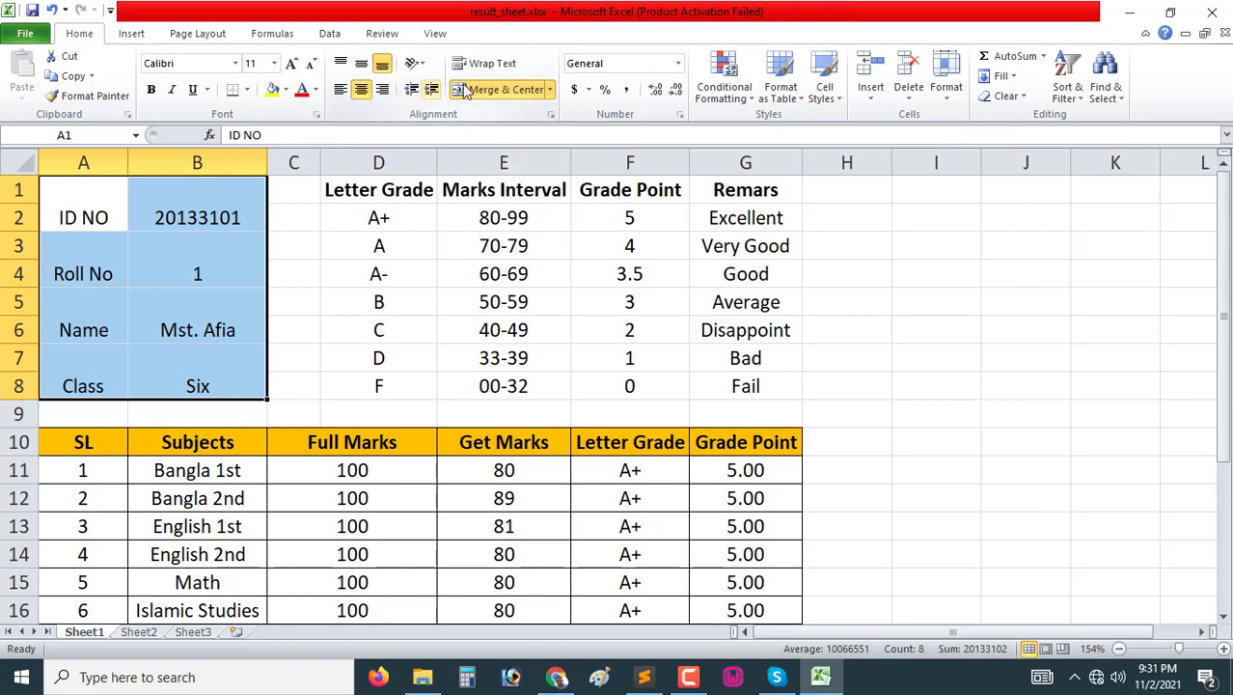
# Step: Centre the details block vertically and apply All Borders to A1:B8
pyautogui.click(361, 63)
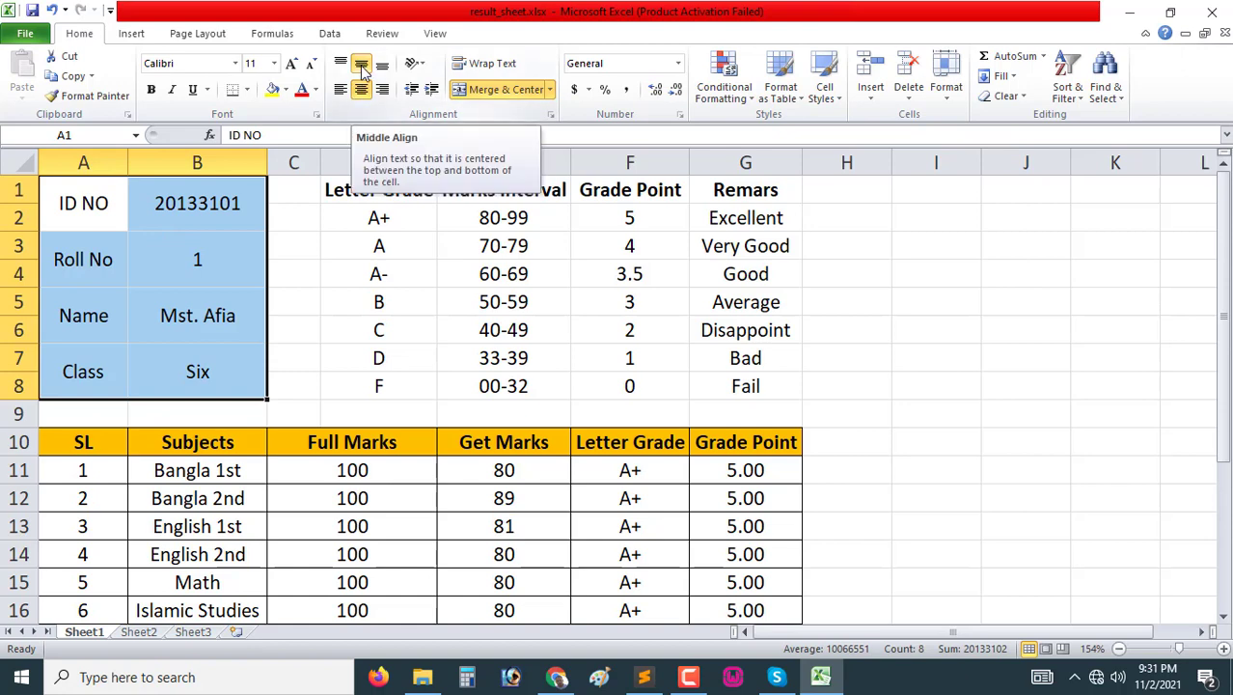
pyautogui.click(278, 299)
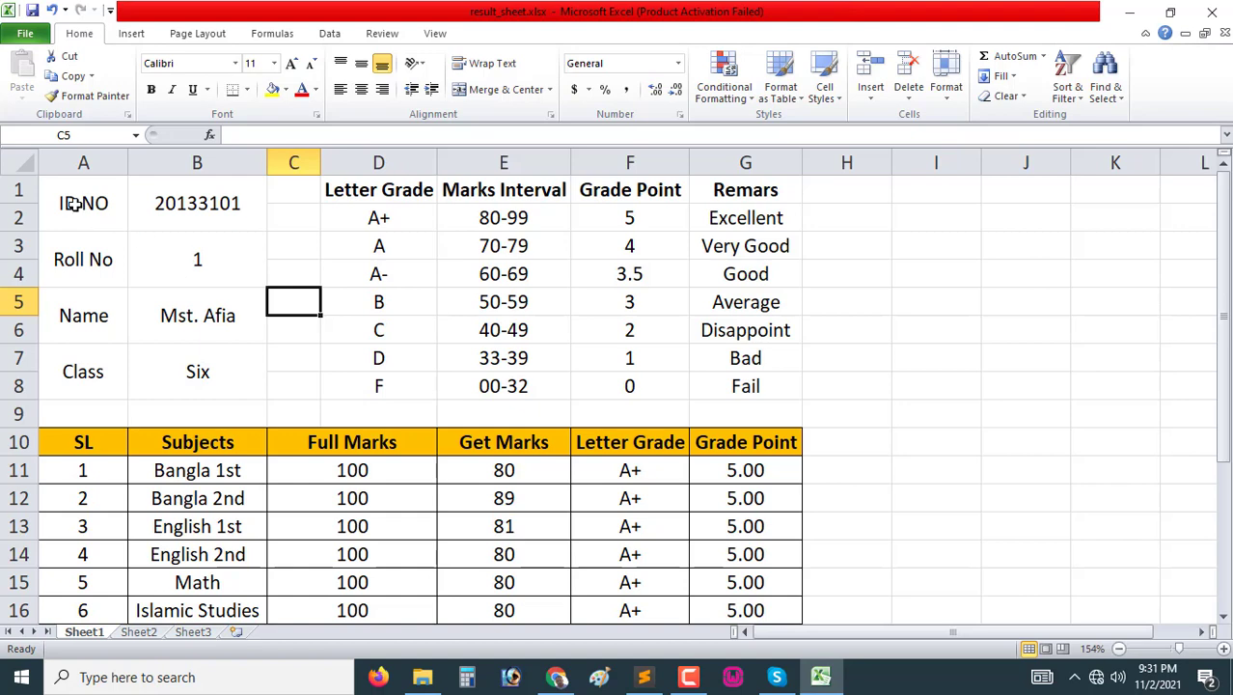
pyautogui.moveTo(70, 200)
pyautogui.mouseDown()
pyautogui.moveTo(177, 302)
pyautogui.moveTo(170, 361)
pyautogui.mouseUp()
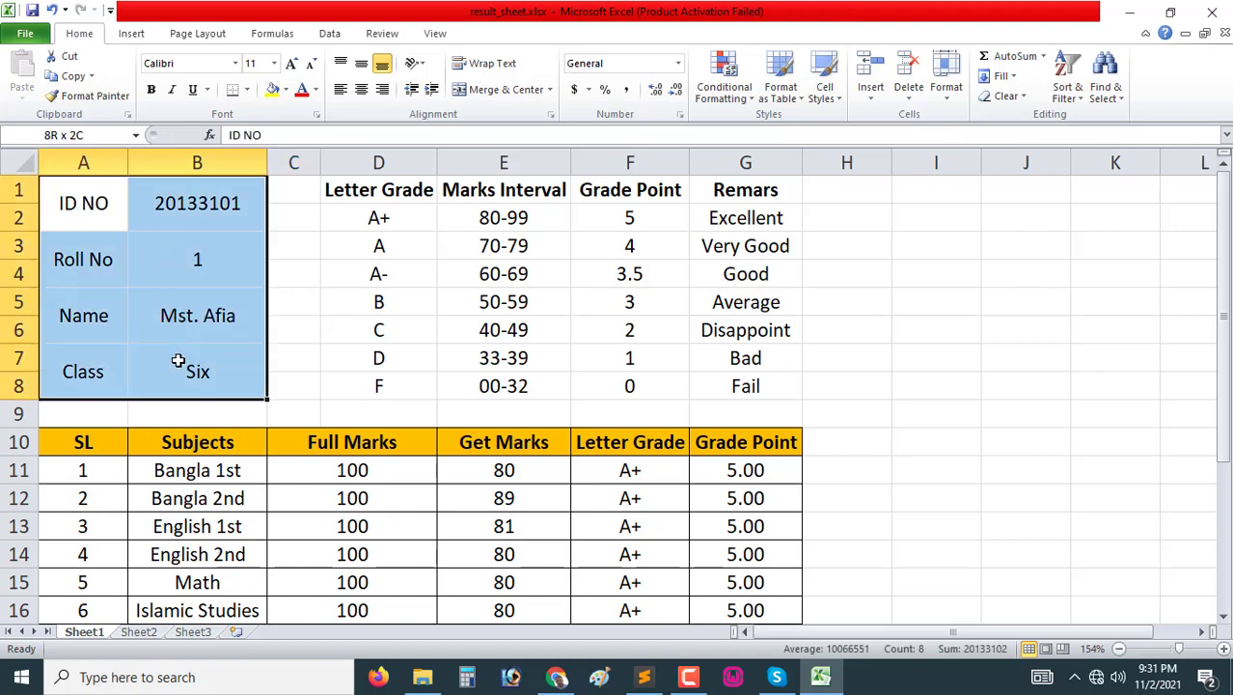
pyautogui.click(247, 89)
pyautogui.click(277, 234)
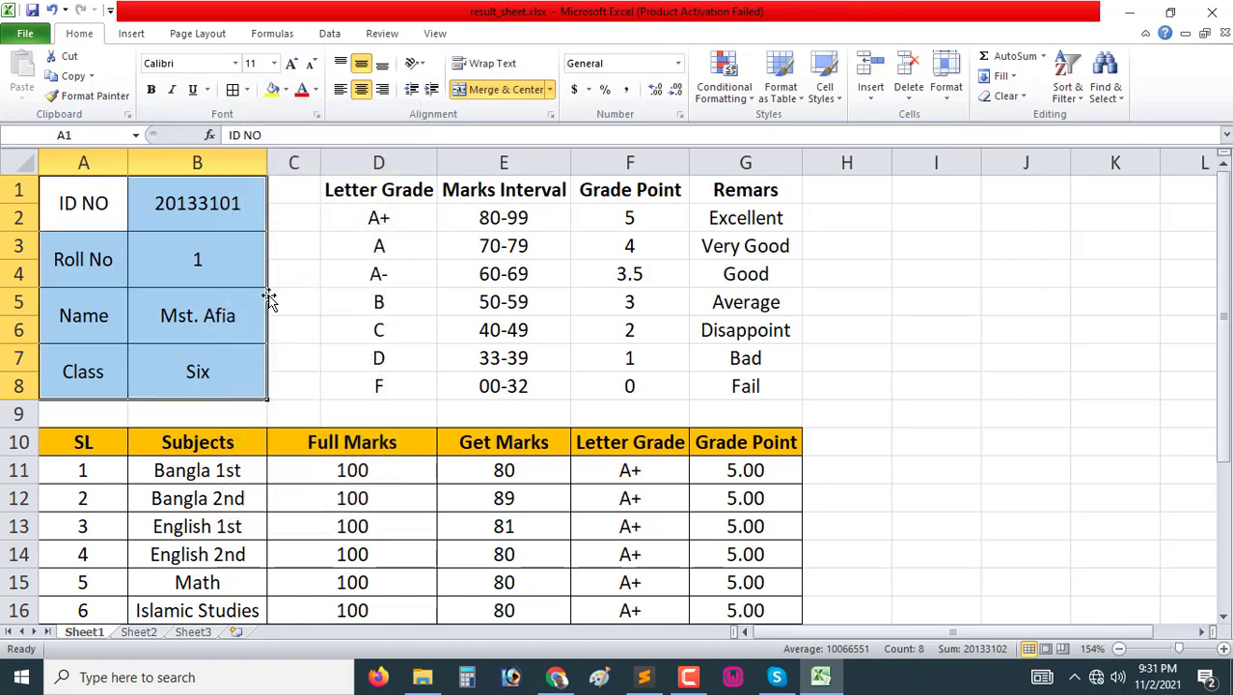
pyautogui.click(298, 324)
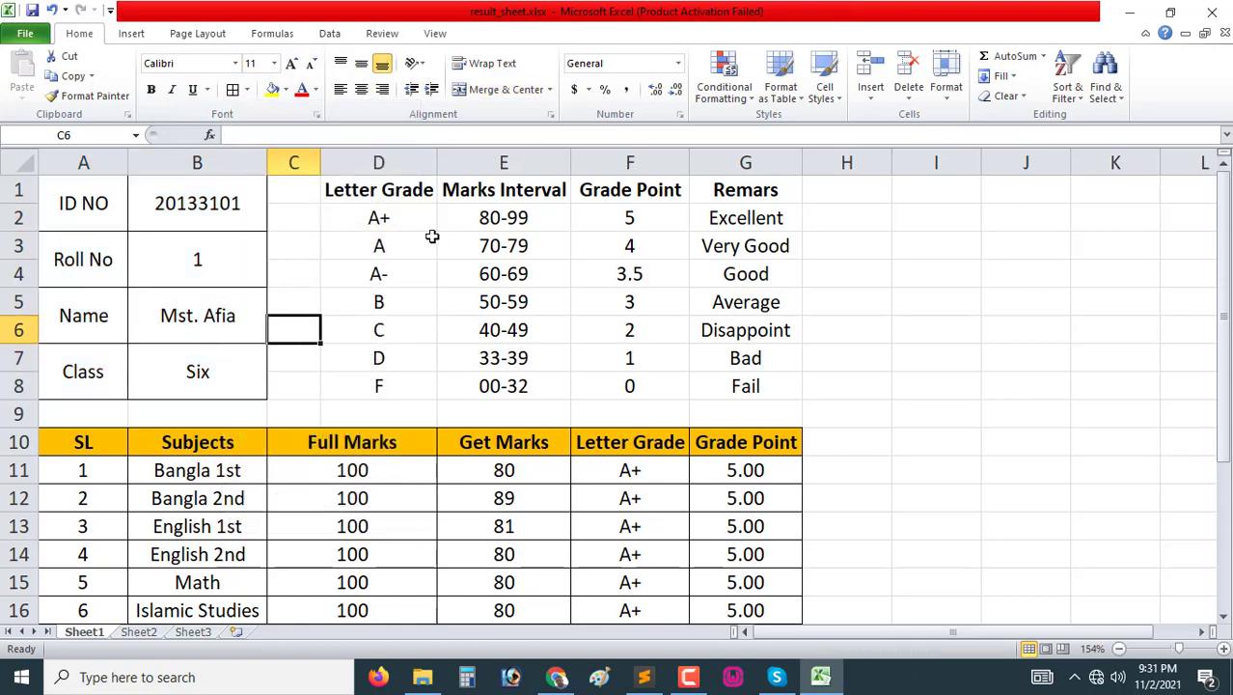
pyautogui.moveTo(352, 187)
pyautogui.mouseDown()
pyautogui.moveTo(672, 362)
pyautogui.moveTo(735, 381)
pyautogui.mouseUp()
# Step: Apply All Borders to the grading table D1:G8
pyautogui.click(232, 90)
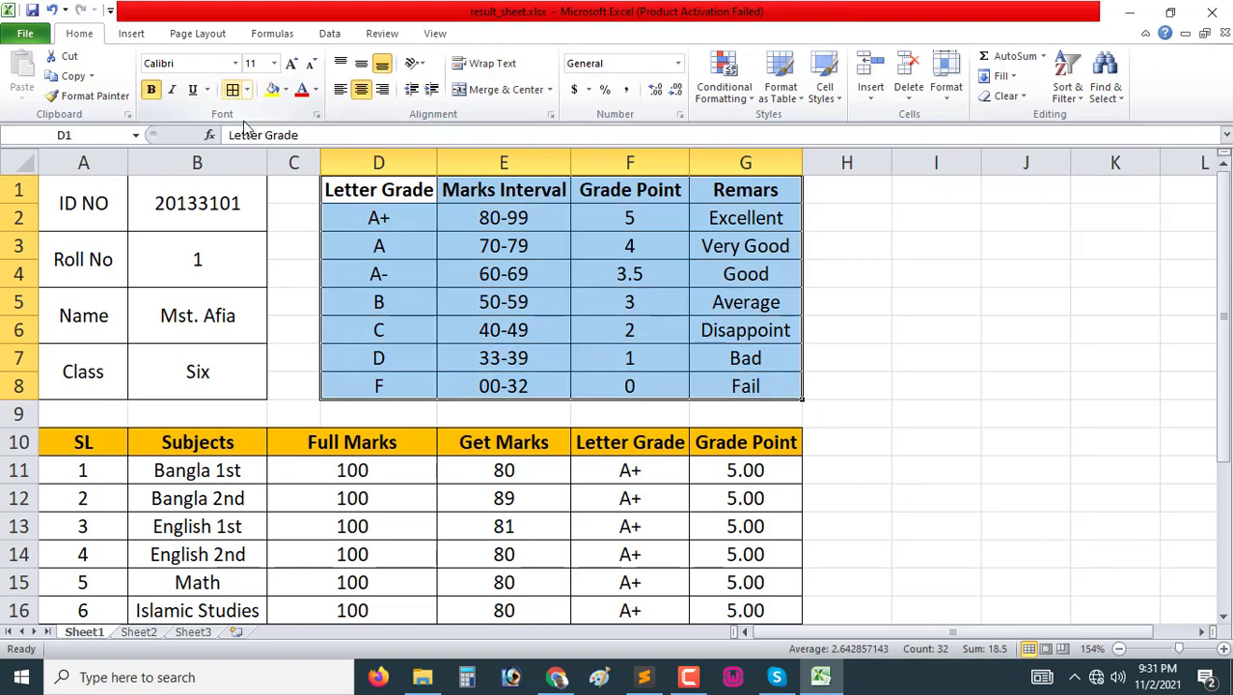
pyautogui.click(710, 291)
pyautogui.scroll(-2, 687, 364)
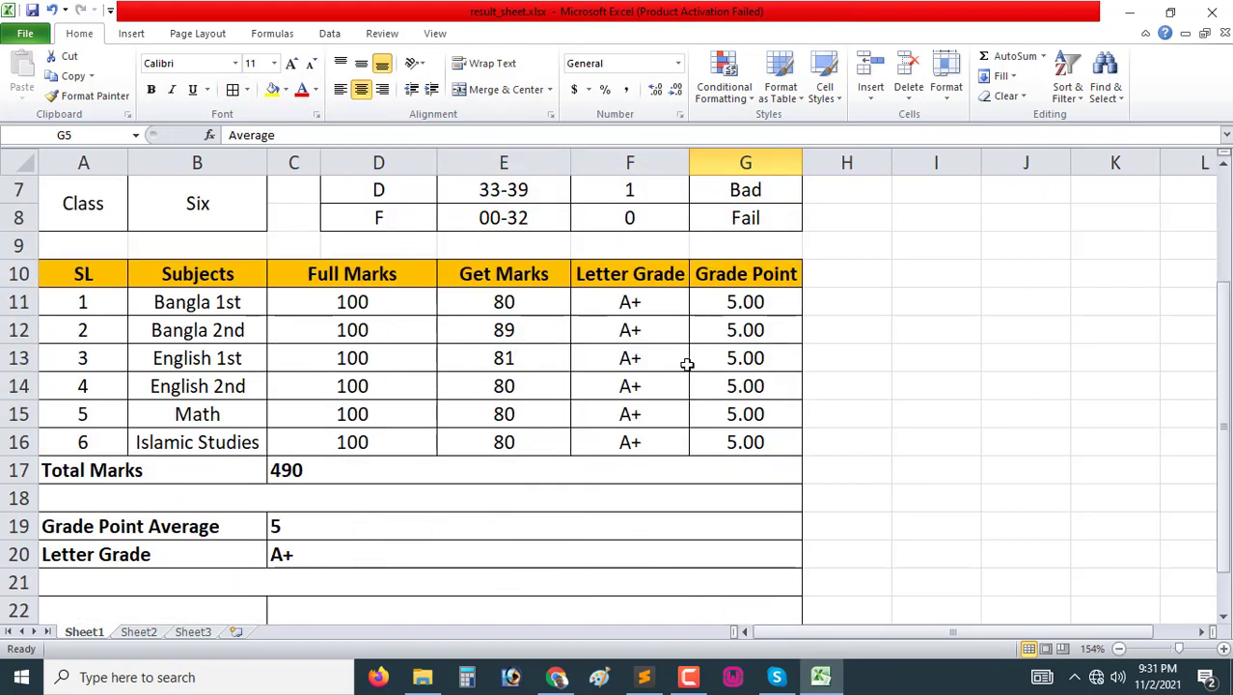
pyautogui.scroll(-2, 687, 364)
pyautogui.scroll(1, 687, 364)
pyautogui.scroll(3, 605, 401)
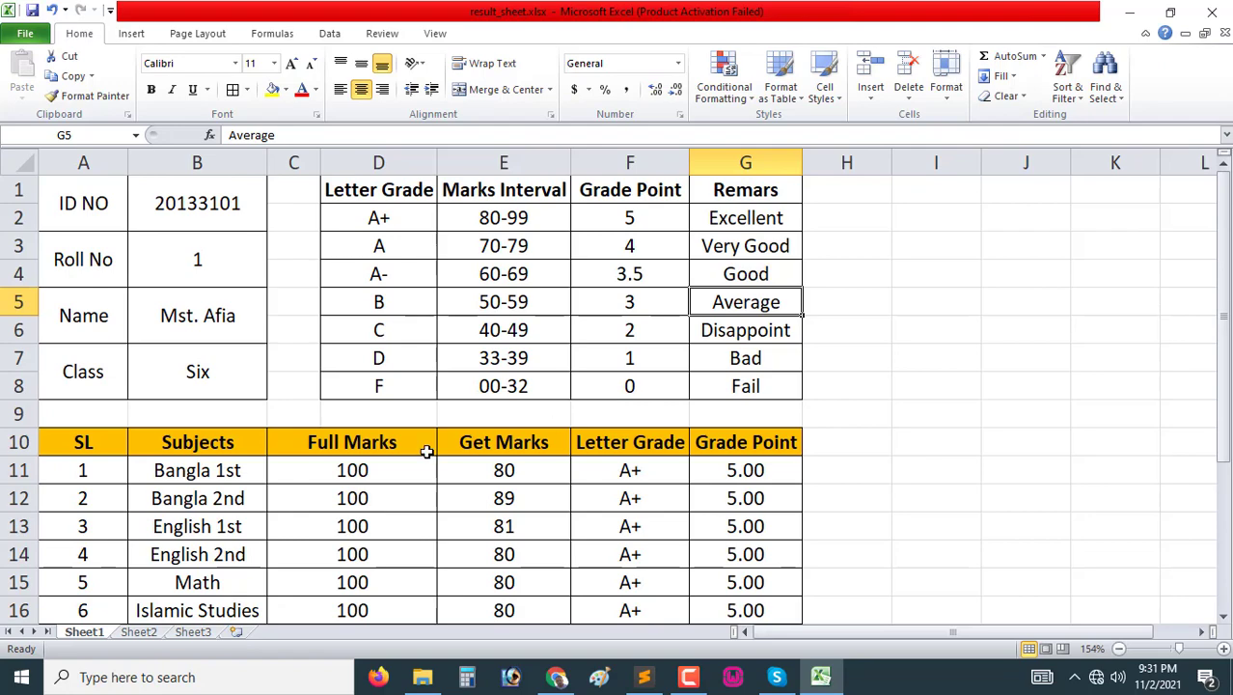
pyautogui.scroll(-5, 319, 447)
pyautogui.scroll(-1, 319, 446)
pyautogui.scroll(6, 537, 416)
# Step: Preview the sheet as a printed Letter page, then return to the worksheet
pyautogui.hotkey('ctrl', 'p')
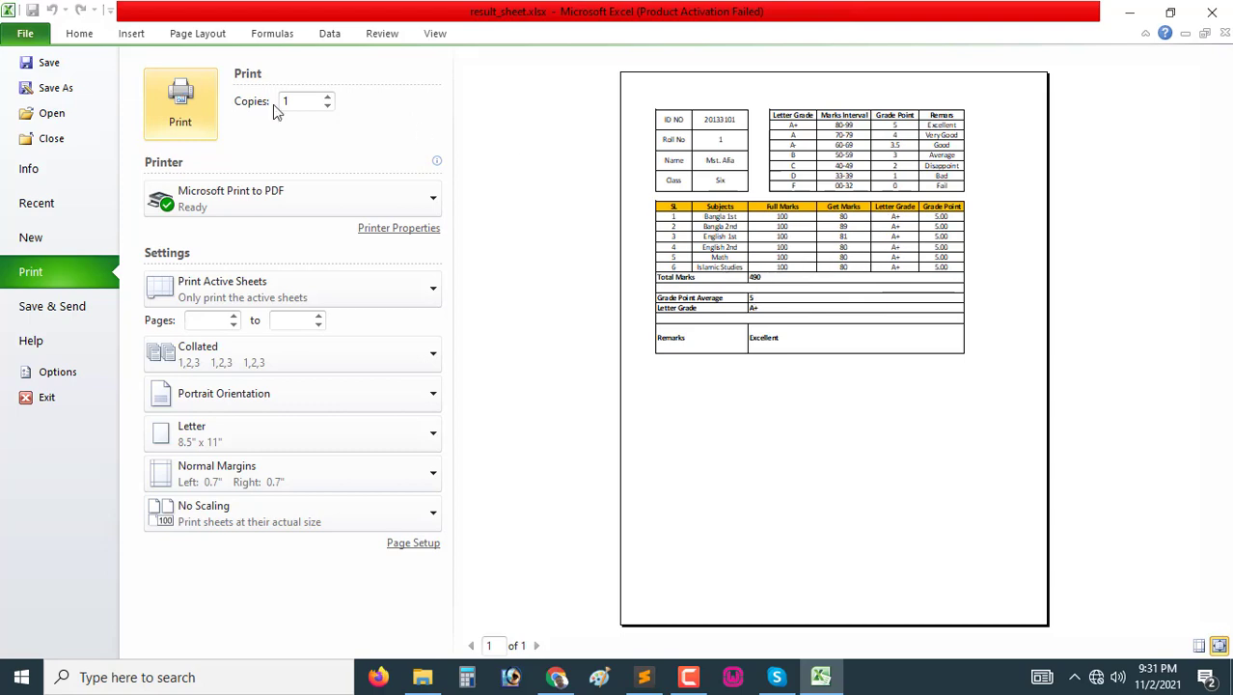
pyautogui.click(85, 37)
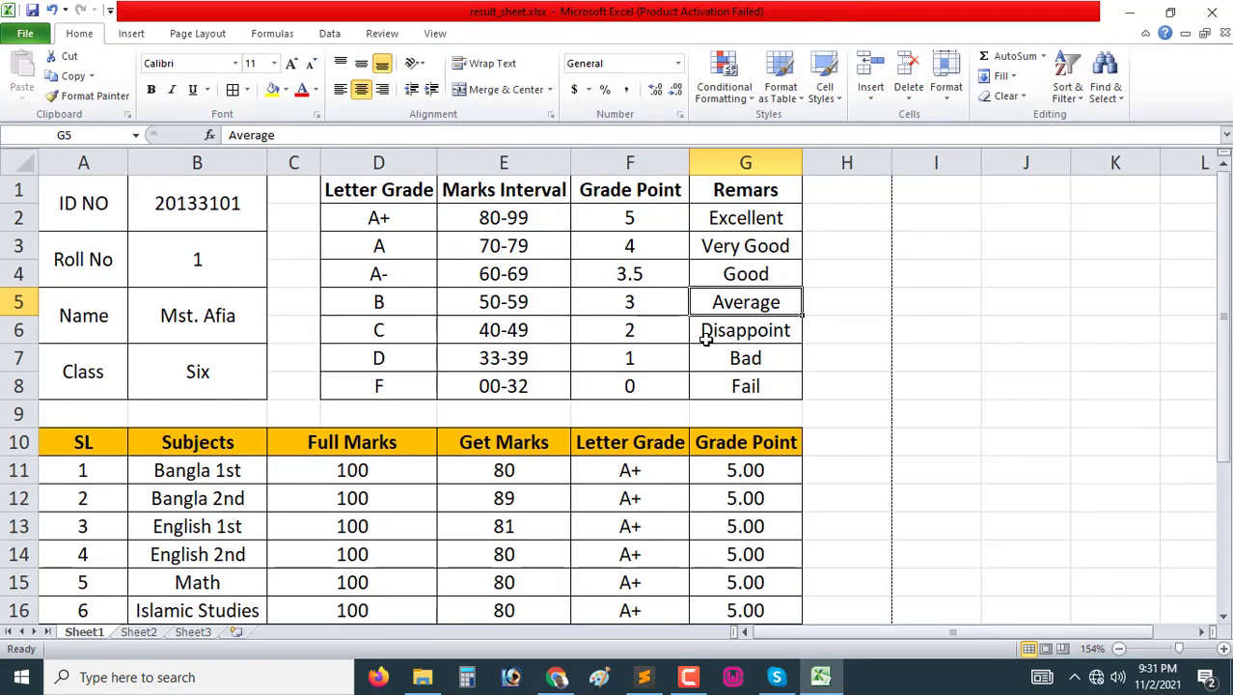
pyautogui.scroll(-3, 706, 338)
pyautogui.scroll(-1, 627, 309)
pyautogui.scroll(4, 589, 290)
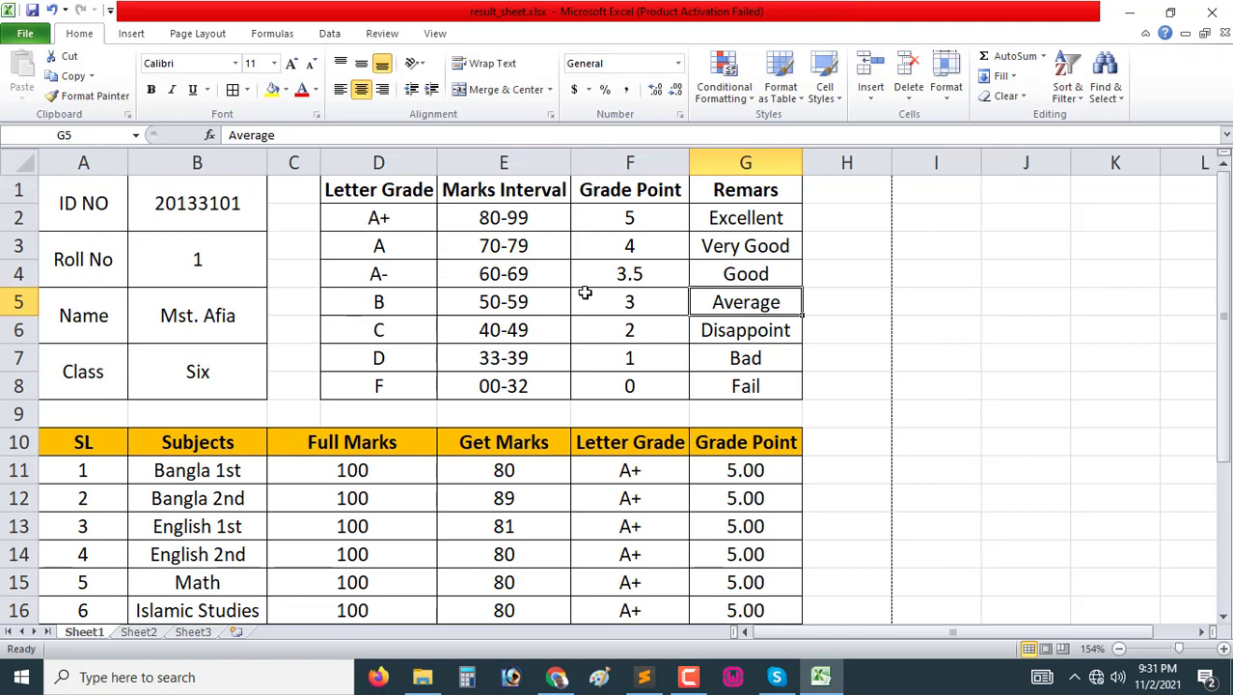
# Step: Raise the font of the whole sheet, ID NO through Remarks, from 11 to 14 points
pyautogui.moveTo(85, 185)
pyautogui.mouseDown()
pyautogui.moveTo(716, 353)
pyautogui.moveTo(697, 610)
pyautogui.mouseUp()
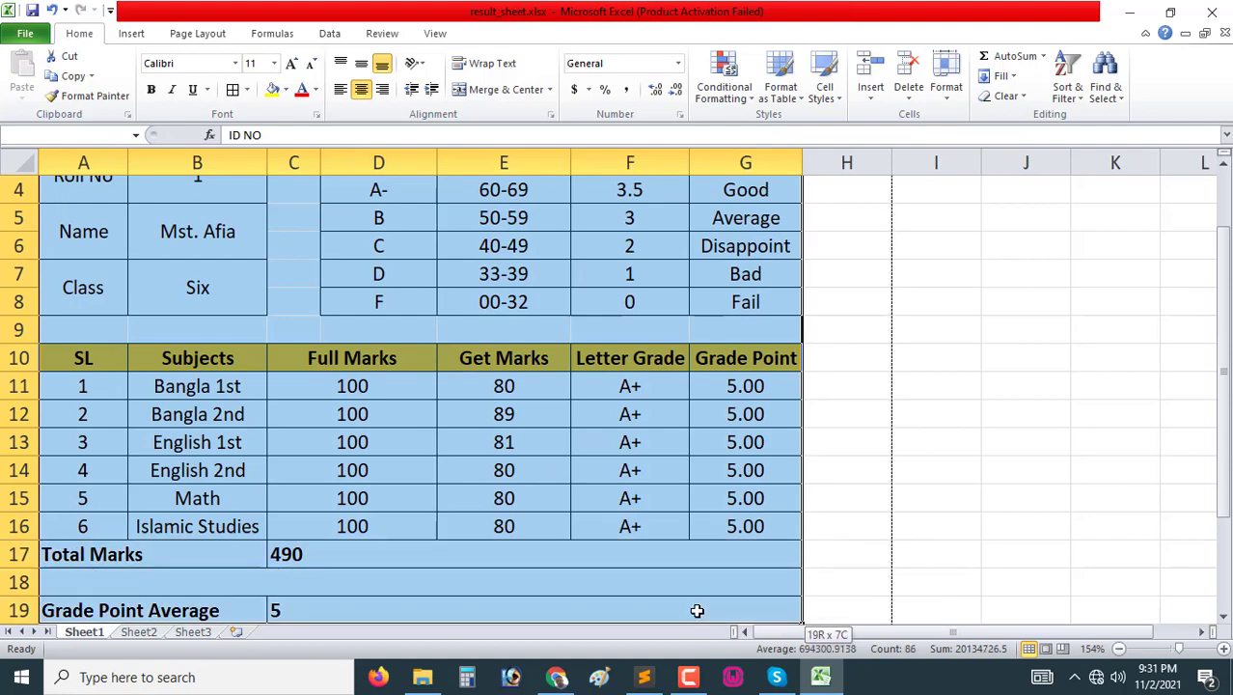
pyautogui.scroll(-2, 861, 477)
pyautogui.click(616, 562)
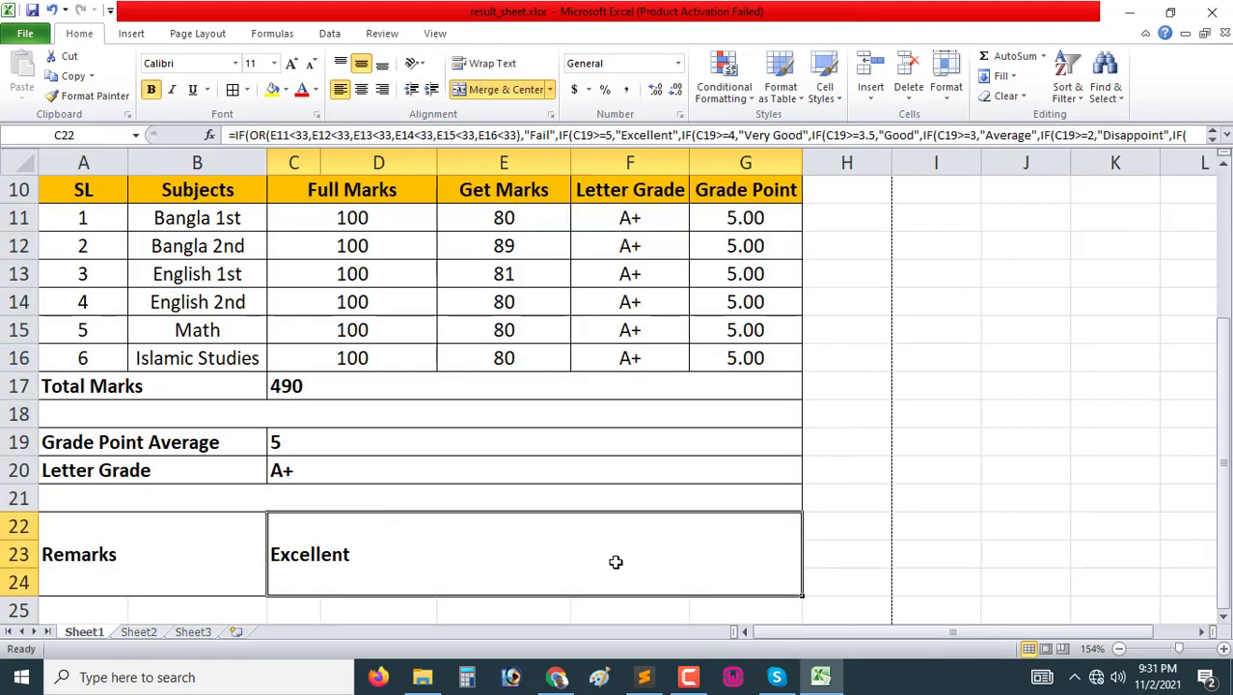
pyautogui.scroll(3, 354, 370)
pyautogui.moveTo(77, 191)
pyautogui.mouseDown()
pyautogui.moveTo(237, 208)
pyautogui.moveTo(660, 344)
pyautogui.moveTo(673, 616)
pyautogui.moveTo(758, 608)
pyautogui.moveTo(749, 636)
pyautogui.moveTo(744, 511)
pyautogui.mouseUp()
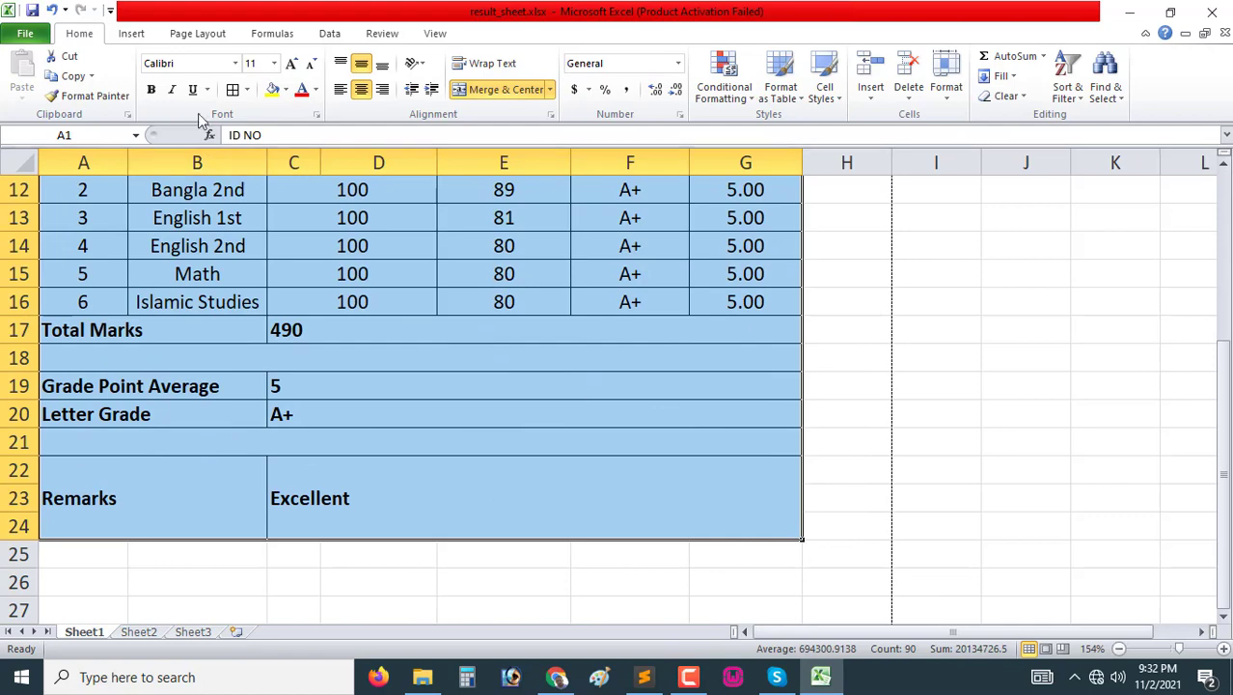
pyautogui.click(296, 64)
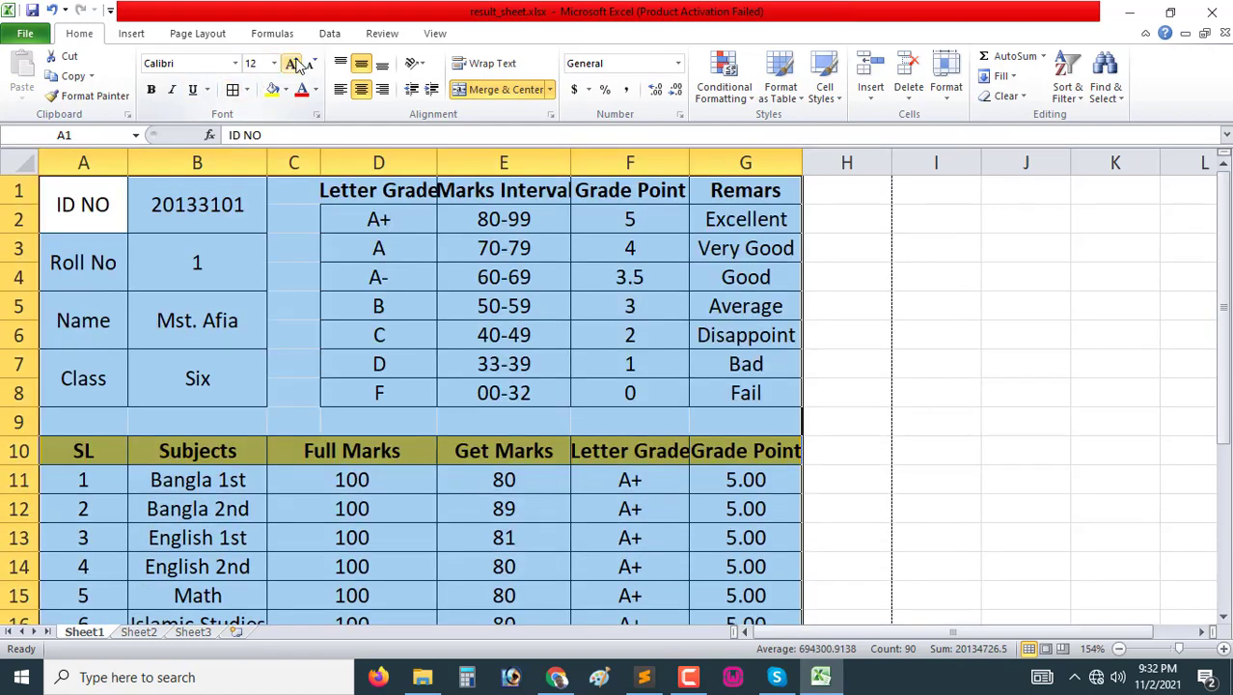
pyautogui.click(296, 64)
pyautogui.click(664, 307)
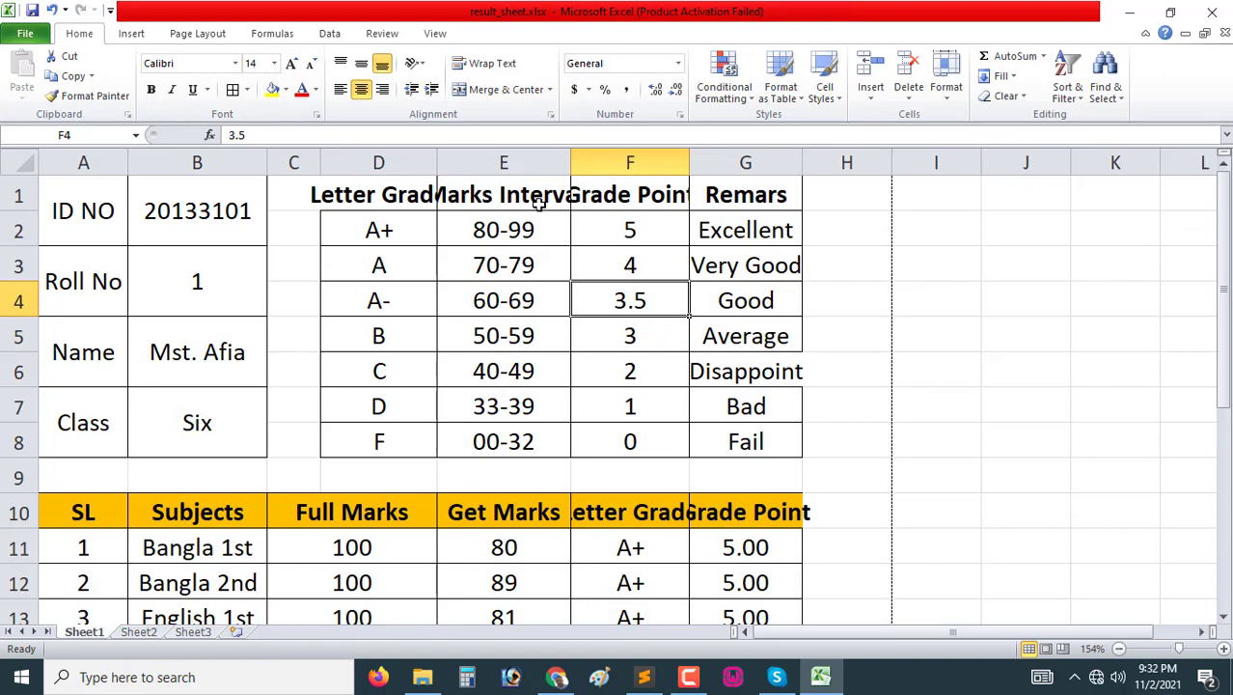
# Step: Set the page orientation to Landscape
pyautogui.click(198, 34)
pyautogui.click(188, 95)
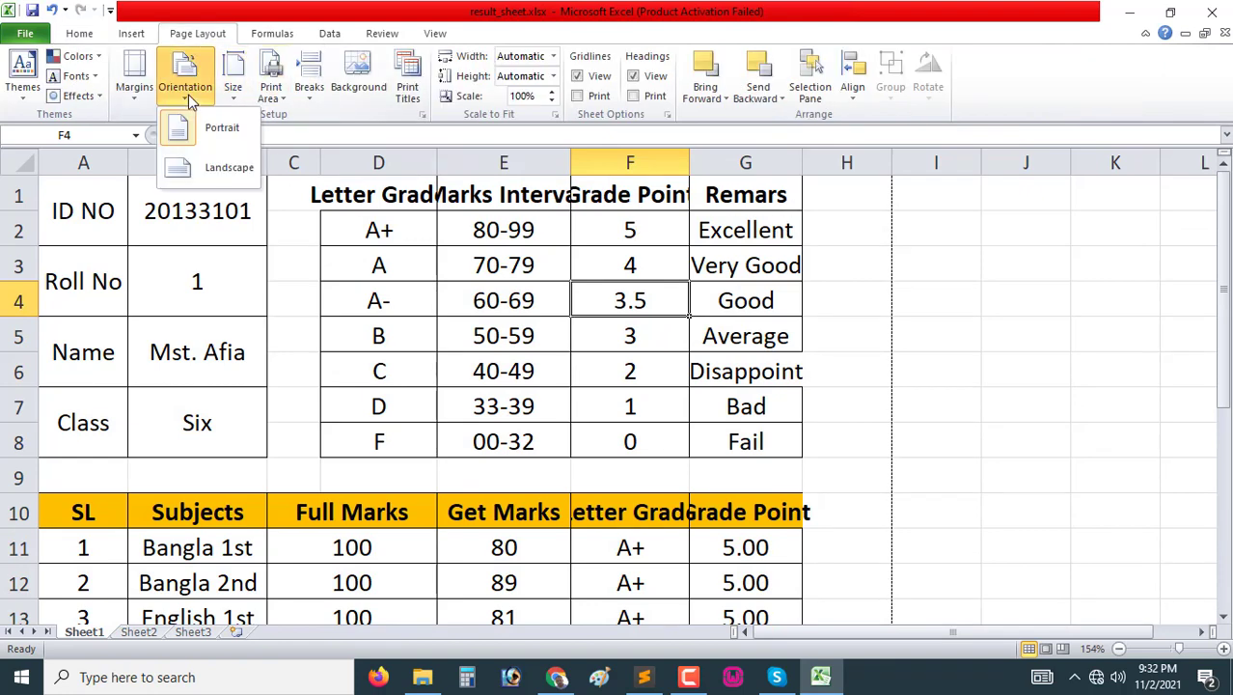
pyautogui.click(230, 174)
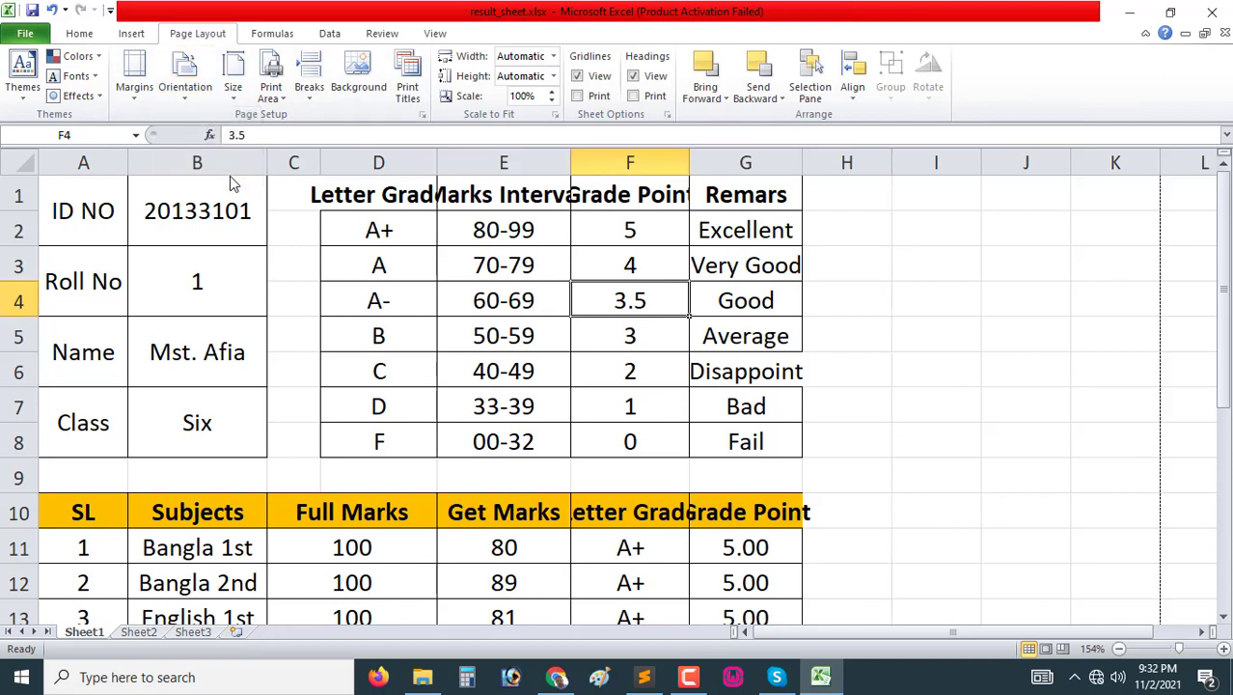
pyautogui.click(853, 256)
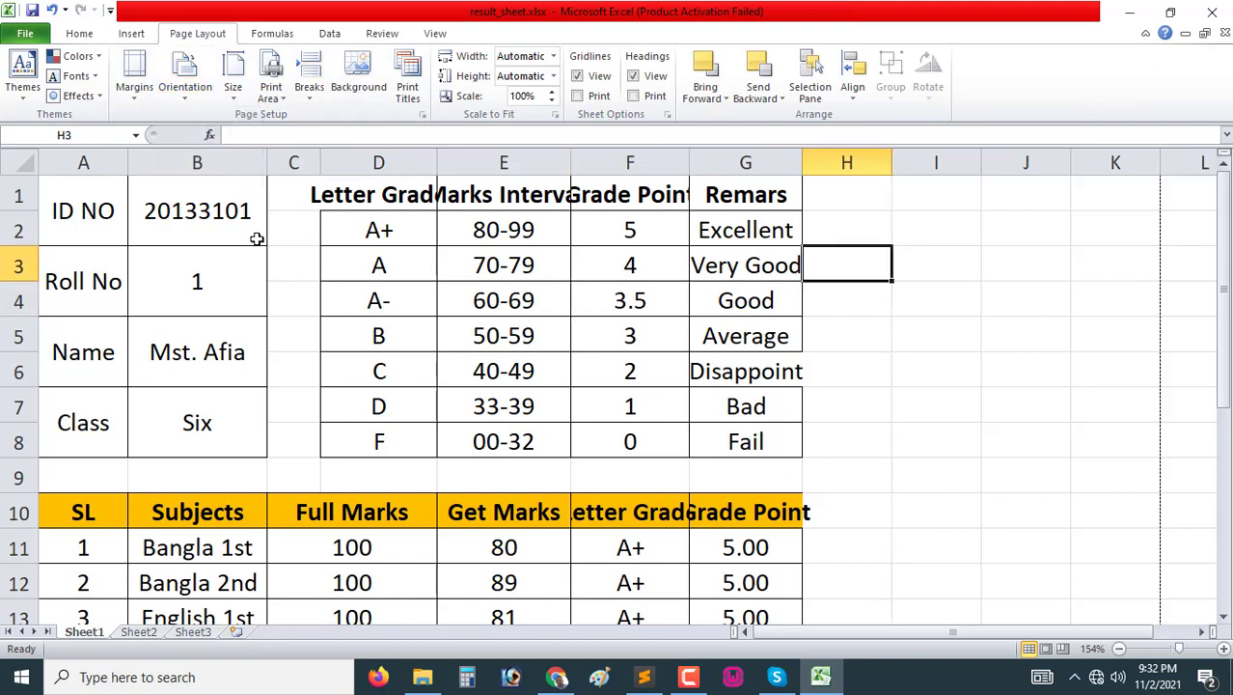
# Step: AutoFit columns D, E, F and G to the Letter Grade, Marks Interval and Grade Point headings
pyautogui.doubleClick(435, 157)
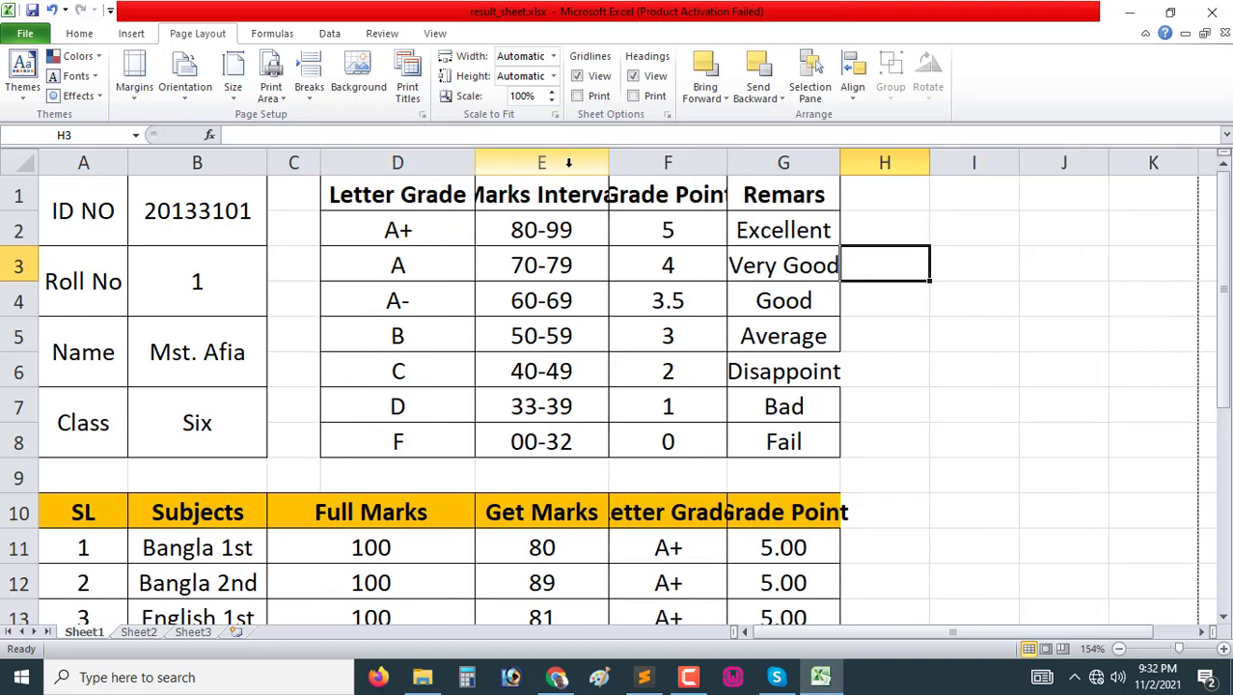
pyautogui.doubleClick(609, 157)
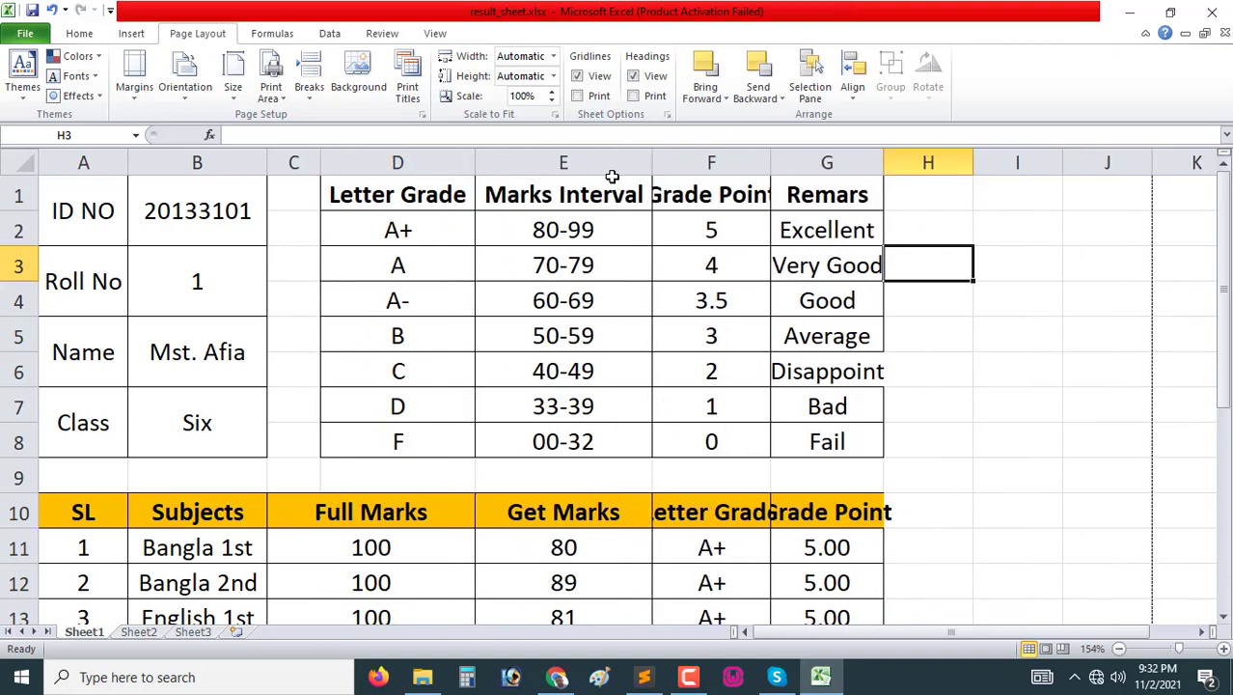
pyautogui.doubleClick(770, 160)
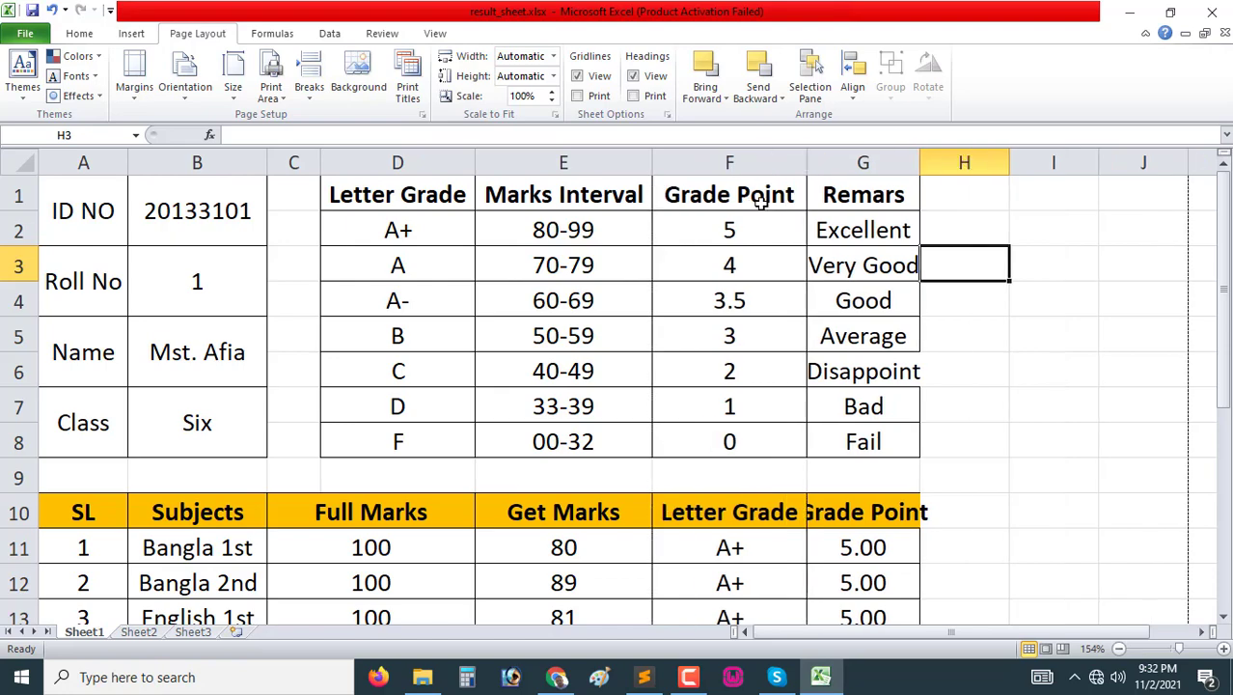
pyautogui.doubleClick(920, 162)
pyautogui.click(992, 367)
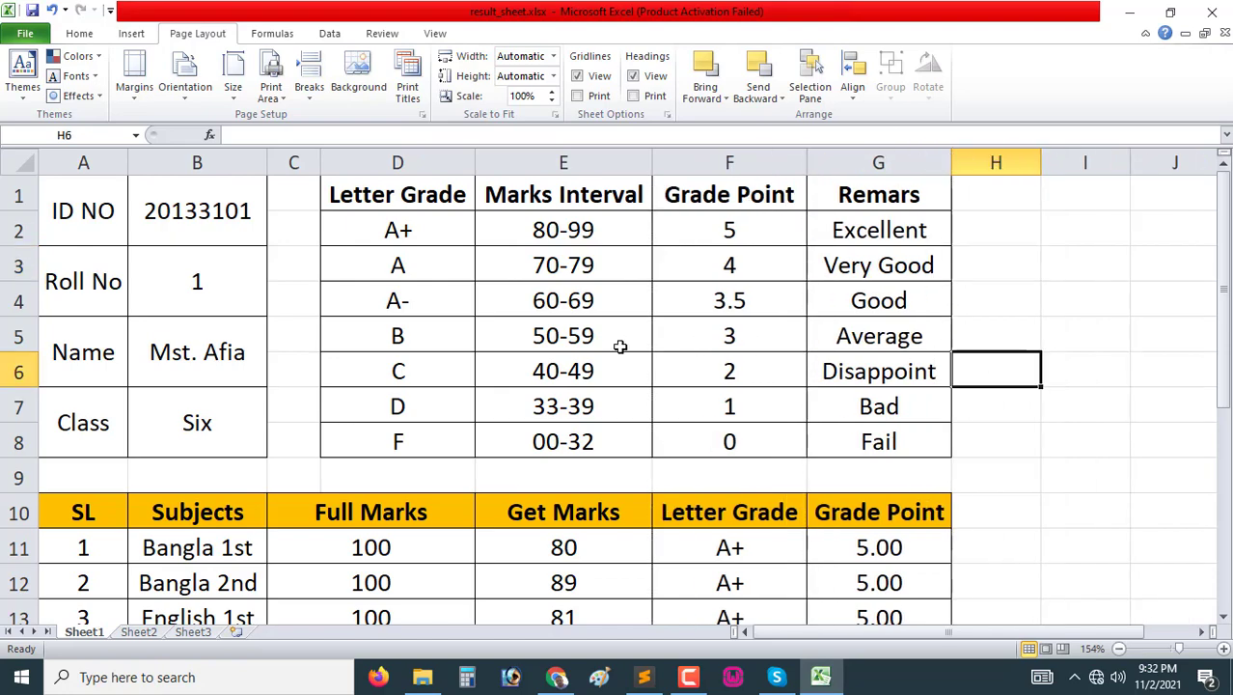
pyautogui.scroll(-1, 613, 346)
pyautogui.scroll(-1, 613, 347)
pyautogui.scroll(-2, 612, 346)
pyautogui.scroll(4, 609, 346)
# Step: AutoFit column B so every subject name fits, then check the sheet
pyautogui.doubleClick(267, 160)
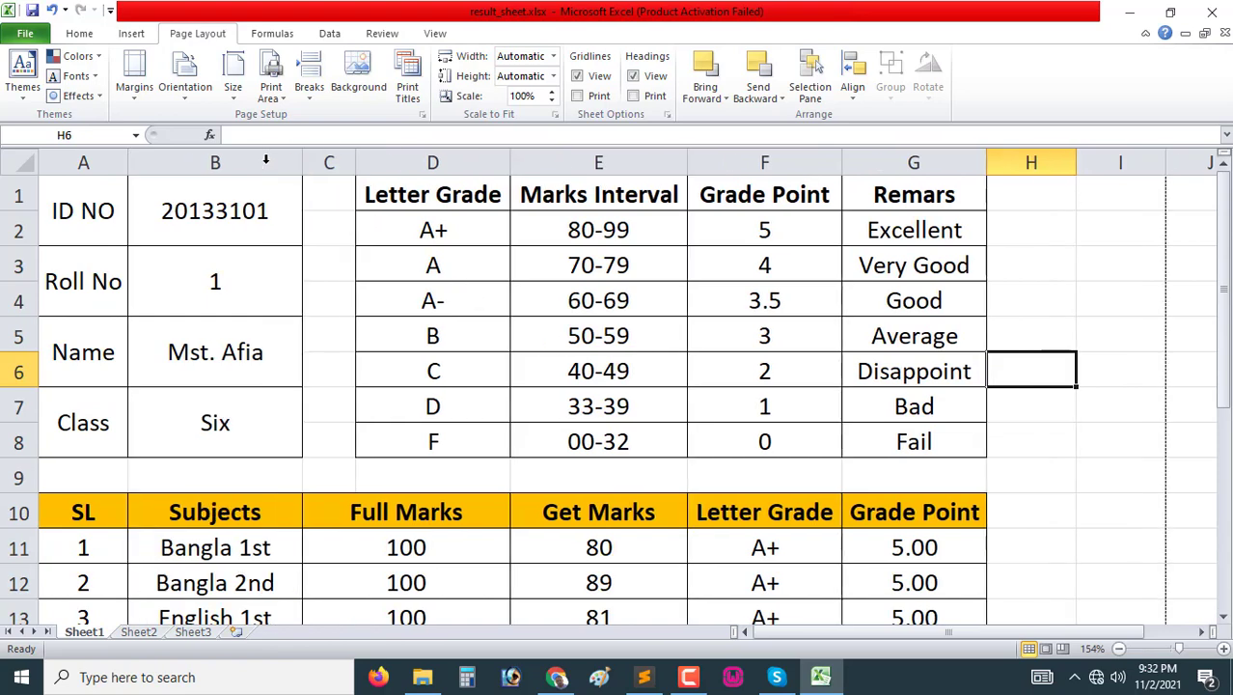
pyautogui.scroll(-4, 327, 292)
pyautogui.scroll(-1, 327, 291)
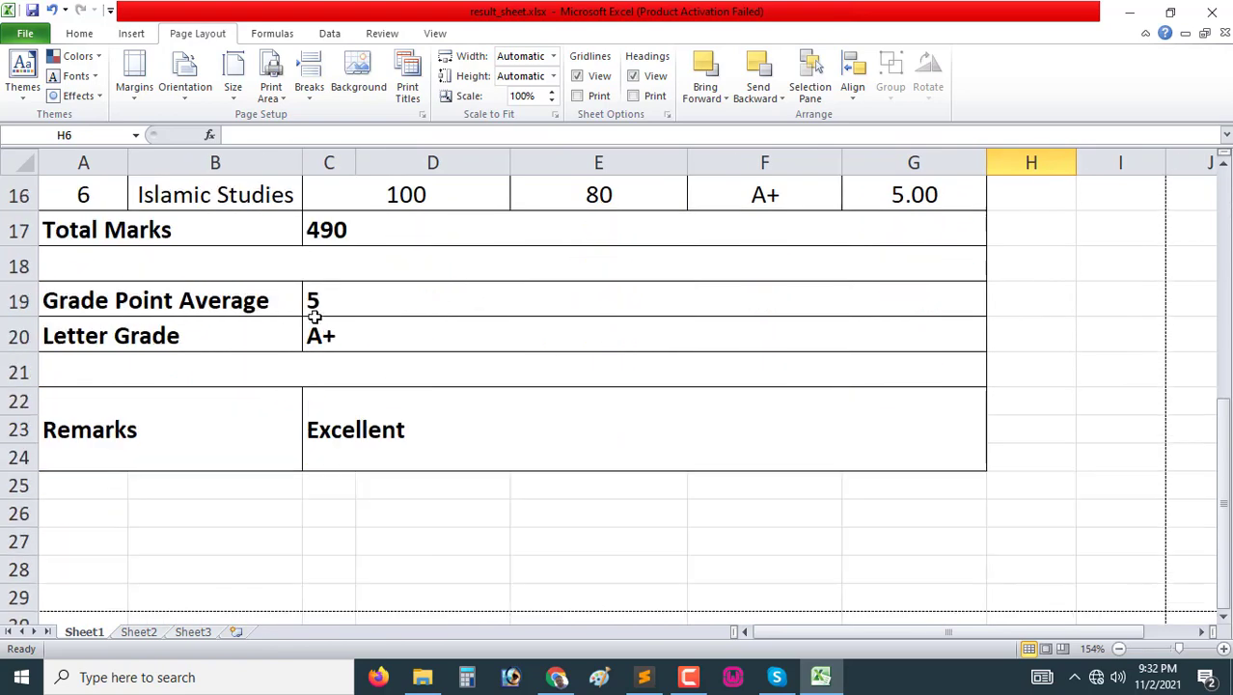
pyautogui.scroll(3, 310, 320)
pyautogui.scroll(1, 309, 321)
pyautogui.scroll(1, 309, 320)
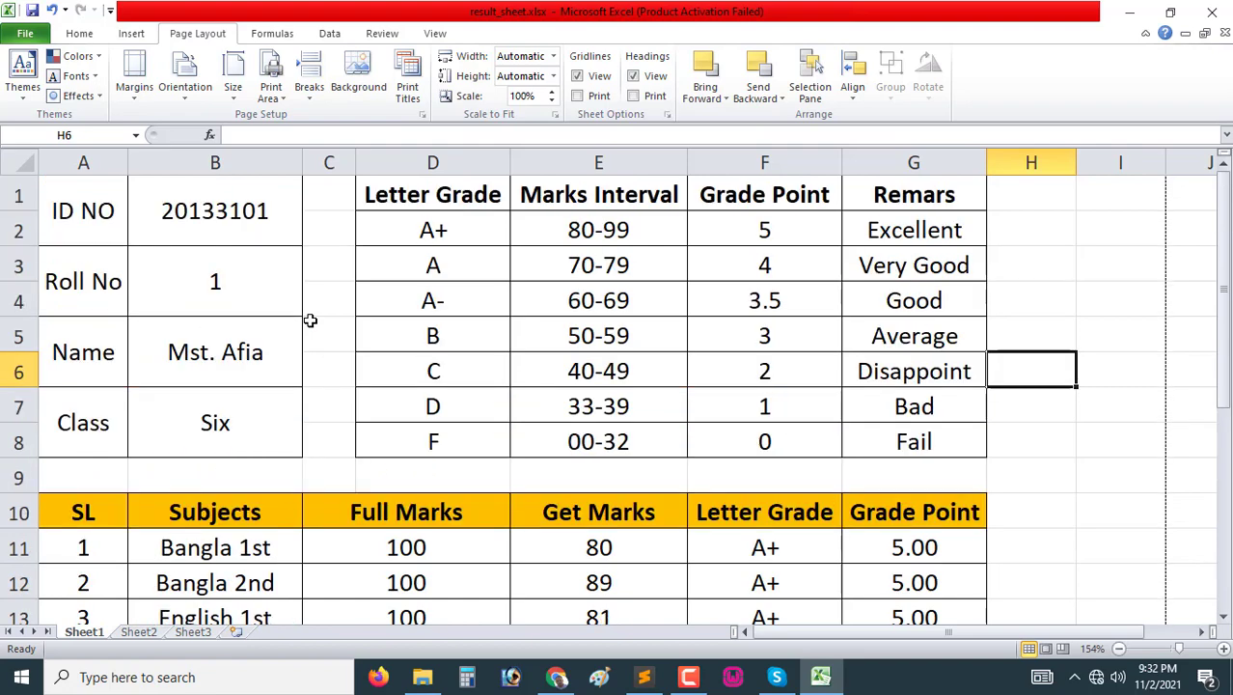
pyautogui.scroll(-3, 760, 335)
pyautogui.scroll(1, 758, 328)
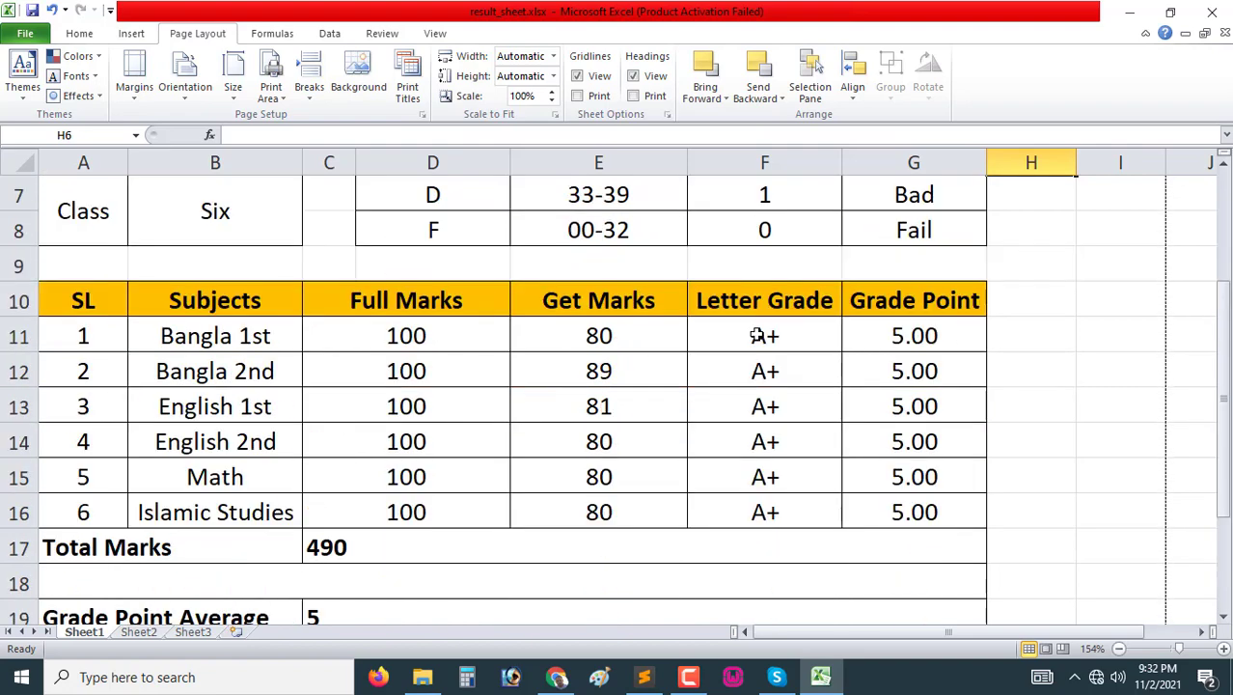
pyautogui.scroll(2, 757, 328)
pyautogui.scroll(-5, 818, 311)
pyautogui.scroll(-2, 818, 310)
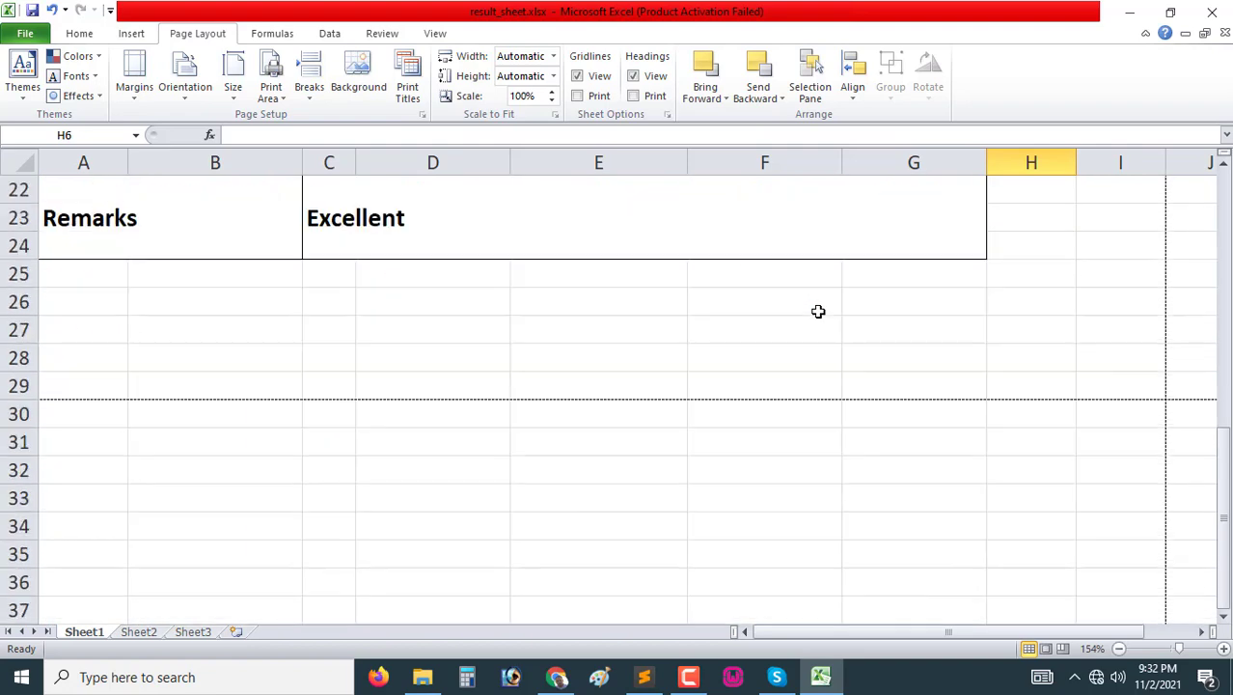
pyautogui.click(319, 318)
pyautogui.scroll(4, 452, 303)
pyautogui.scroll(3, 425, 329)
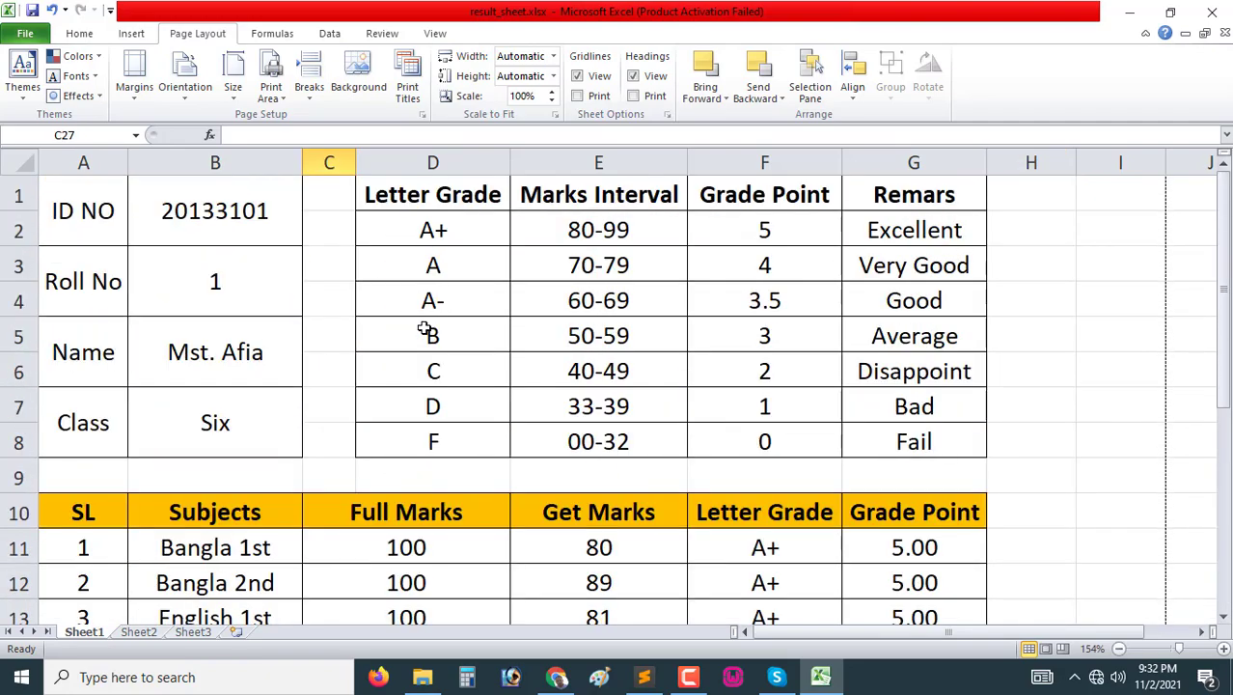
pyautogui.scroll(-5, 505, 377)
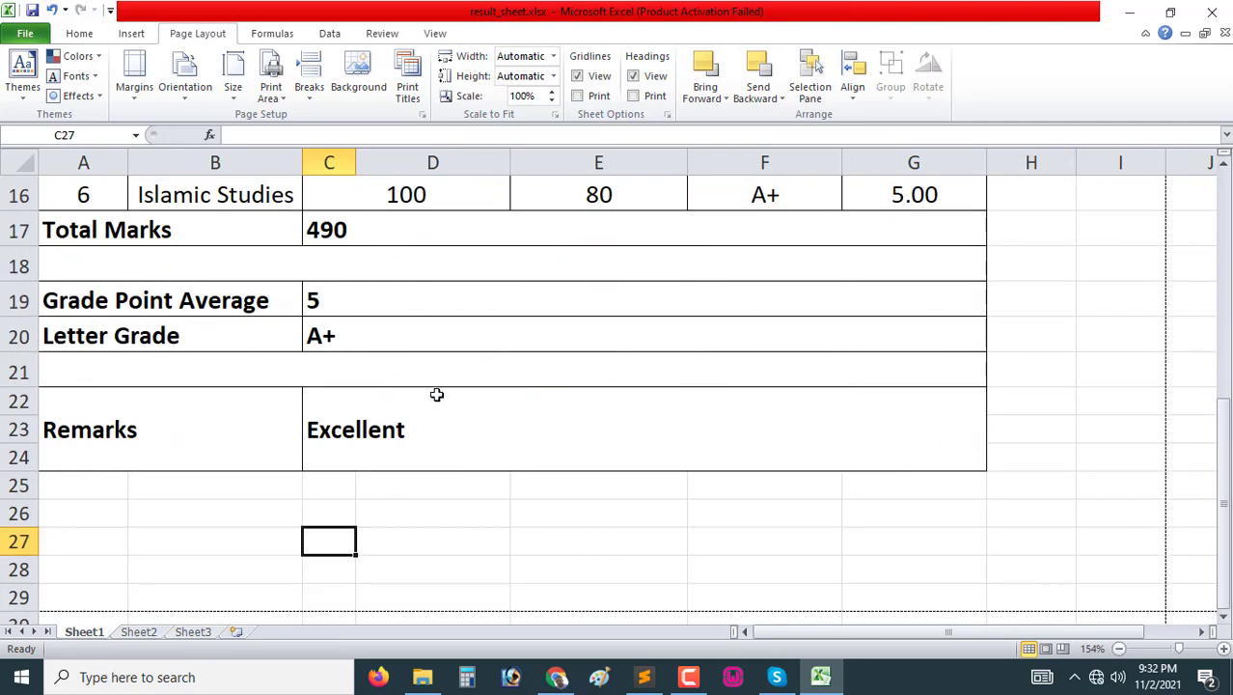
pyautogui.scroll(4, 572, 325)
pyautogui.scroll(1, 586, 316)
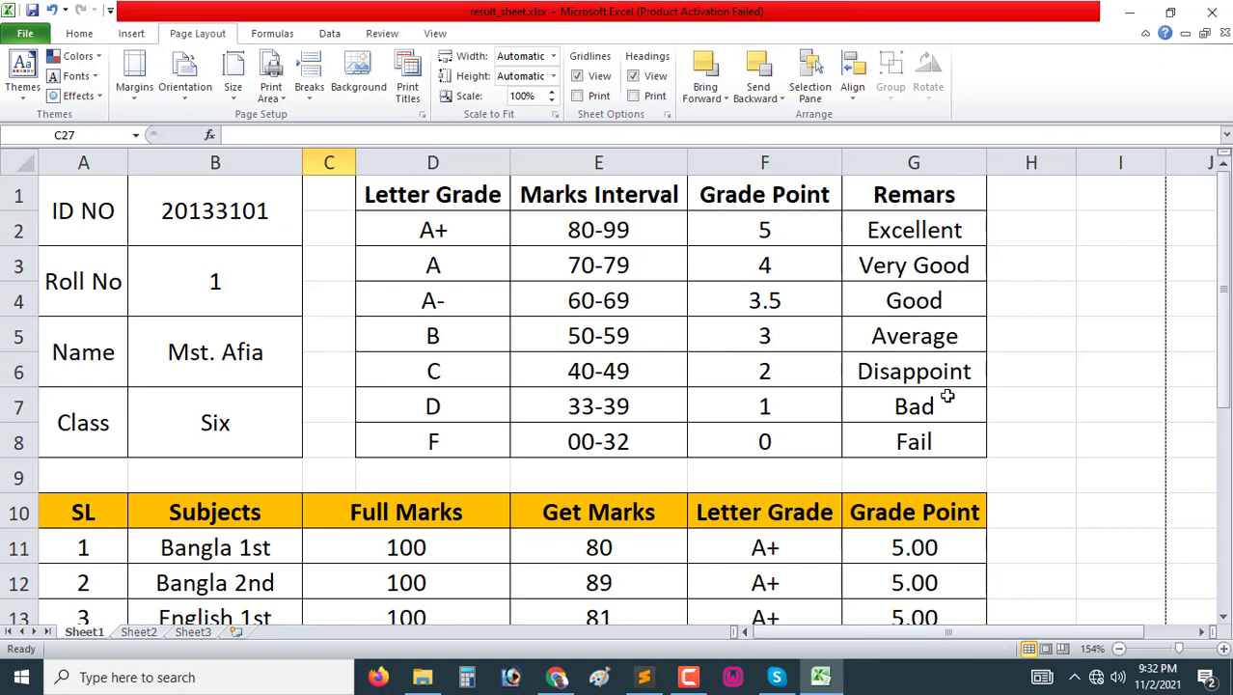
# Step: Check that the result sheet fits one landscape page in print preview, then return to the worksheet
pyautogui.hotkey('ctrl', 'p')
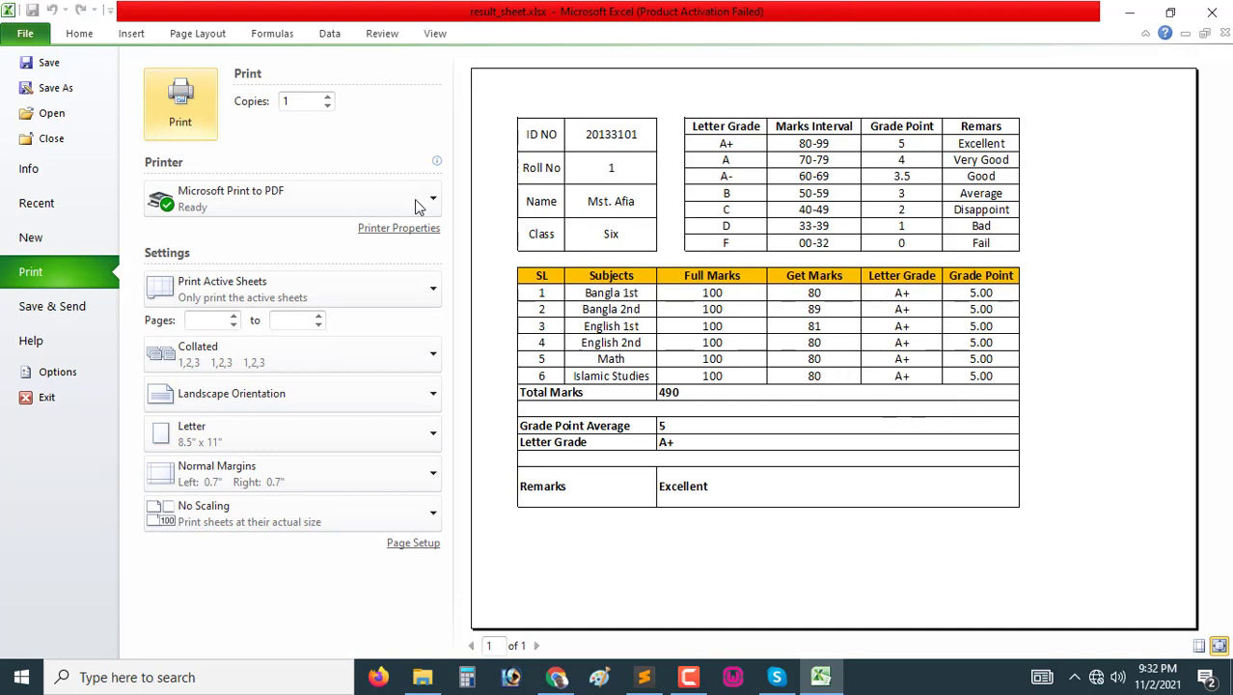
pyautogui.click(80, 33)
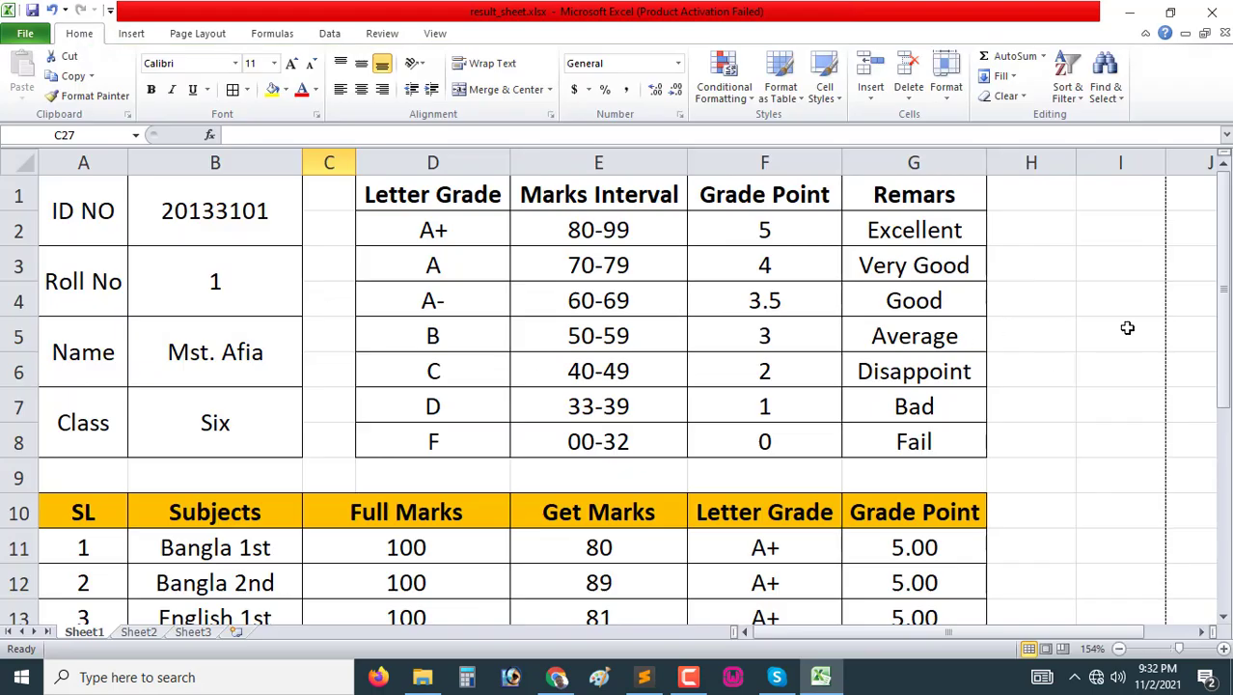
pyautogui.scroll(-1, 1127, 328)
pyautogui.scroll(-3, 561, 372)
pyautogui.scroll(-1, 560, 371)
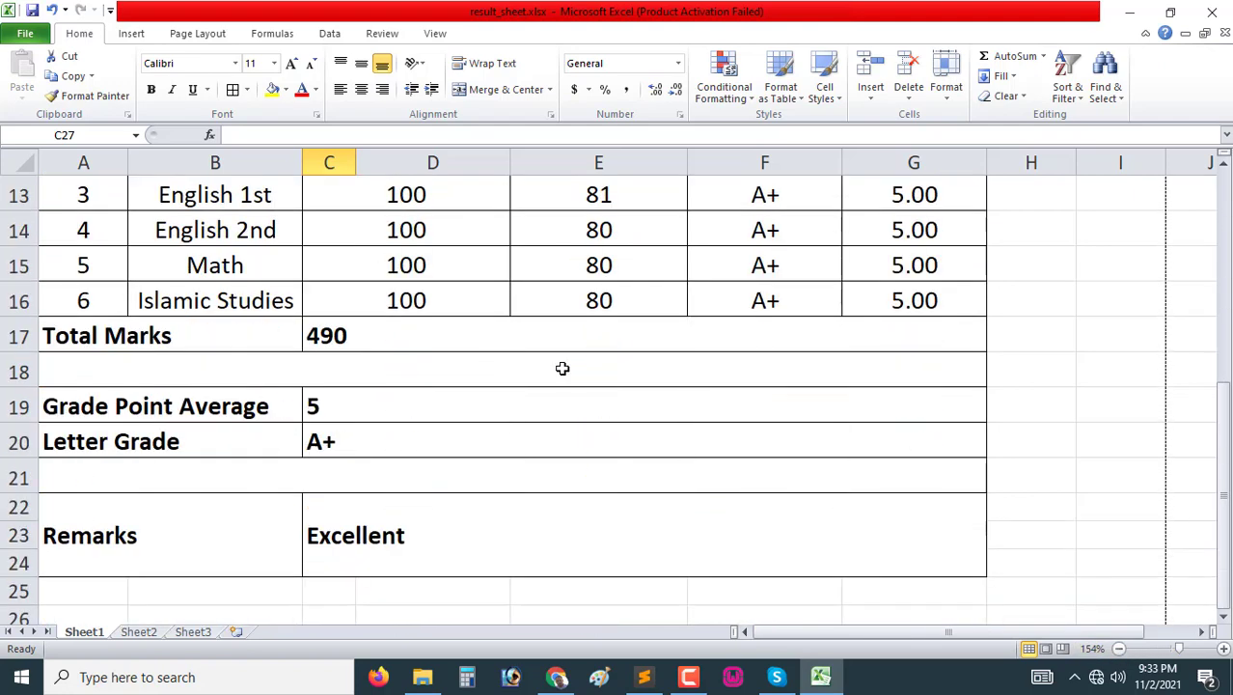
pyautogui.scroll(4, 562, 369)
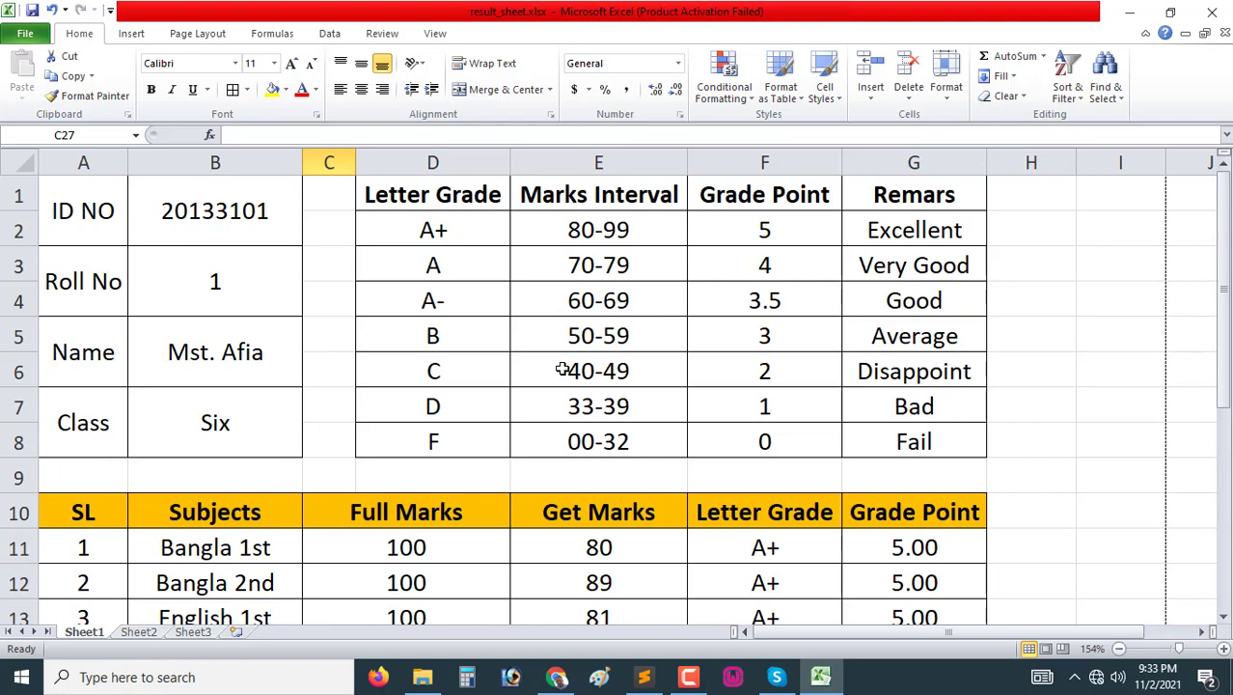
pyautogui.scroll(-5, 874, 287)
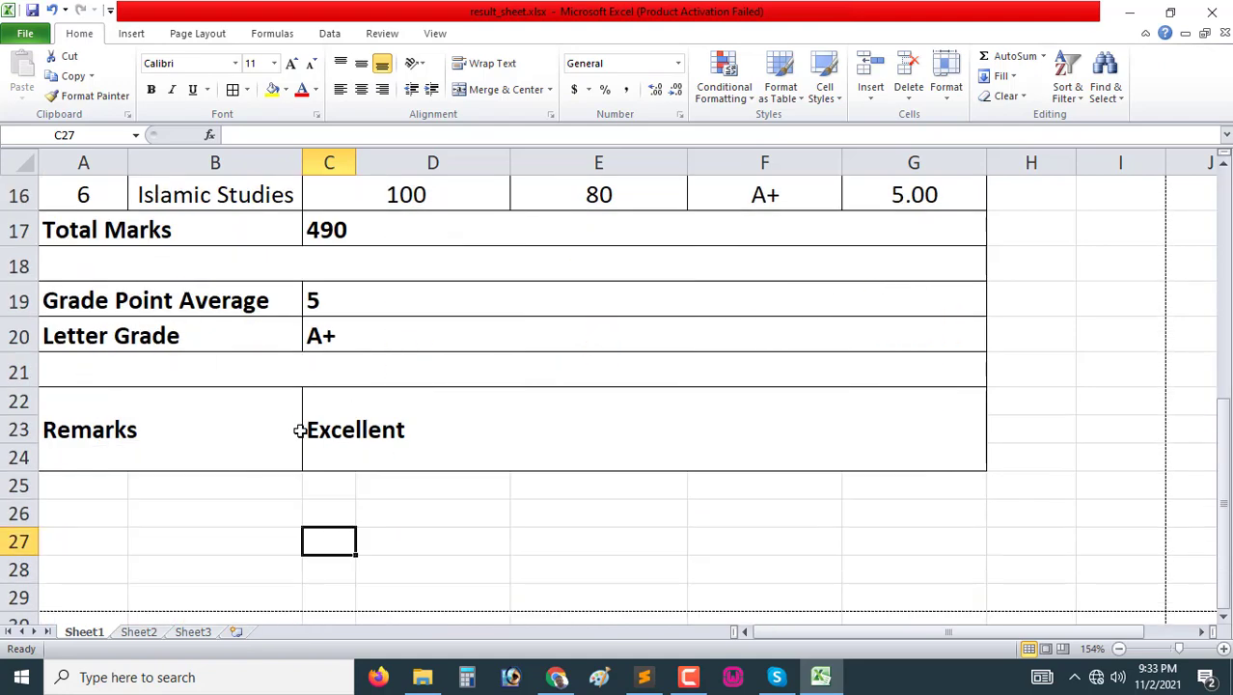
pyautogui.scroll(4, 300, 431)
pyautogui.scroll(1, 300, 430)
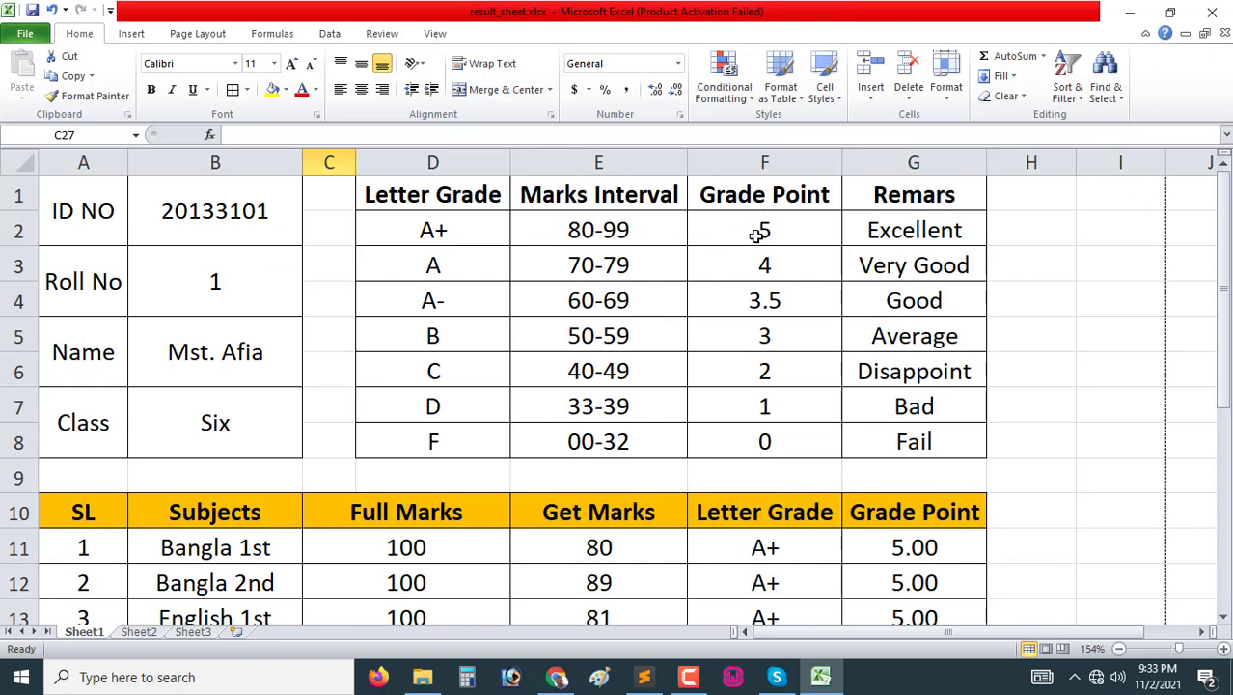
pyautogui.scroll(-2, 610, 382)
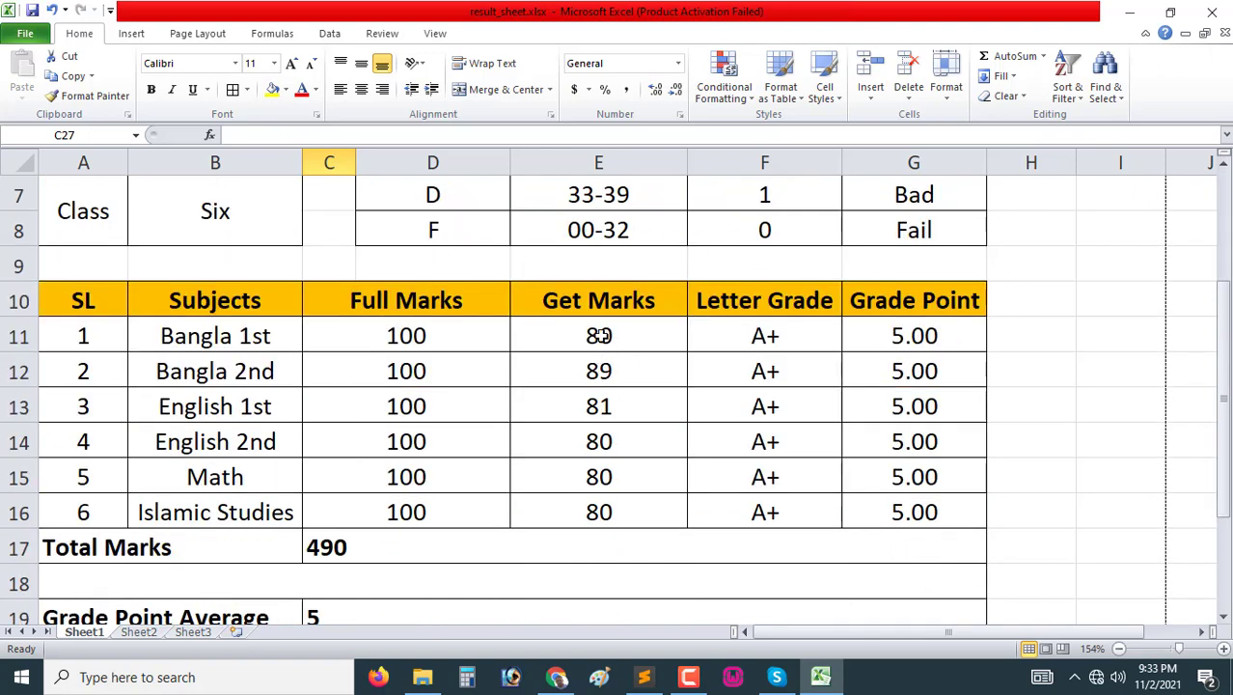
# Step: Delete the six subject marks in E11:E16
pyautogui.moveTo(600, 334); pyautogui.dragTo(612, 508)
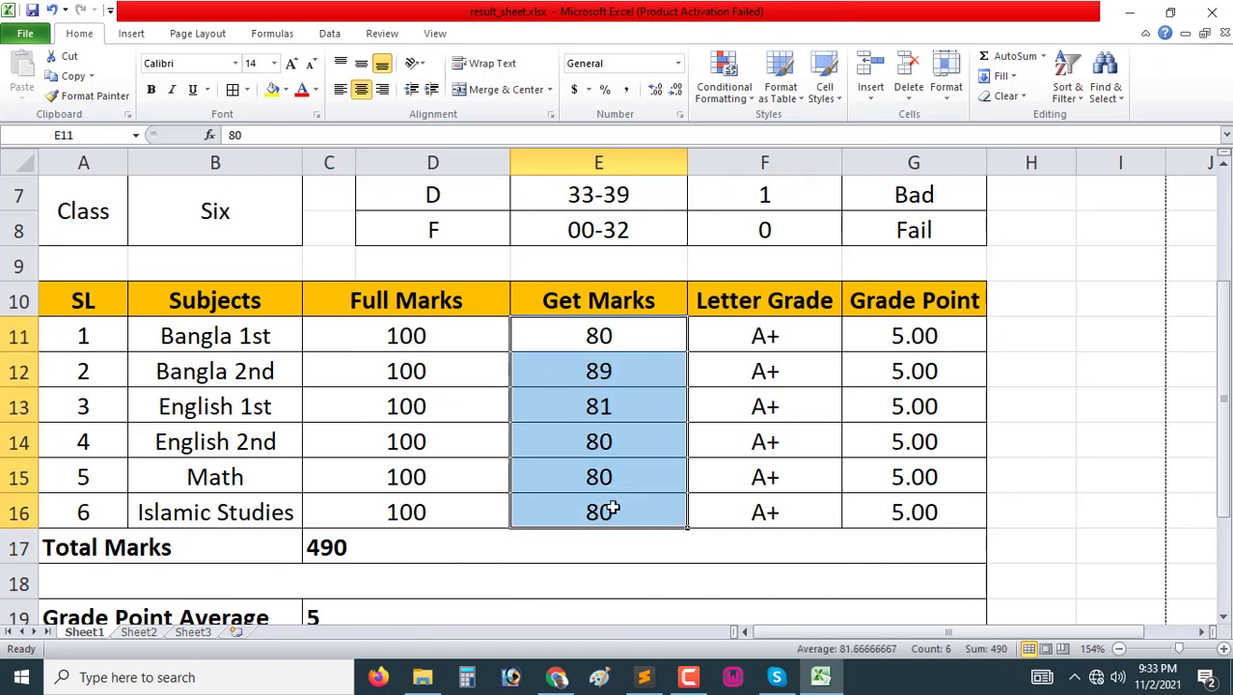
pyautogui.press('Delete')
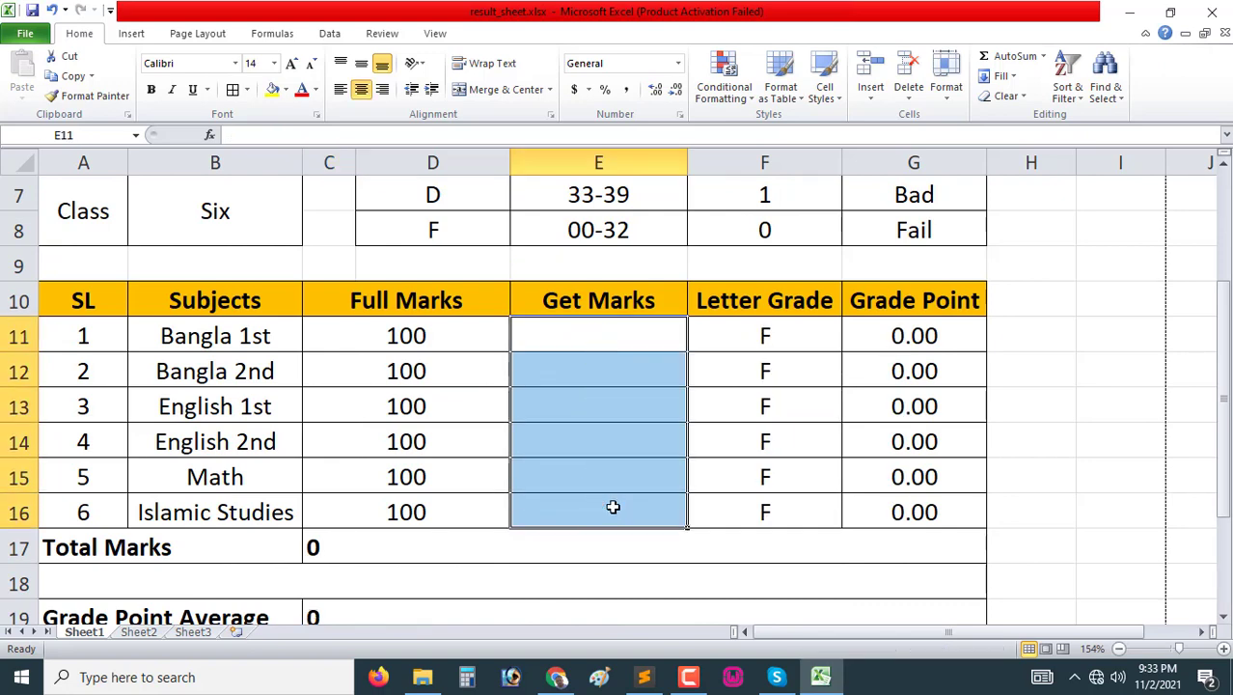
pyautogui.scroll(-2, 728, 427)
pyautogui.scroll(-1, 727, 428)
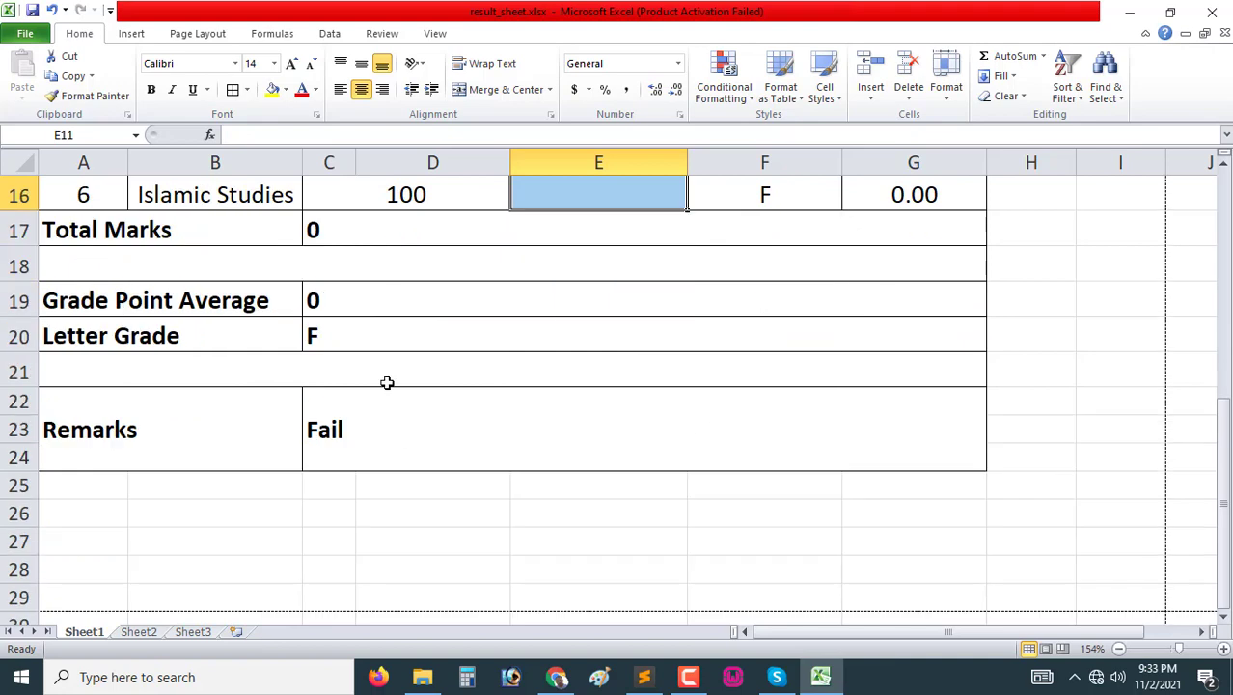
pyautogui.scroll(2, 406, 445)
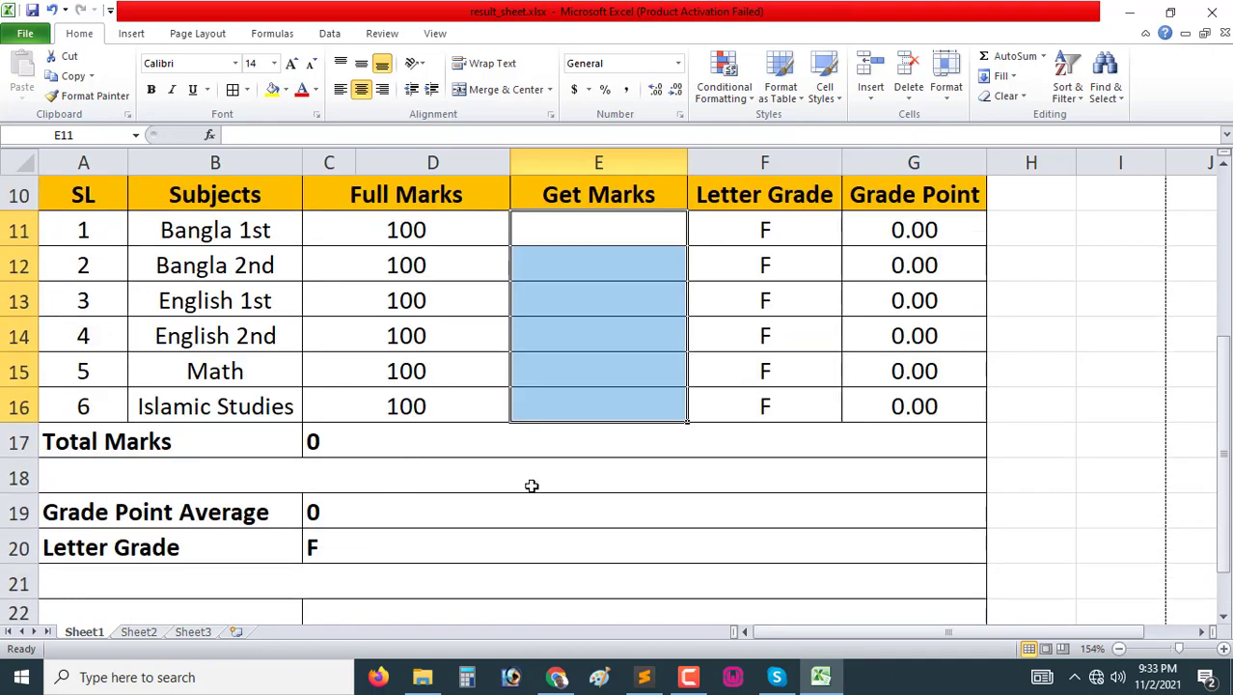
pyautogui.scroll(1, 754, 430)
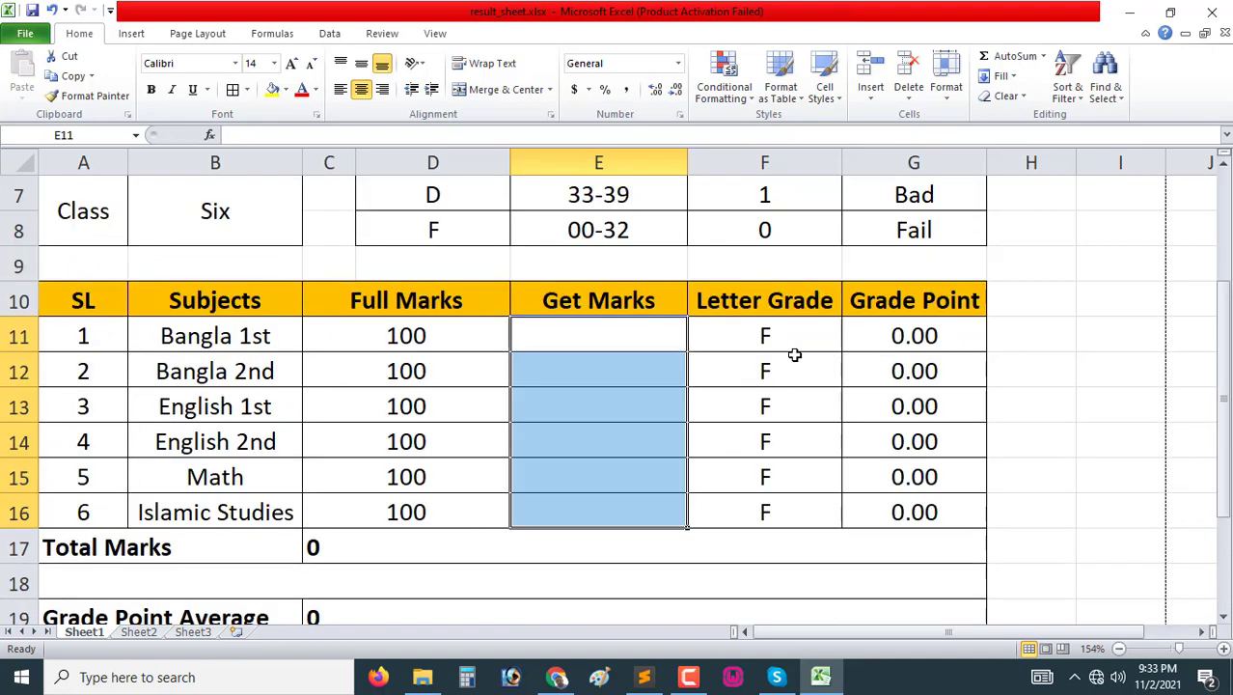
# Step: Review the letter-grade formulas in column F and zoom down to 100%
pyautogui.moveTo(743, 337); pyautogui.dragTo(762, 427)
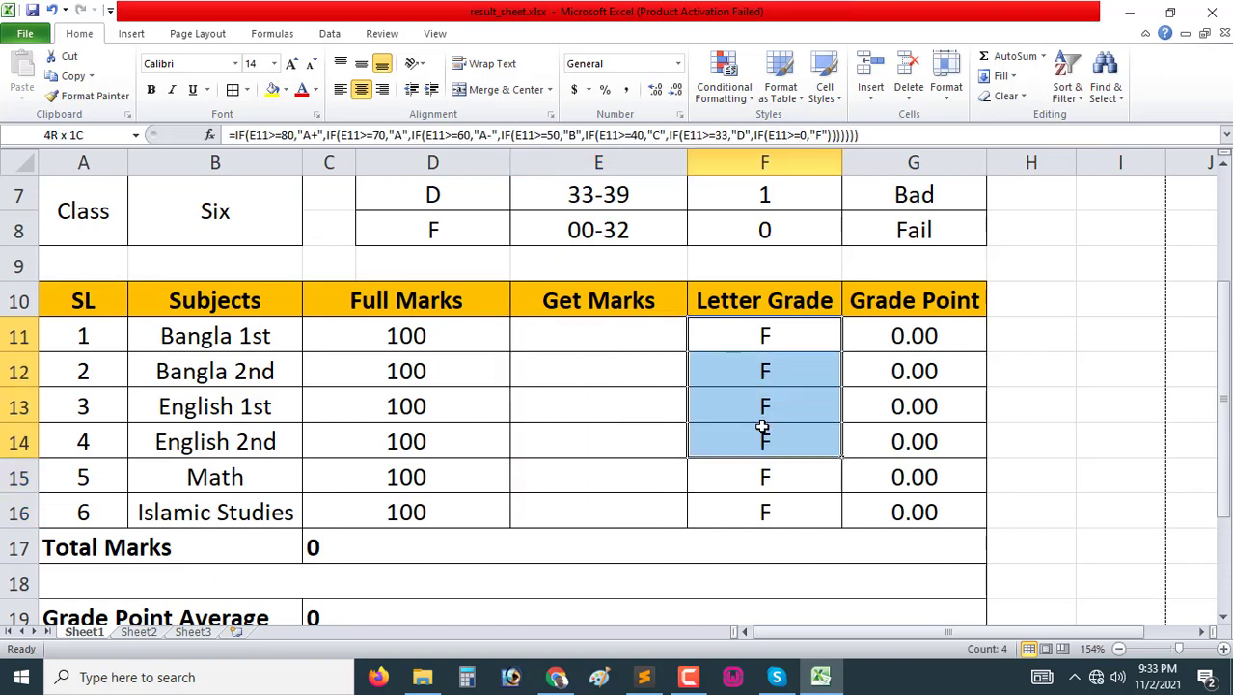
pyautogui.click(515, 464)
pyautogui.scroll(2, 509, 464)
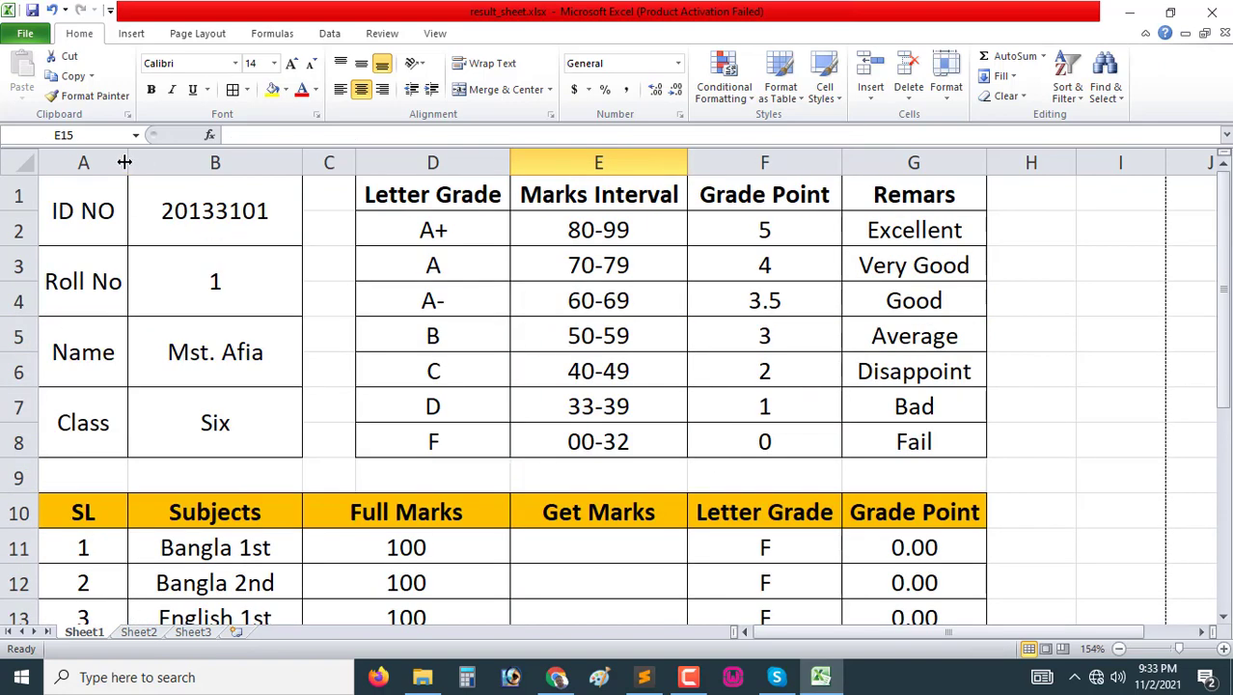
pyautogui.moveTo(54, 198); pyautogui.dragTo(839, 606)
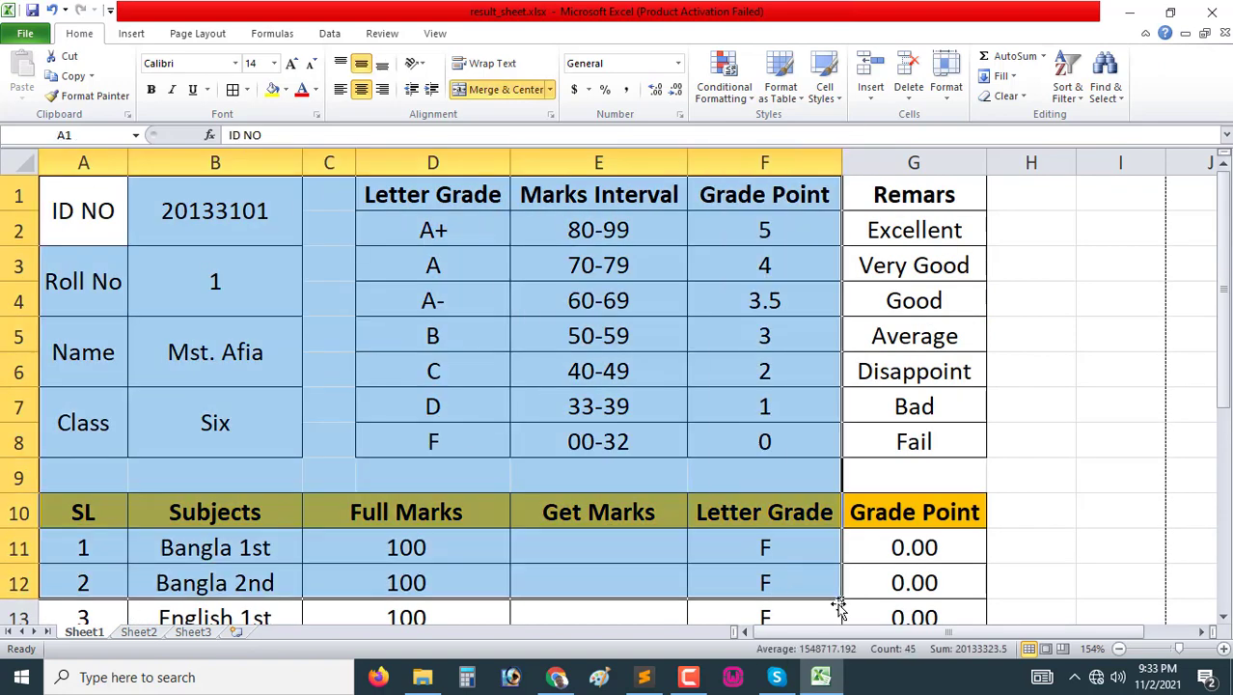
pyautogui.moveTo(1179, 648); pyautogui.dragTo(1175, 655)
# Step: Copy the result block A1:G24 and paste a copy starting at A31
pyautogui.click(603, 424)
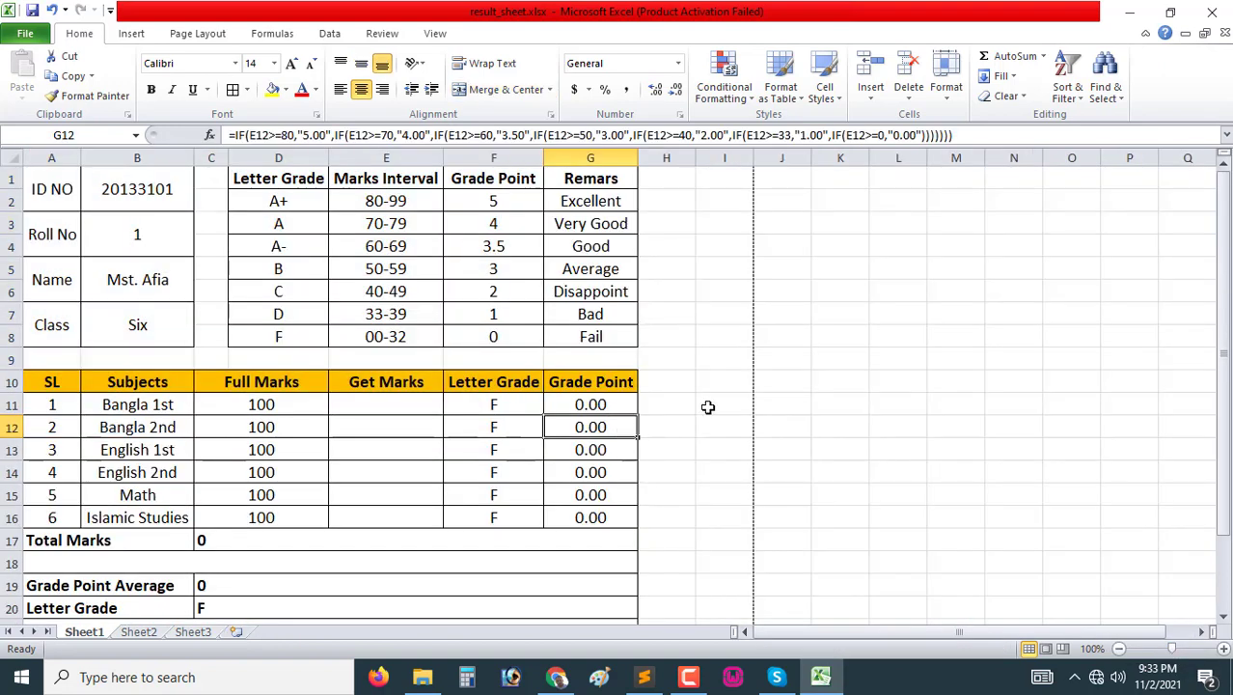
pyautogui.click(663, 375)
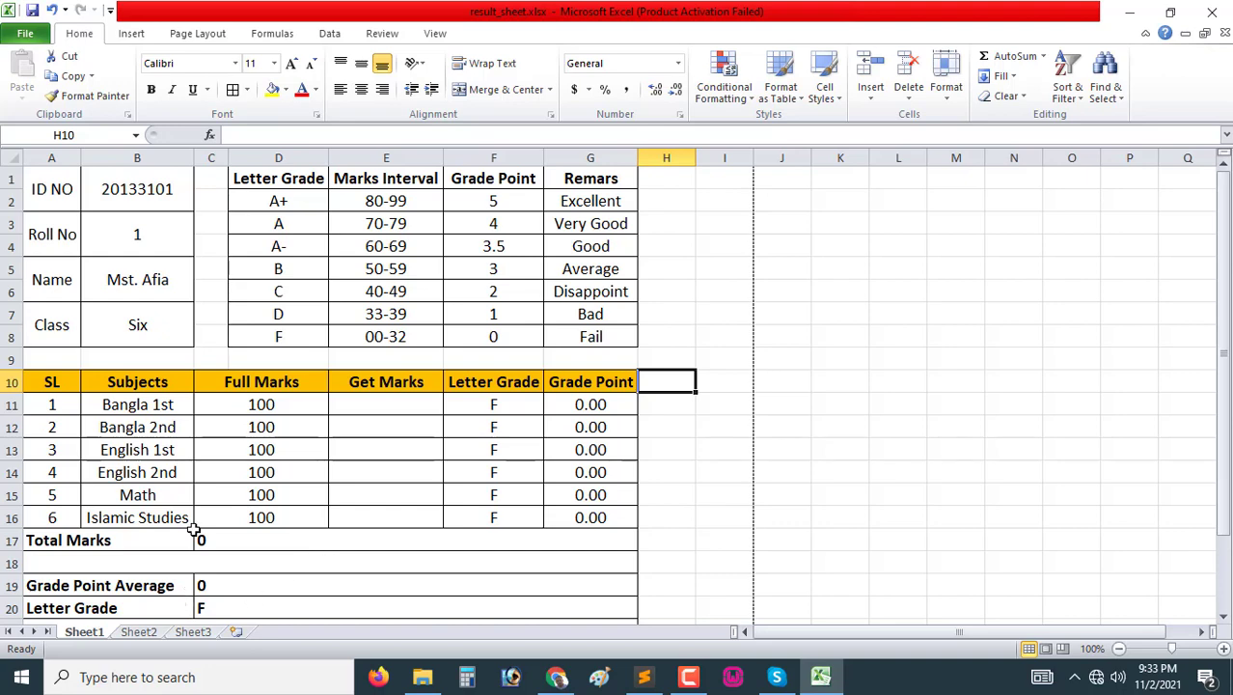
pyautogui.moveTo(46, 172)
pyautogui.mouseDown()
pyautogui.moveTo(605, 449)
pyautogui.moveTo(599, 577)
pyautogui.moveTo(614, 556)
pyautogui.mouseUp()
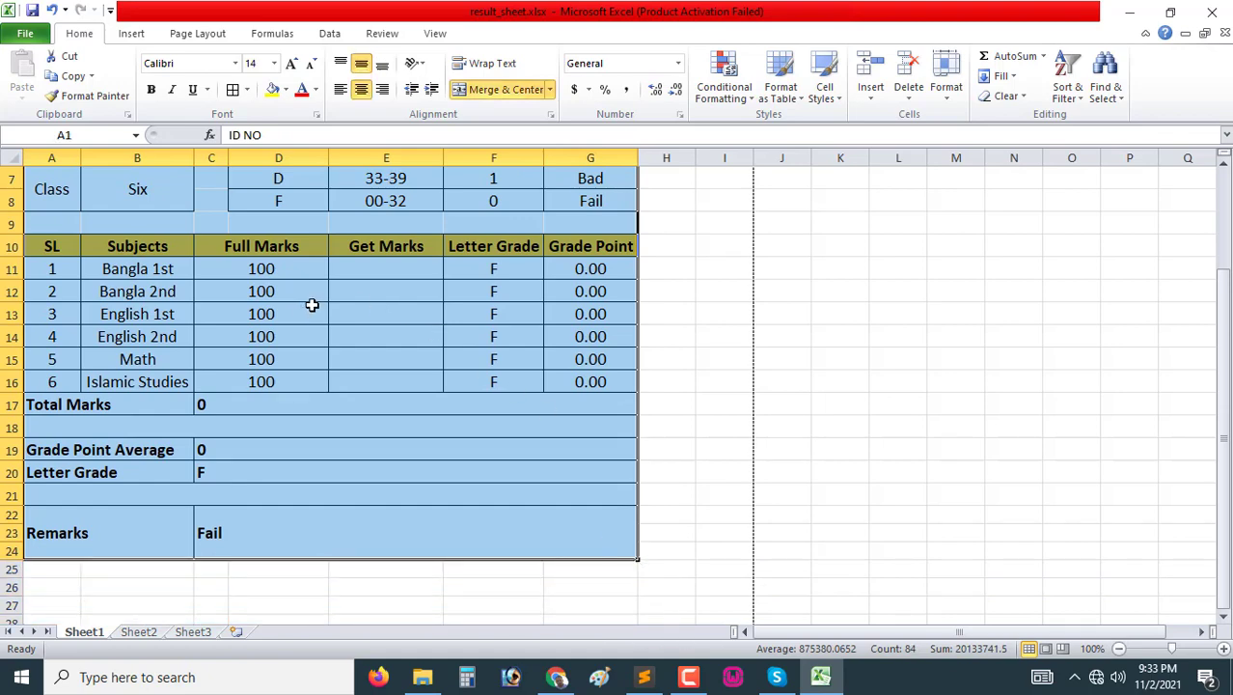
pyautogui.hotkey('ctrl', 'c')
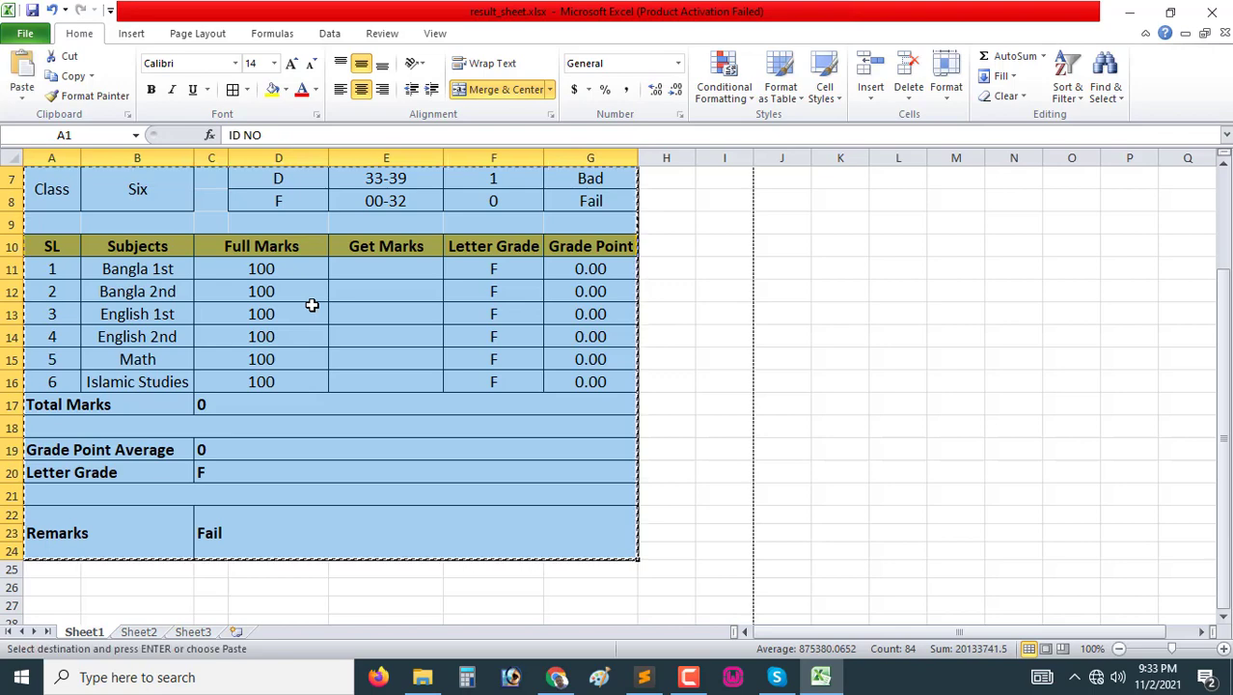
pyautogui.click(1221, 304)
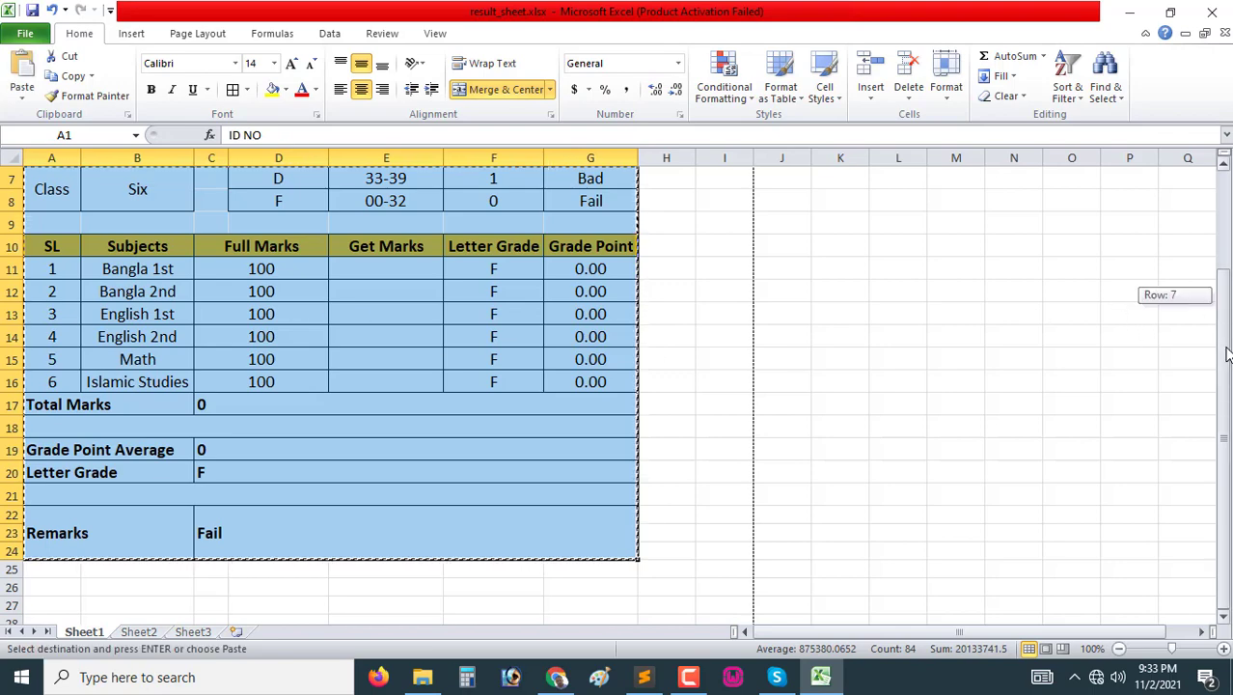
pyautogui.click(586, 586)
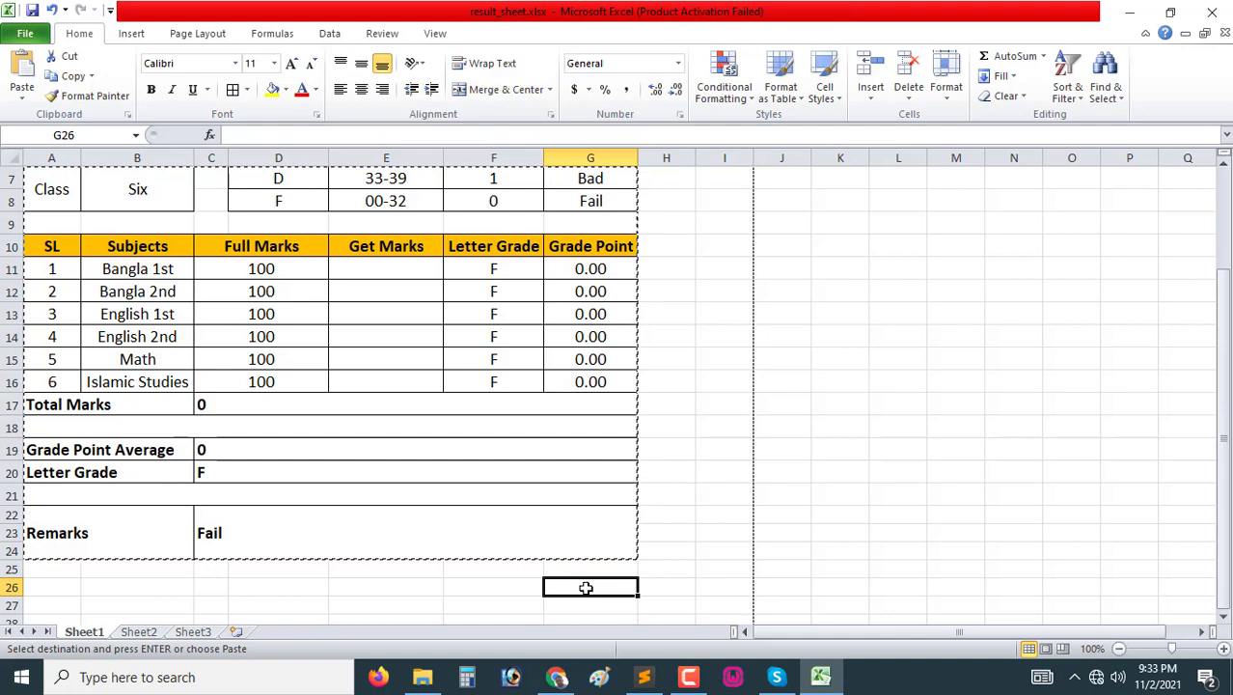
pyautogui.scroll(-1, 717, 510)
pyautogui.scroll(-1, 179, 584)
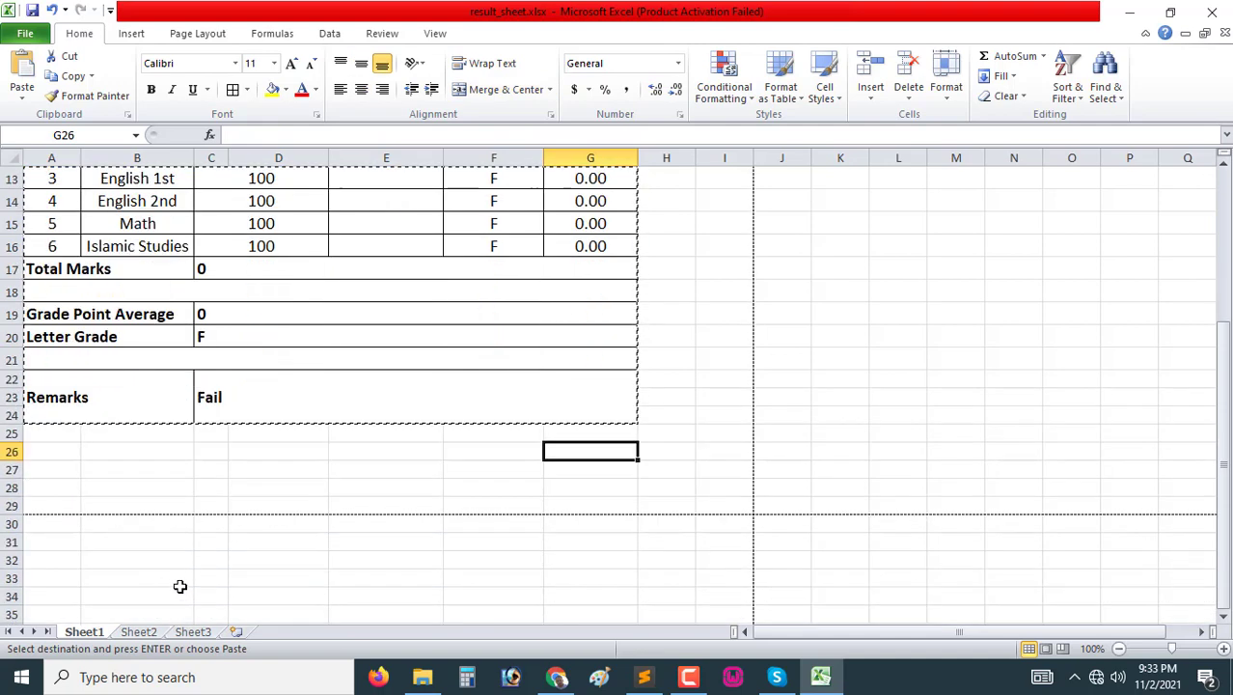
pyautogui.scroll(-1, 61, 490)
pyautogui.click(54, 477)
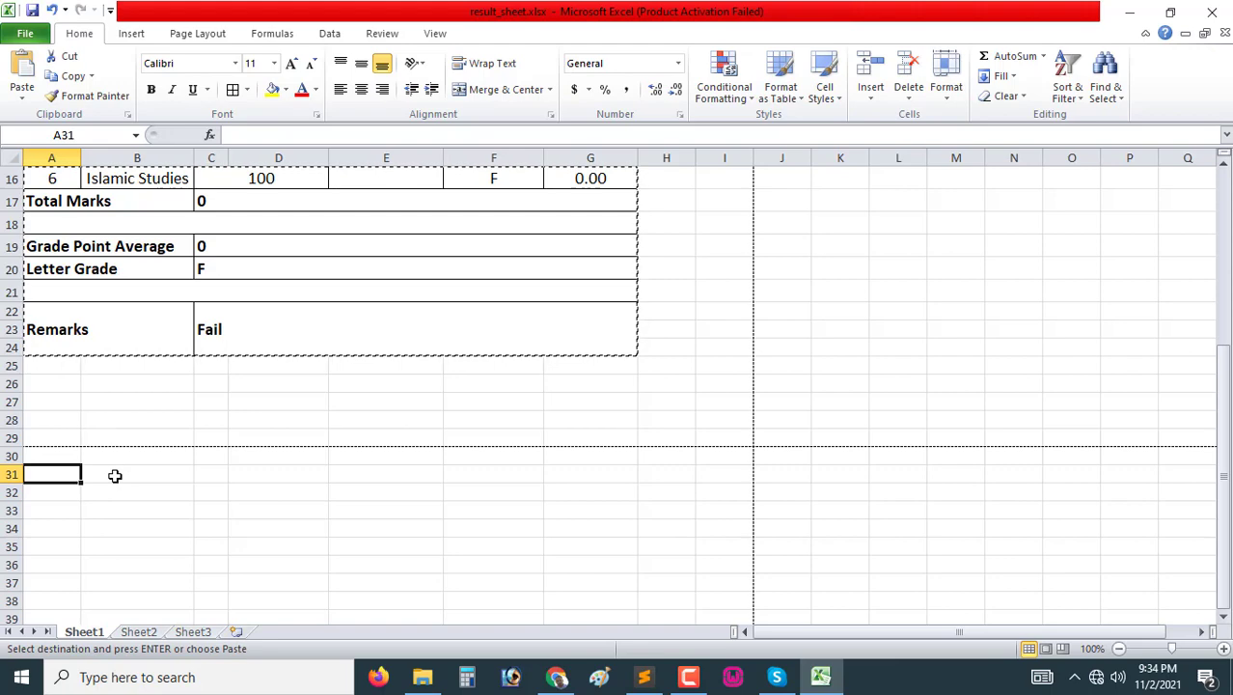
pyautogui.hotkey('ctrl', 'v')
# Step: Paste a third copy of the result block starting at A60
pyautogui.scroll(-5, 454, 463)
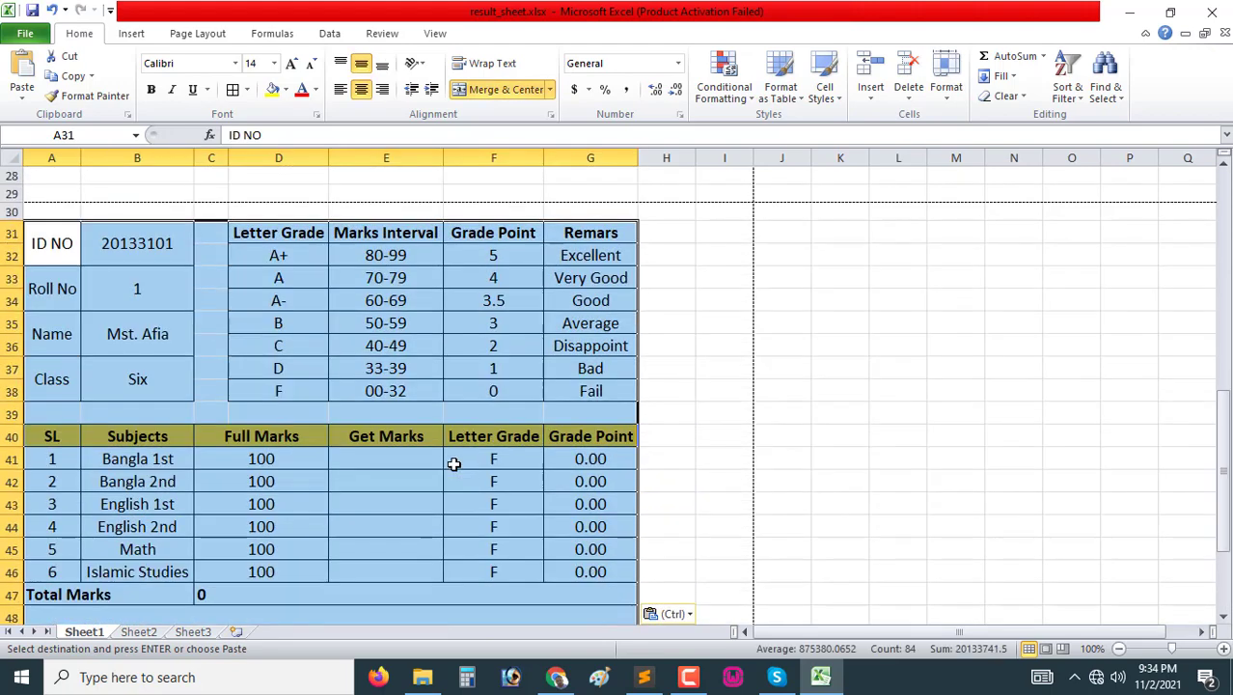
pyautogui.scroll(-2, 453, 463)
pyautogui.scroll(-3, 453, 463)
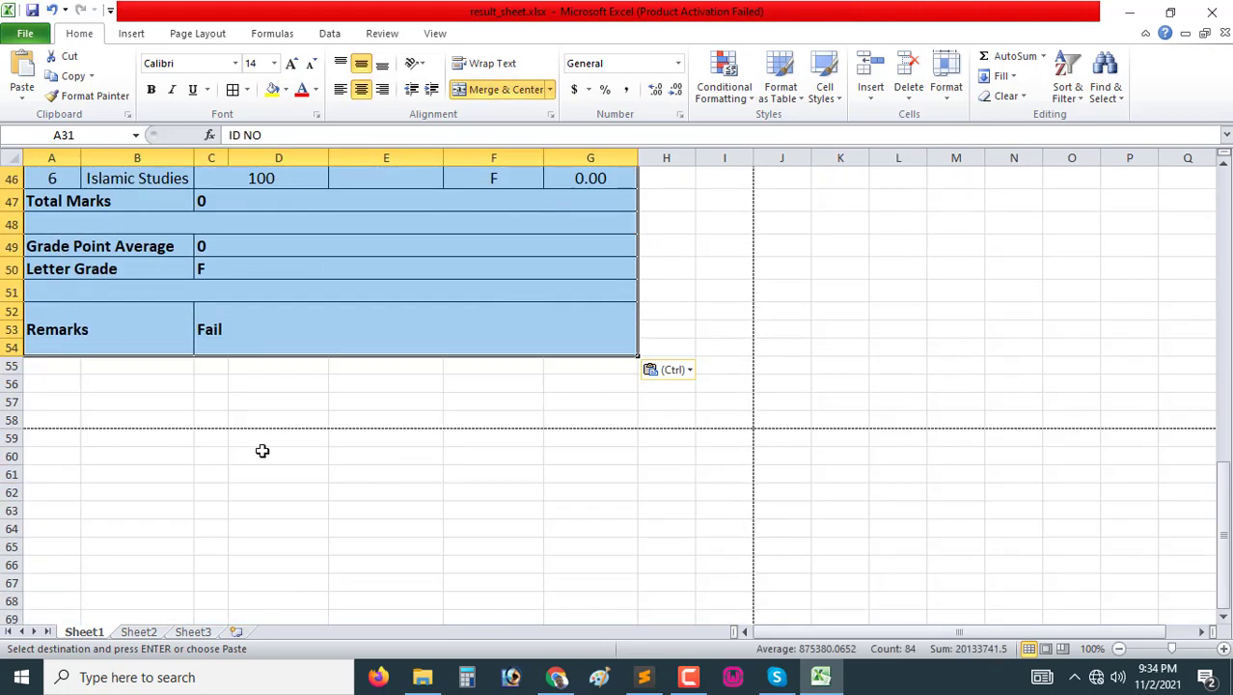
pyautogui.click(44, 457)
pyautogui.hotkey('ctrl', 'v')
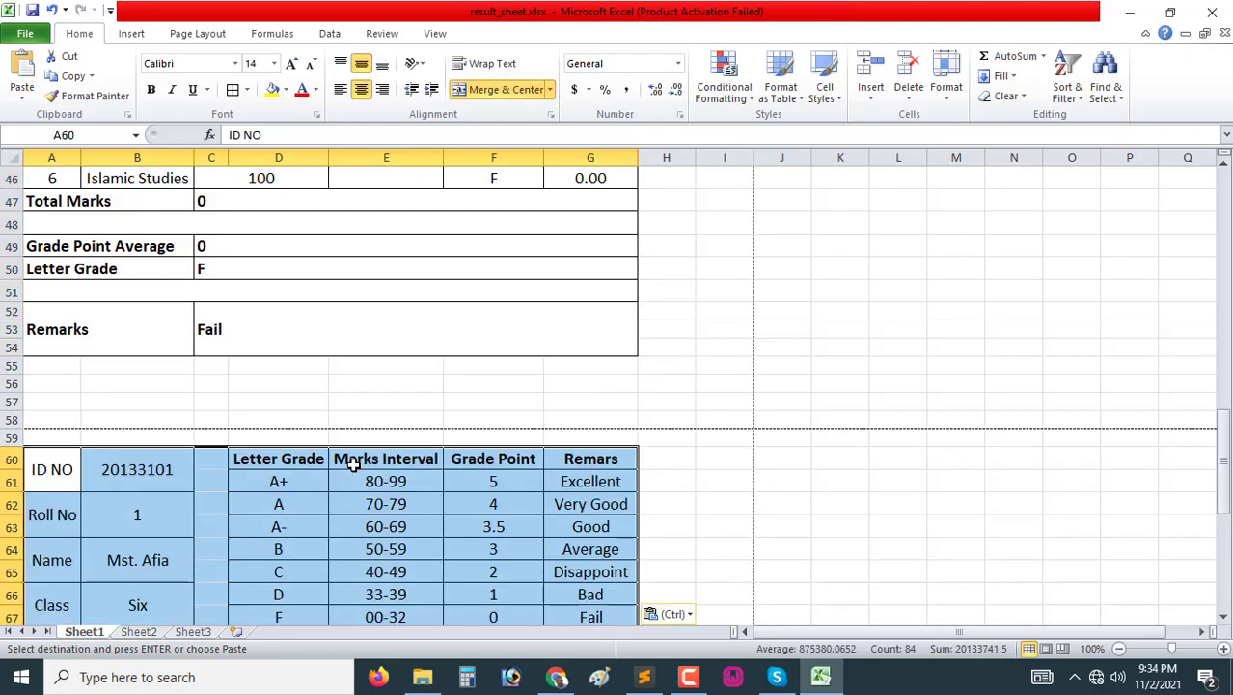
pyautogui.scroll(-5, 647, 427)
pyautogui.scroll(-2, 531, 453)
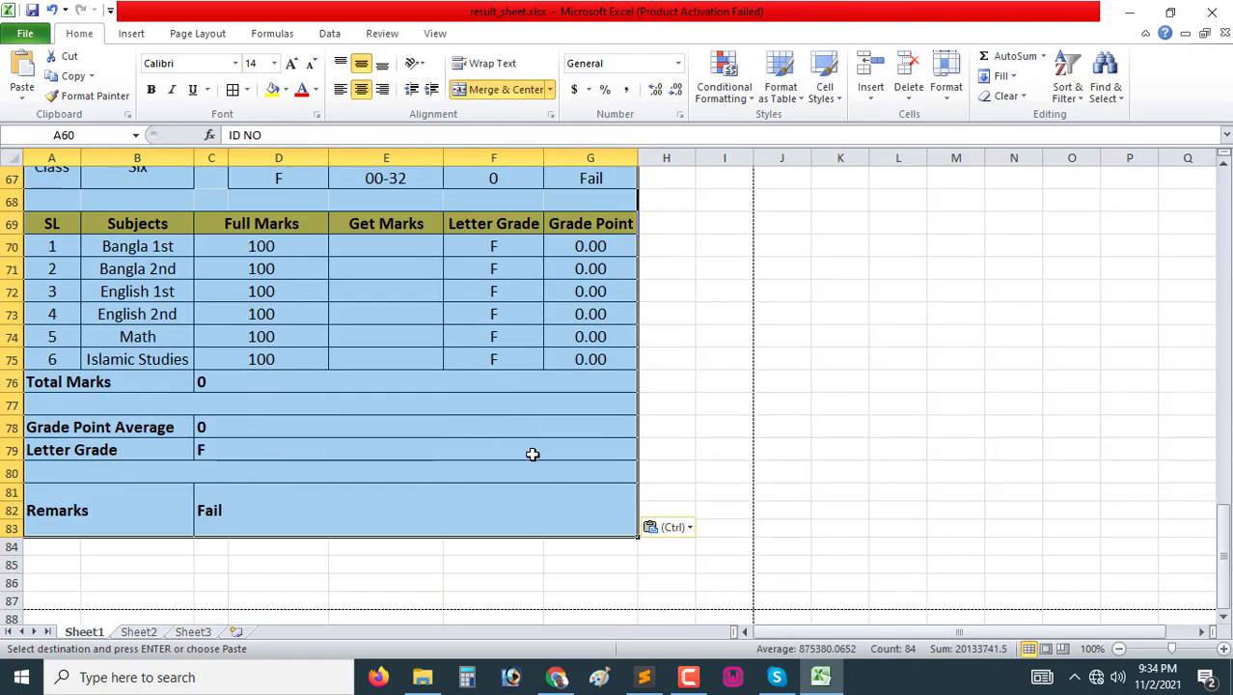
pyautogui.scroll(10, 532, 453)
pyautogui.scroll(7, 532, 453)
pyautogui.scroll(5, 531, 453)
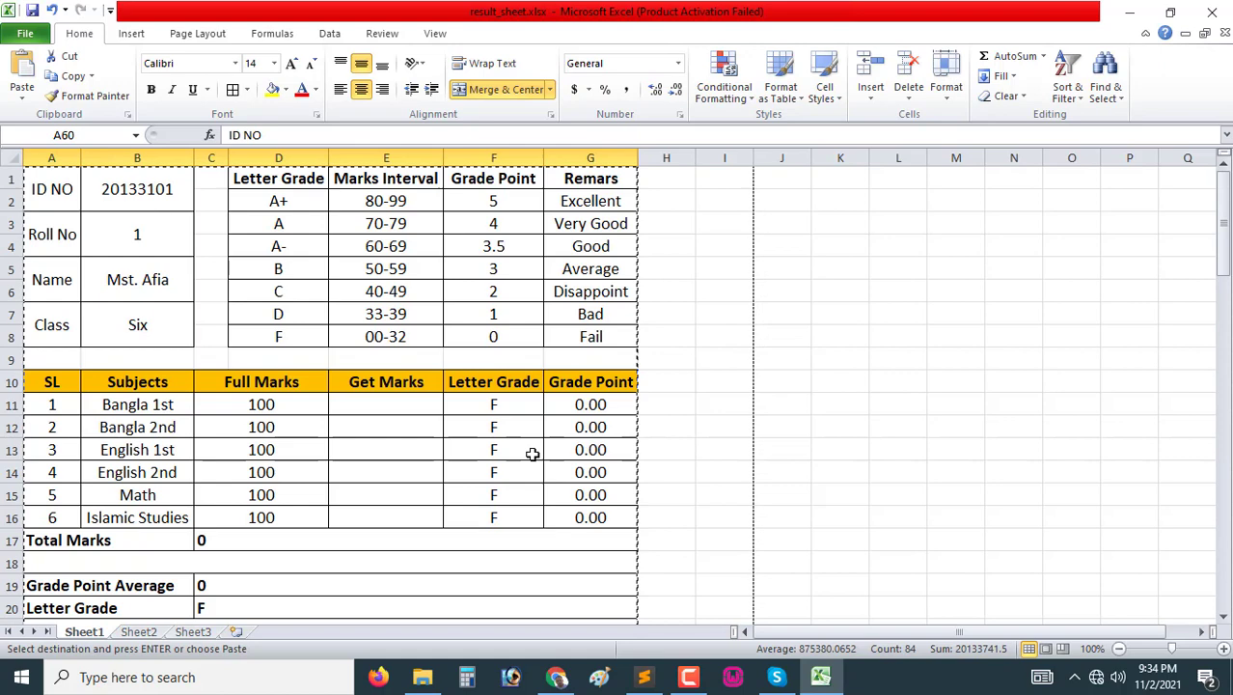
# Step: Give the second student's block at row 31 roll number 2
pyautogui.click(678, 343)
pyautogui.press('Escape')
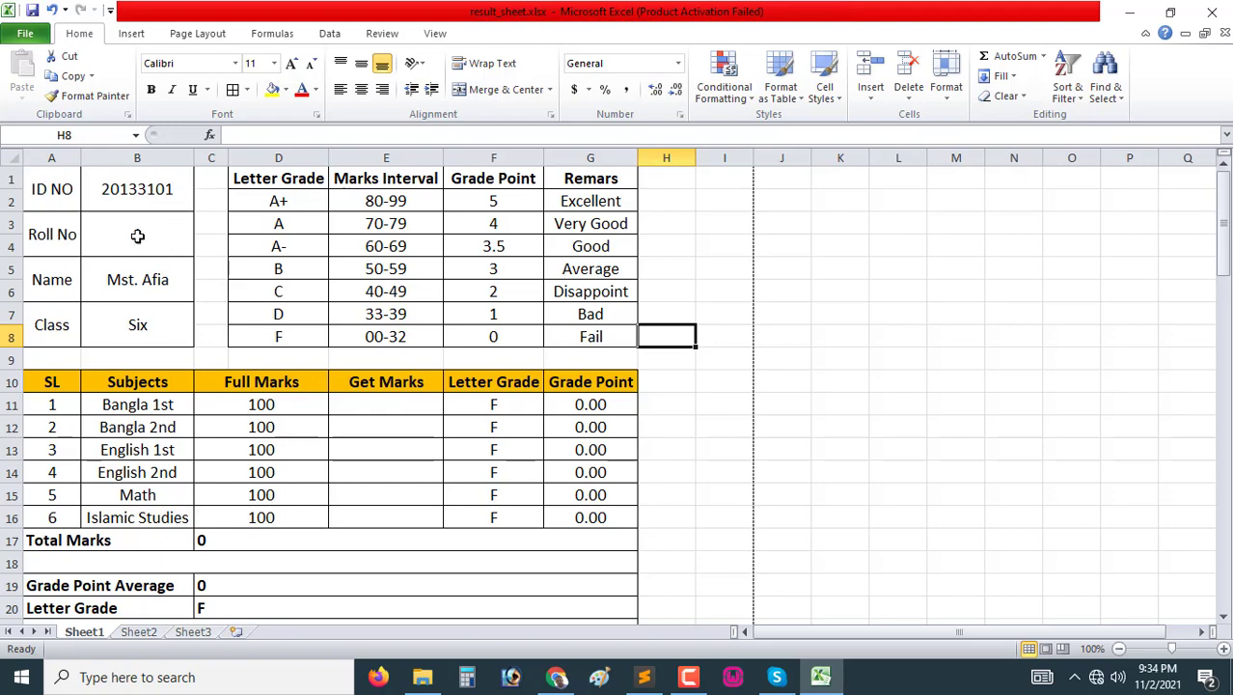
pyautogui.scroll(-2, 205, 460)
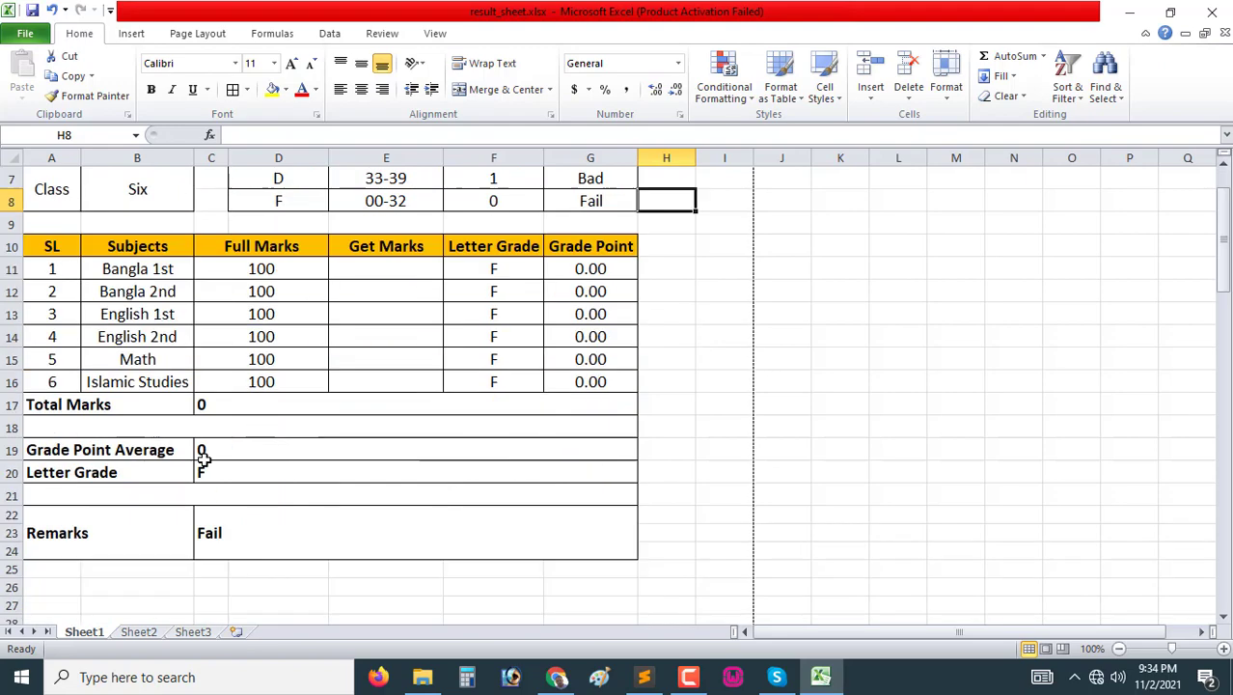
pyautogui.scroll(-2, 205, 460)
pyautogui.scroll(-3, 206, 460)
pyautogui.doubleClick(177, 352)
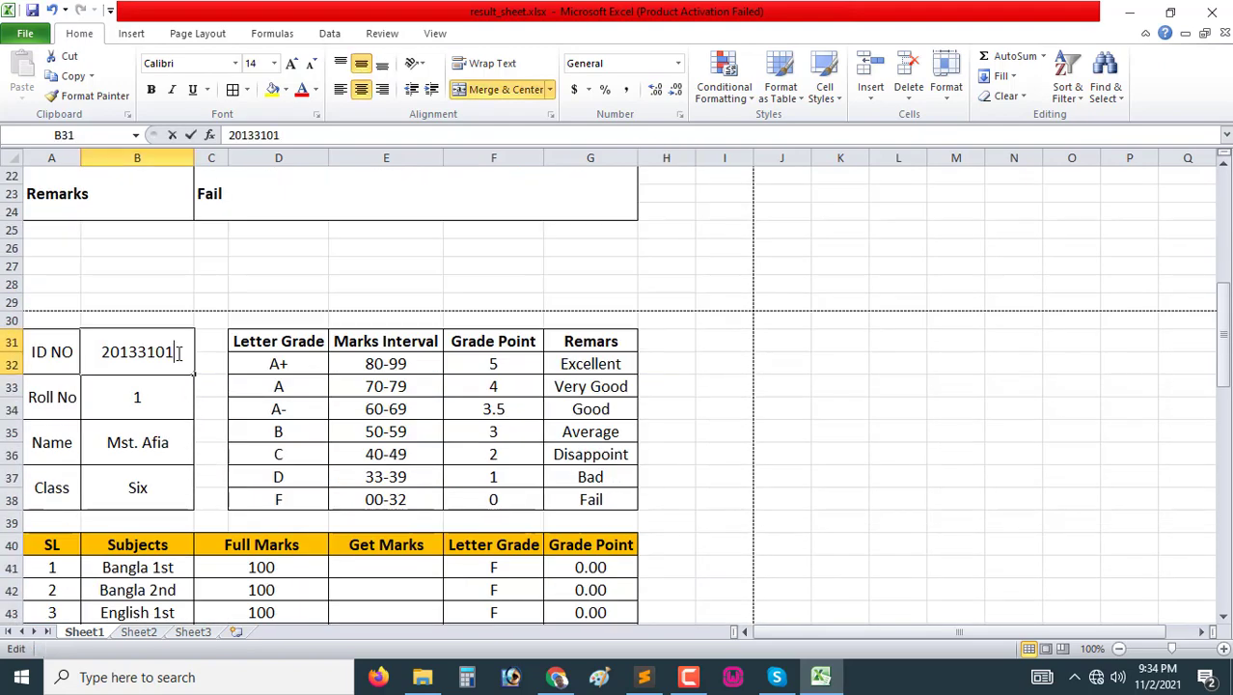
pyautogui.press('BackSpace')
pyautogui.write('2')
pyautogui.press('Return')
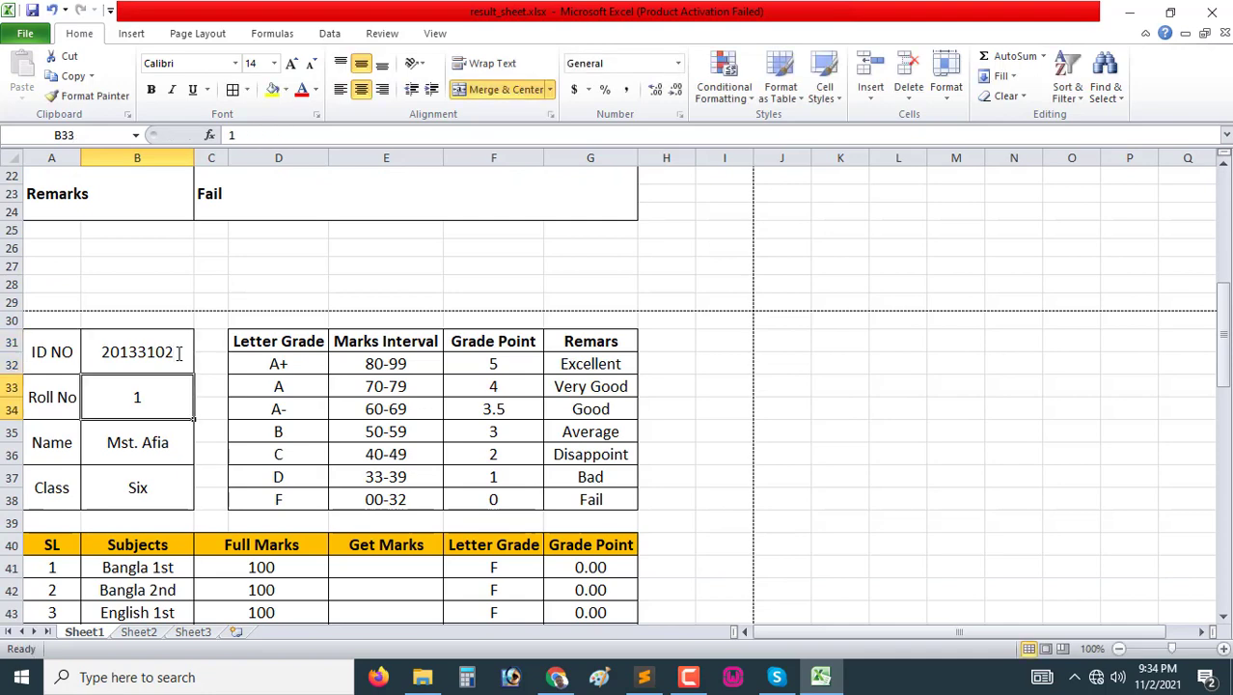
pyautogui.doubleClick(145, 397)
pyautogui.write('2')
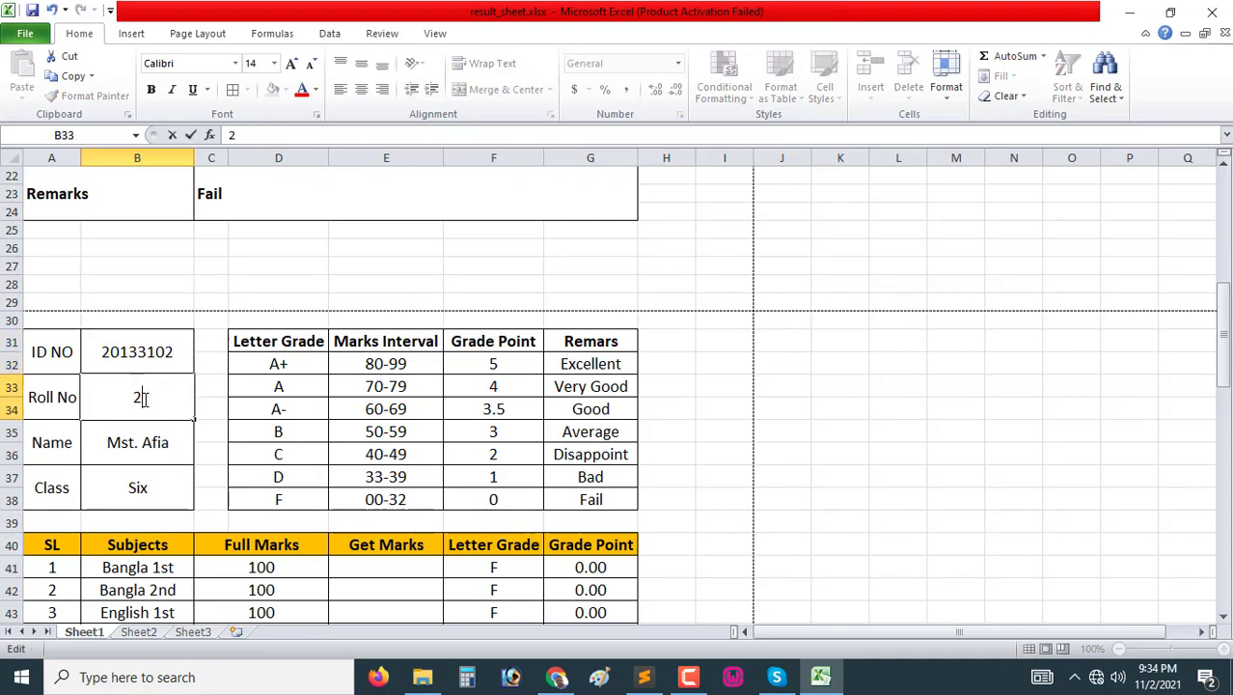
pyautogui.press('Return')
# Step: Change the third student's ID to 20133103 and set roll number 3
pyautogui.scroll(-4, 198, 516)
pyautogui.scroll(-3, 207, 522)
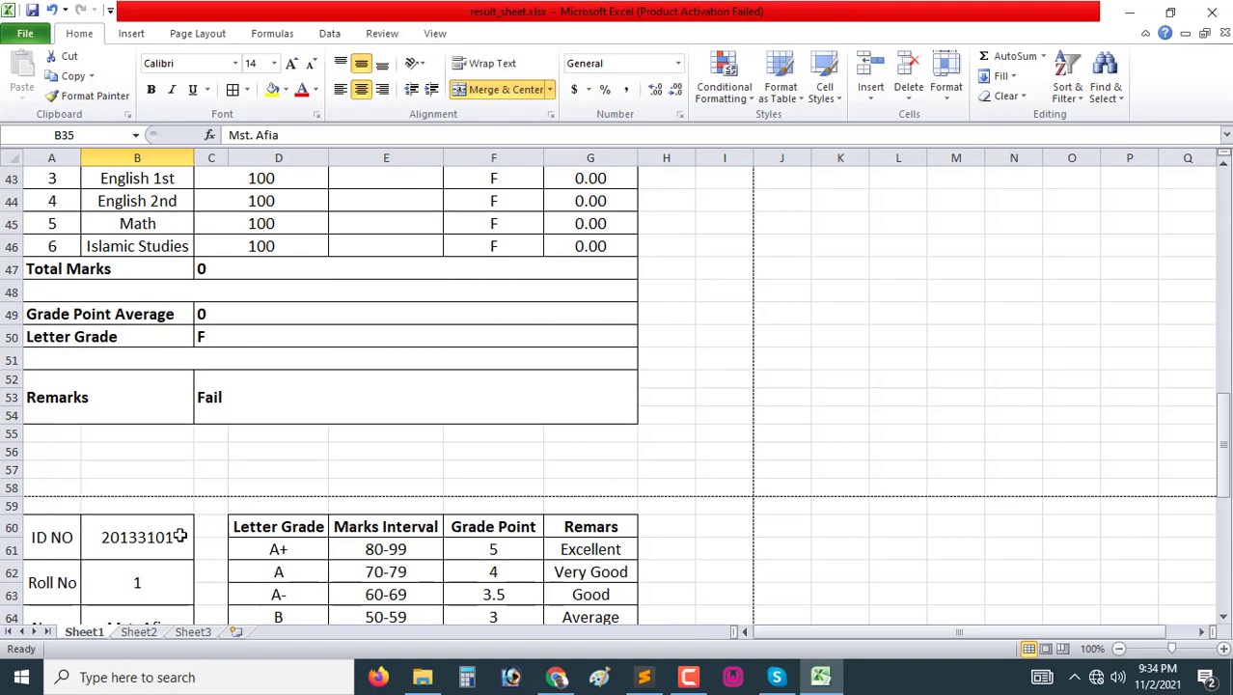
pyautogui.doubleClick(180, 536)
pyautogui.press('BackSpace')
pyautogui.write('3')
pyautogui.press('Return')
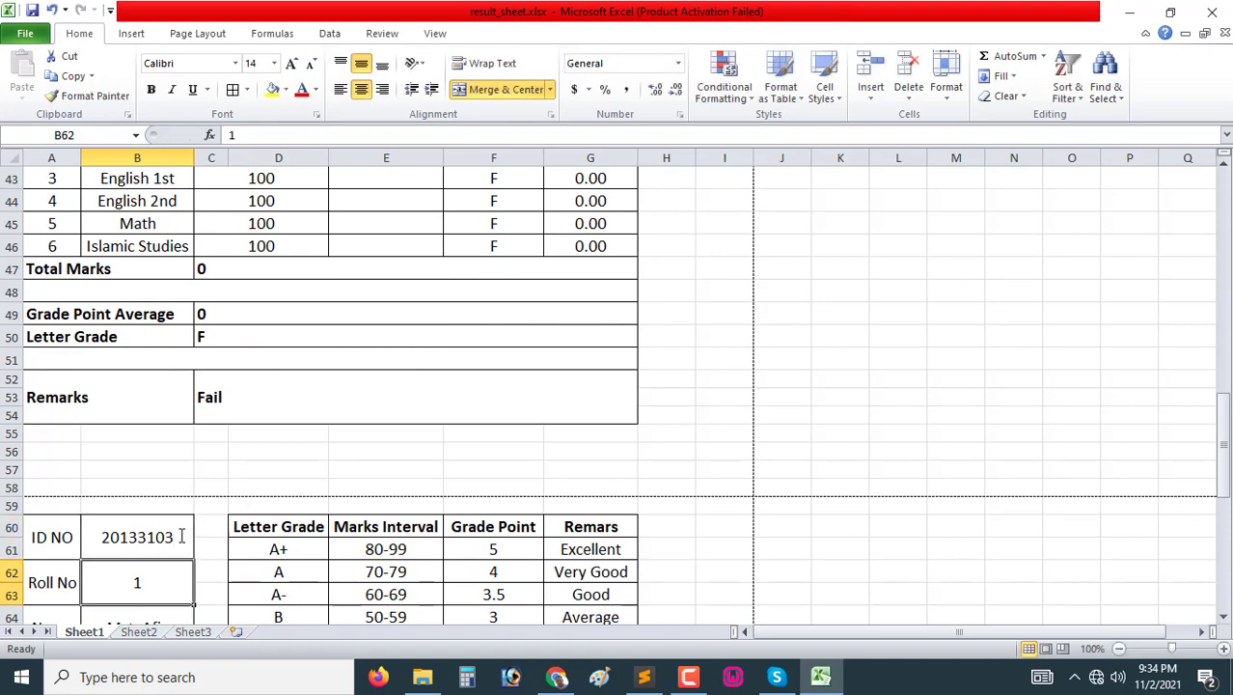
pyautogui.scroll(-3, 180, 536)
pyautogui.doubleClick(145, 378)
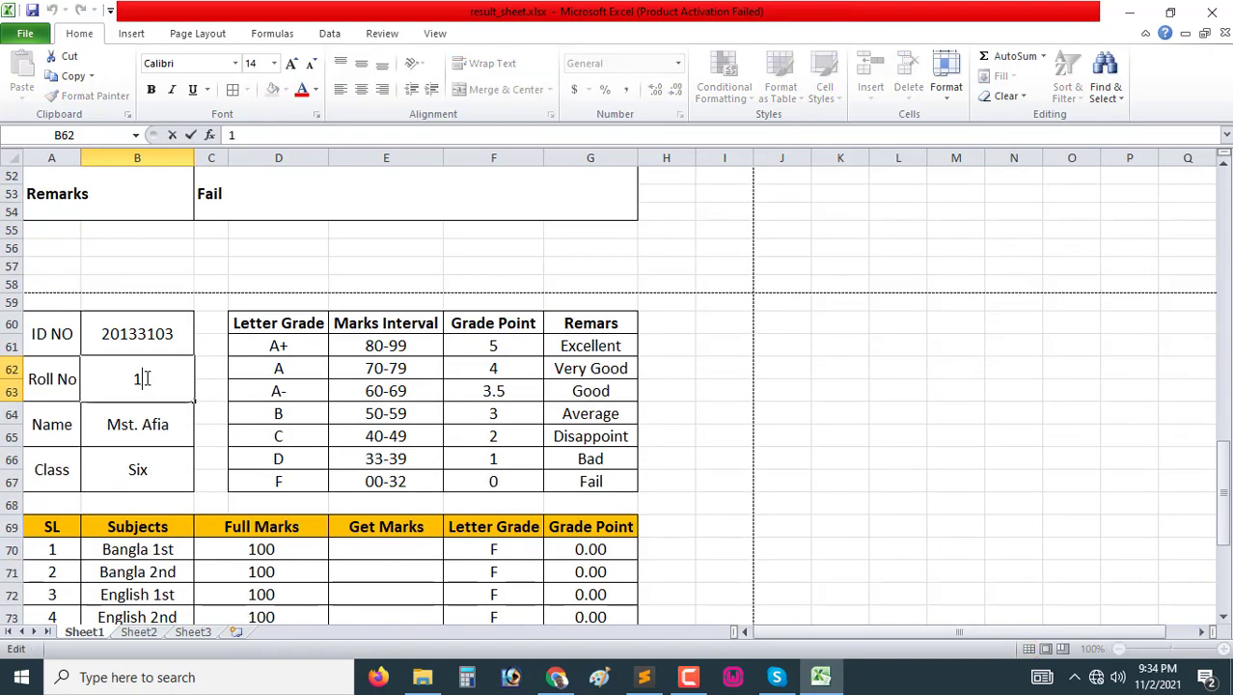
pyautogui.write('3')
pyautogui.click(429, 391)
pyautogui.scroll(2, 413, 440)
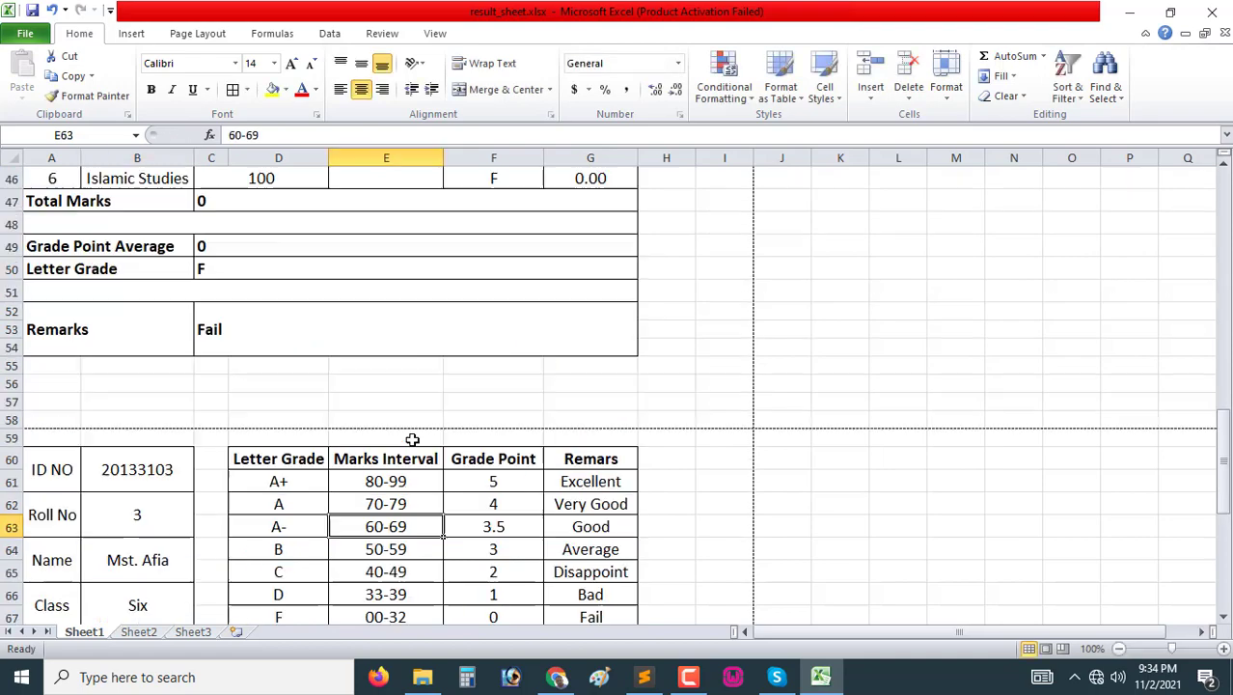
pyautogui.scroll(8, 413, 440)
pyautogui.scroll(4, 412, 440)
pyautogui.scroll(2, 412, 440)
pyautogui.scroll(1, 344, 396)
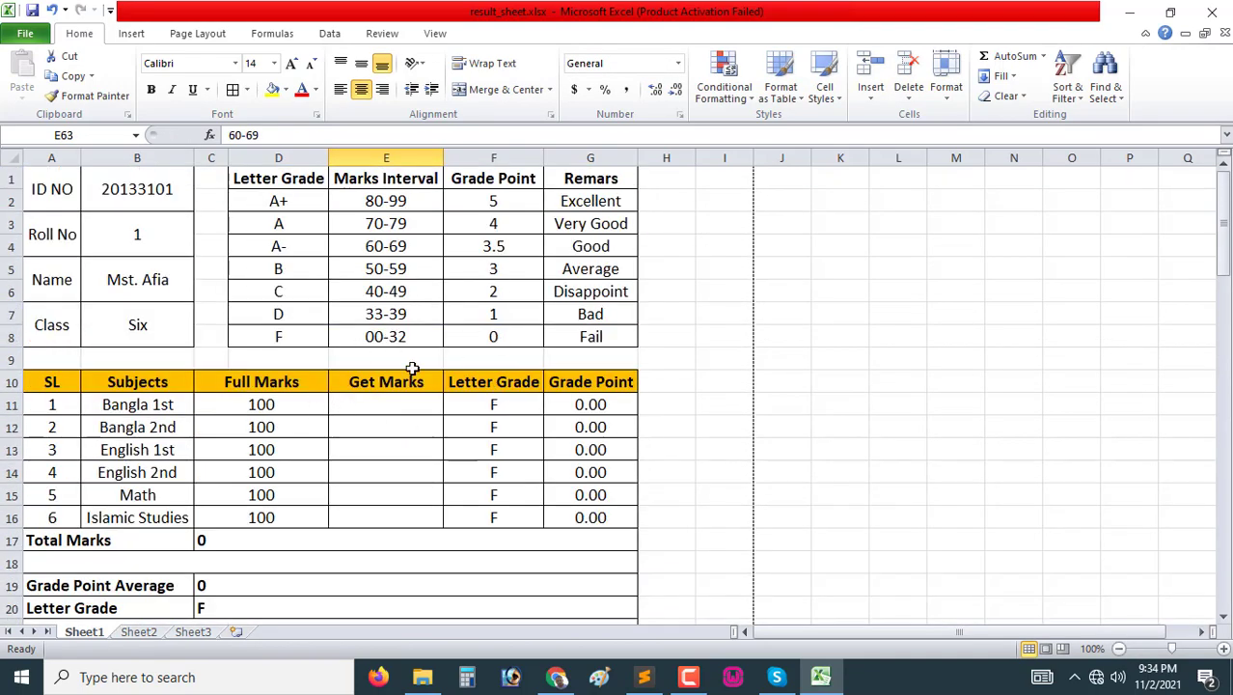
# Step: Enter marks 45, 60, 80, 30, 75 and 68 in E11:E16
pyautogui.click(384, 406)
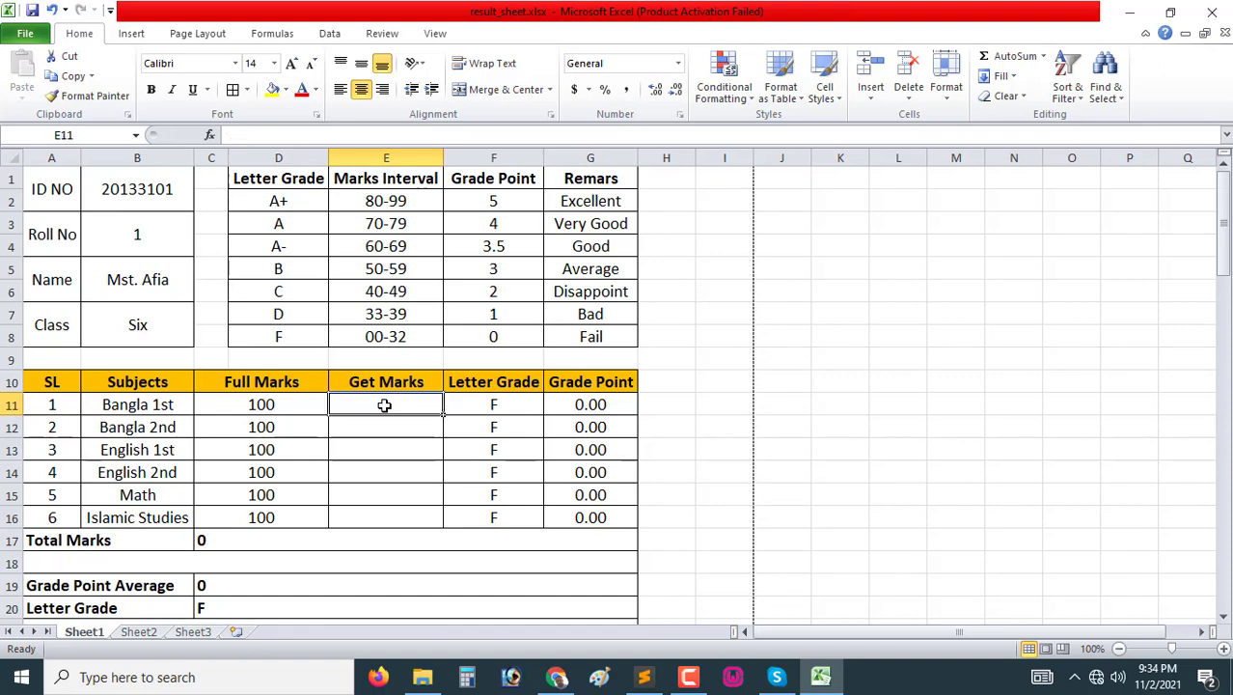
pyautogui.write('45')
pyautogui.press('Return')
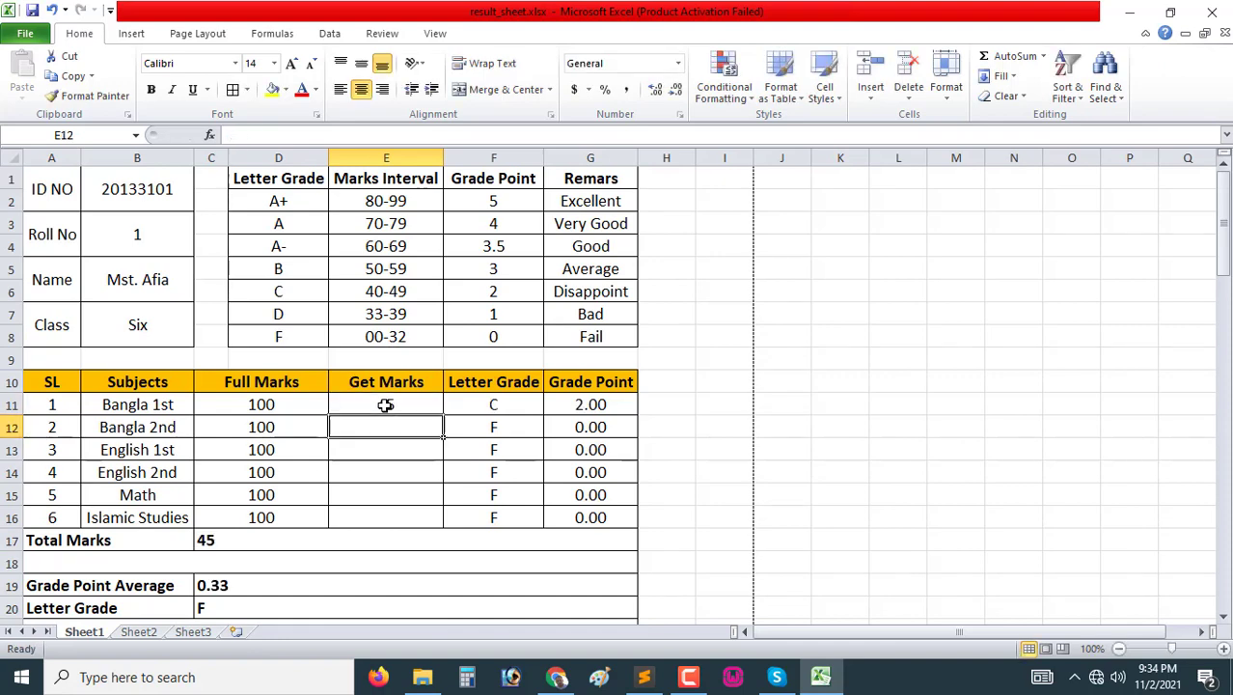
pyautogui.write('60')
pyautogui.press('Return')
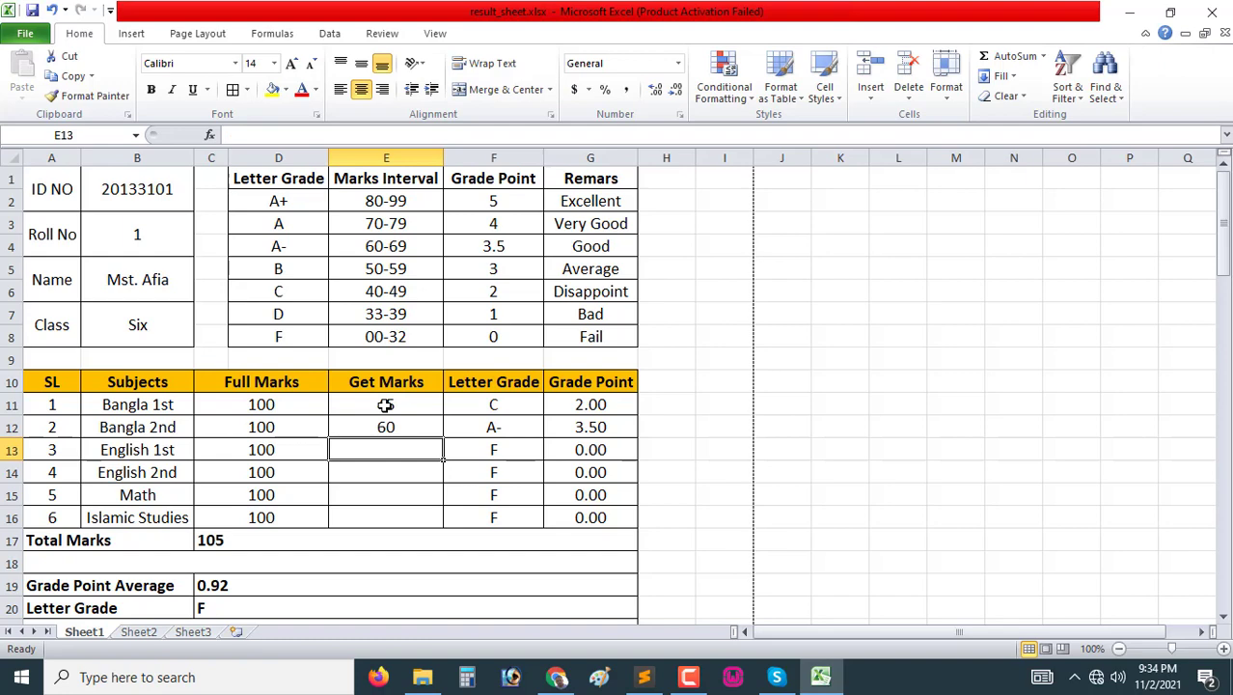
pyautogui.write('80')
pyautogui.press('Return')
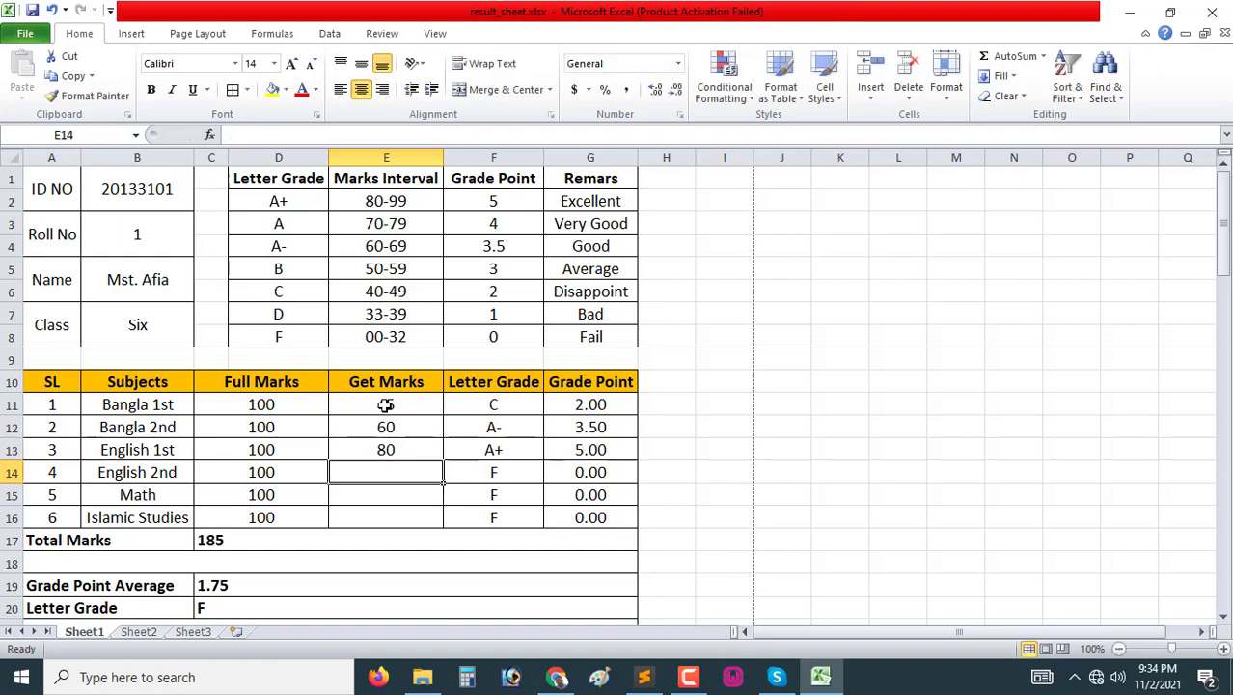
pyautogui.write('30')
pyautogui.press('Return')
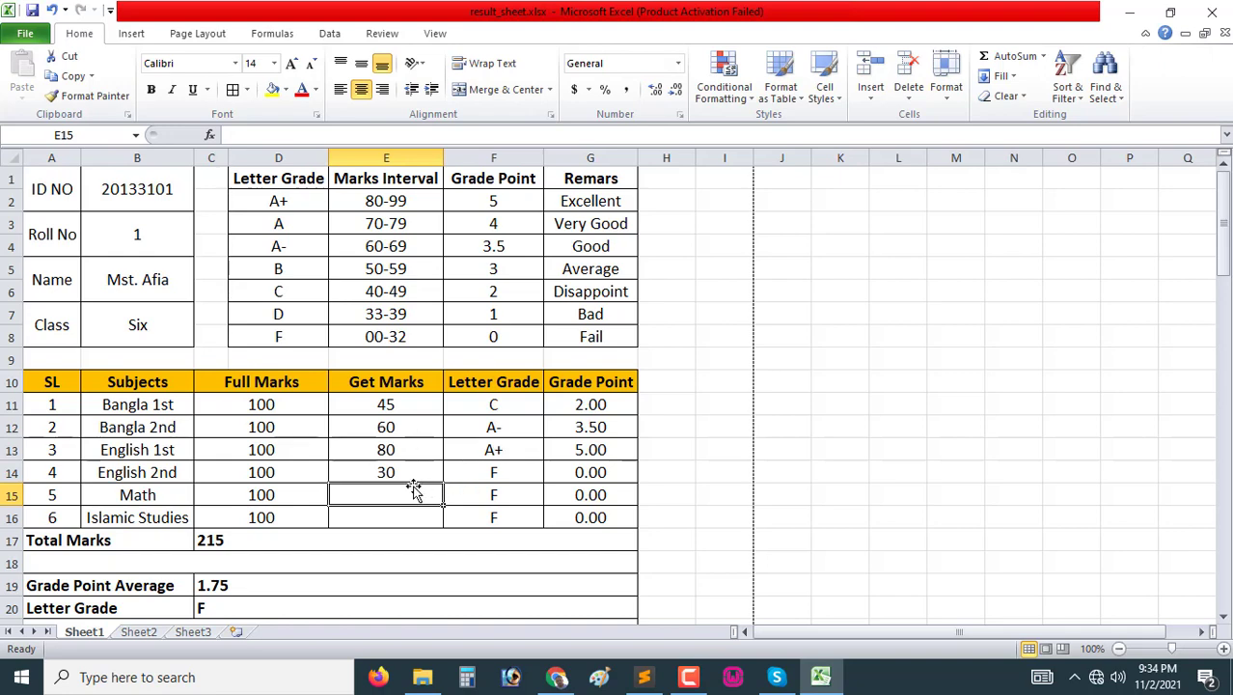
pyautogui.write('75')
pyautogui.press('Return')
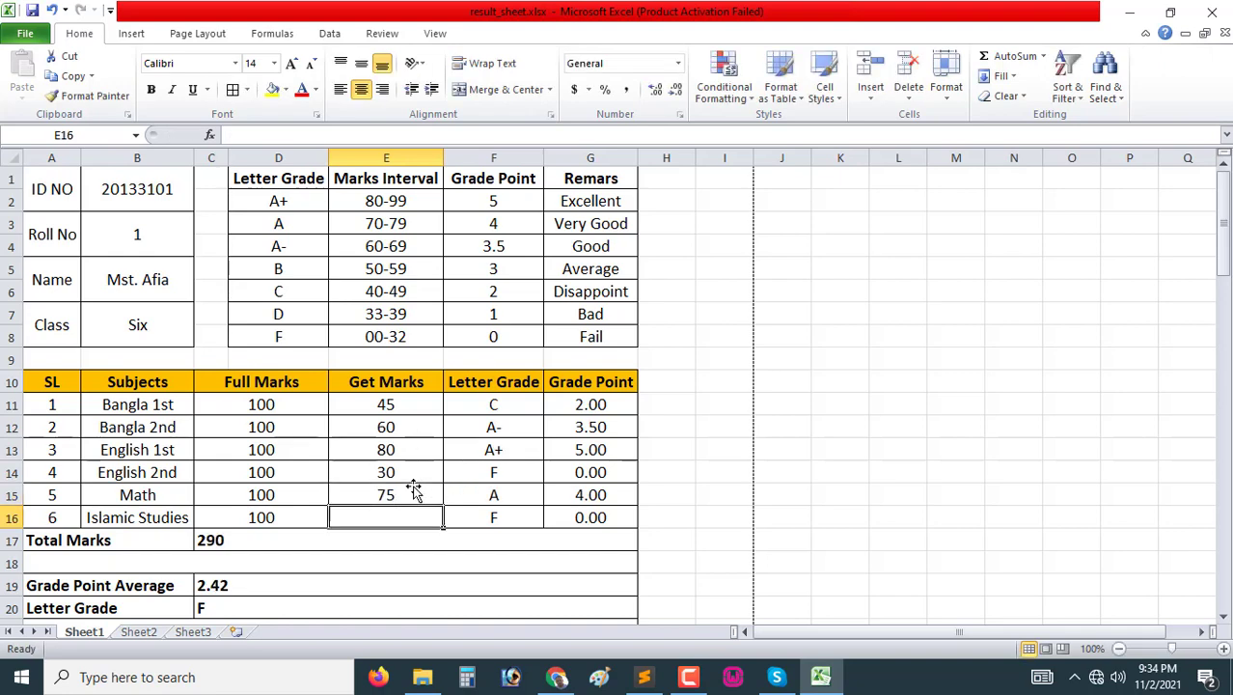
pyautogui.write('68')
pyautogui.press('Return')
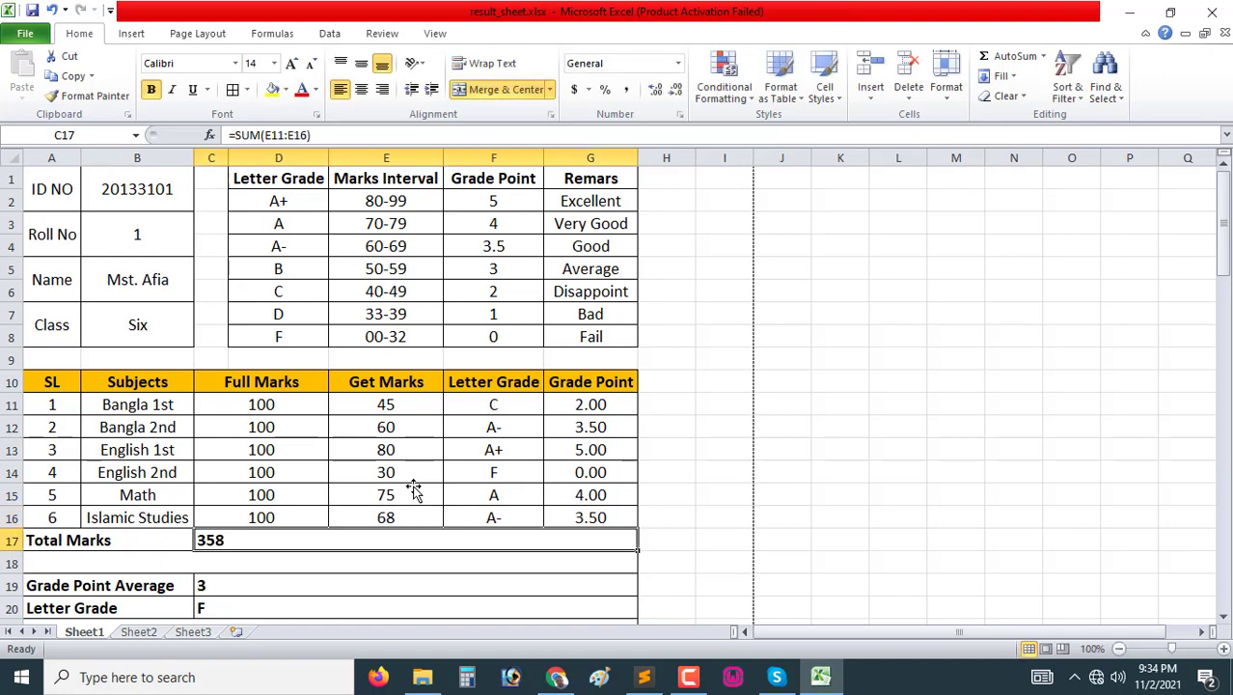
# Step: Review the letter-grade and Remarks formulas, showing total 358, grade F and Fail
pyautogui.scroll(-1, 373, 533)
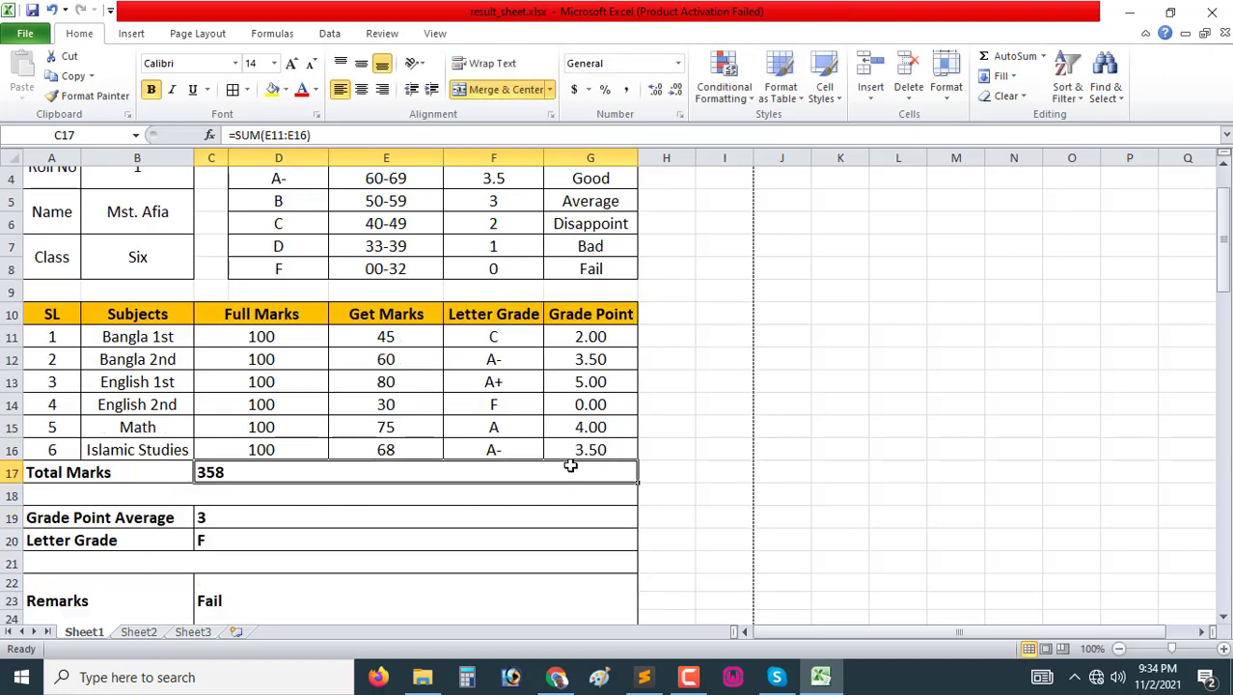
pyautogui.click(495, 404)
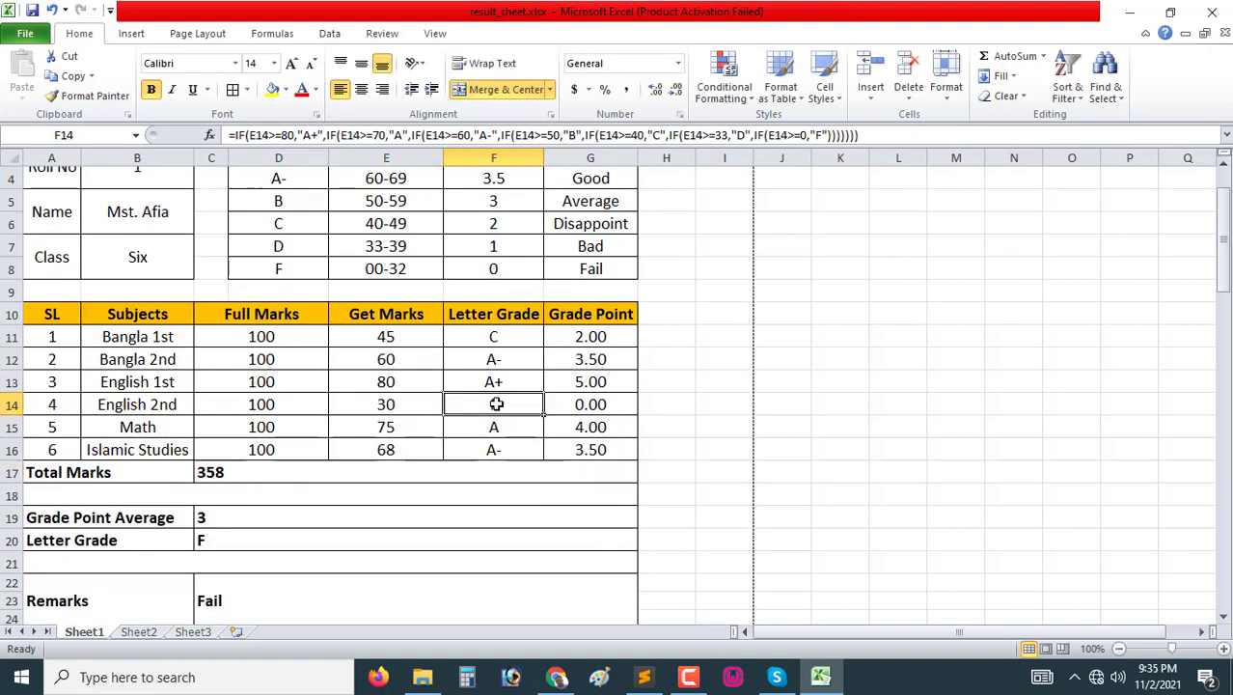
pyautogui.click(253, 592)
pyautogui.scroll(-1, 246, 566)
pyautogui.click(109, 480)
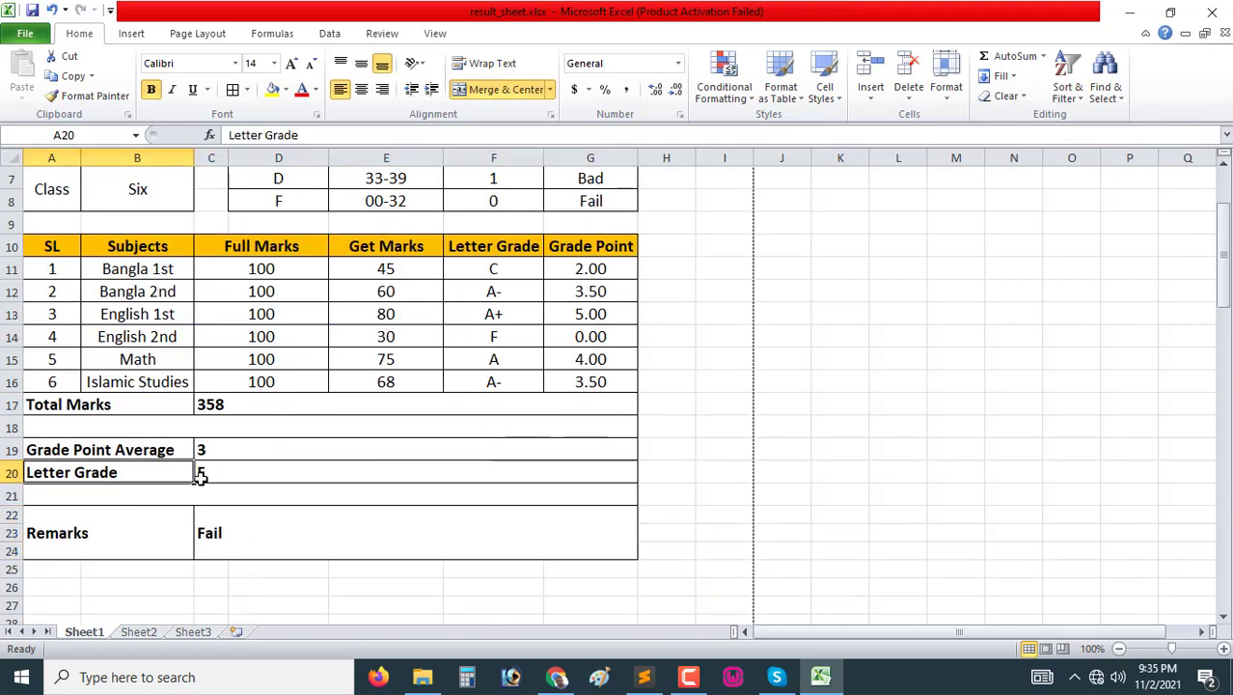
pyautogui.click(243, 481)
pyautogui.click(83, 542)
pyautogui.click(264, 538)
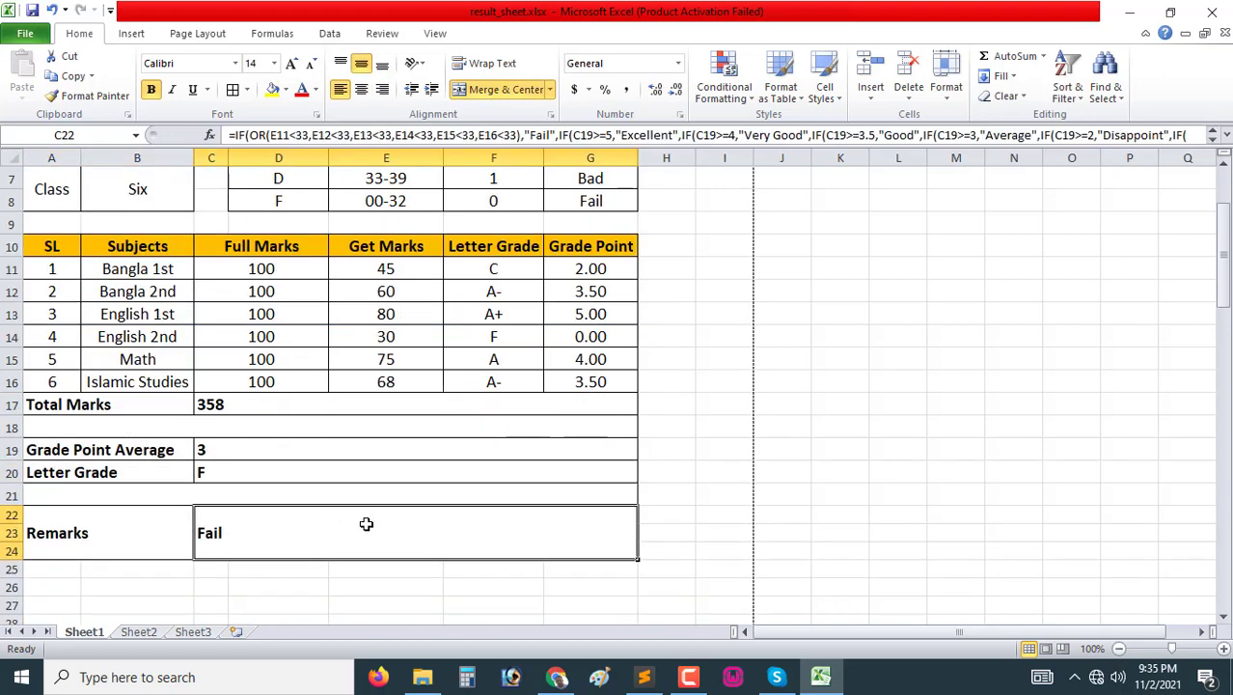
pyautogui.scroll(-3, 493, 499)
# Step: Enter marks 45, 78, 81, 66, 50 and 49 in E41:E46
pyautogui.scroll(-5, 493, 499)
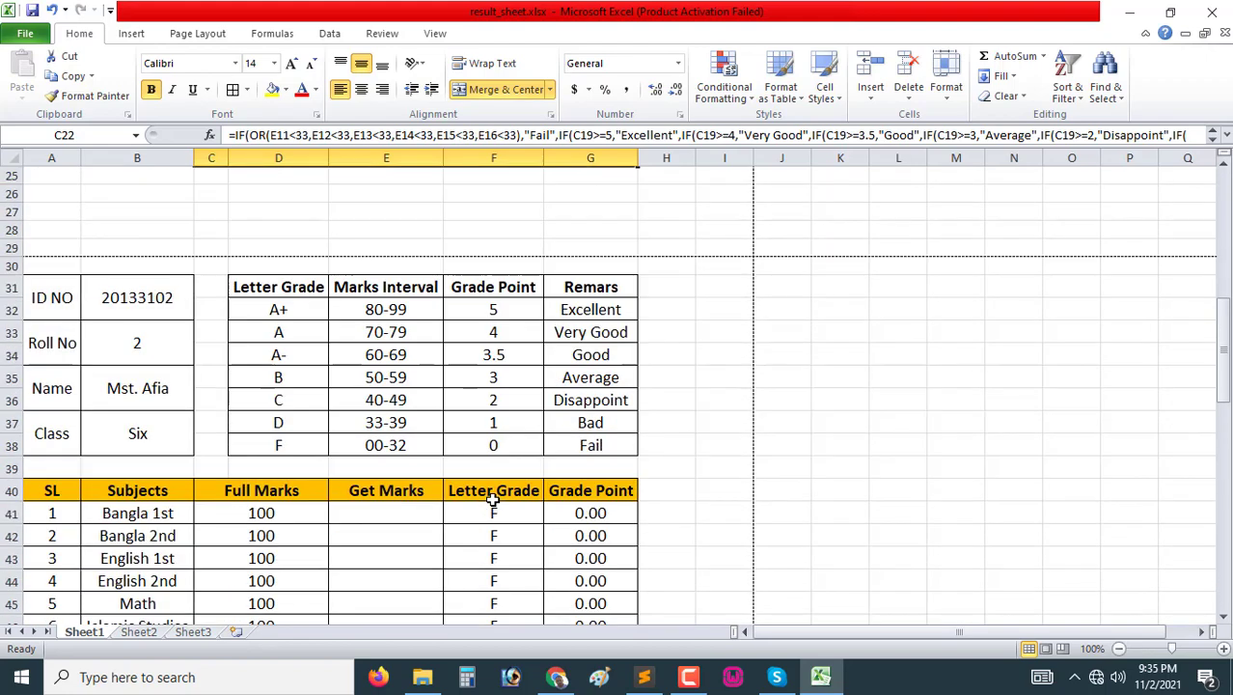
pyautogui.scroll(-1, 493, 499)
pyautogui.click(383, 407)
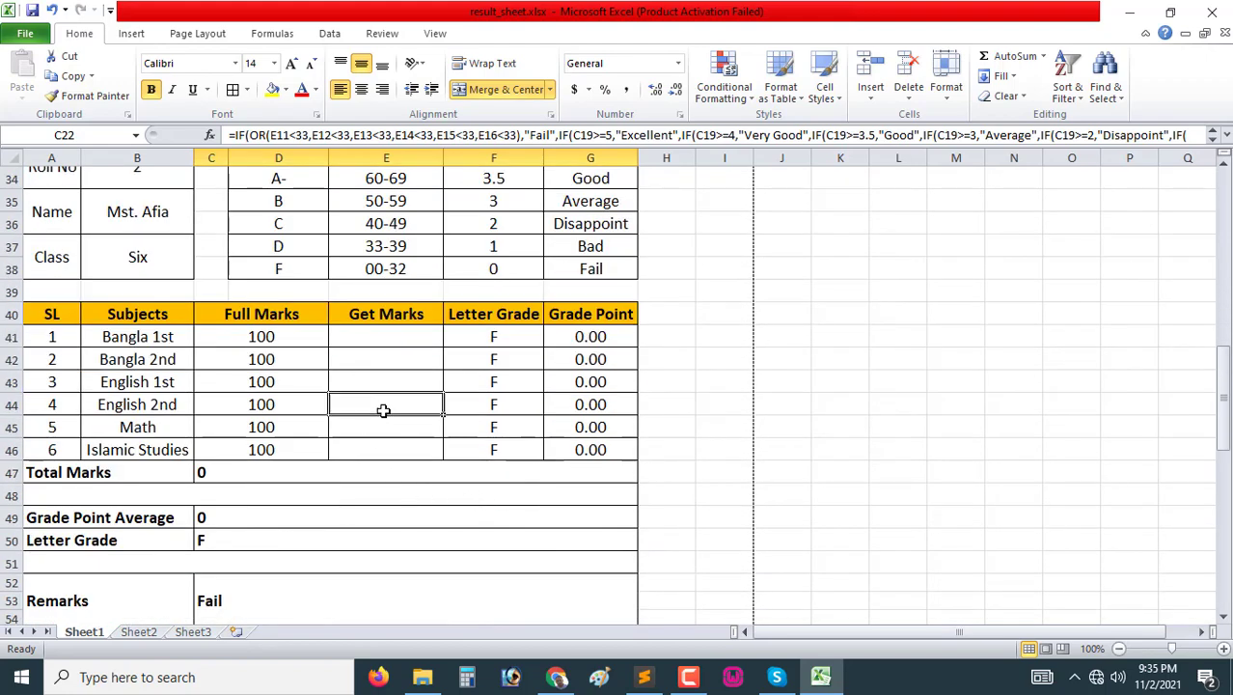
pyautogui.click(399, 339)
pyautogui.write('4')
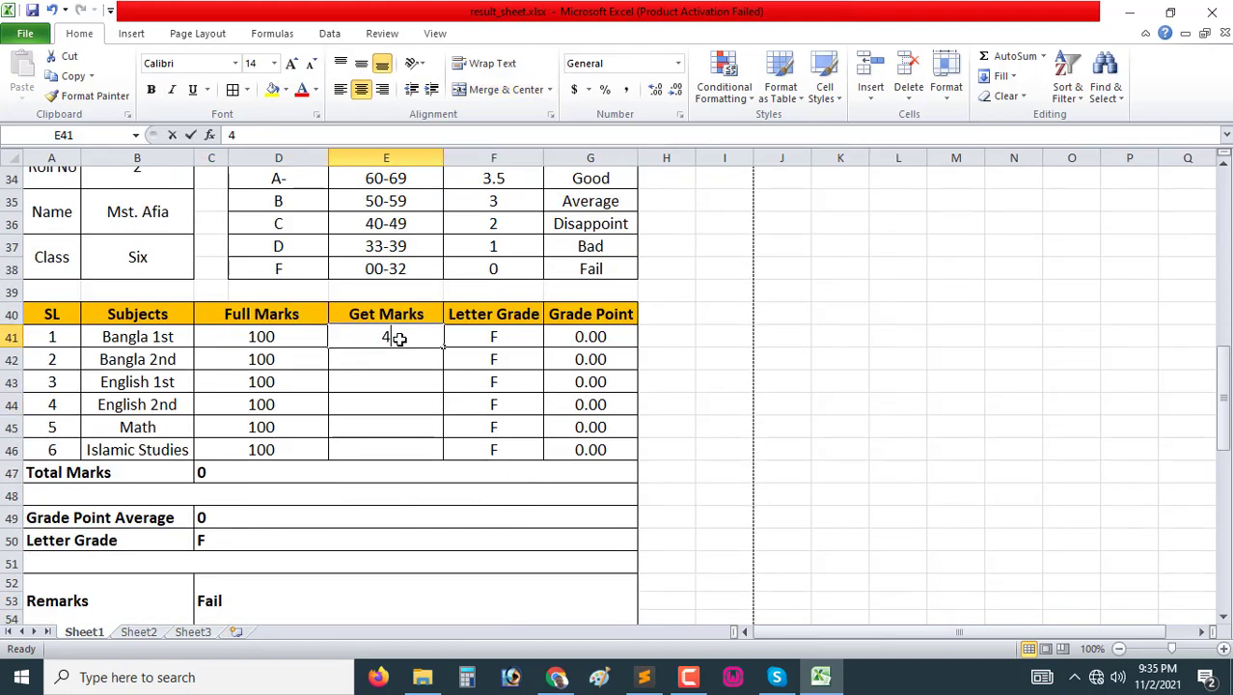
pyautogui.write('5')
pyautogui.press('Return')
pyautogui.write('78')
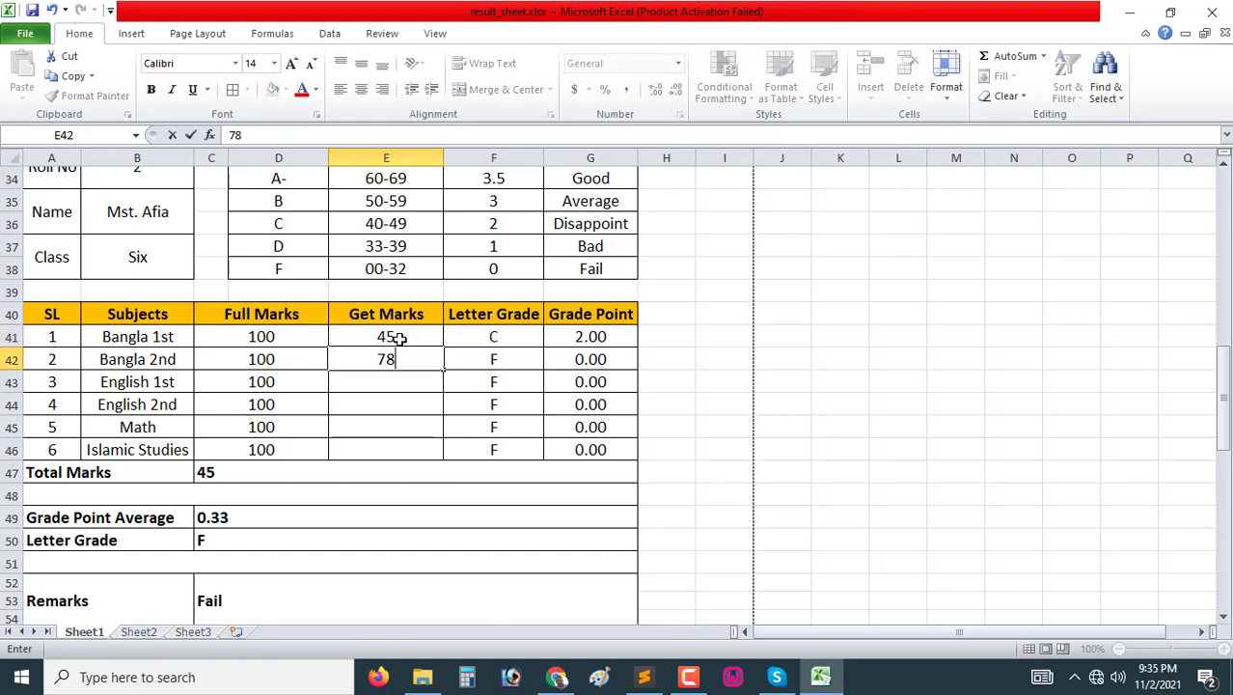
pyautogui.press('Return')
pyautogui.write('9')
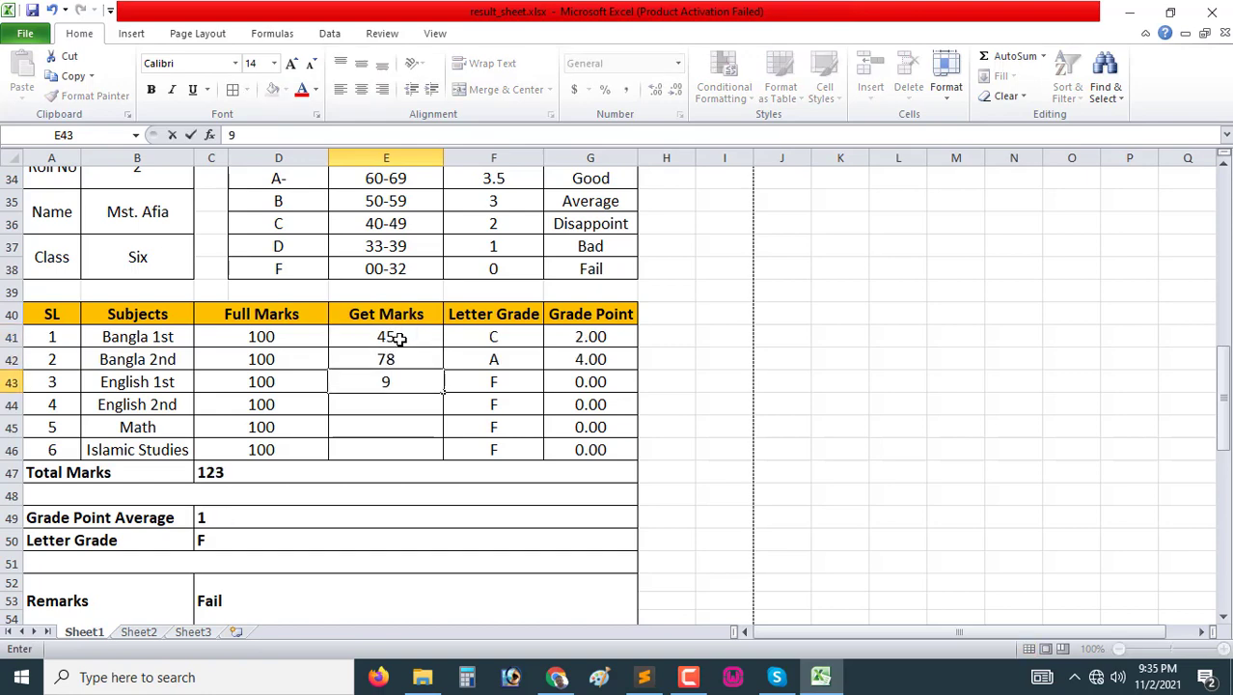
pyautogui.press('BackSpace')
pyautogui.write('1')
pyautogui.press('Return')
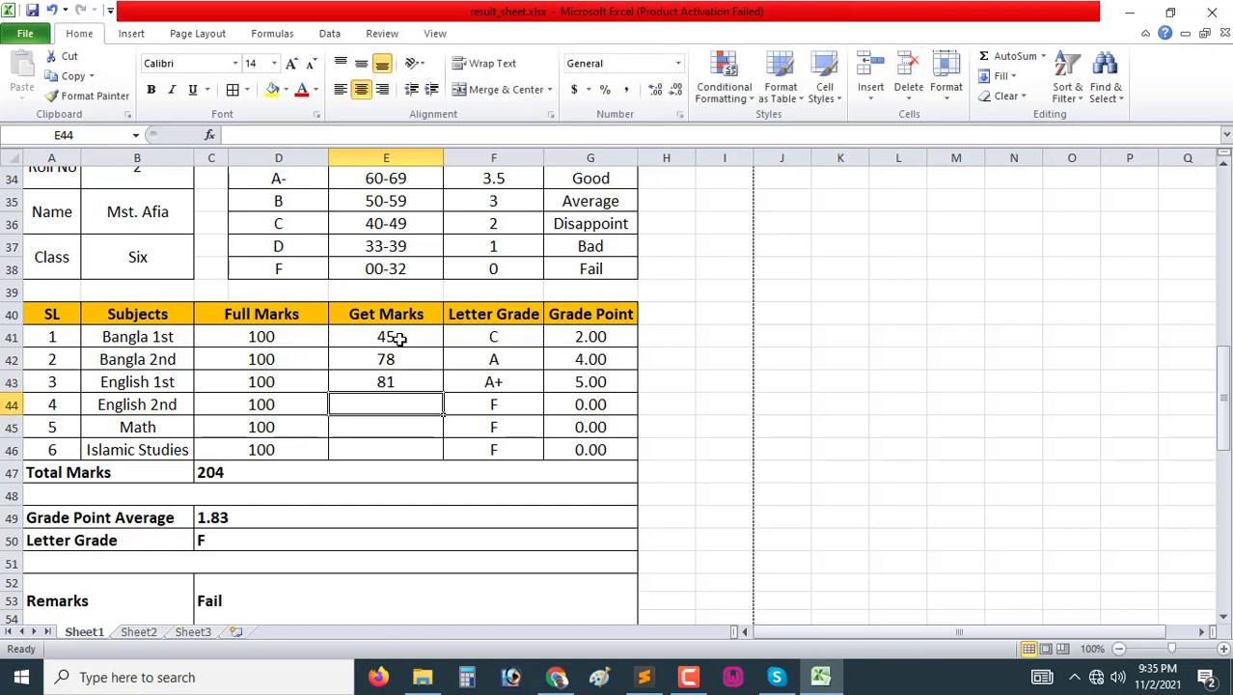
pyautogui.write('66')
pyautogui.press('Return')
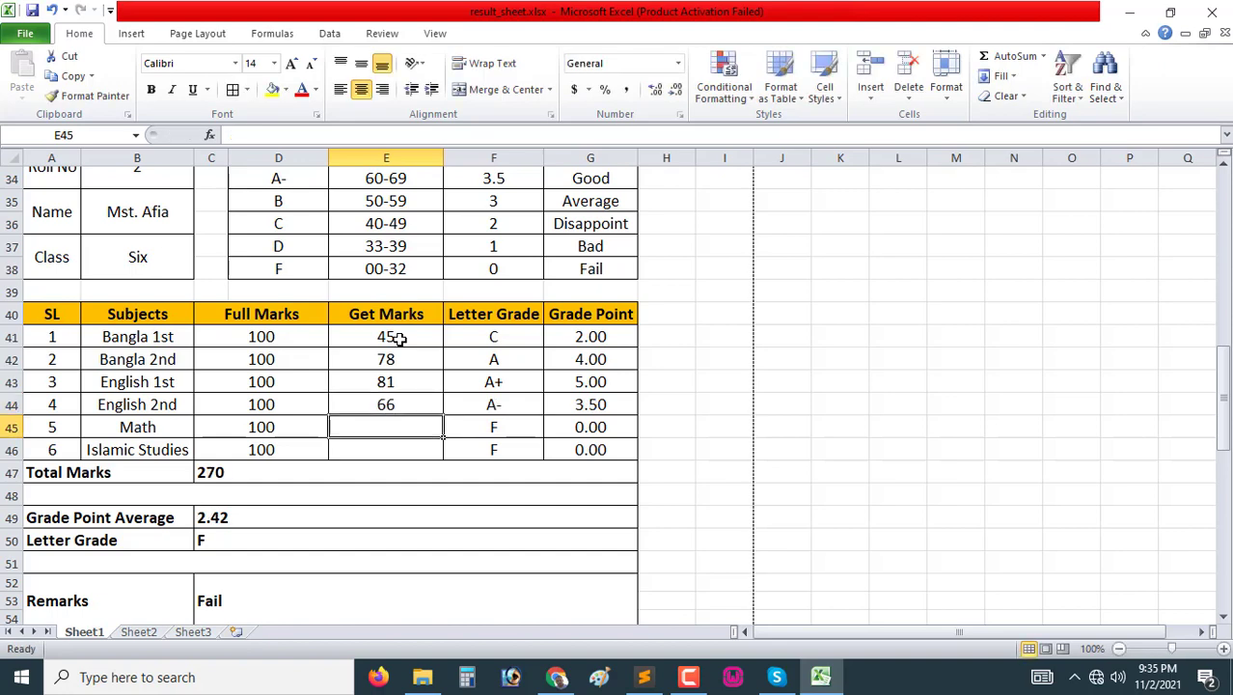
pyautogui.write('50')
pyautogui.press('Return')
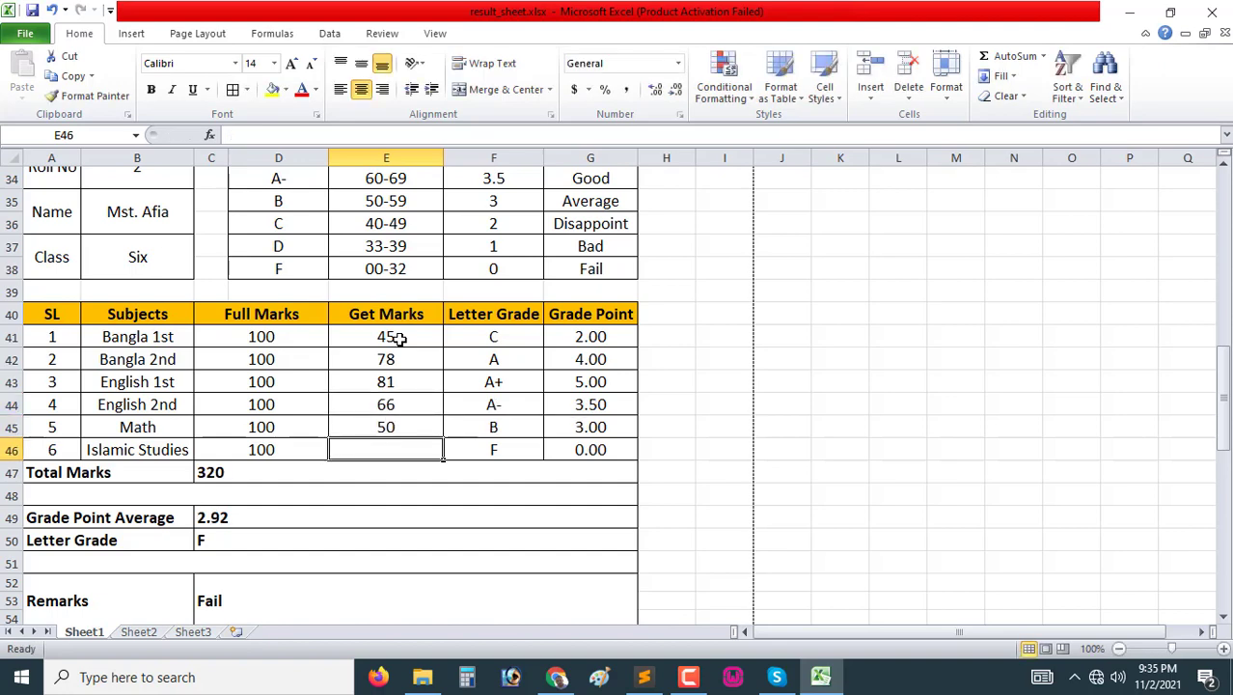
pyautogui.write('49')
pyautogui.press('Return')
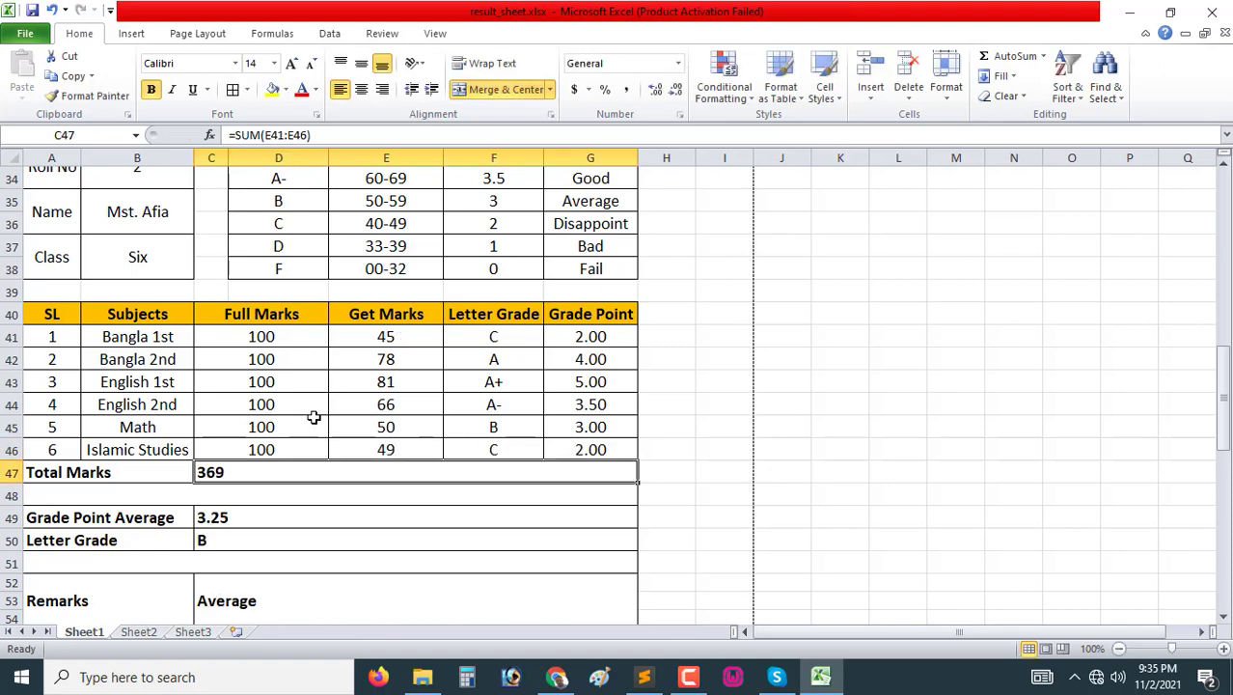
# Step: Review the GPA, letter grade and Remarks formulas showing 3.25, B and Average
pyautogui.click(250, 521)
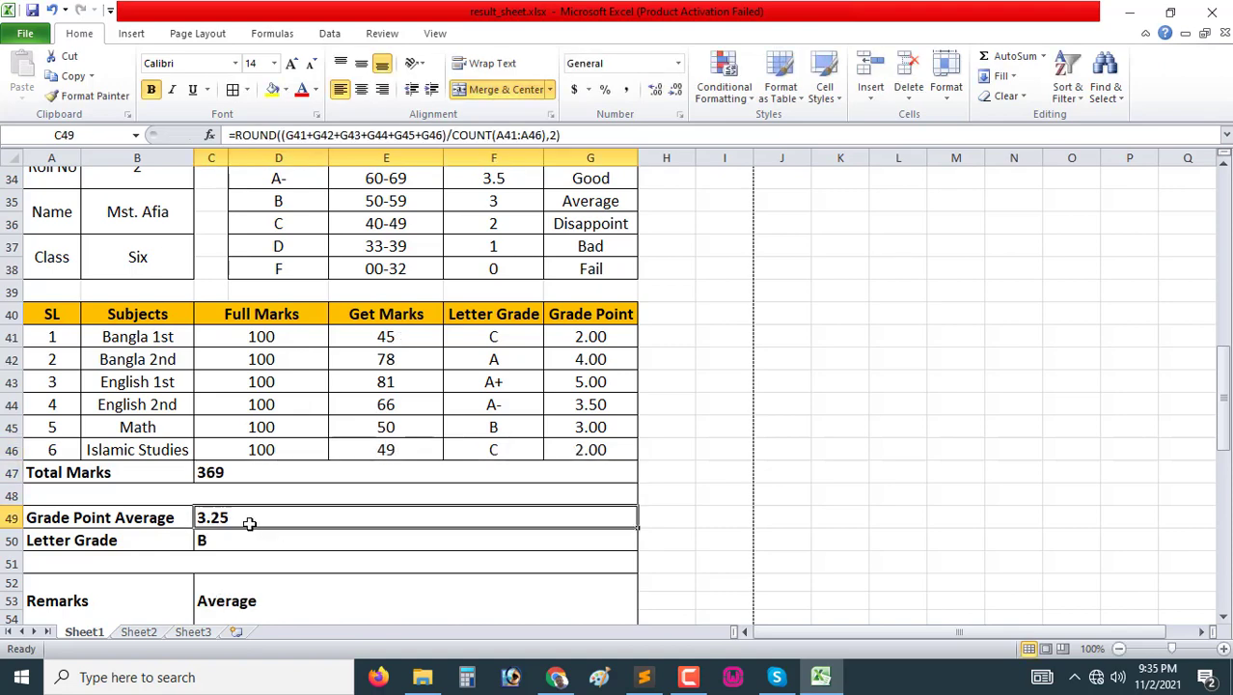
pyautogui.click(224, 543)
pyautogui.scroll(-2, 377, 581)
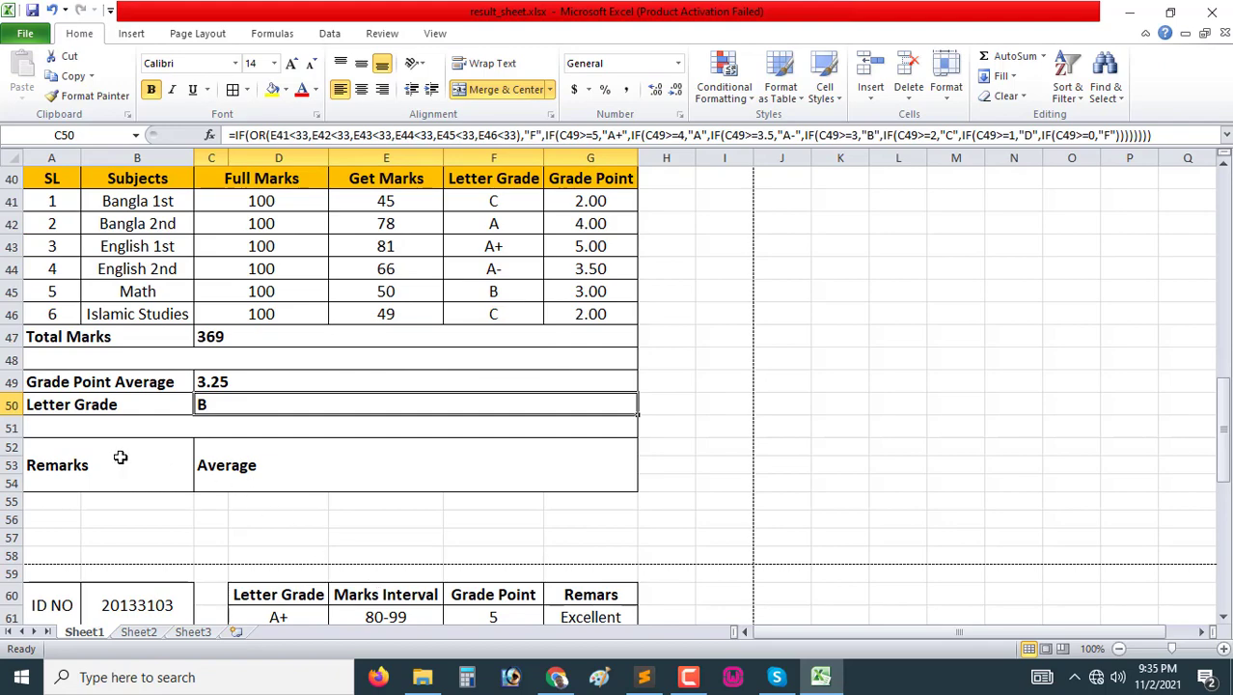
pyautogui.click(303, 466)
pyautogui.scroll(6, 692, 426)
pyautogui.scroll(7, 693, 427)
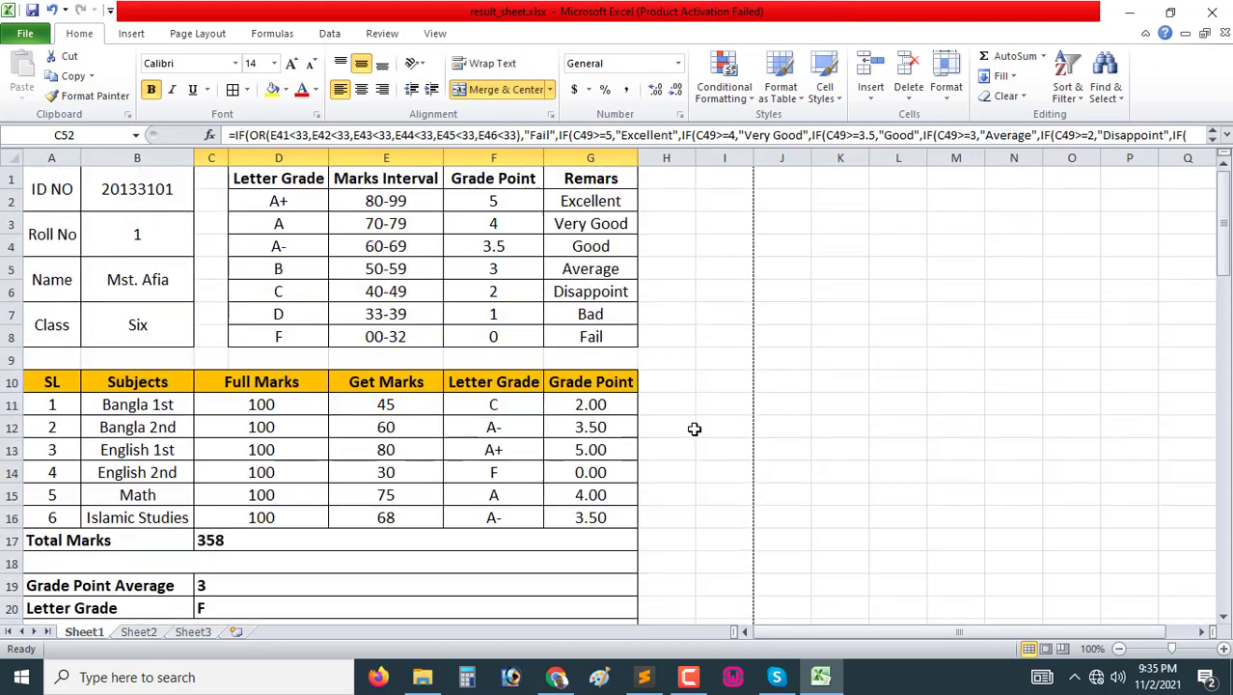
pyautogui.scroll(-5, 694, 428)
pyautogui.scroll(-4, 694, 428)
# Step: Review the Excellent and Average remarks in the grade table
pyautogui.click(598, 255)
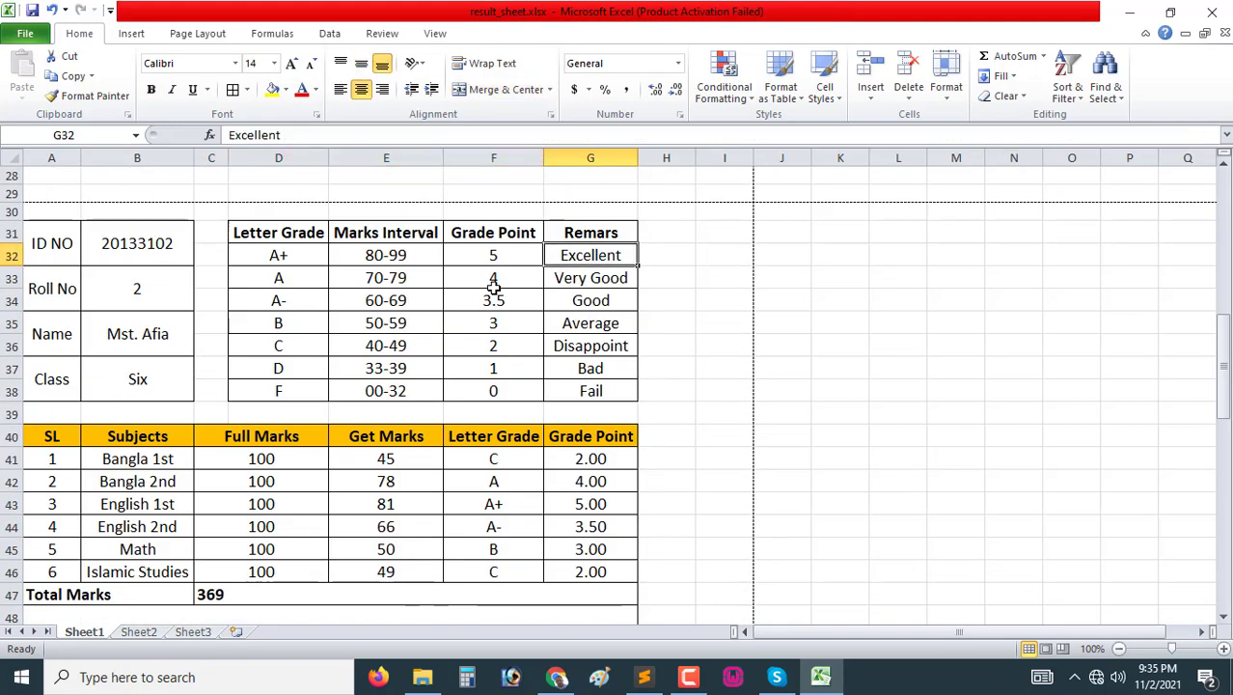
pyautogui.click(605, 326)
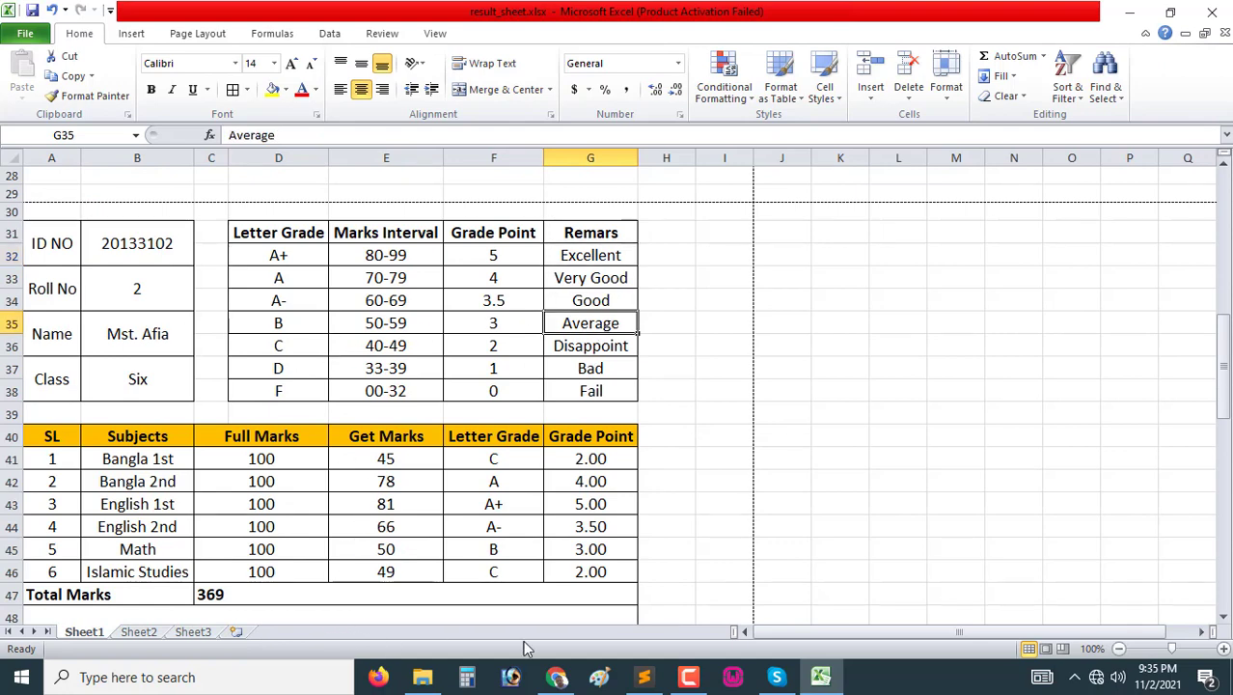
pyautogui.click(192, 478)
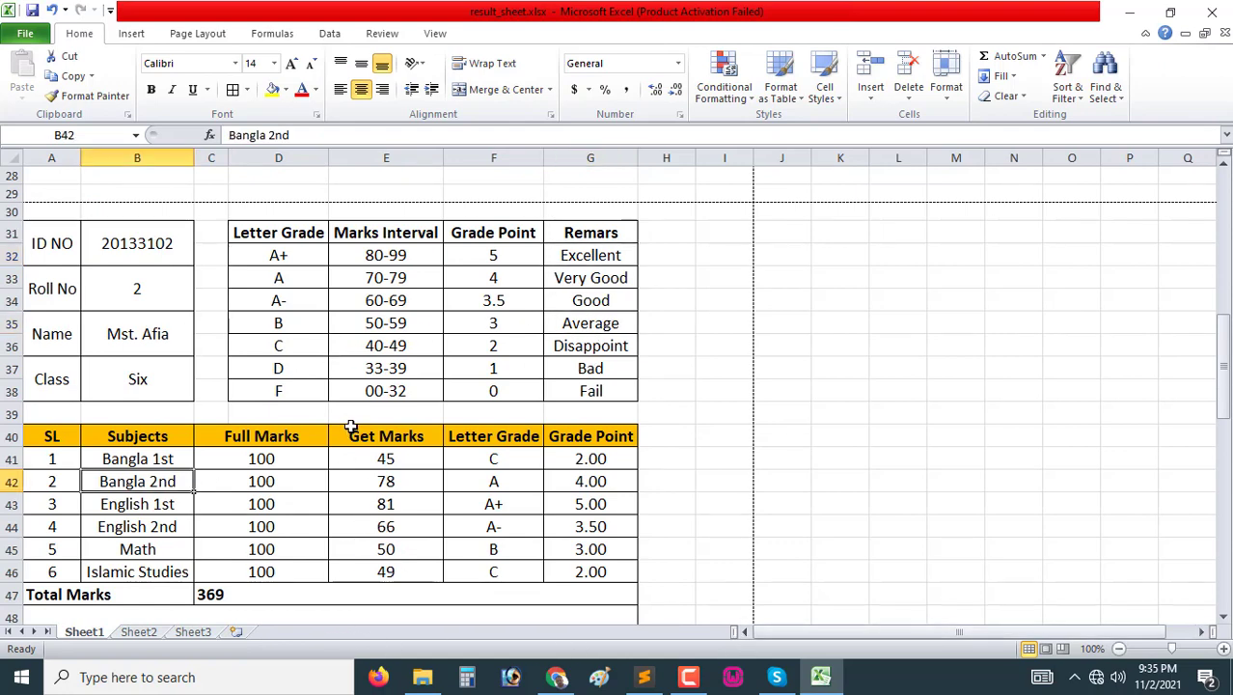
# Step: Move down to the Roll No 3 block and select E70, the Bangla 1st mark cell
pyautogui.scroll(-2, 350, 425)
pyautogui.scroll(-3, 353, 415)
pyautogui.scroll(1, 330, 311)
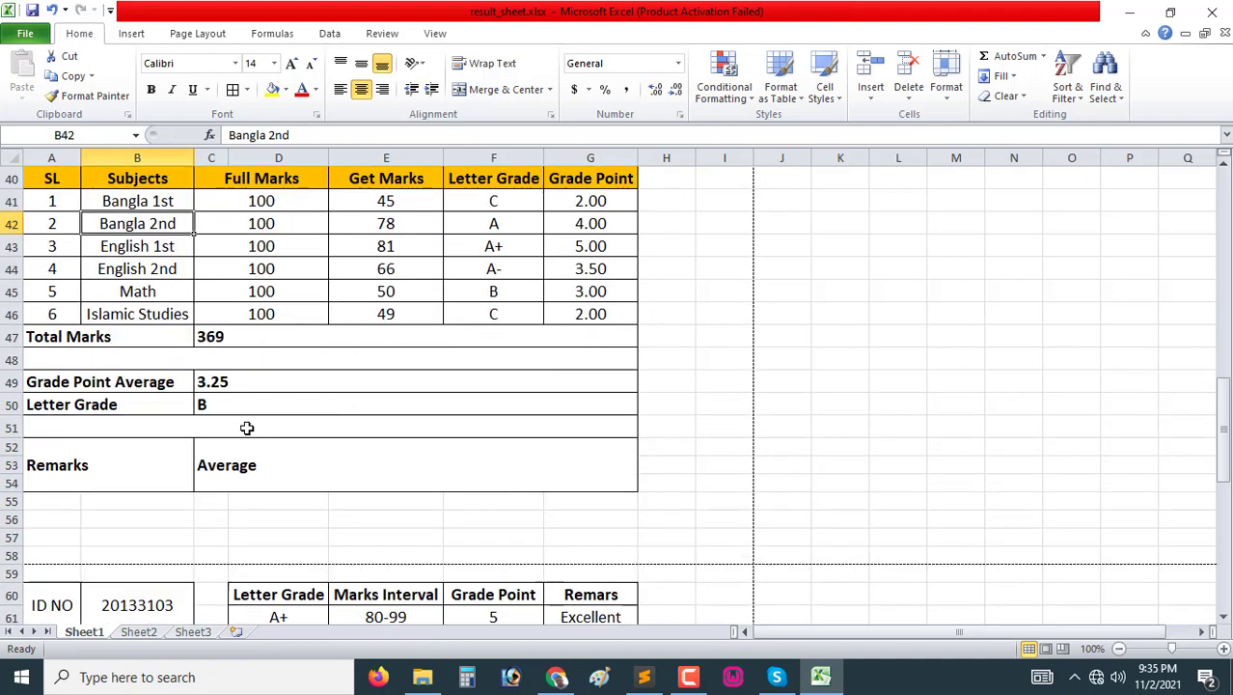
pyautogui.scroll(1, 247, 427)
pyautogui.scroll(-5, 344, 459)
pyautogui.scroll(-3, 369, 500)
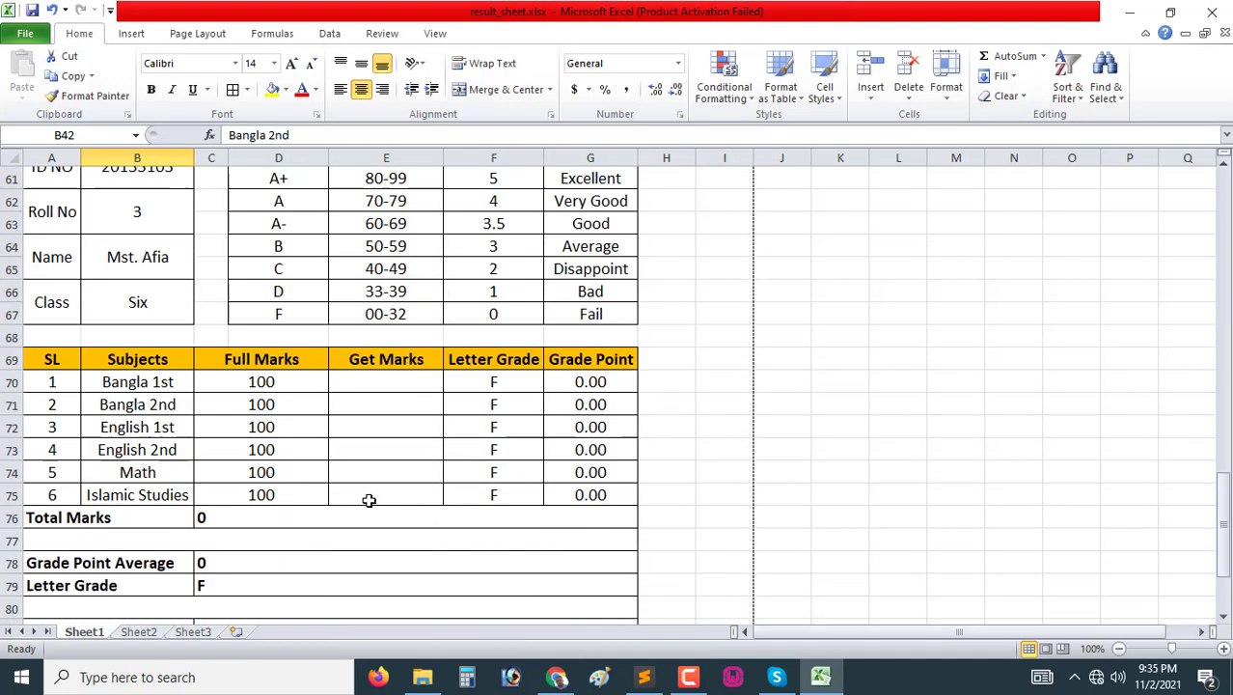
pyautogui.click(382, 389)
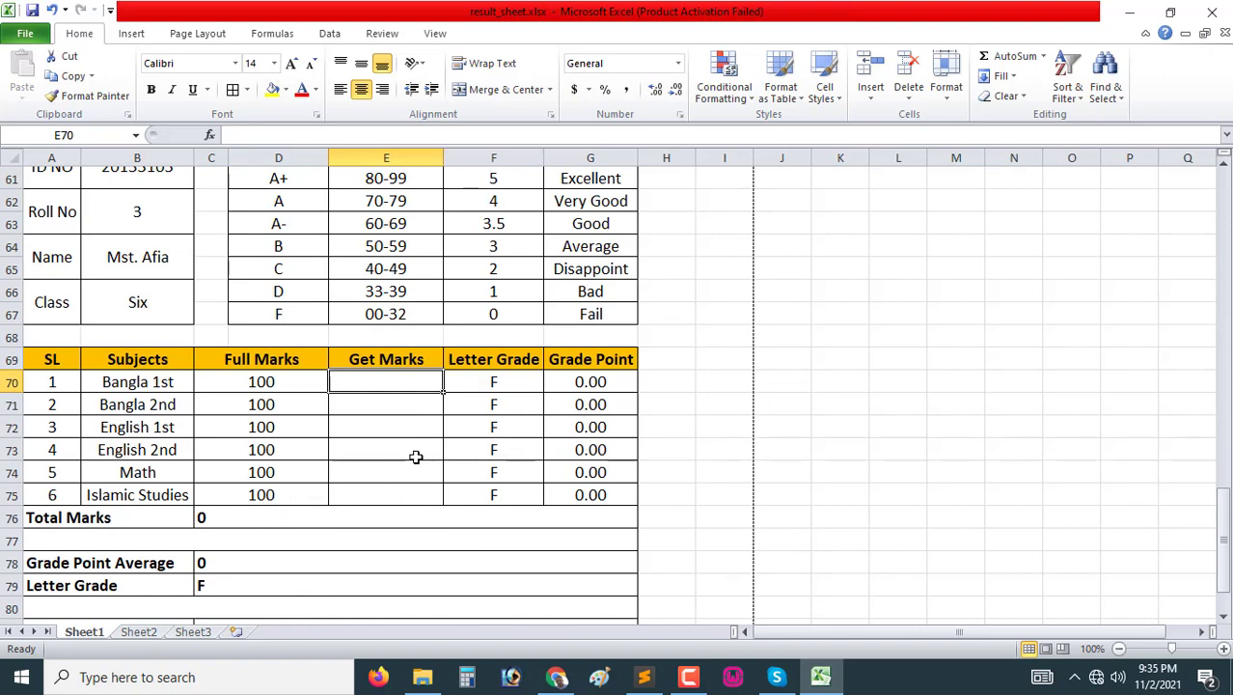
pyautogui.scroll(1, 415, 456)
pyautogui.scroll(2, 415, 456)
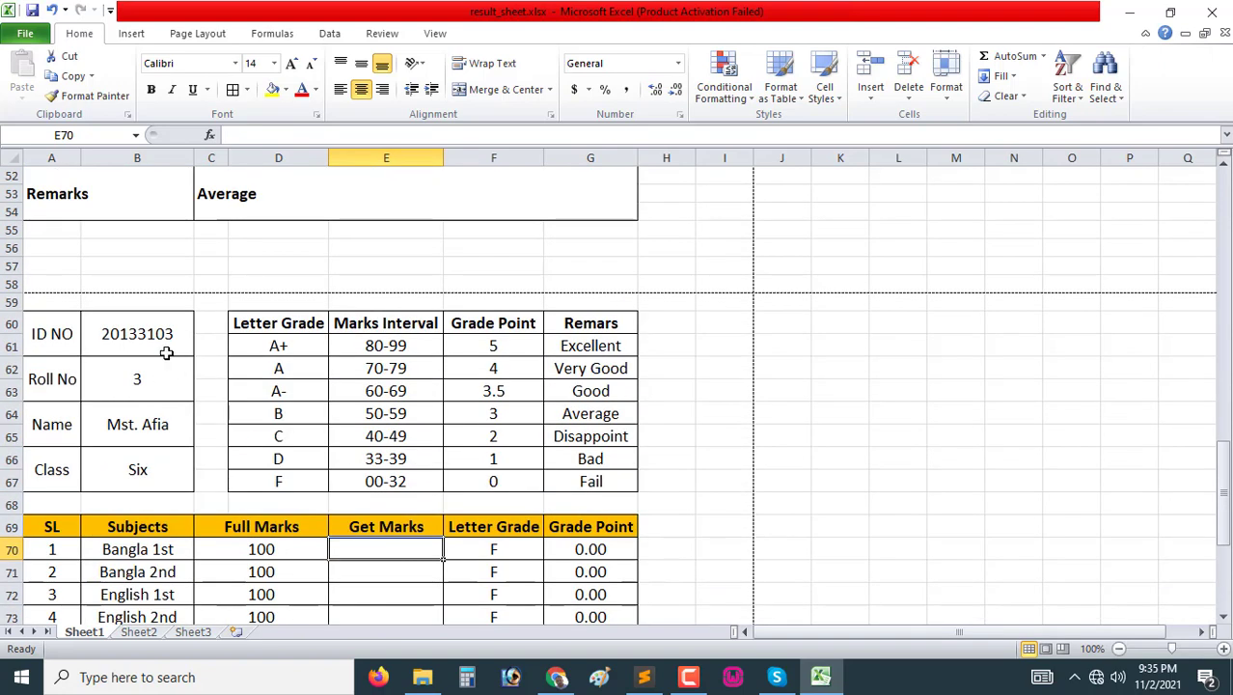
pyautogui.scroll(-1, 455, 543)
# Step: Enter marks 65, 88, 77, 66, 80 and 70 into E70:E75
pyautogui.scroll(-1, 456, 543)
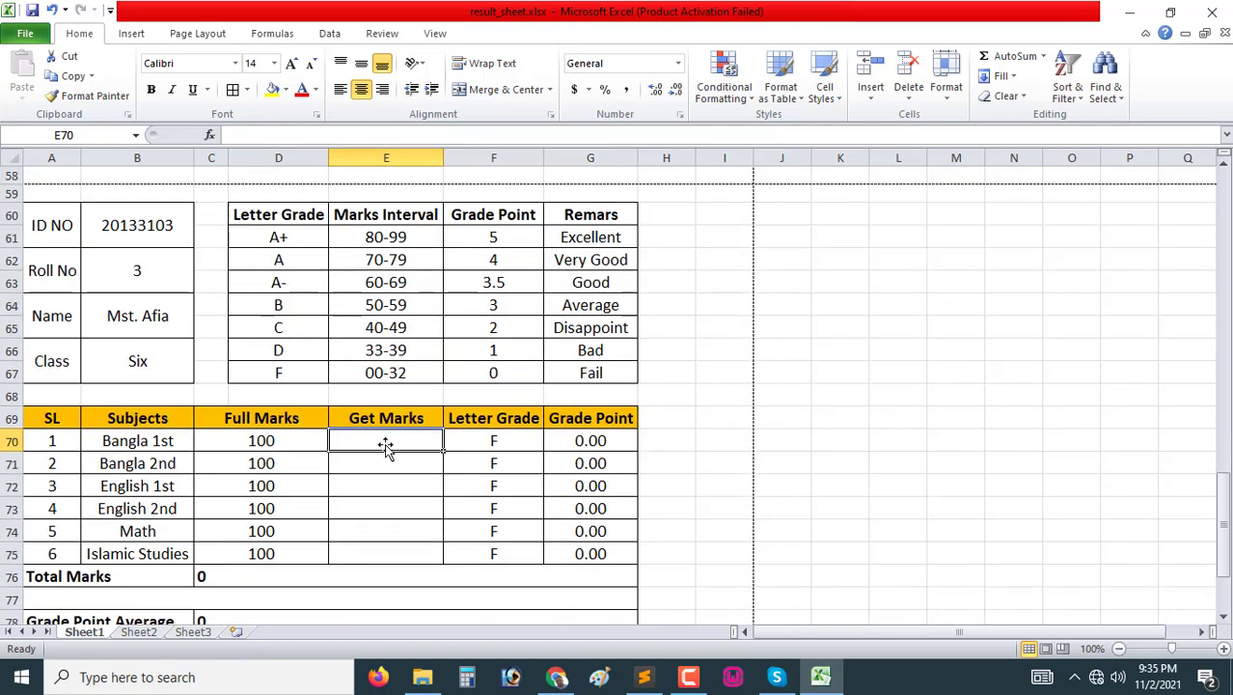
pyautogui.press('Return')
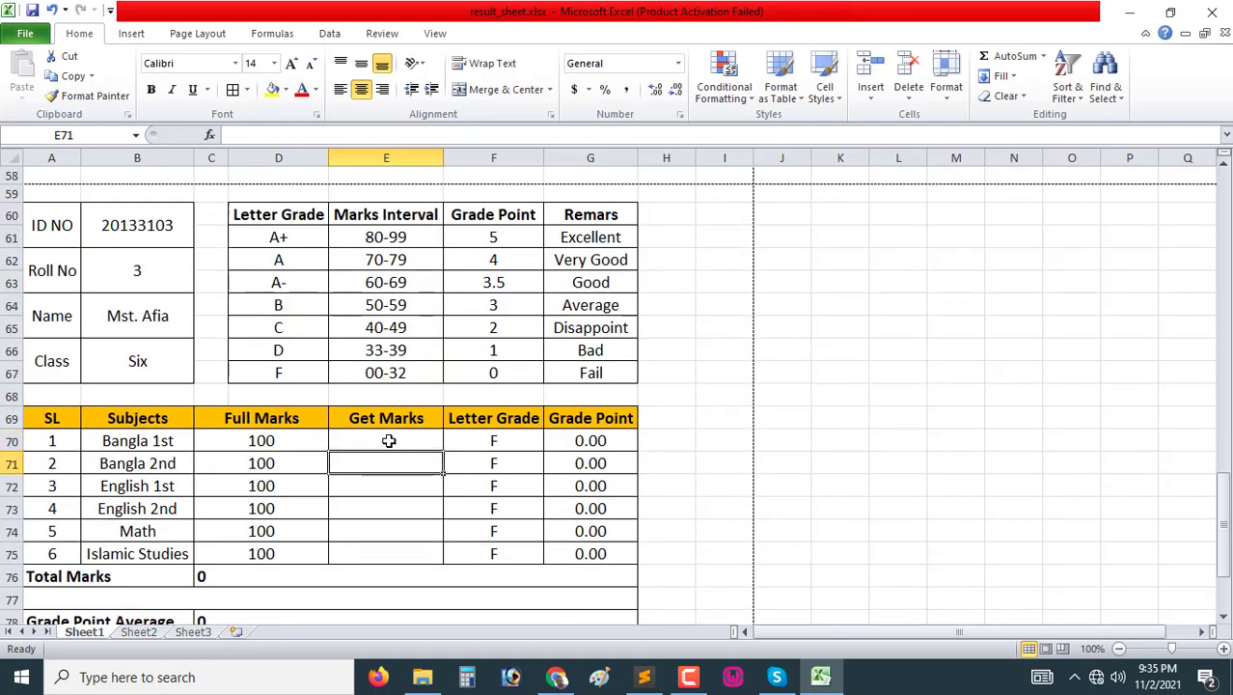
pyautogui.click(389, 440)
pyautogui.write('65')
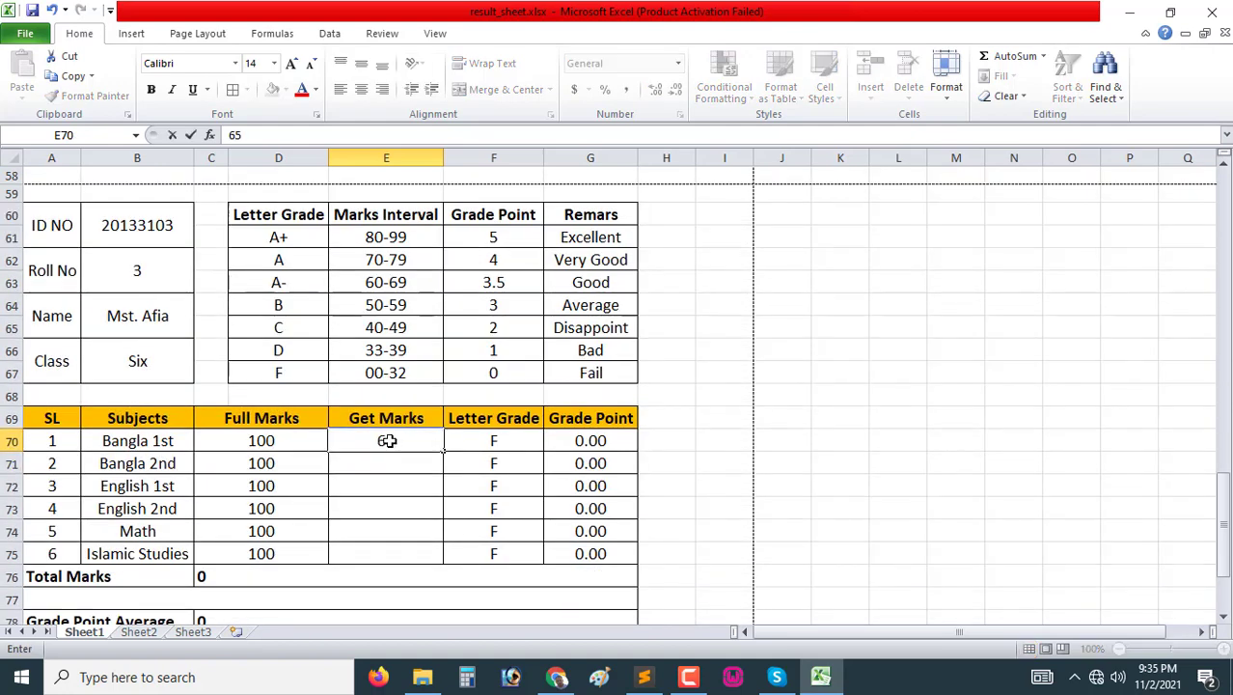
pyautogui.press('Return')
pyautogui.write('88')
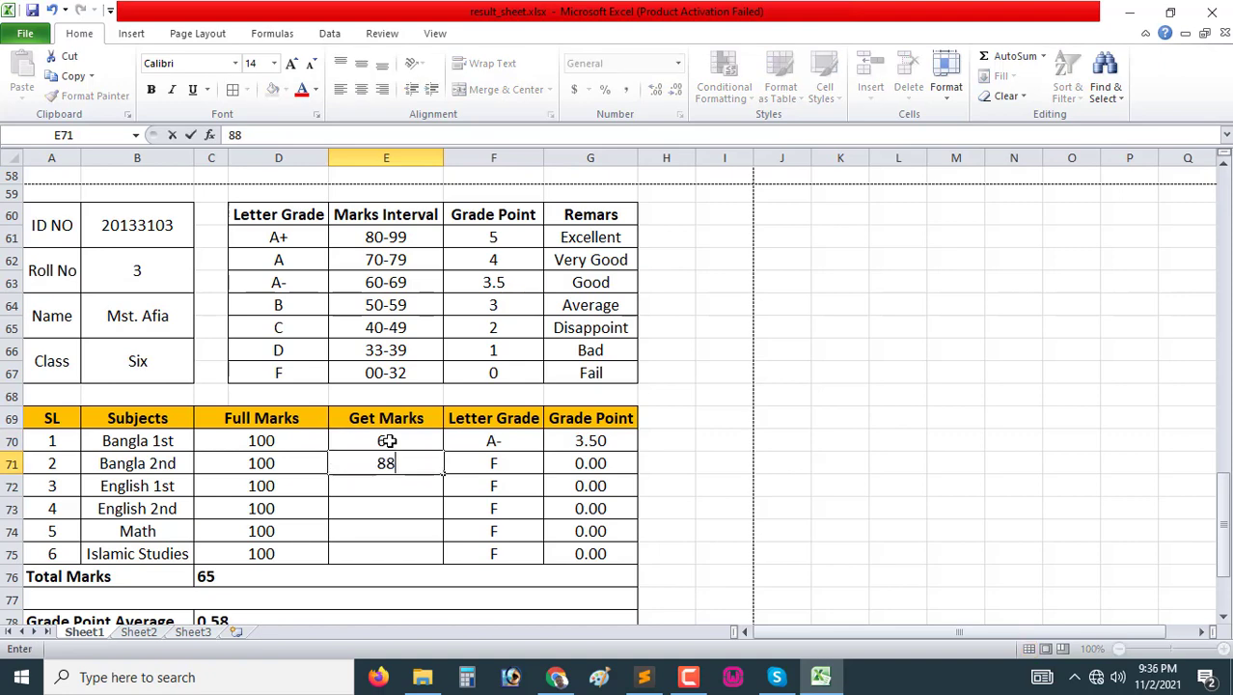
pyautogui.press('Return')
pyautogui.write('77')
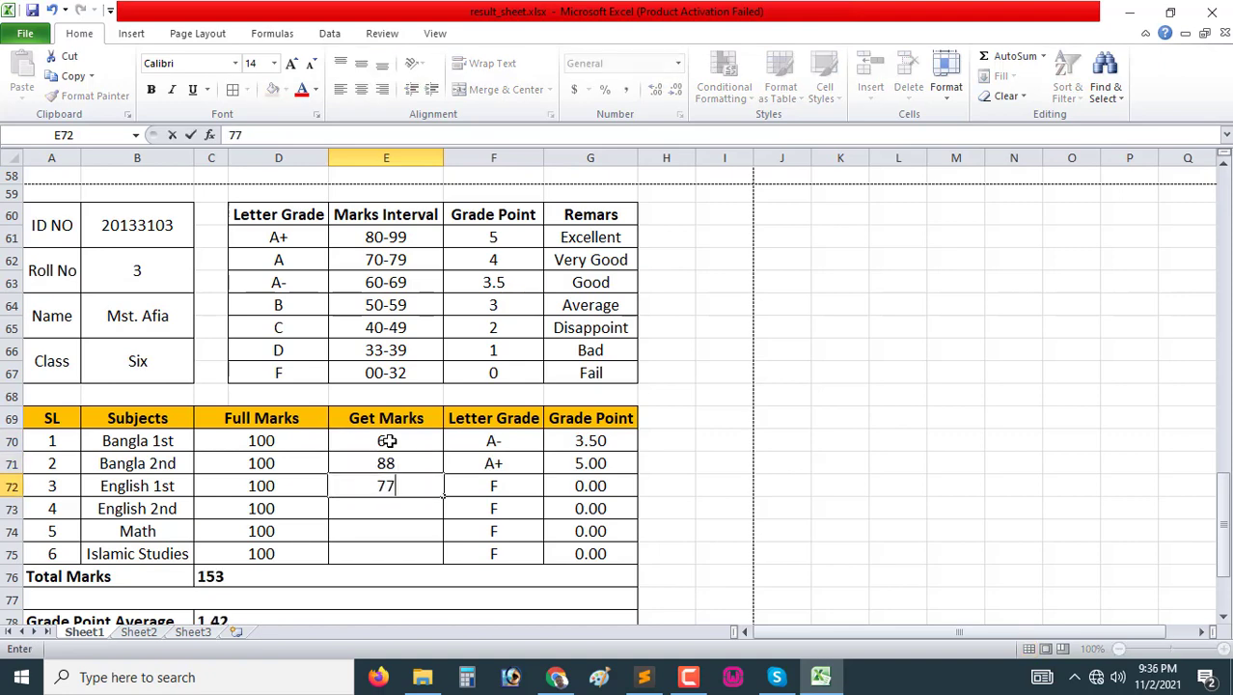
pyautogui.press('Return')
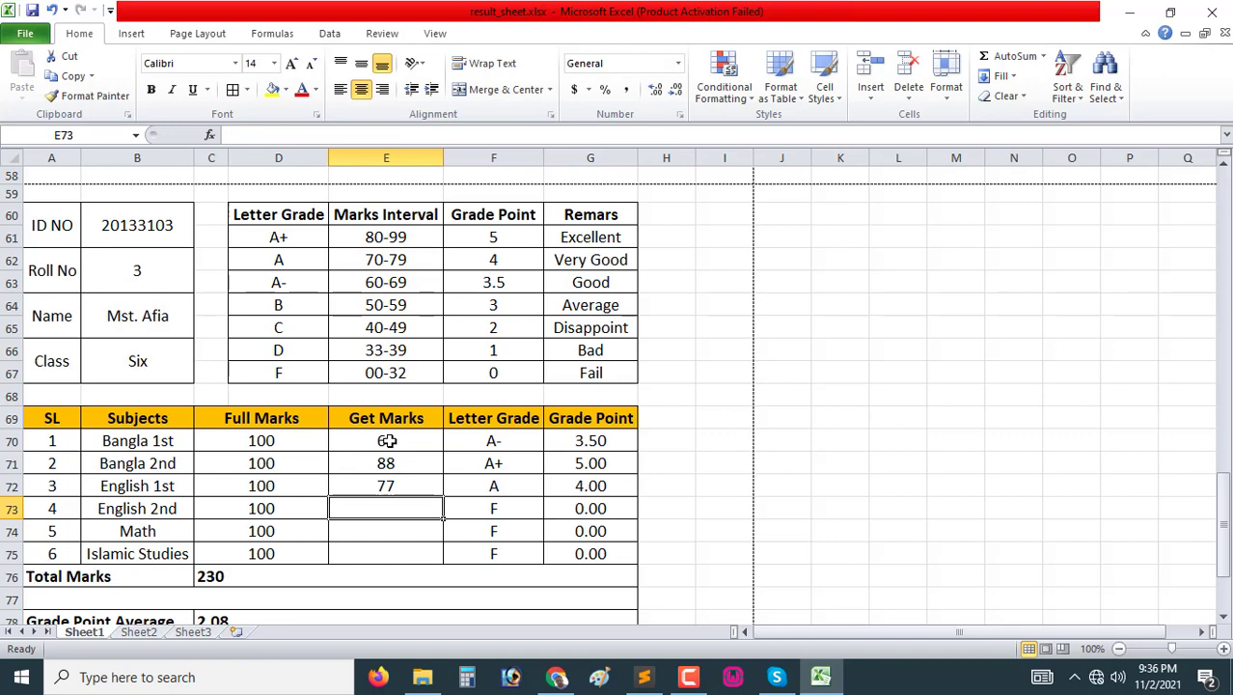
pyautogui.write('66')
pyautogui.press('Return')
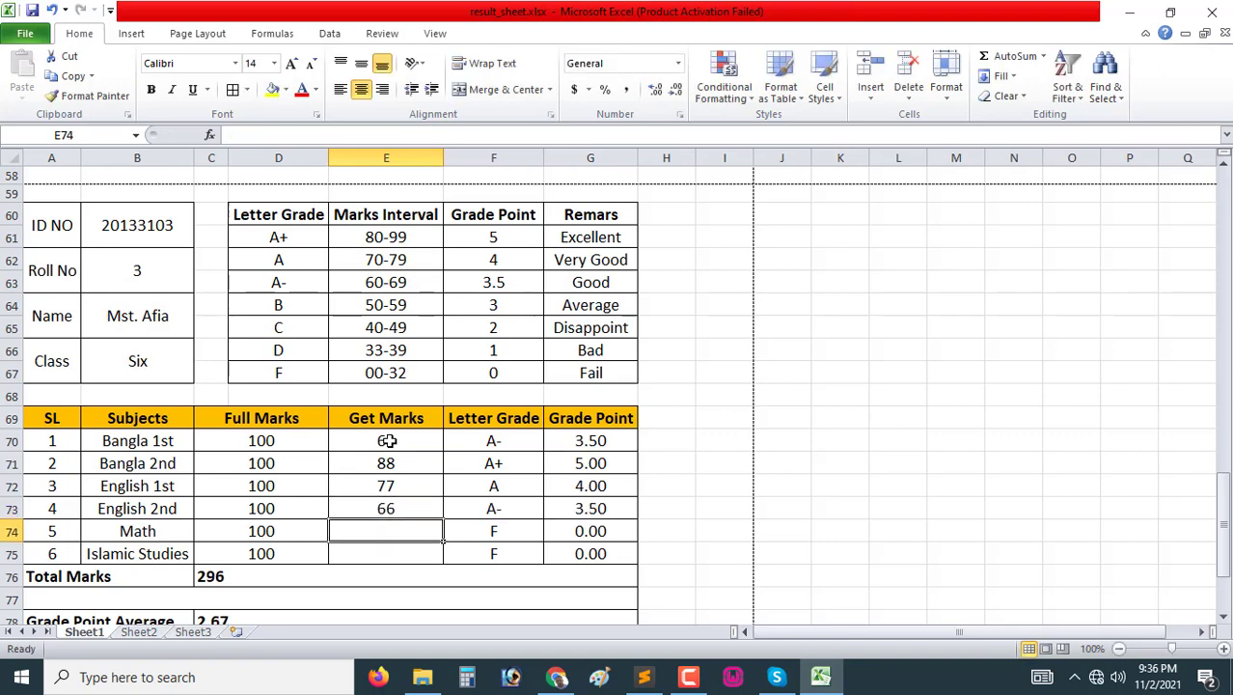
pyautogui.write('80')
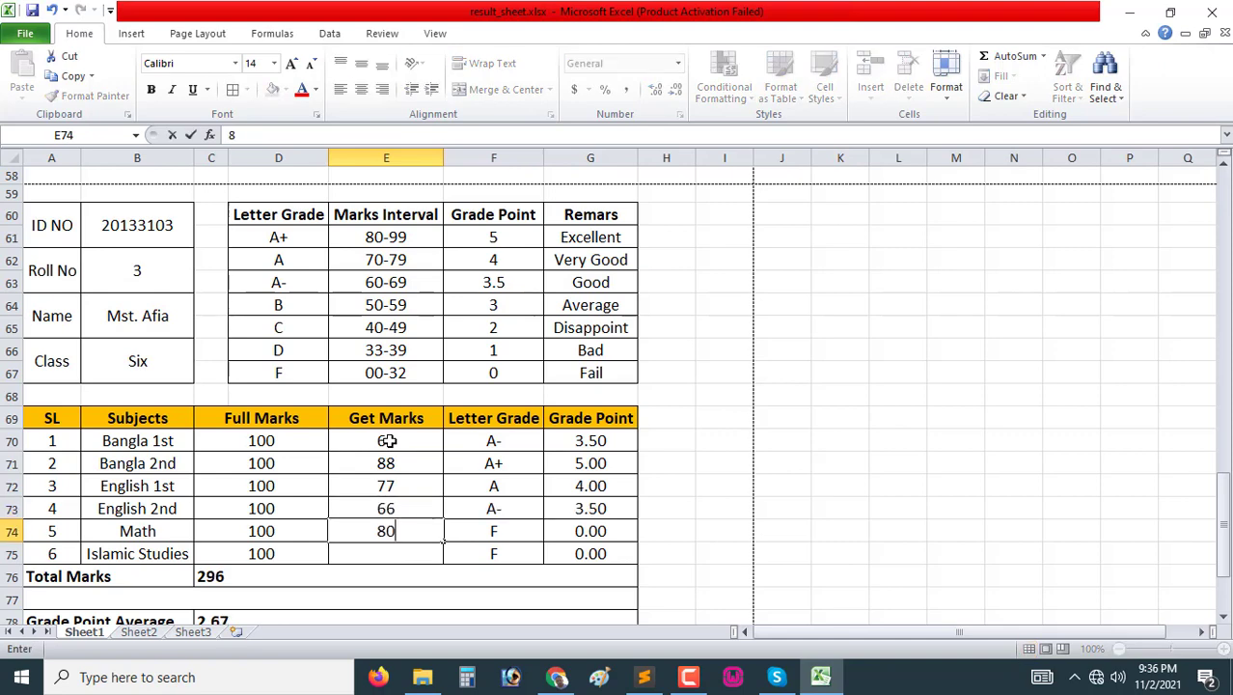
pyautogui.press('Return')
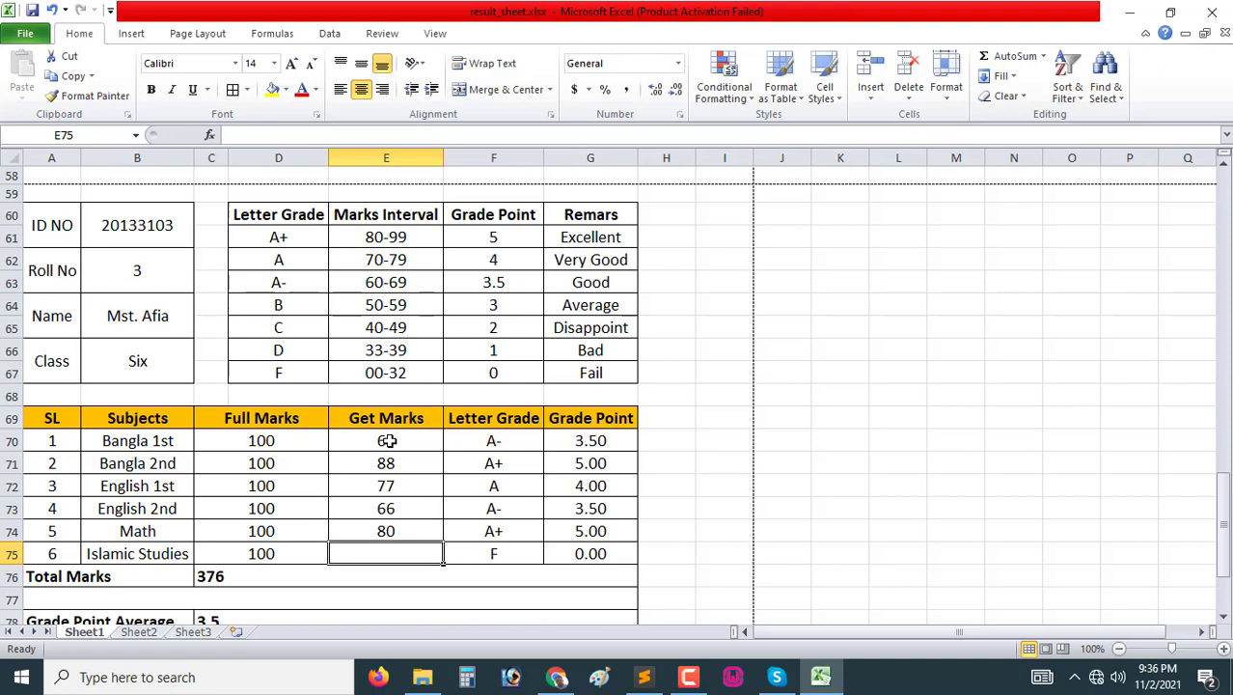
pyautogui.write('70')
pyautogui.press('Return')
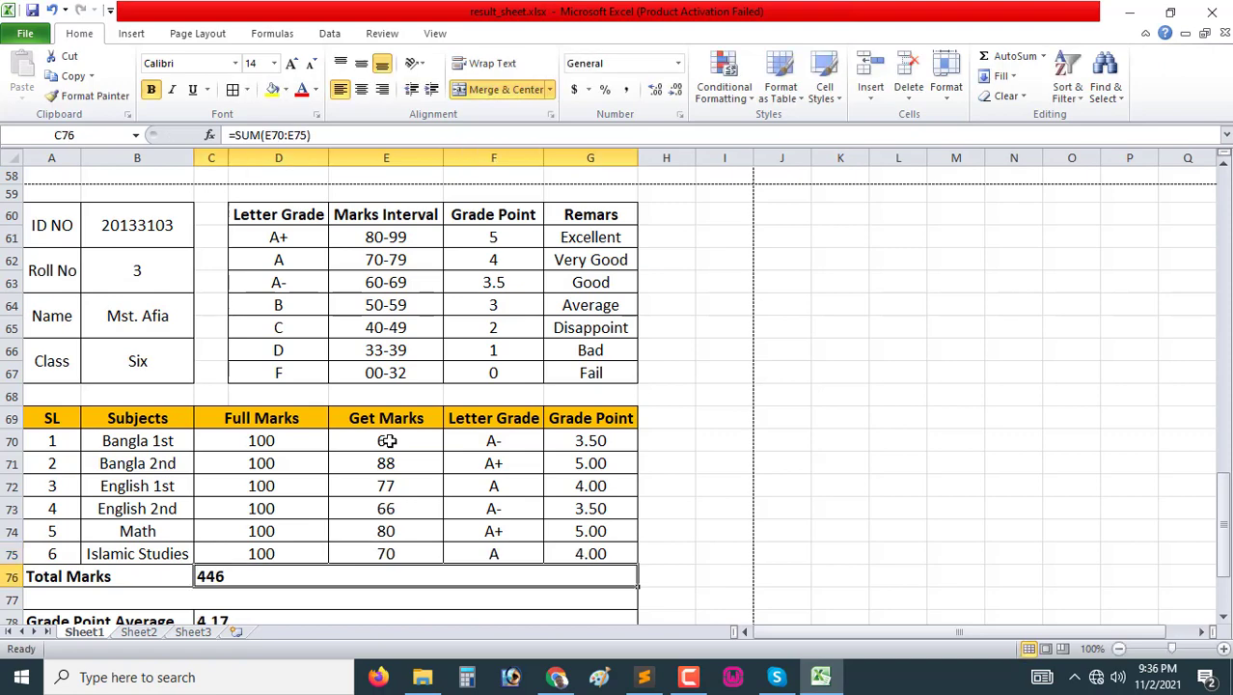
# Step: Check the GPA 4.17, grade A and Very Good remark formulas against the grade scale
pyautogui.scroll(-2, 388, 440)
pyautogui.click(237, 496)
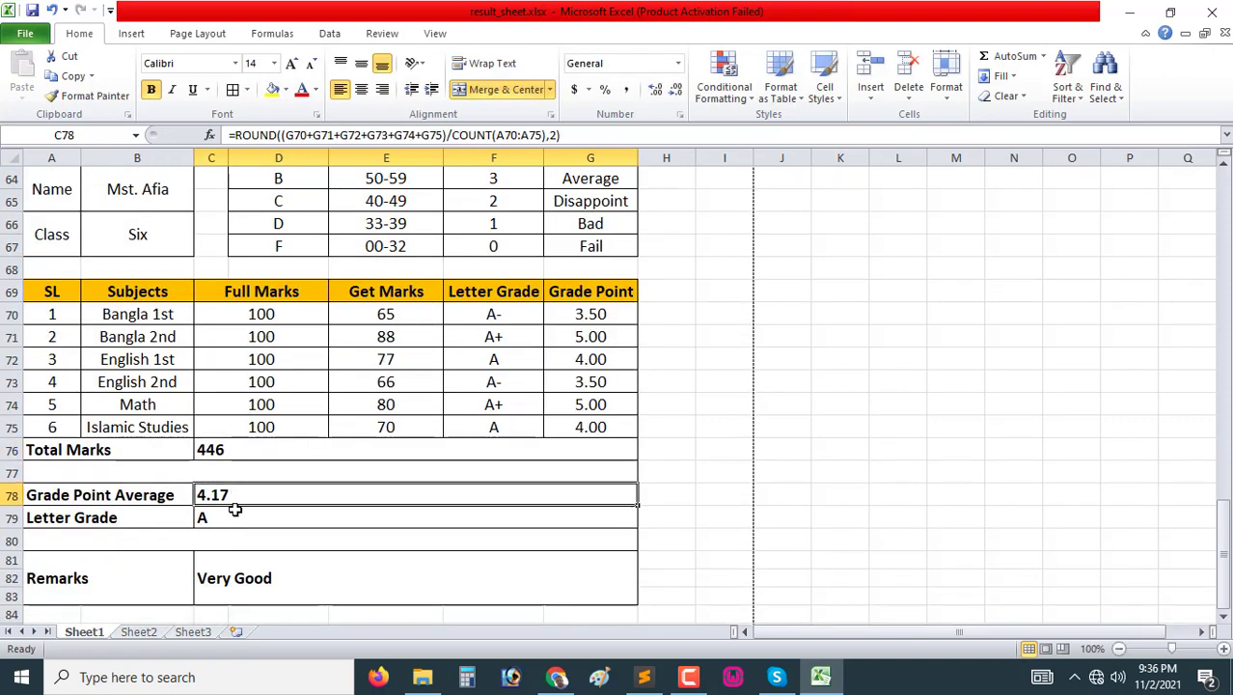
pyautogui.click(234, 518)
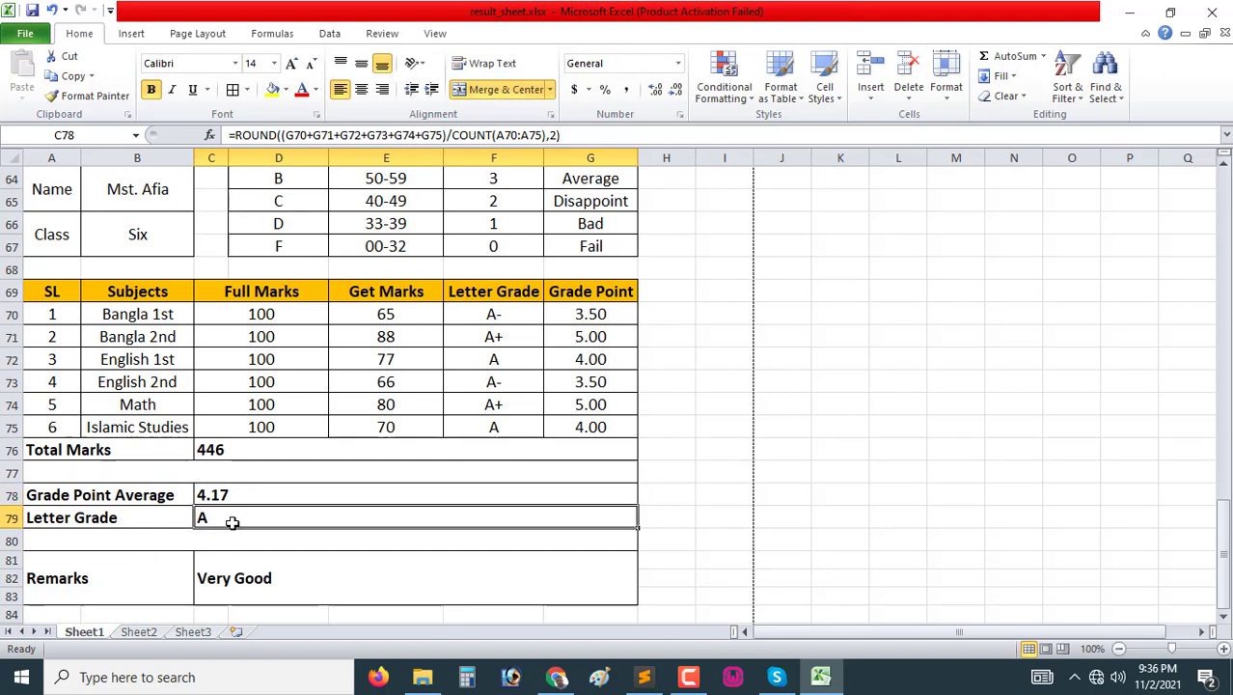
pyautogui.click(270, 587)
pyautogui.scroll(2, 526, 451)
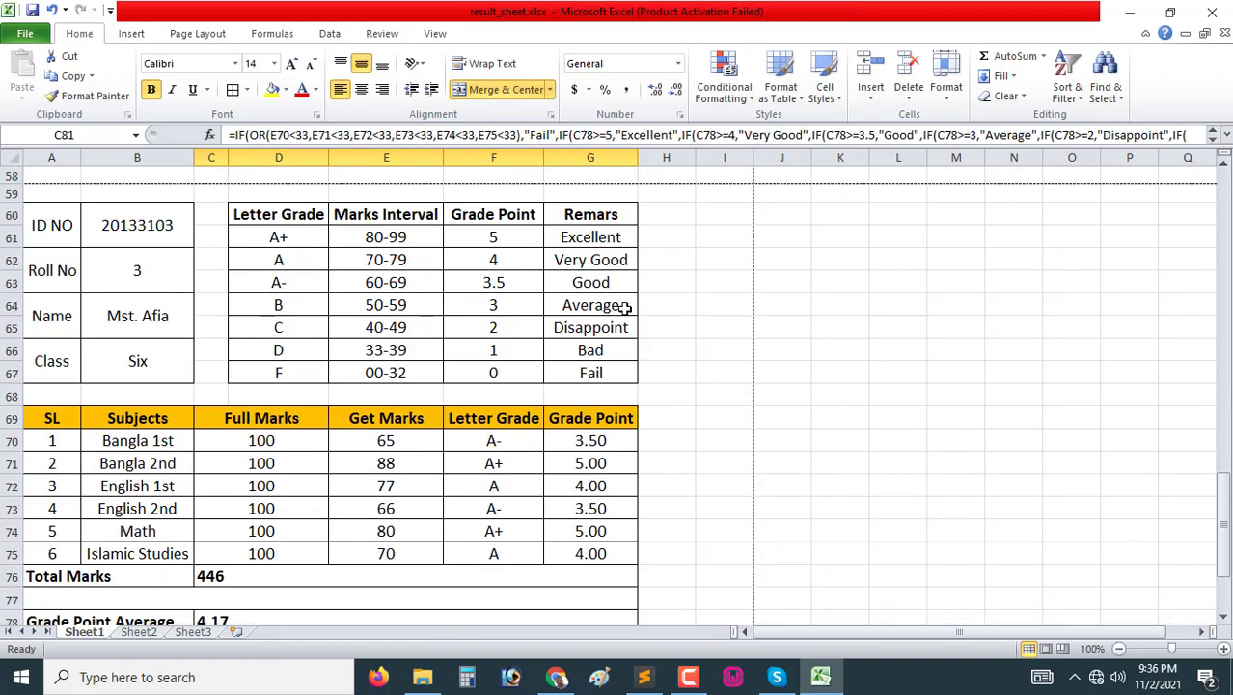
pyautogui.click(616, 259)
pyautogui.scroll(-4, 396, 410)
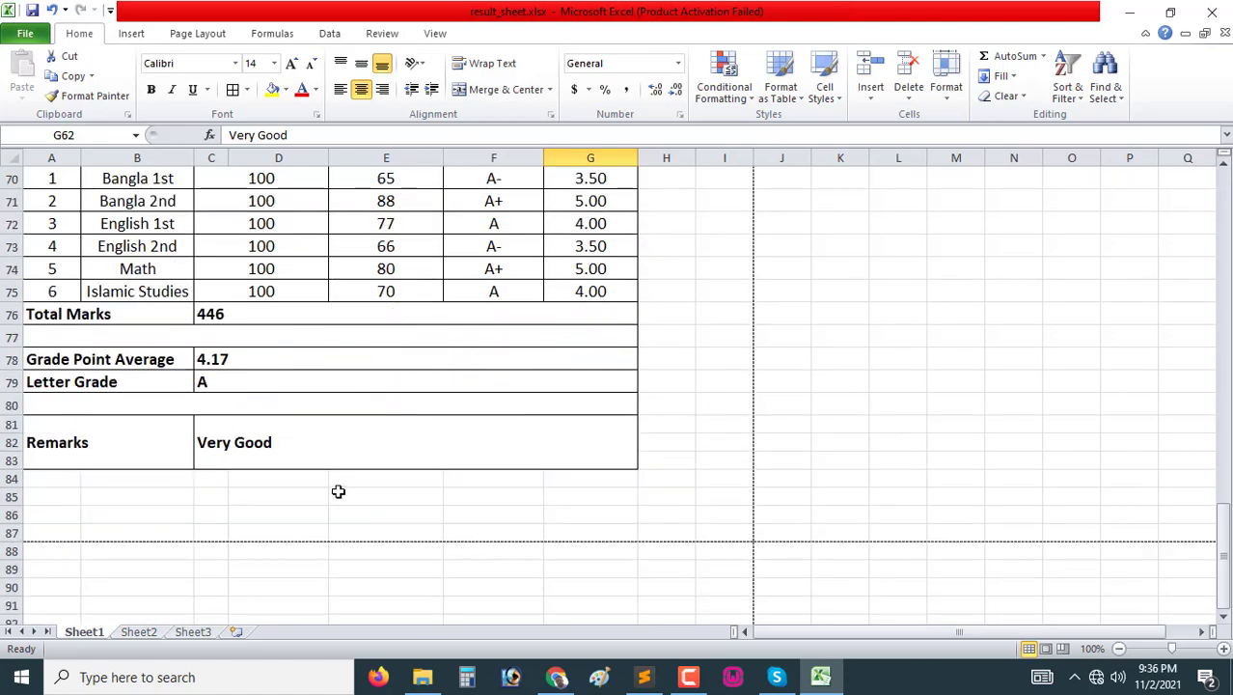
pyautogui.scroll(4, 505, 450)
pyautogui.scroll(7, 503, 451)
pyautogui.scroll(5, 569, 355)
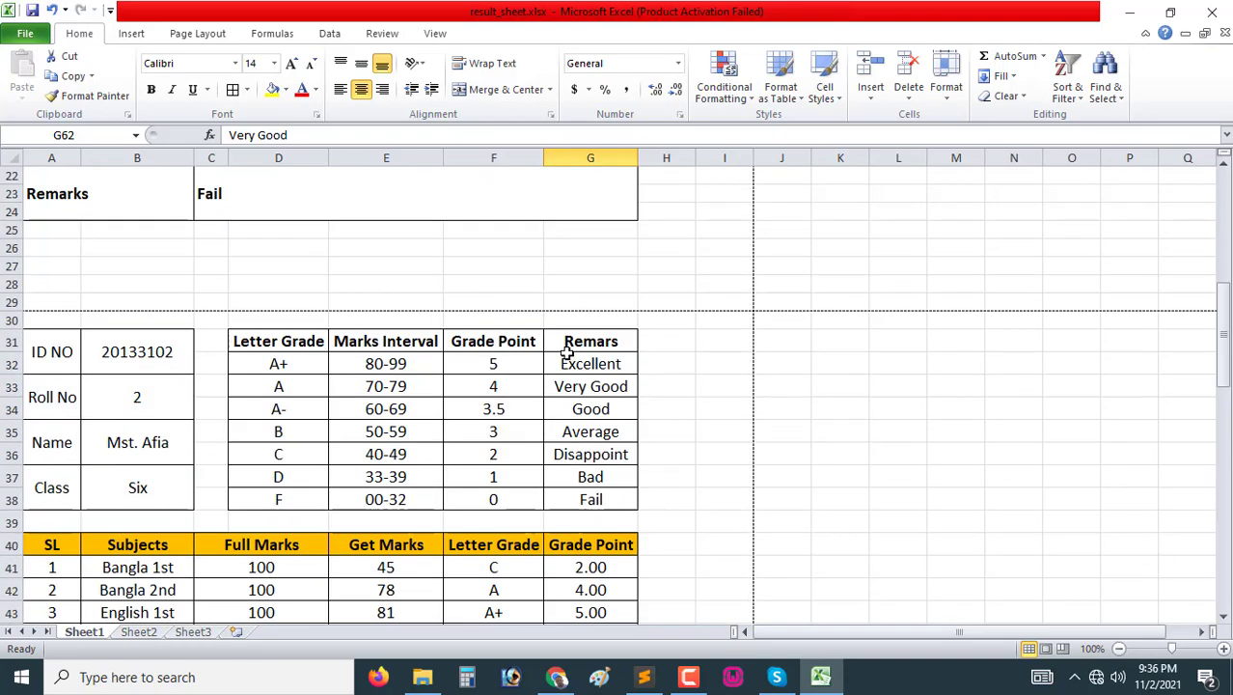
pyautogui.scroll(3, 477, 355)
pyautogui.scroll(4, 318, 413)
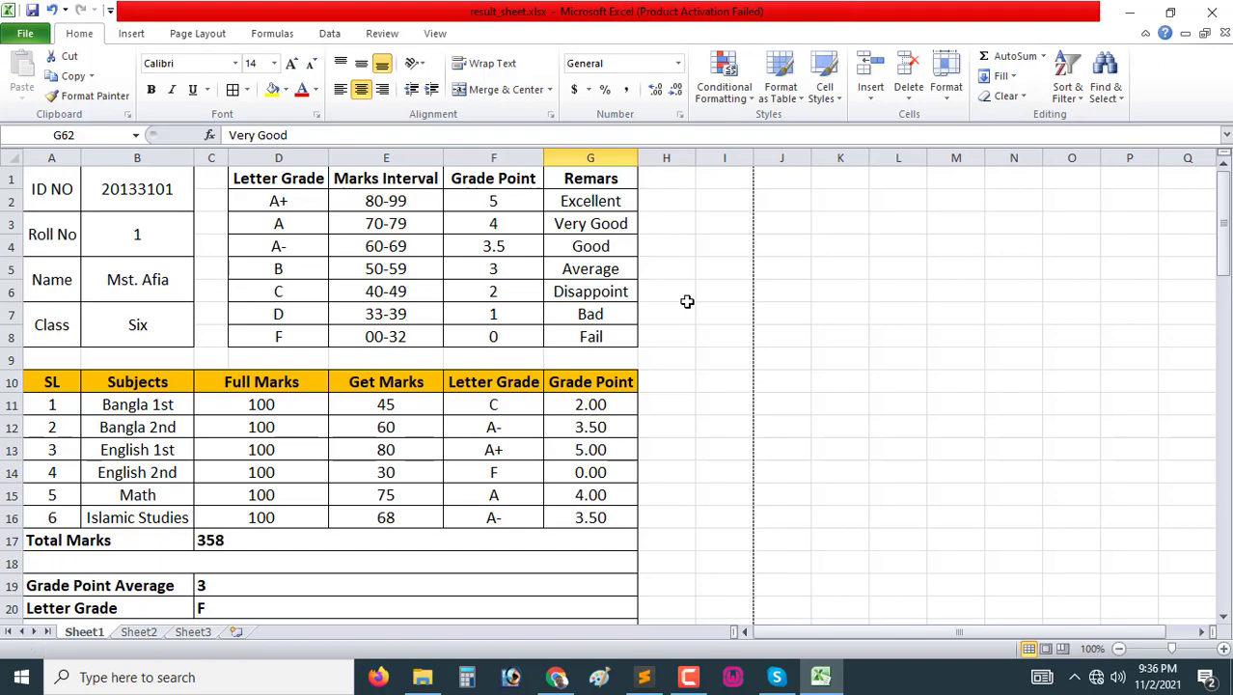
pyautogui.scroll(-2, 290, 342)
pyautogui.scroll(-5, 262, 407)
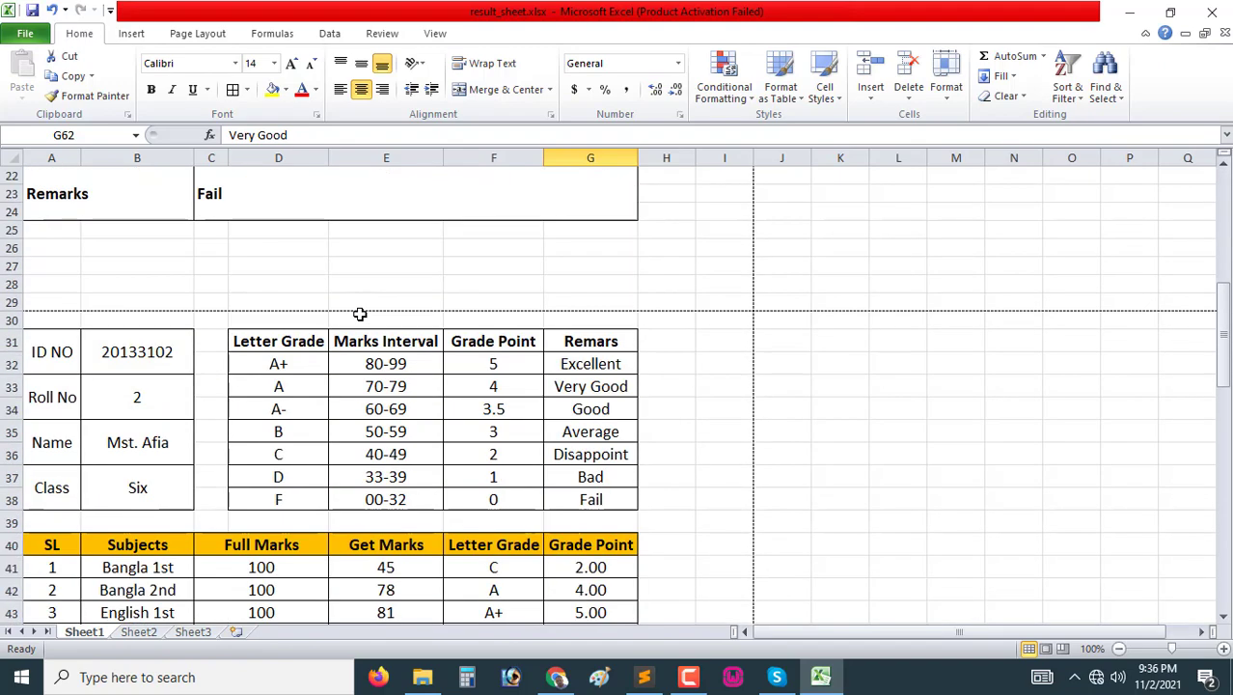
pyautogui.scroll(7, 335, 362)
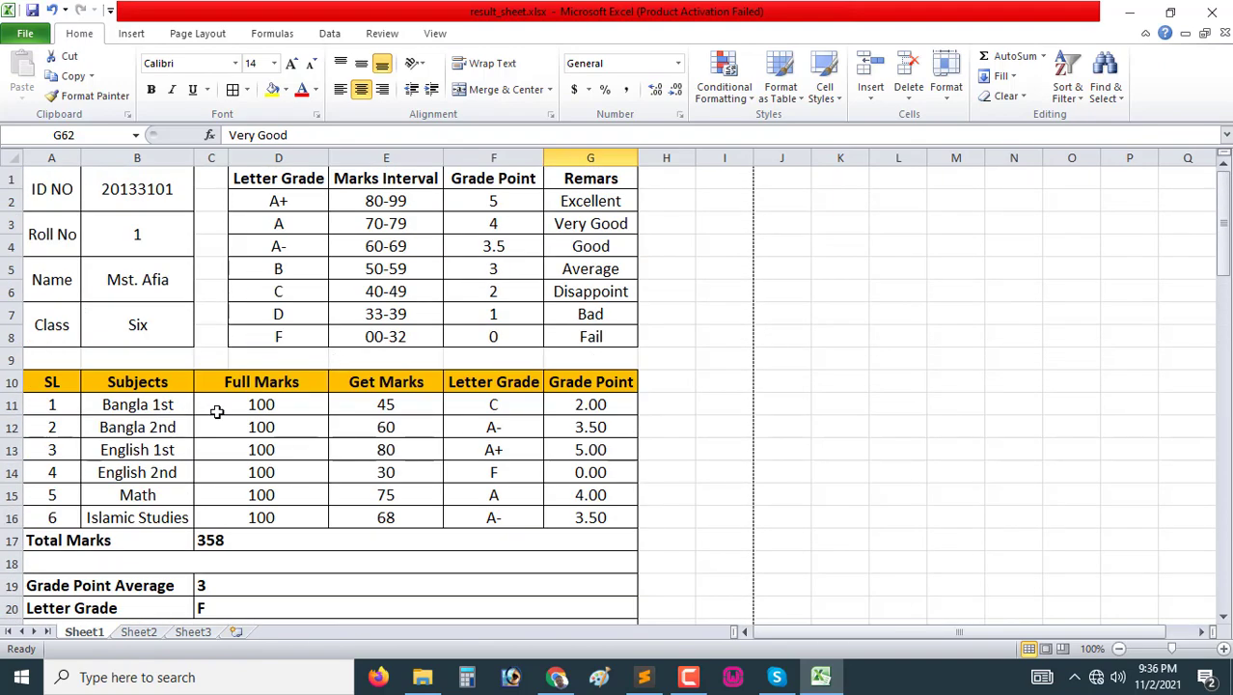
pyautogui.scroll(-3, 217, 408)
pyautogui.scroll(-4, 153, 488)
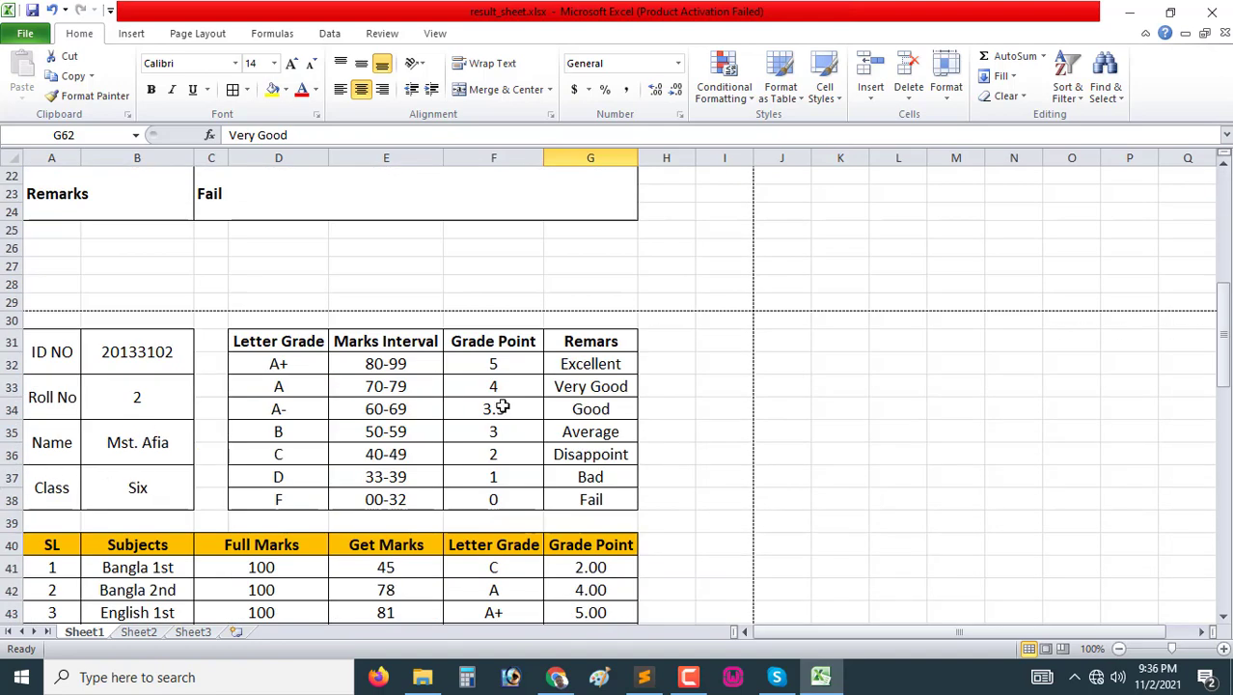
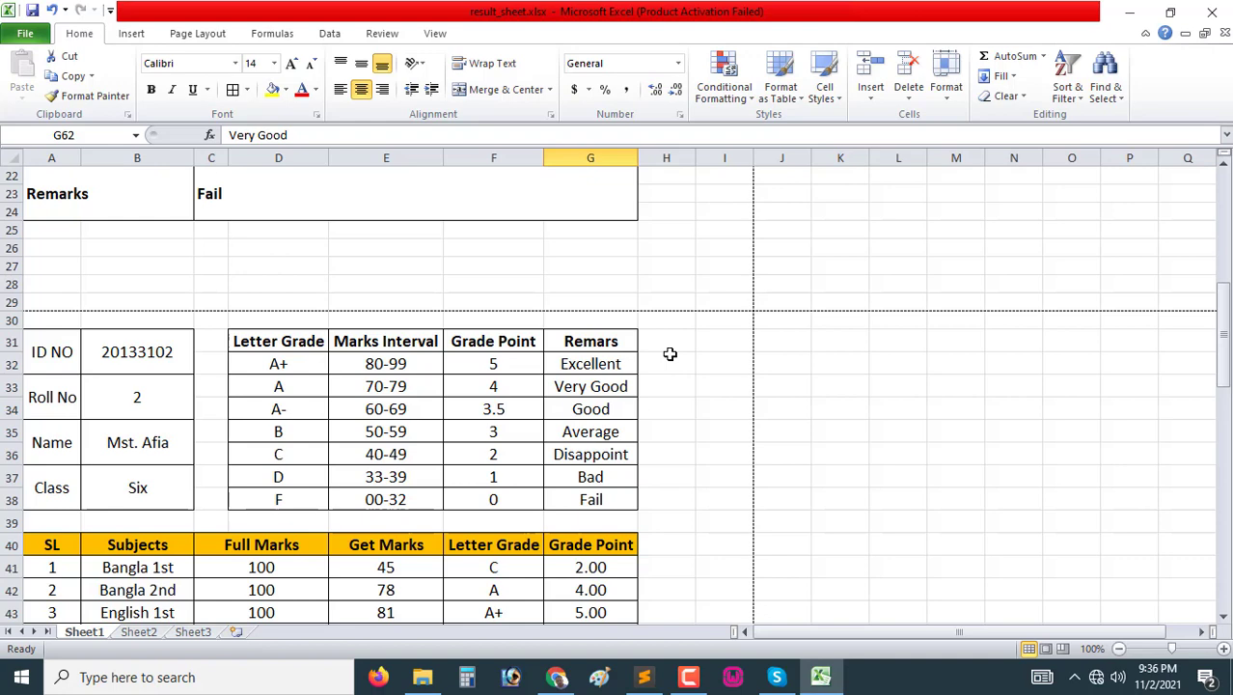
# Step: Open the print preview of the result sheet with Ctrl+P
pyautogui.hotkey('ctrl', 'p')
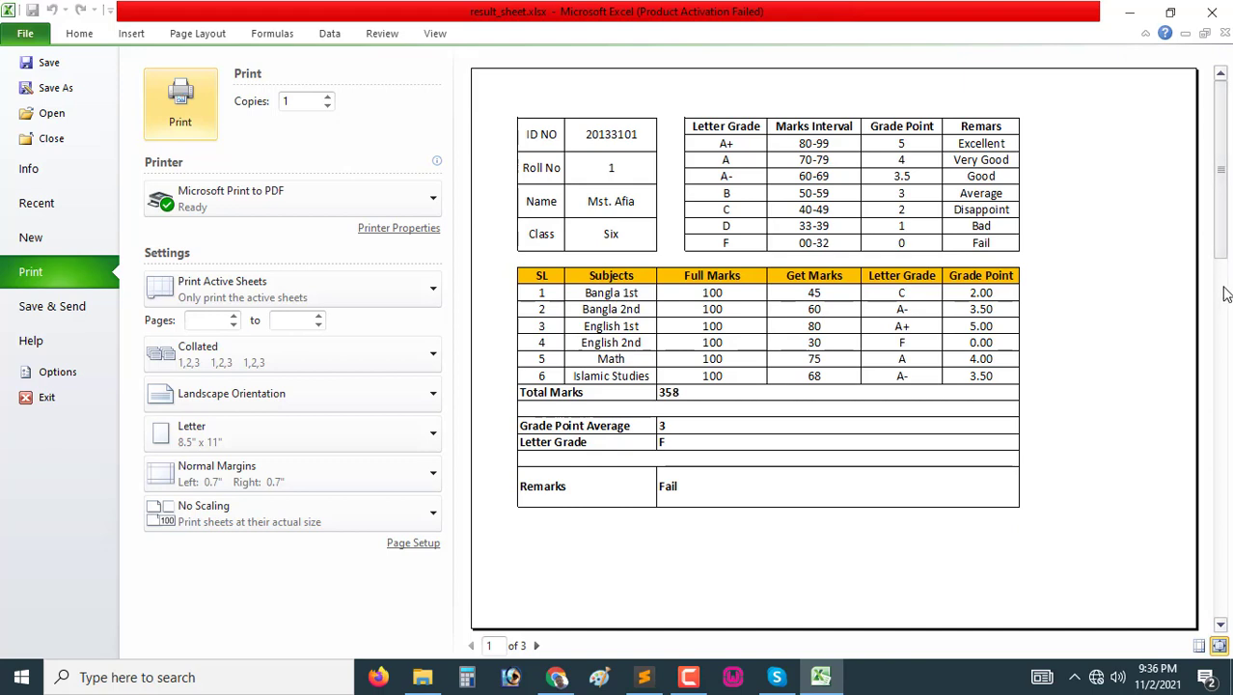
# Step: Page forward to the third student's preview, then enter 2 as the starting page of the print range
pyautogui.click(1220, 624)
pyautogui.click(1221, 624)
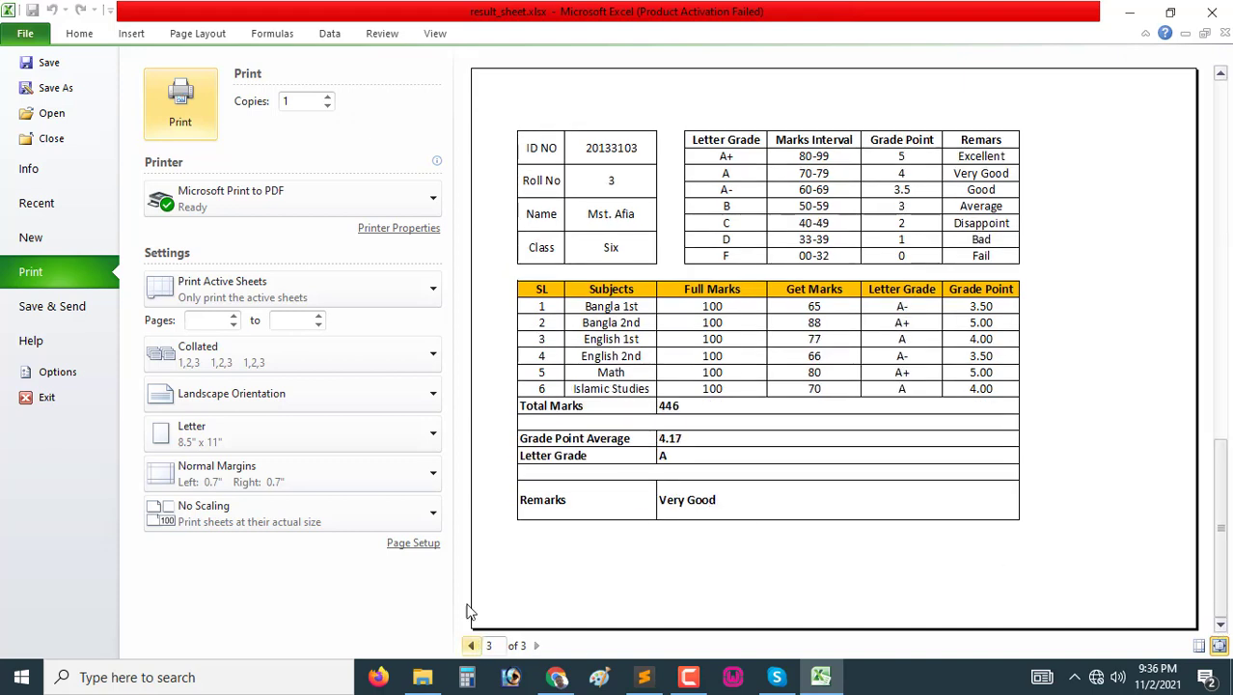
pyautogui.click(203, 320)
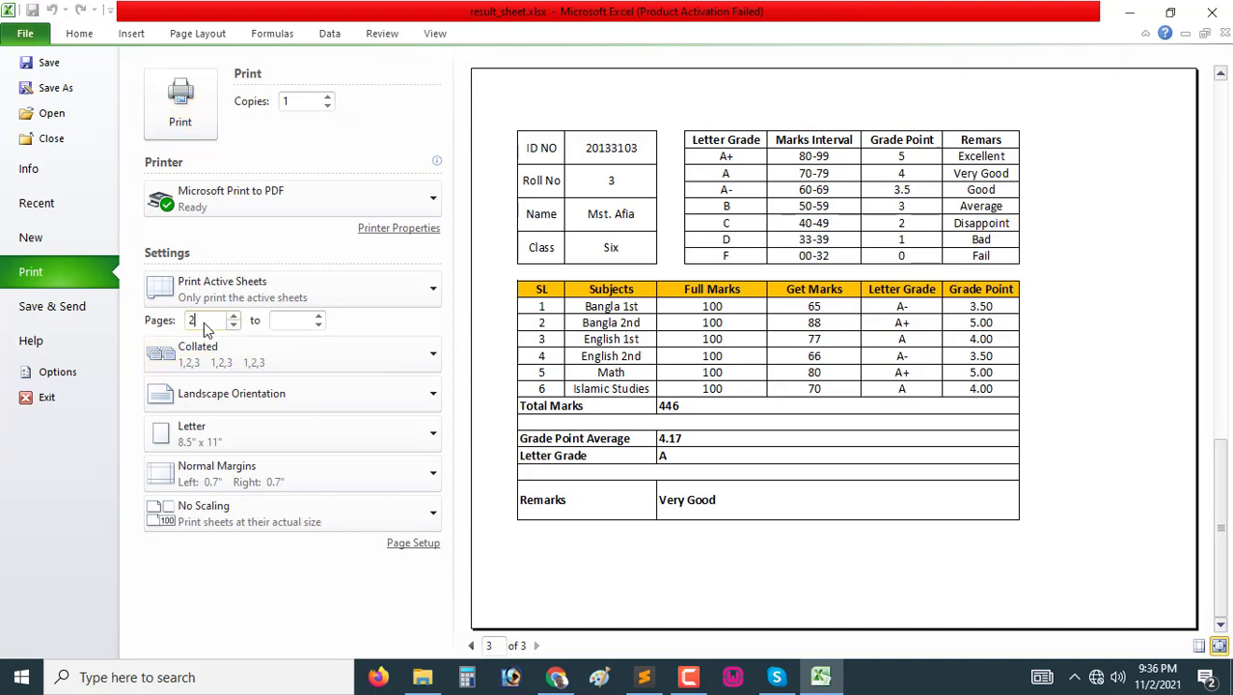
pyautogui.write('2')
pyautogui.click(282, 323)
pyautogui.click(193, 322)
pyautogui.write('2')
pyautogui.doubleClick(278, 323)
# Step: Return to the worksheet at the top of the sheet and select the Good remark in cell G4
pyautogui.click(79, 34)
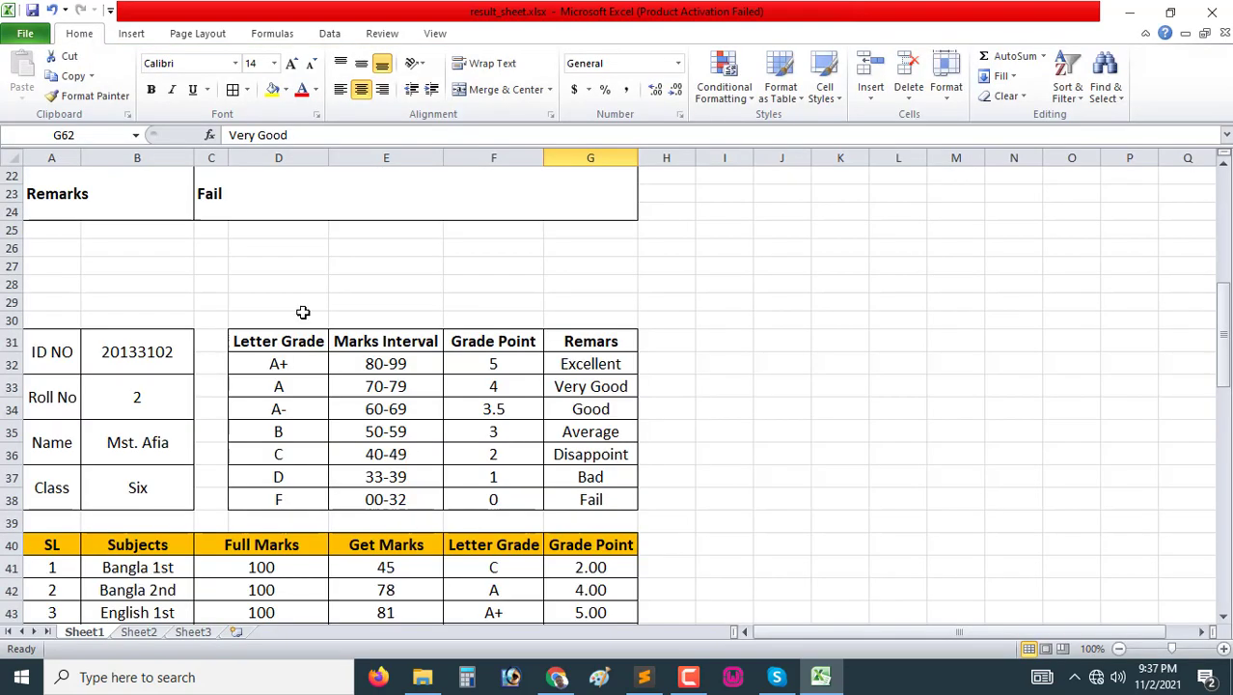
pyautogui.scroll(7, 575, 442)
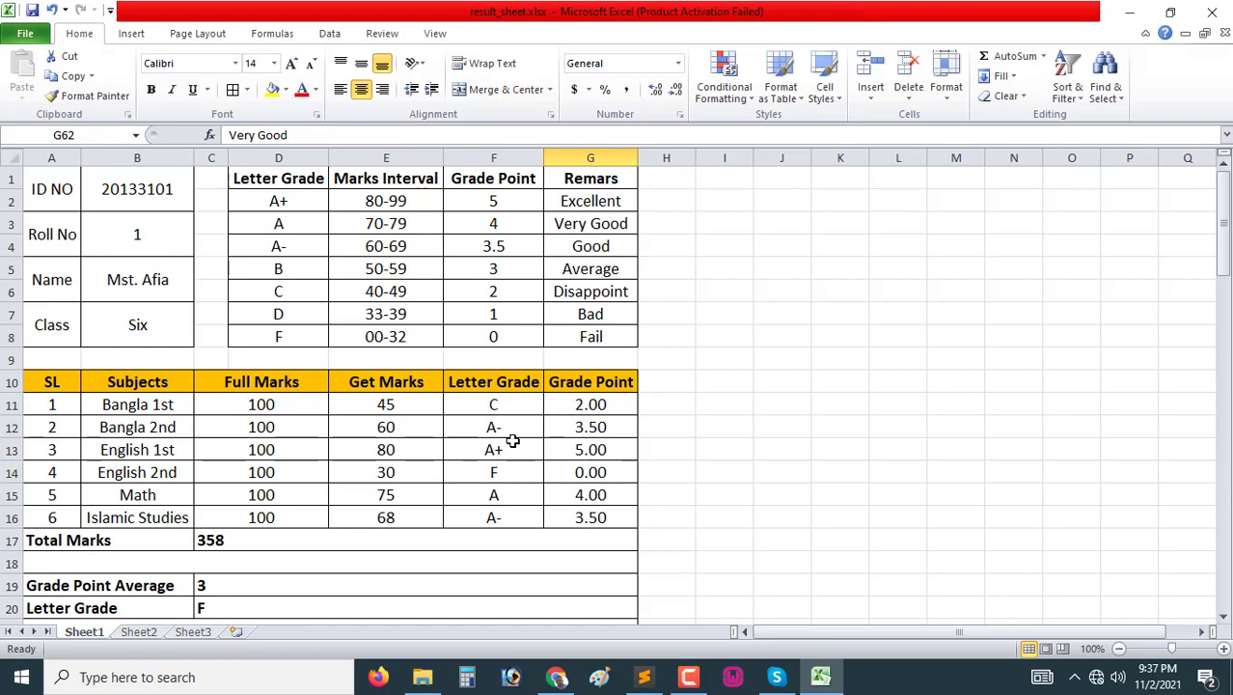
pyautogui.moveTo(1225, 224)
pyautogui.mouseDown()
pyautogui.moveTo(1225, 249)
pyautogui.moveTo(1226, 225)
pyautogui.mouseUp()
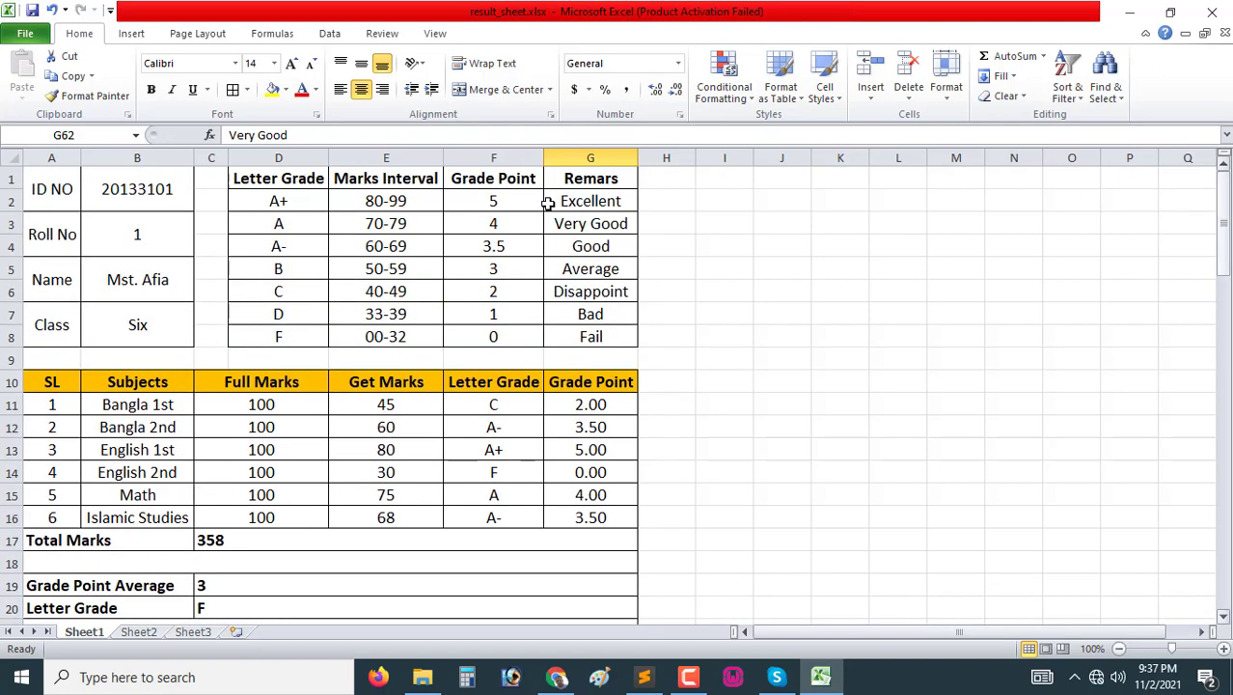
pyautogui.click(600, 249)
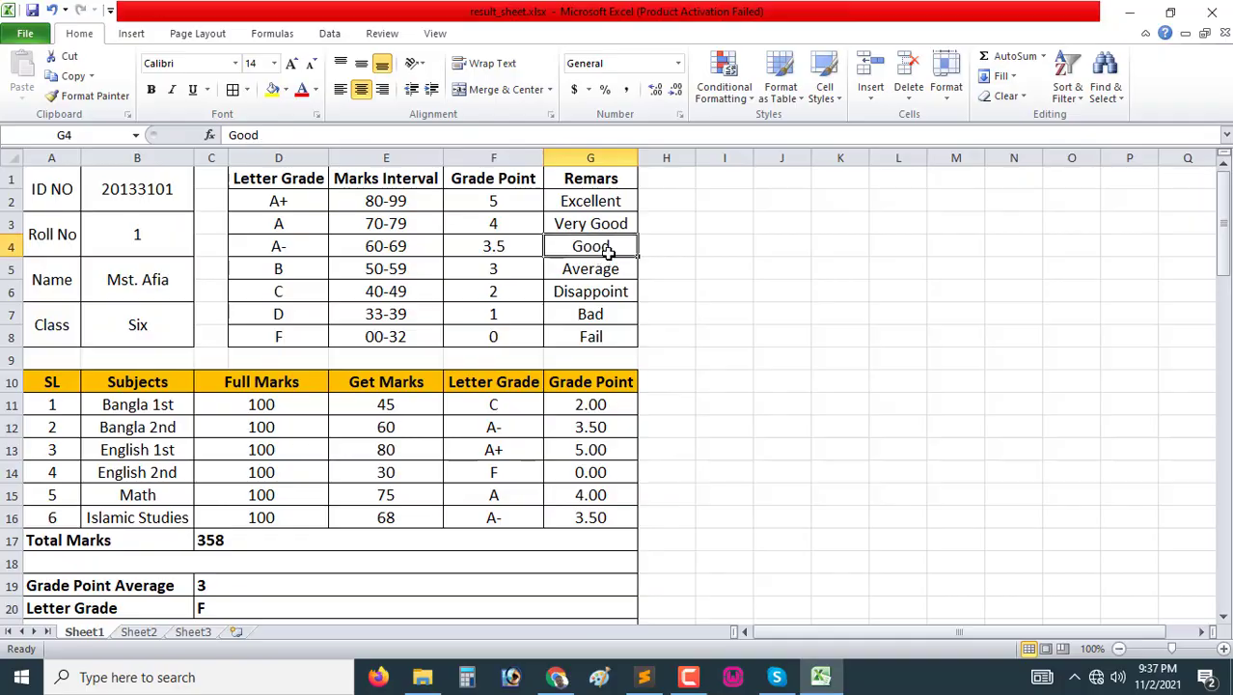